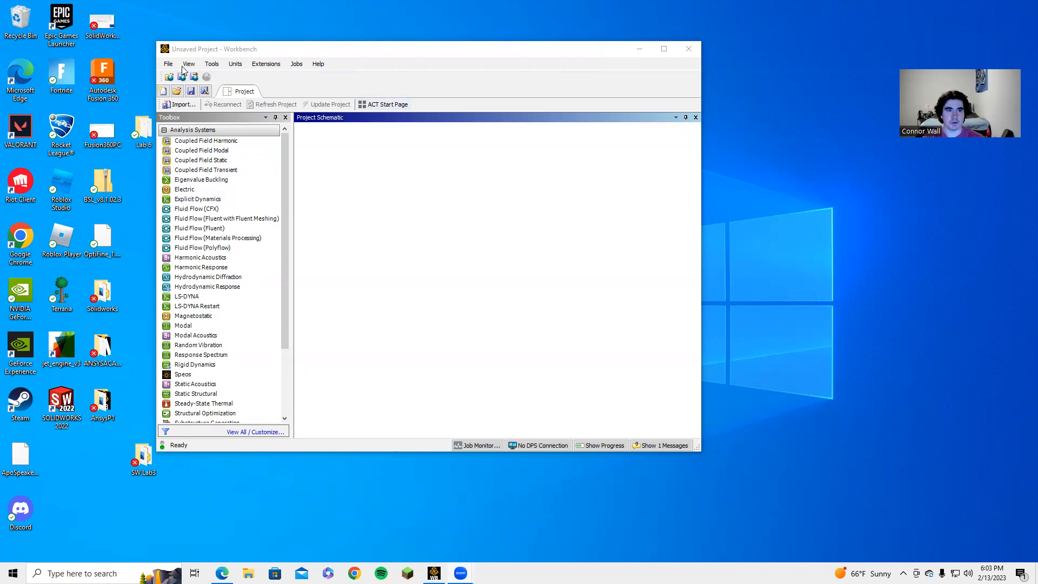
Step: Add a Fluid Flow (Fluent) system and create a new DesignModeler geometry for it
drag(196, 228, 353, 181)
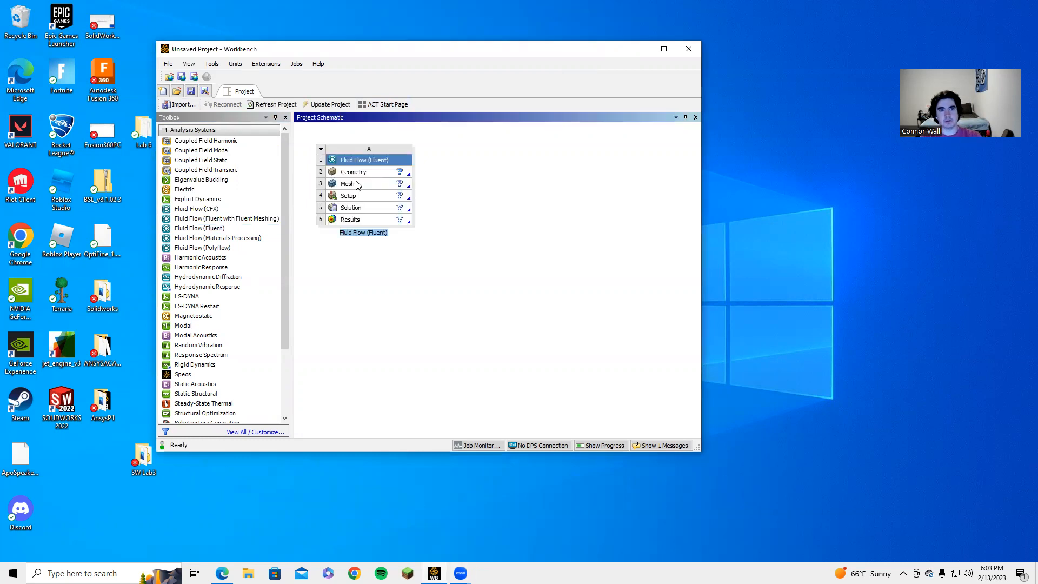
right_click(356, 173)
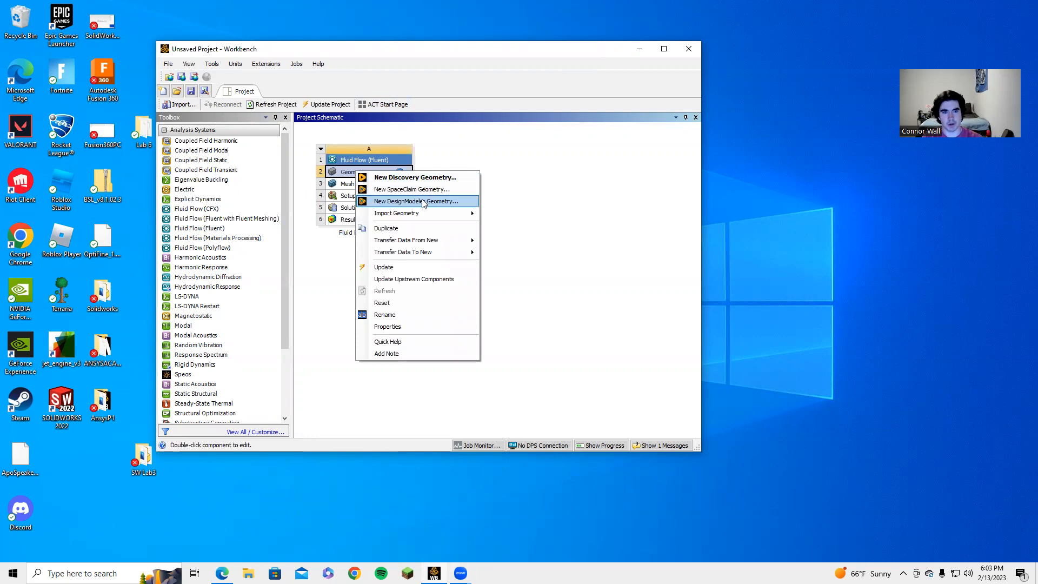
click(423, 202)
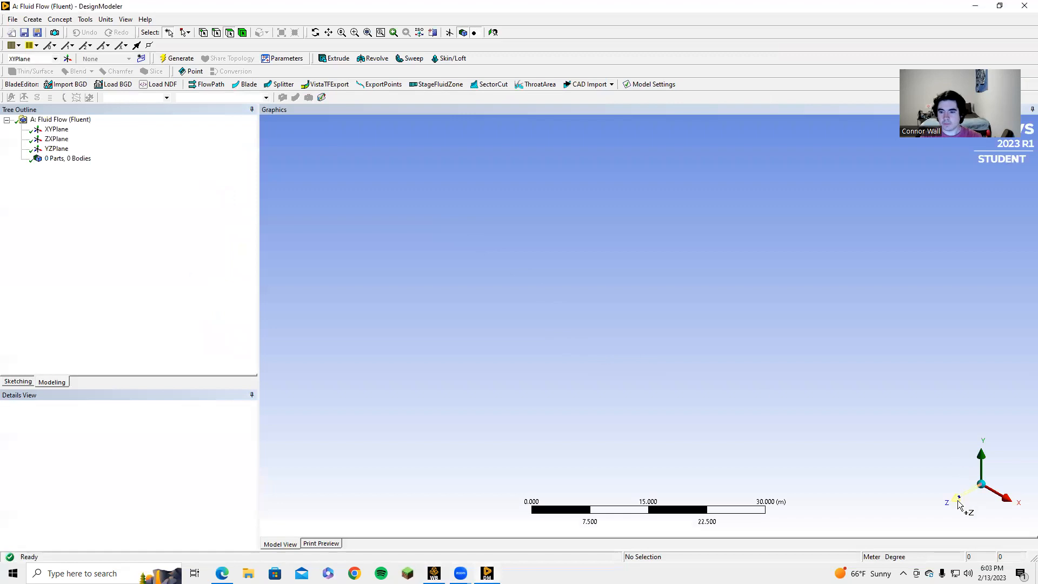
Step: View the XY plane face-on and create Sketch1 on it
click(959, 503)
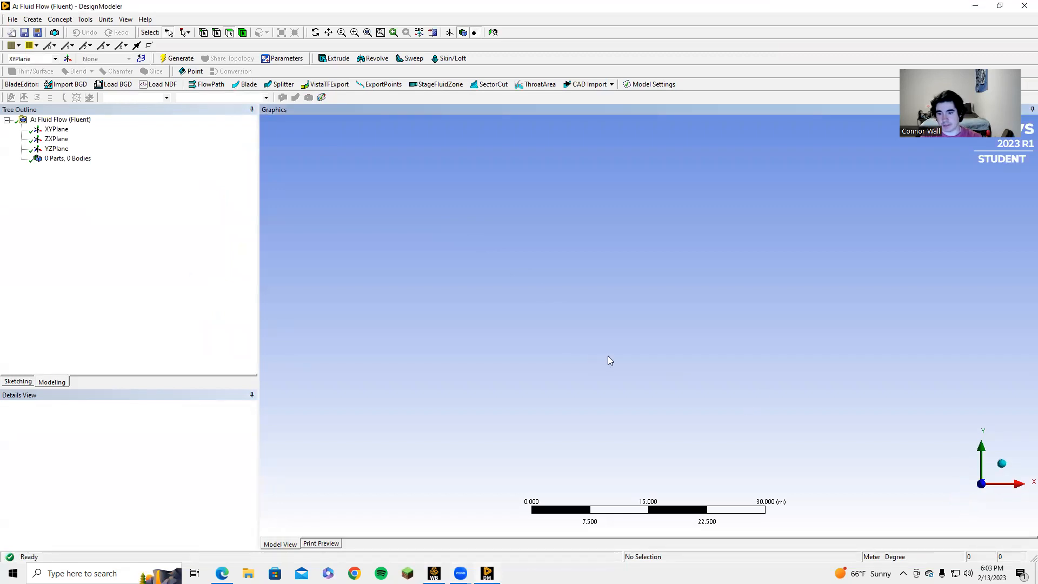
scroll(592, 298, down, 4)
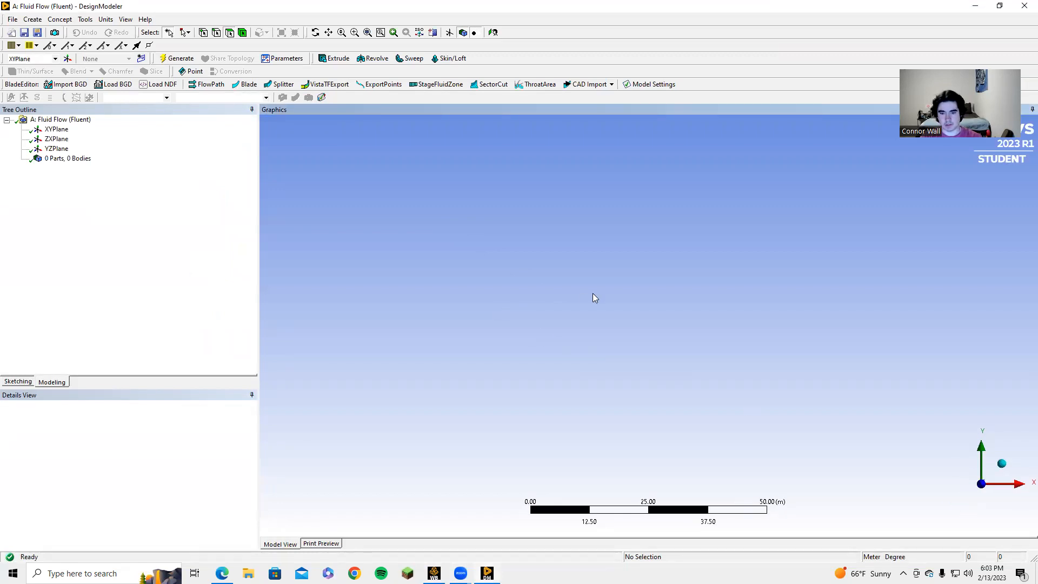
scroll(595, 304, down, 3)
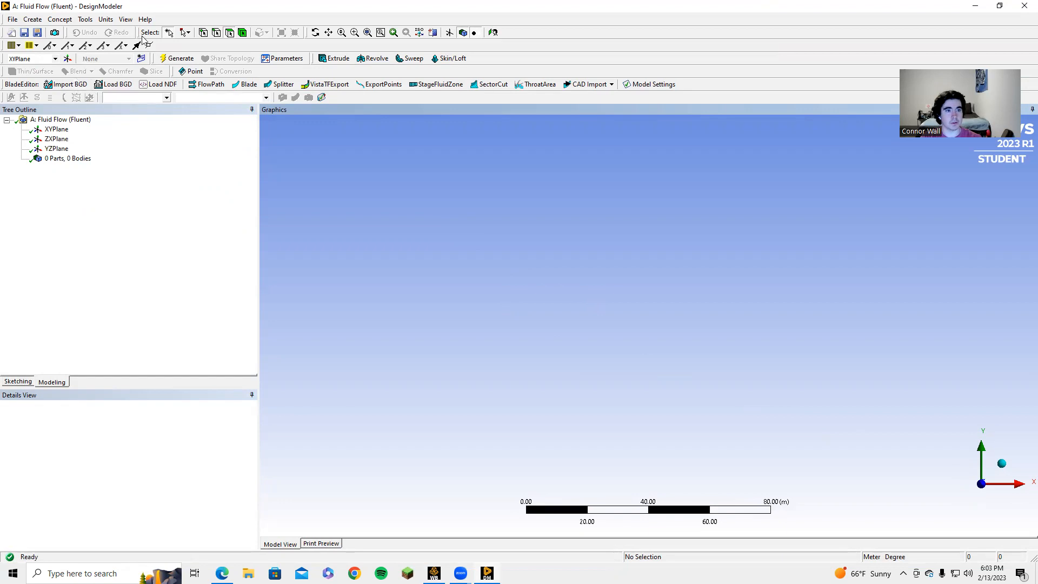
click(141, 59)
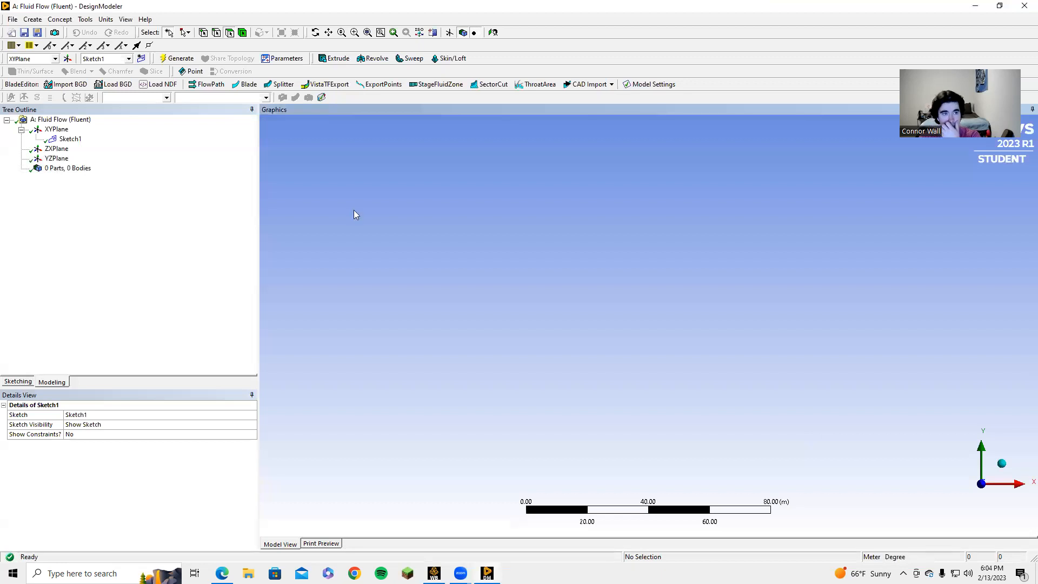
Step: Set the model length units to Millimeter, then zoom the graphics view
click(103, 20)
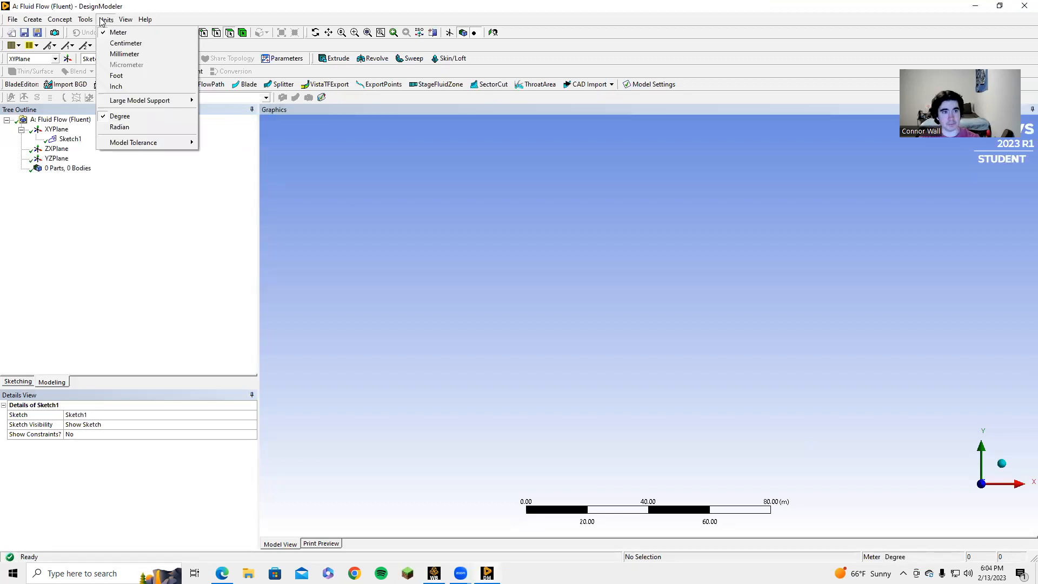
click(126, 54)
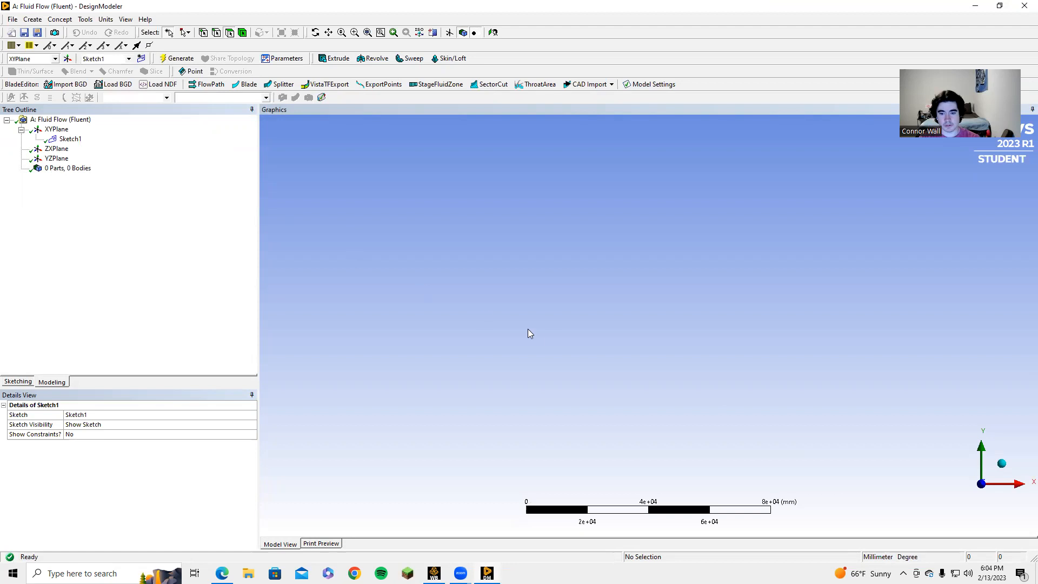
scroll(549, 348, down, 2)
scroll(550, 350, down, 4)
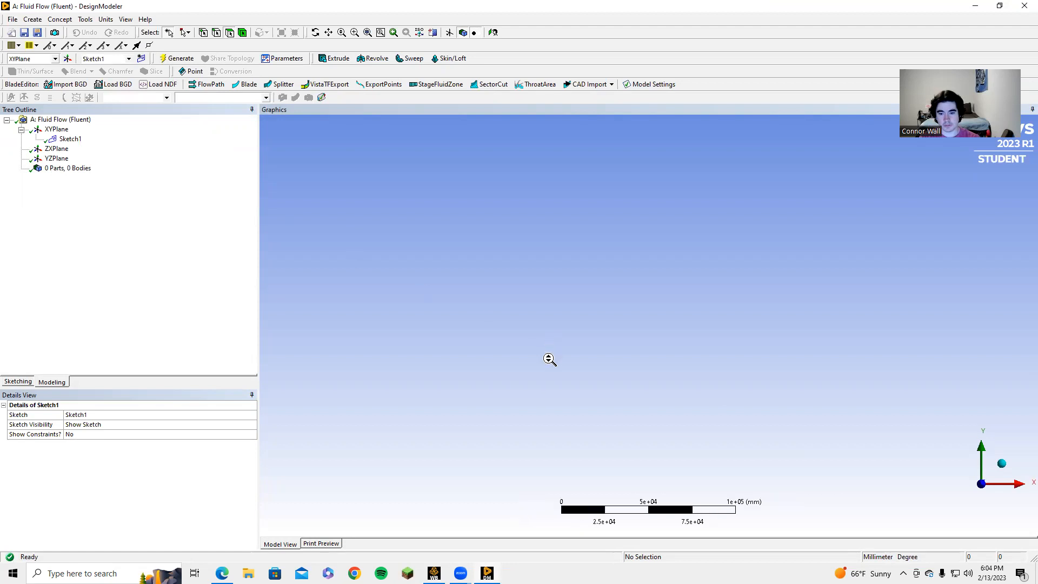
scroll(550, 367, down, 1)
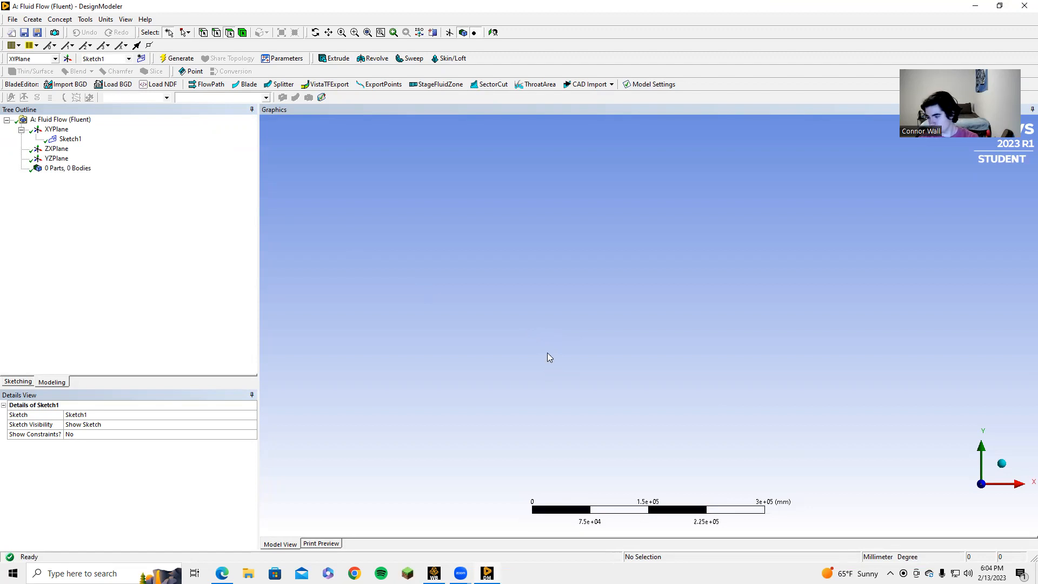
scroll(546, 352, up, 3)
scroll(529, 339, up, 3)
scroll(530, 340, up, 1)
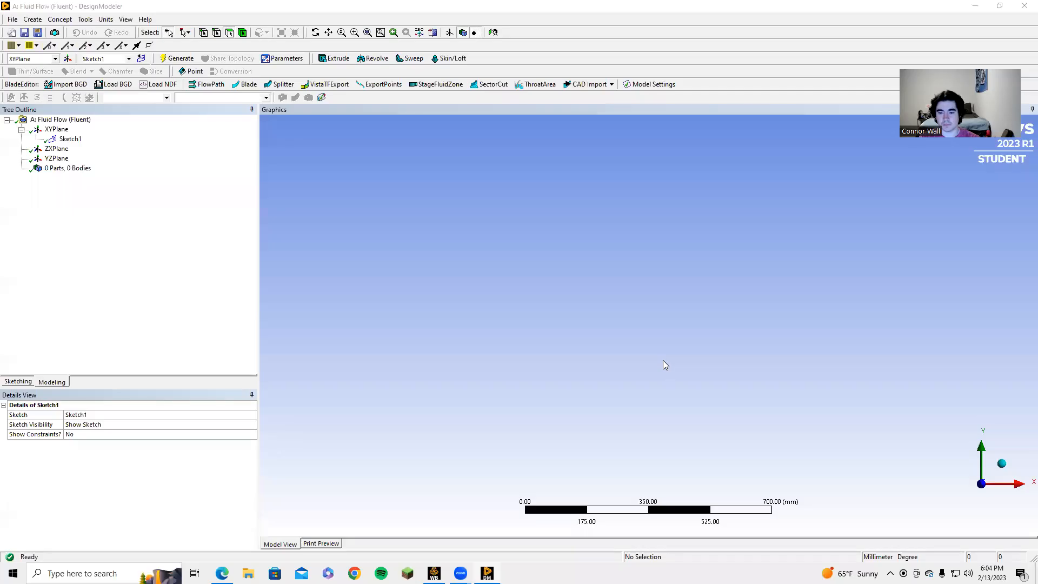
scroll(664, 362, up, 3)
scroll(664, 363, up, 5)
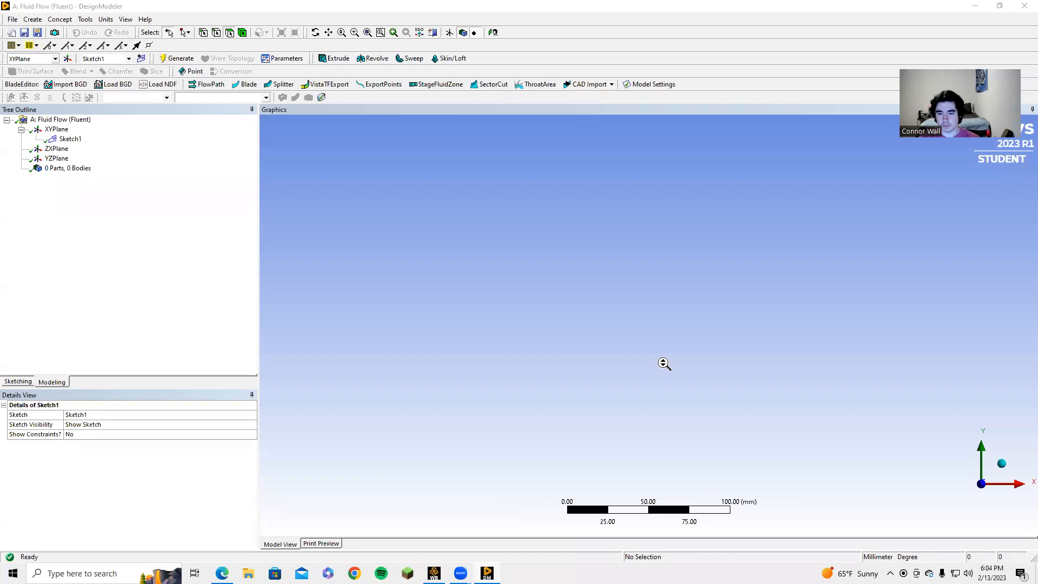
scroll(668, 372, up, 3)
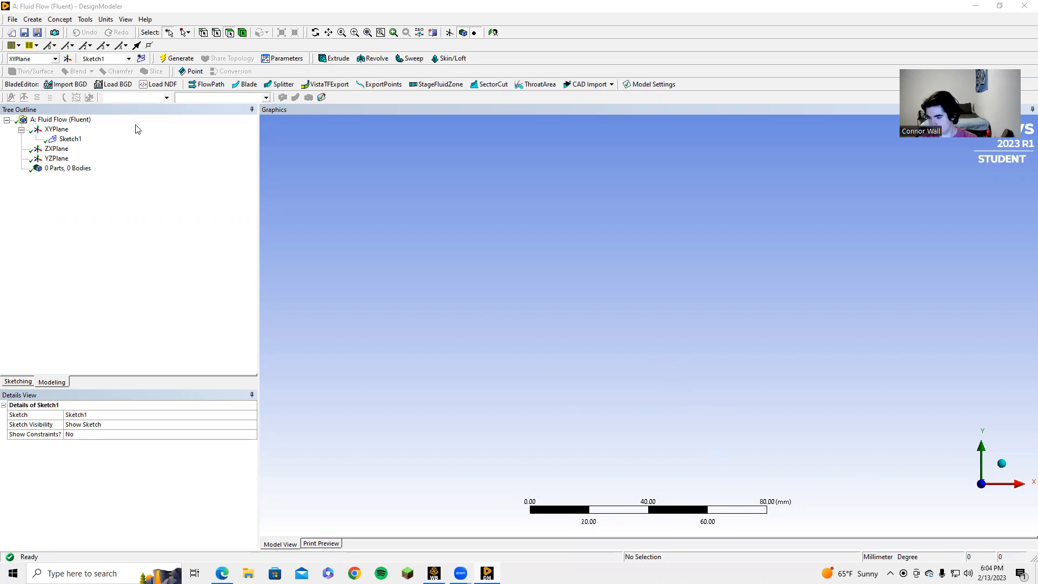
Step: Draw a long thin rectangle in Sketch1 from the origin along the positive X axis
click(7, 259)
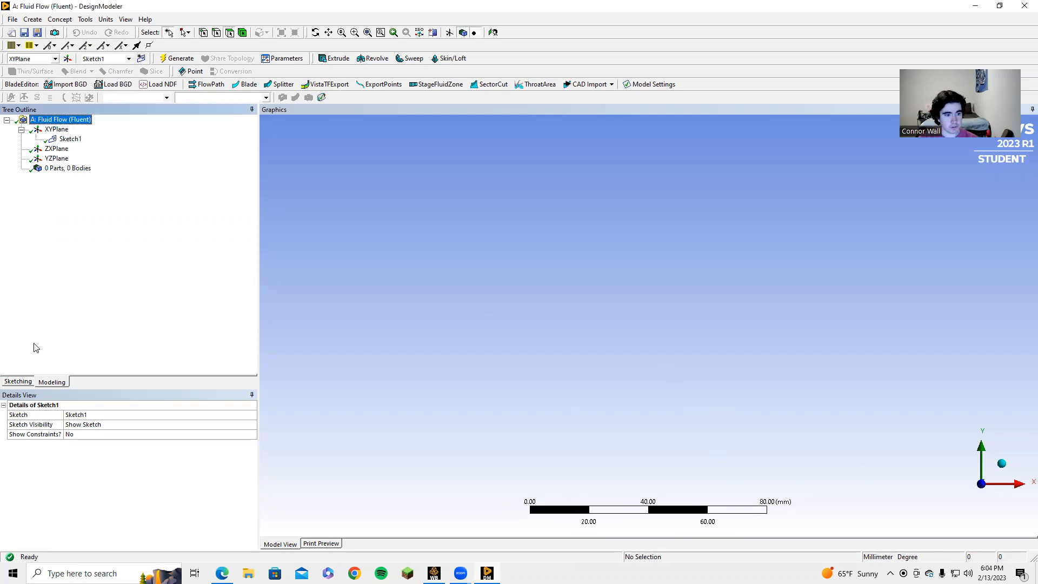
click(16, 382)
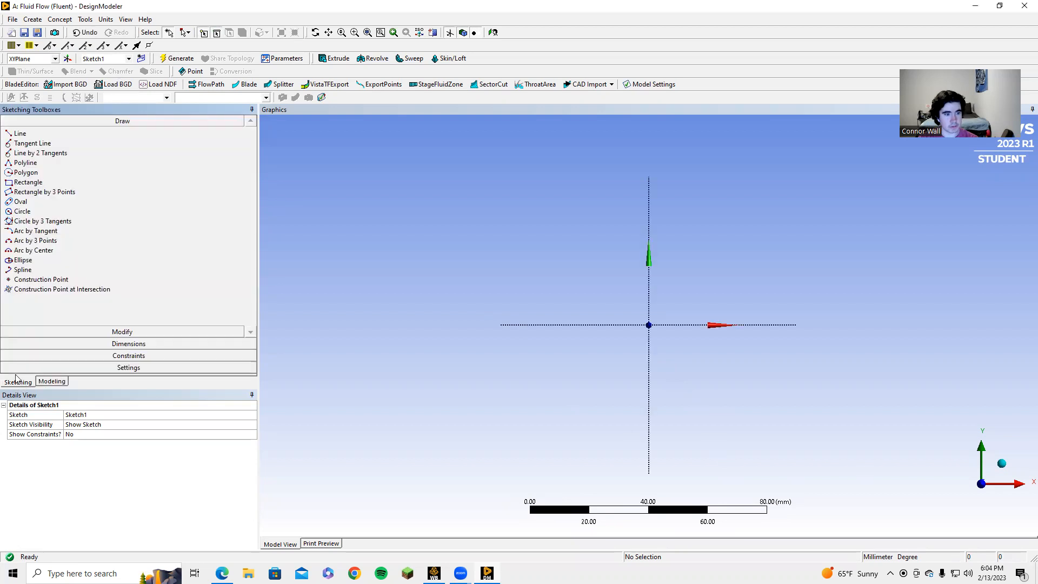
click(34, 183)
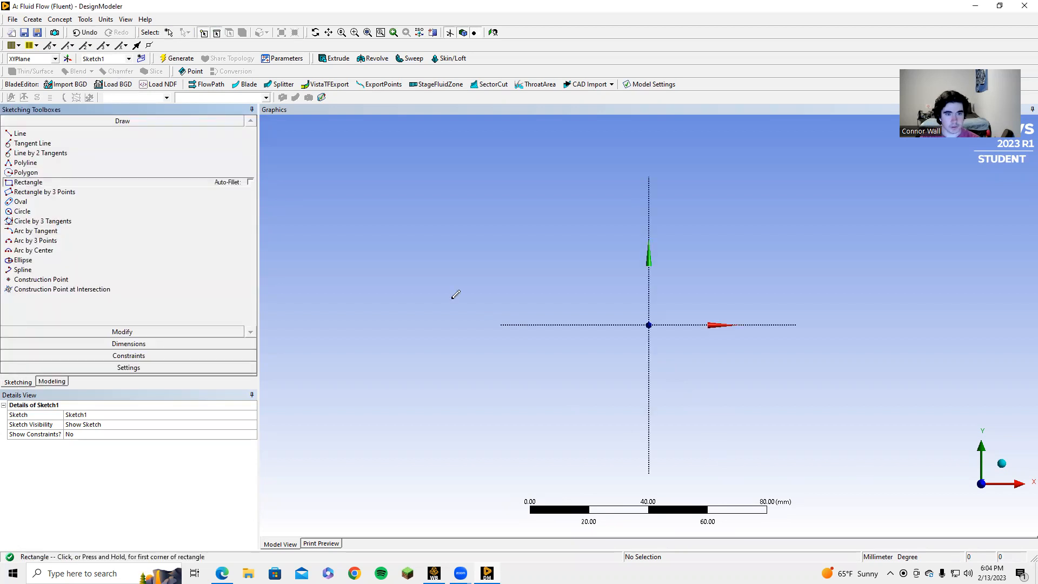
click(649, 324)
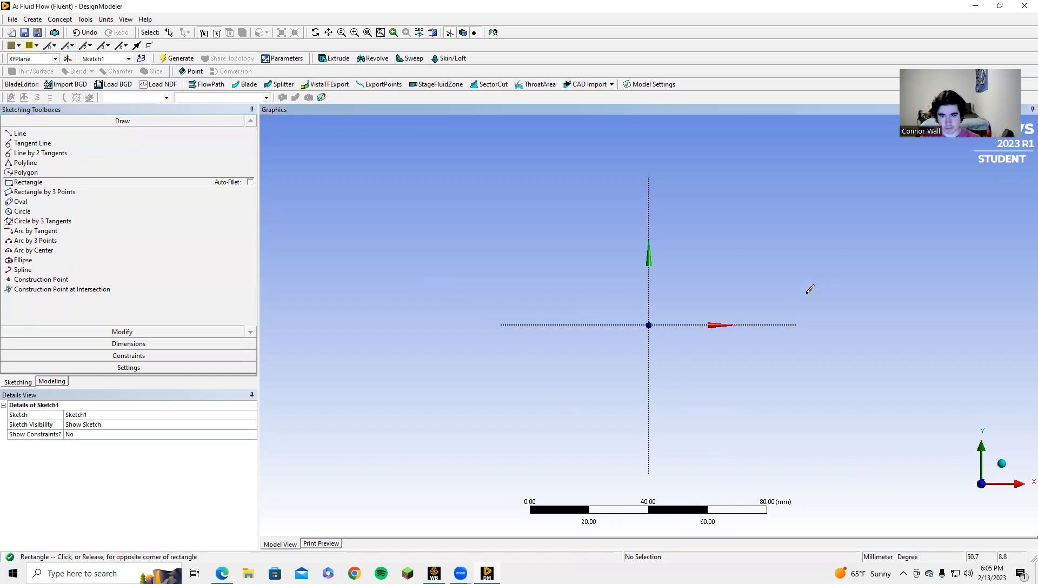
click(909, 307)
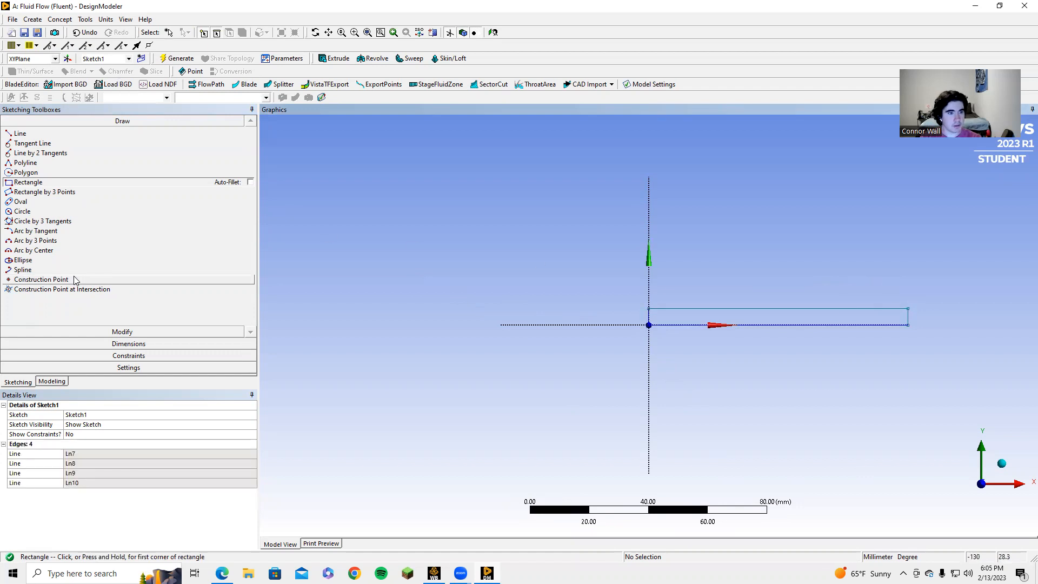
click(128, 345)
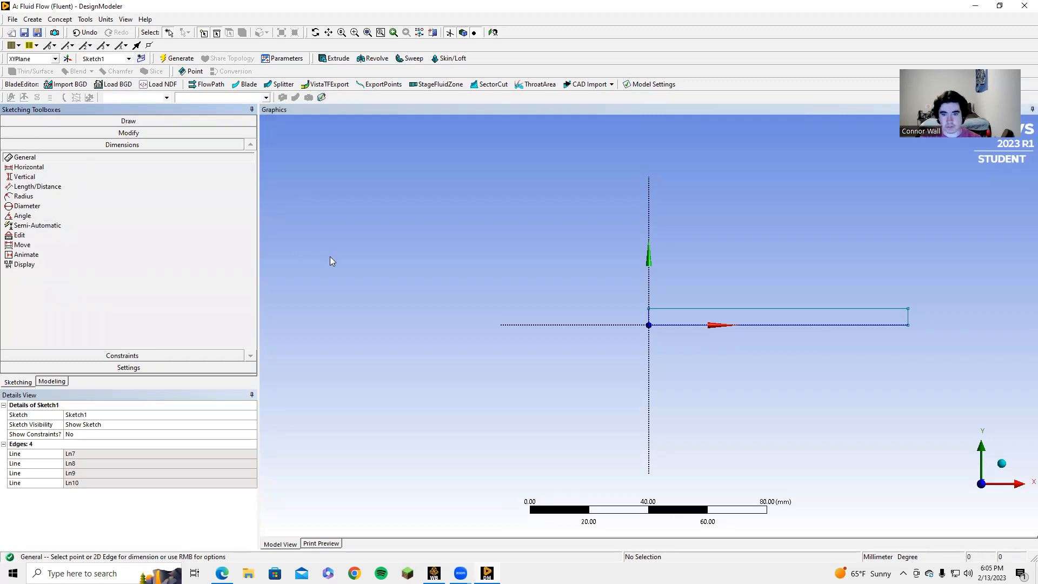
click(680, 323)
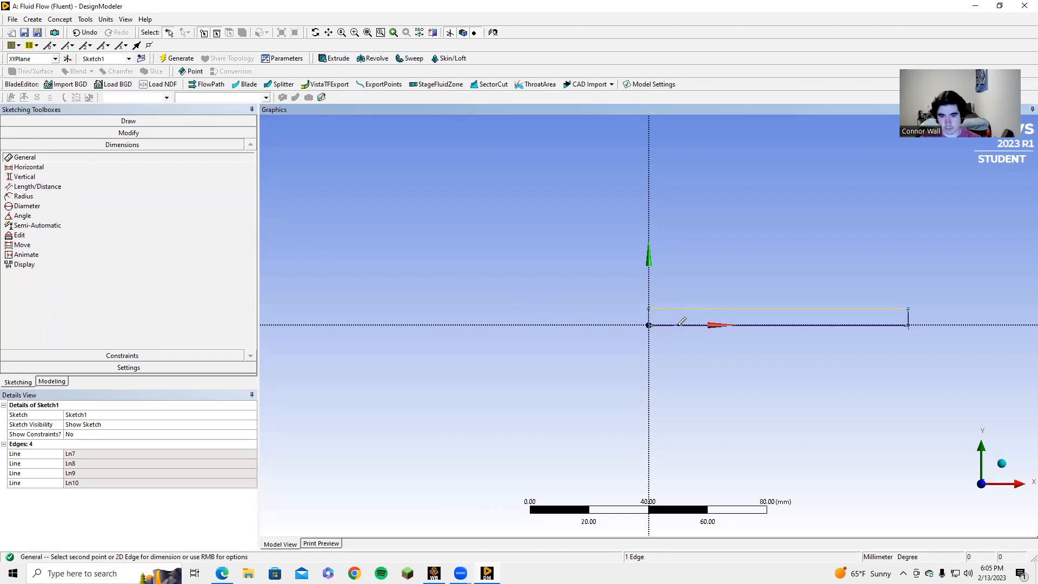
click(682, 324)
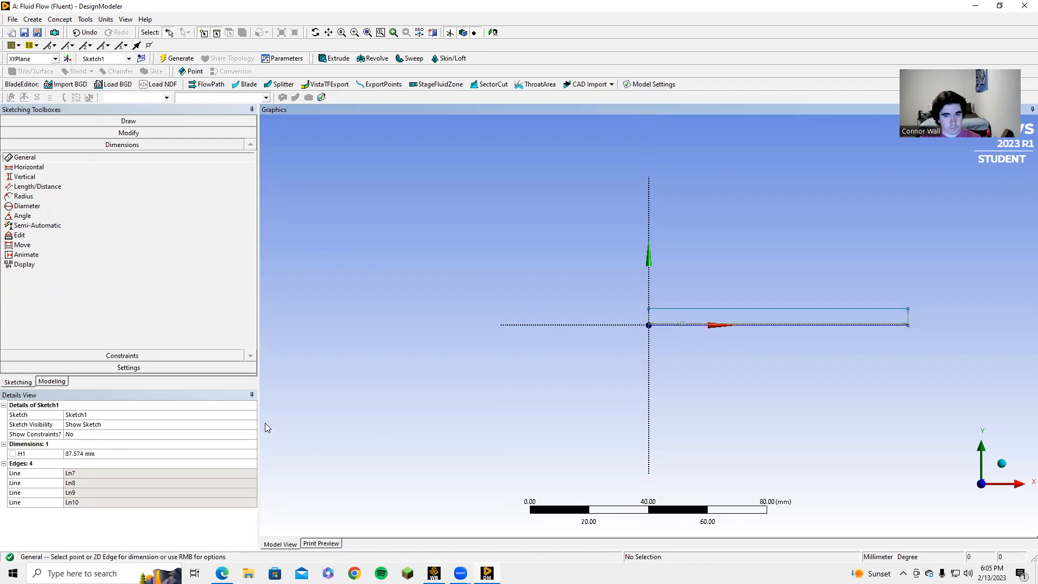
click(679, 324)
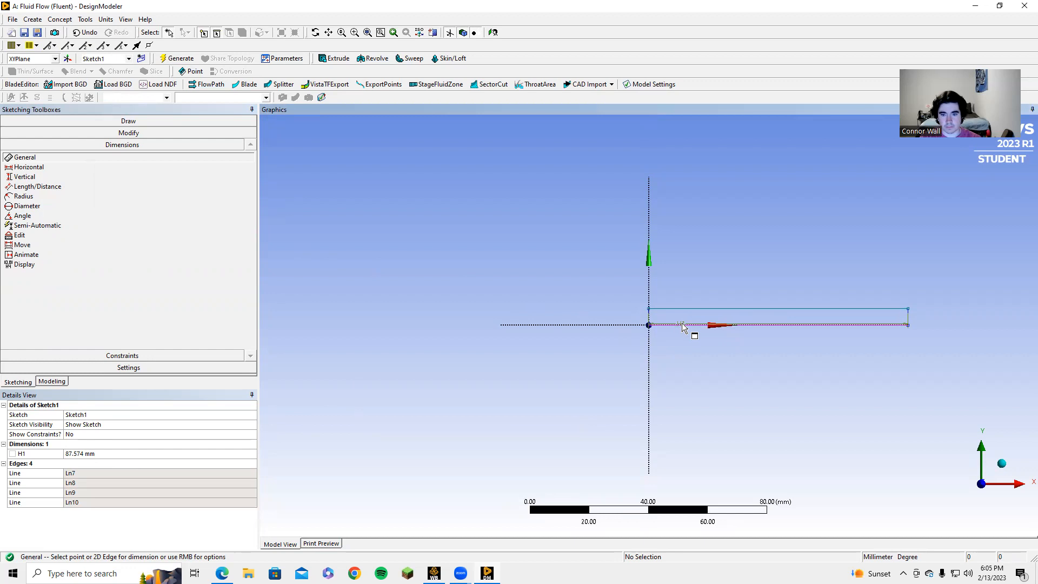
click(626, 263)
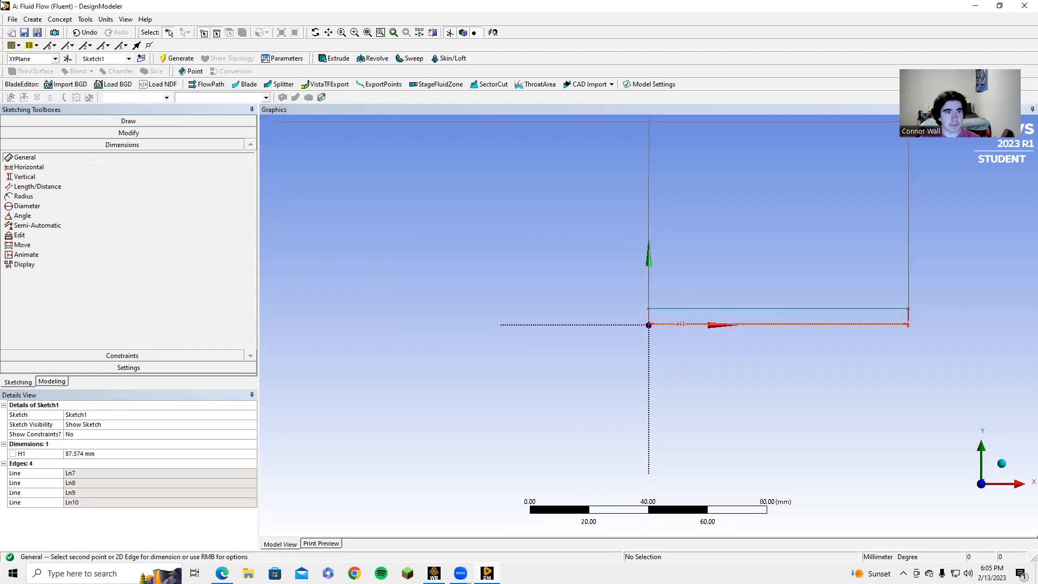
click(15, 22)
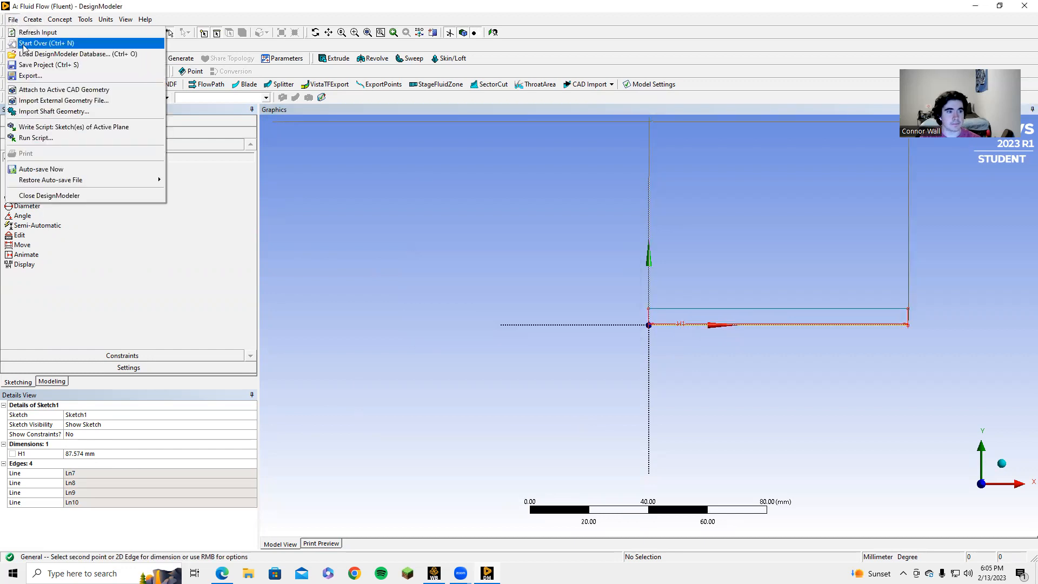
click(185, 244)
click(79, 33)
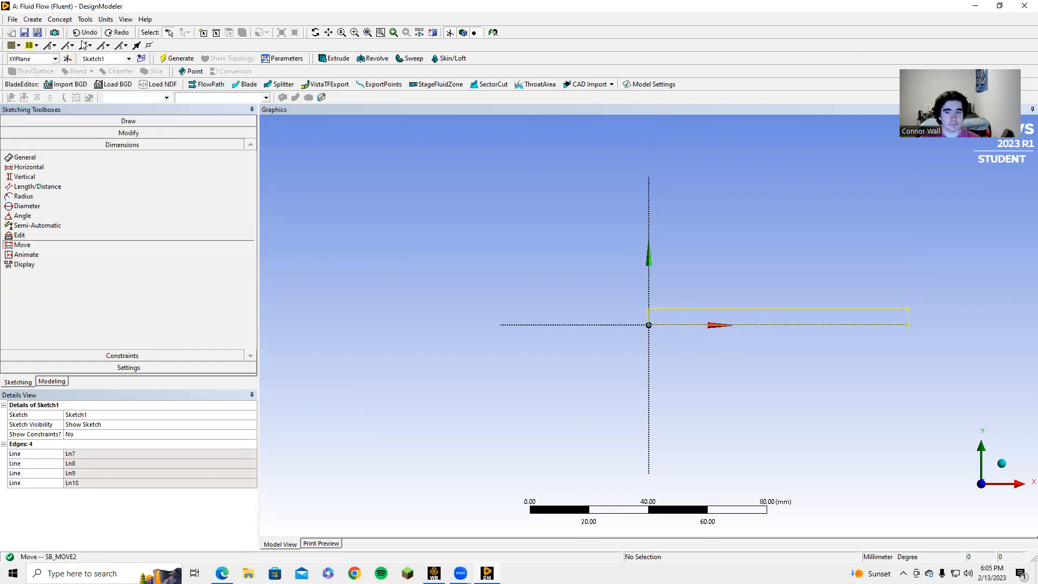
click(25, 157)
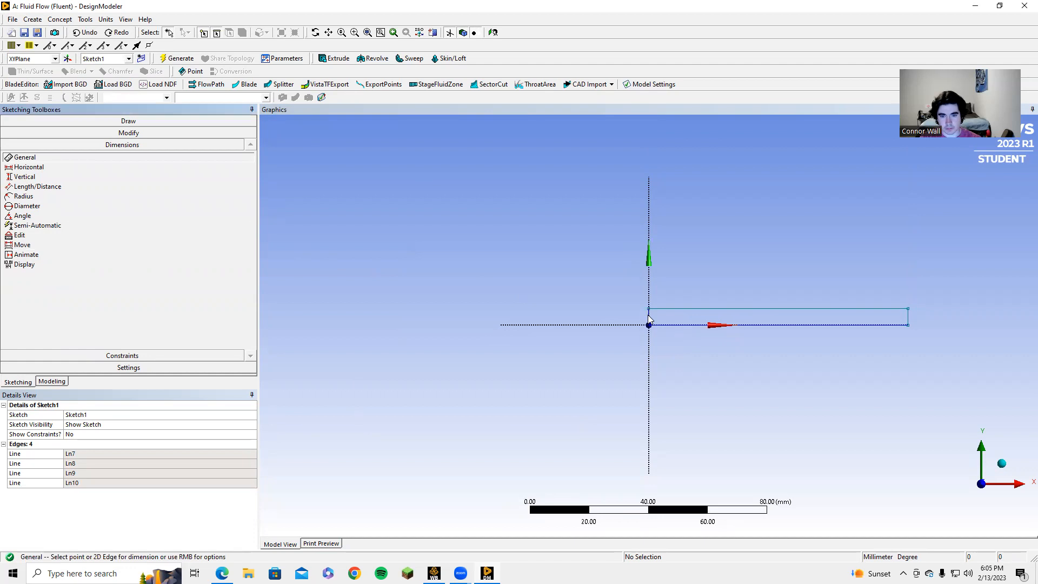
scroll(649, 319, up, 3)
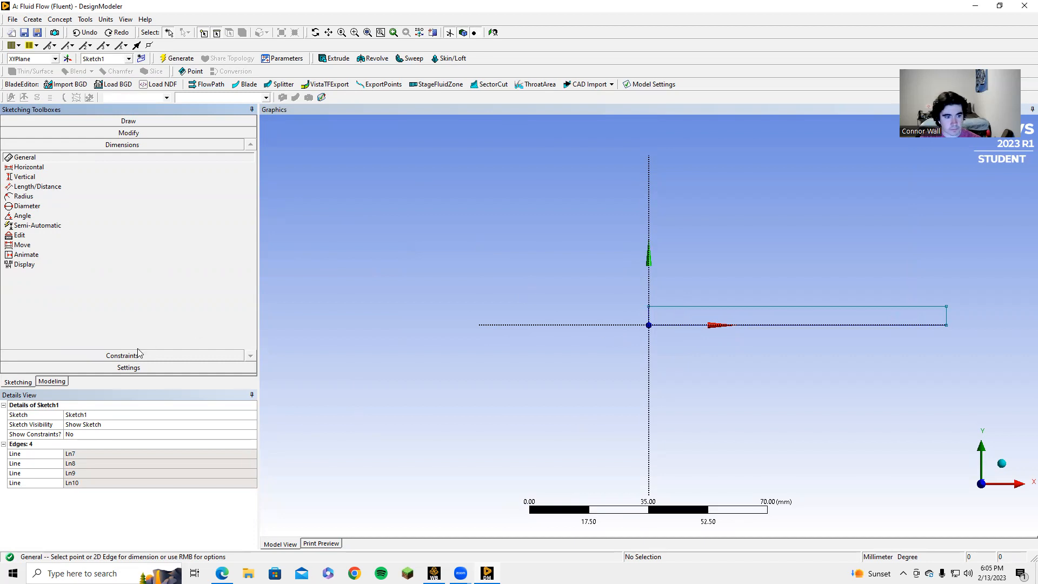
Step: Dimension the rectangle's left edge as V3 = 6 mm height
click(52, 381)
click(74, 140)
click(10, 382)
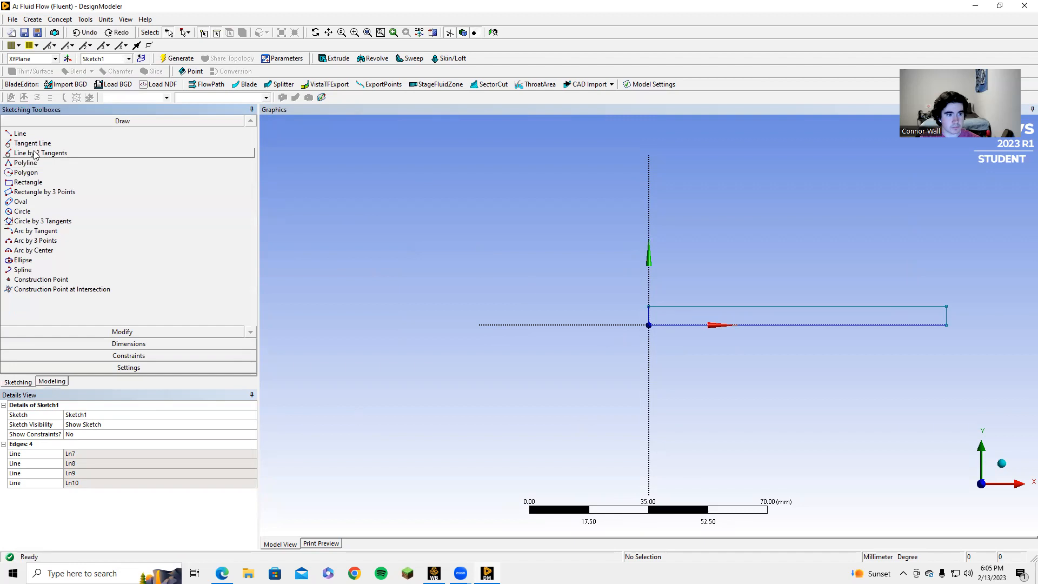
click(143, 344)
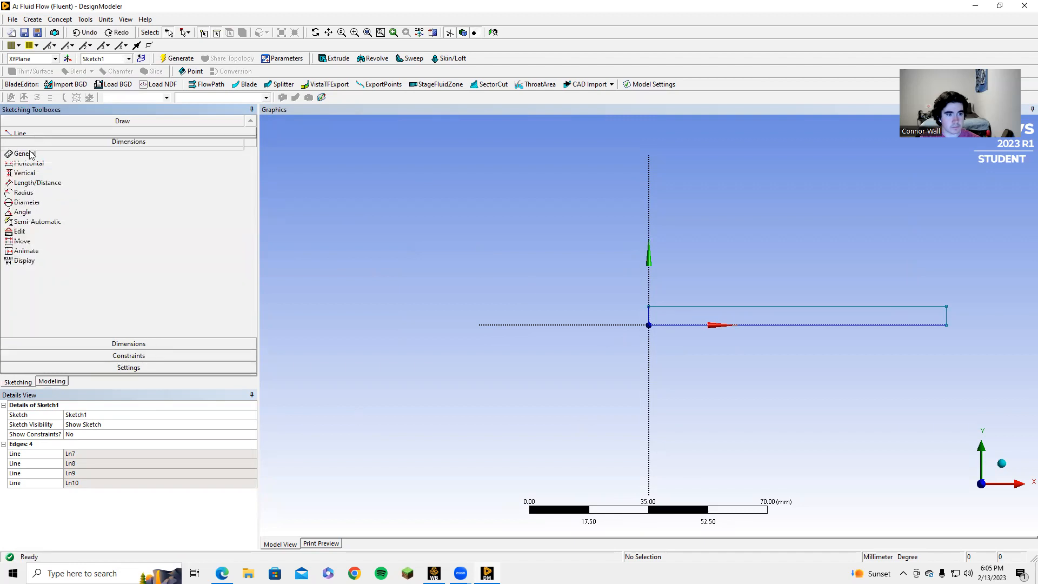
click(648, 312)
click(630, 315)
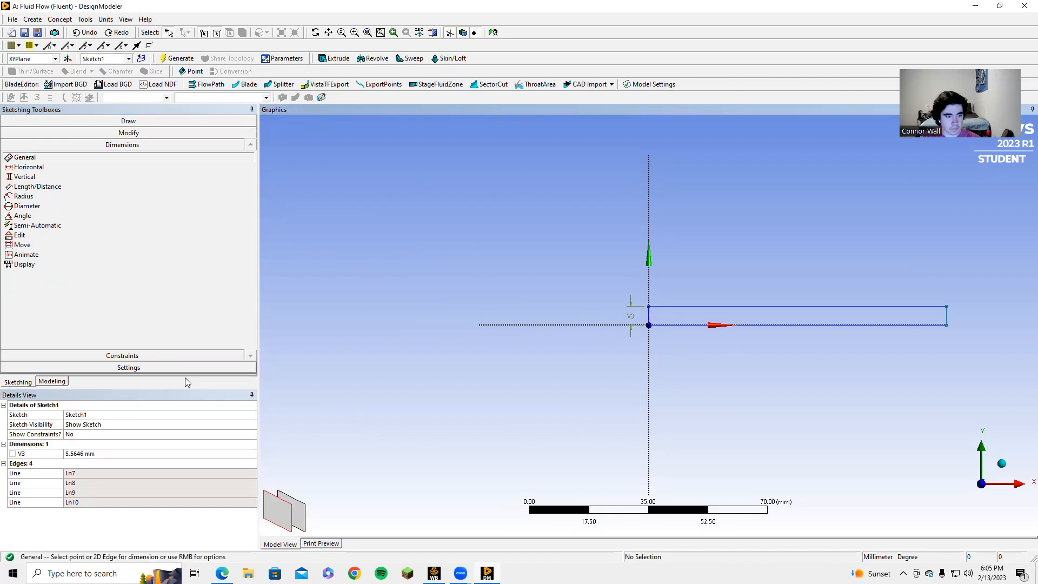
click(99, 454)
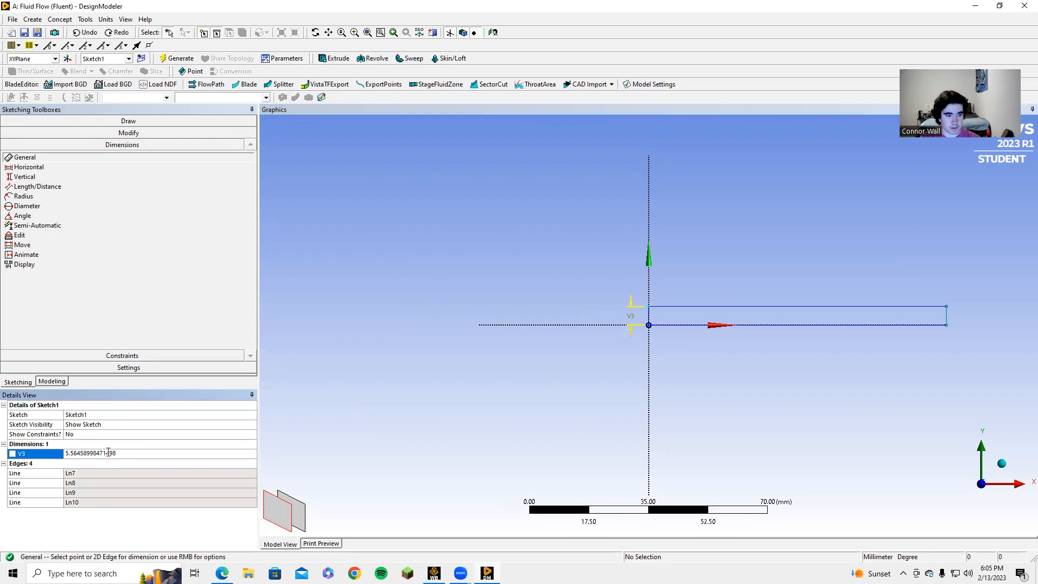
drag(119, 453, 59, 449)
text(6)
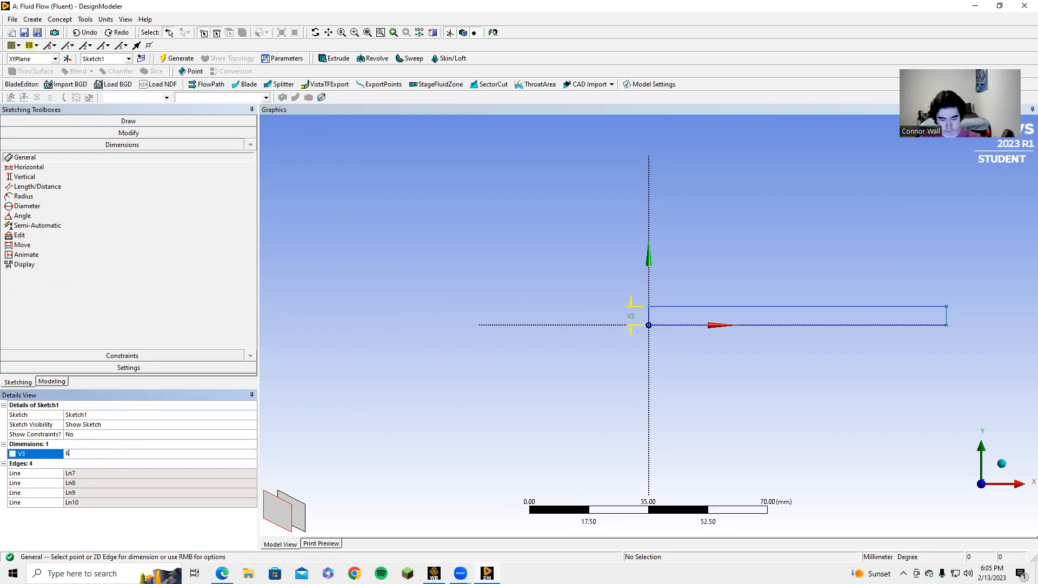
key(Escape)
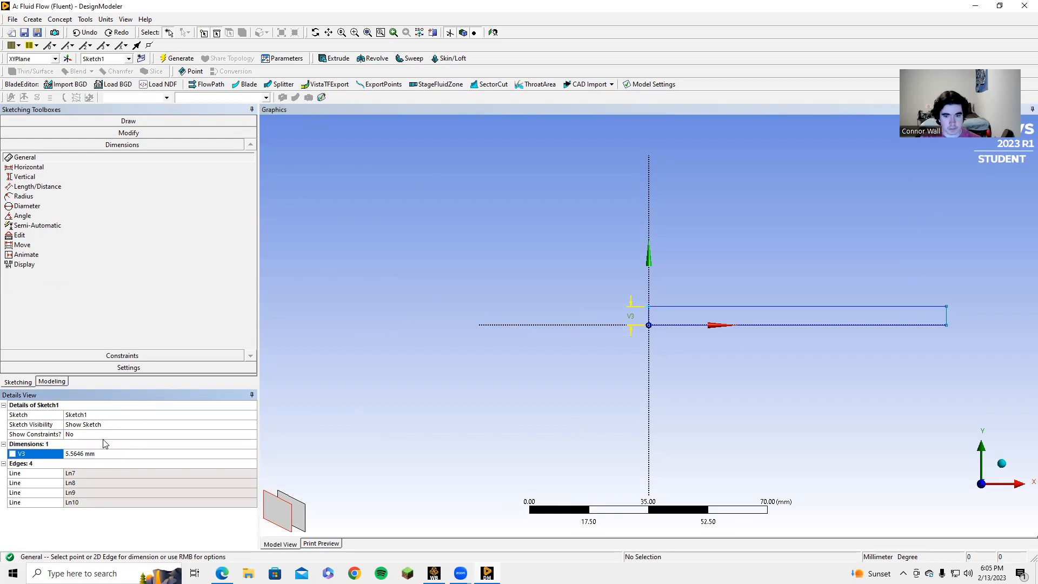
click(110, 457)
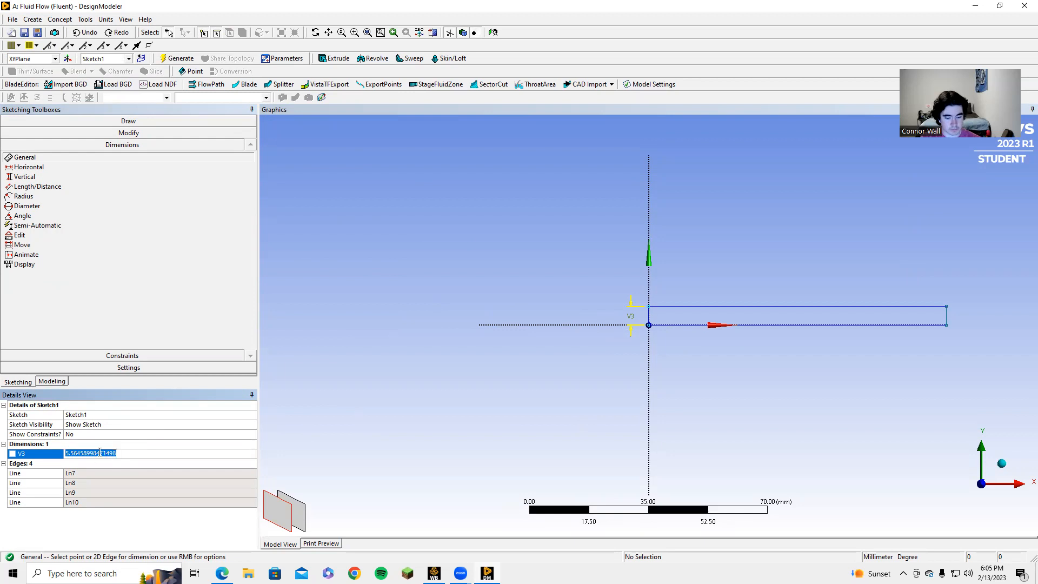
text(6)
key(Return)
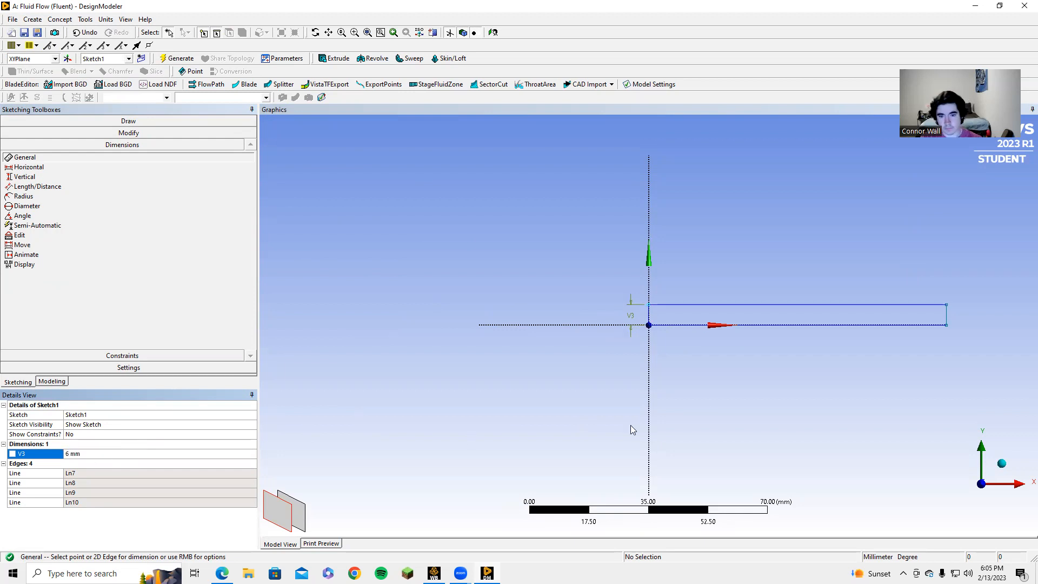
Step: Dimension the top edge as H4 = 300 mm, undoing a mistaken V3 edit, and fit the view
click(762, 305)
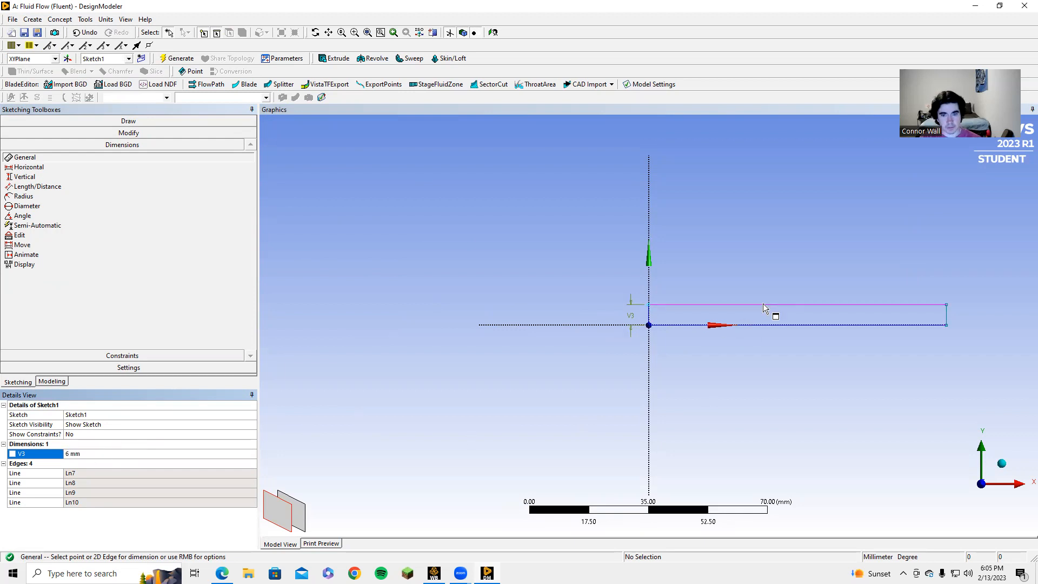
click(778, 292)
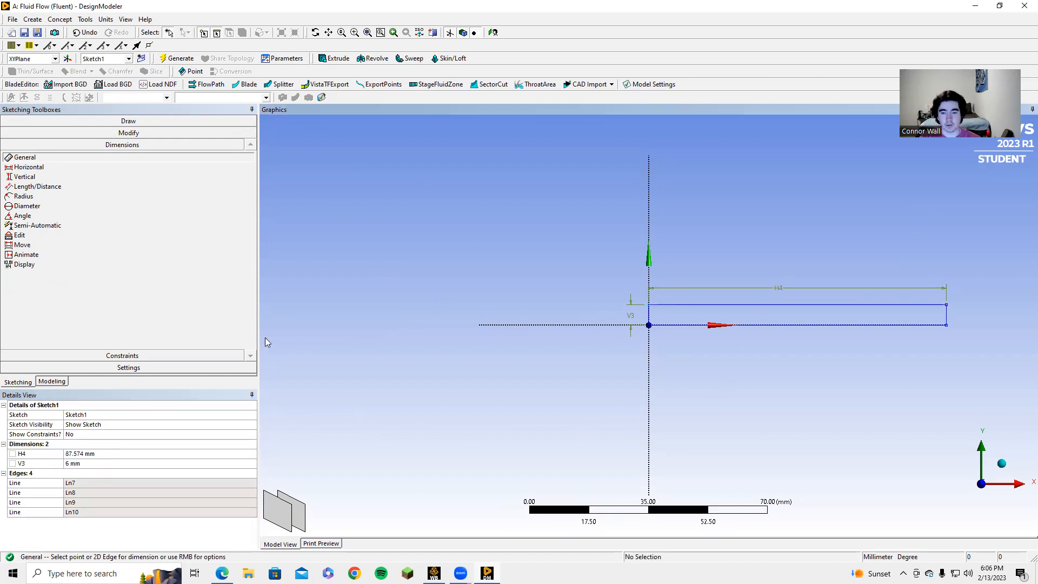
click(74, 463)
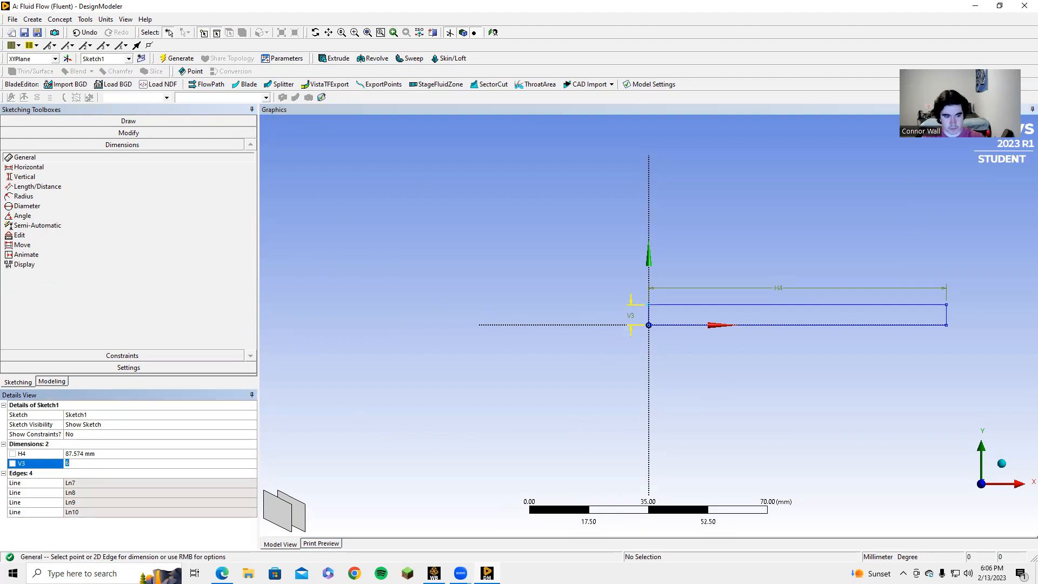
key(Return)
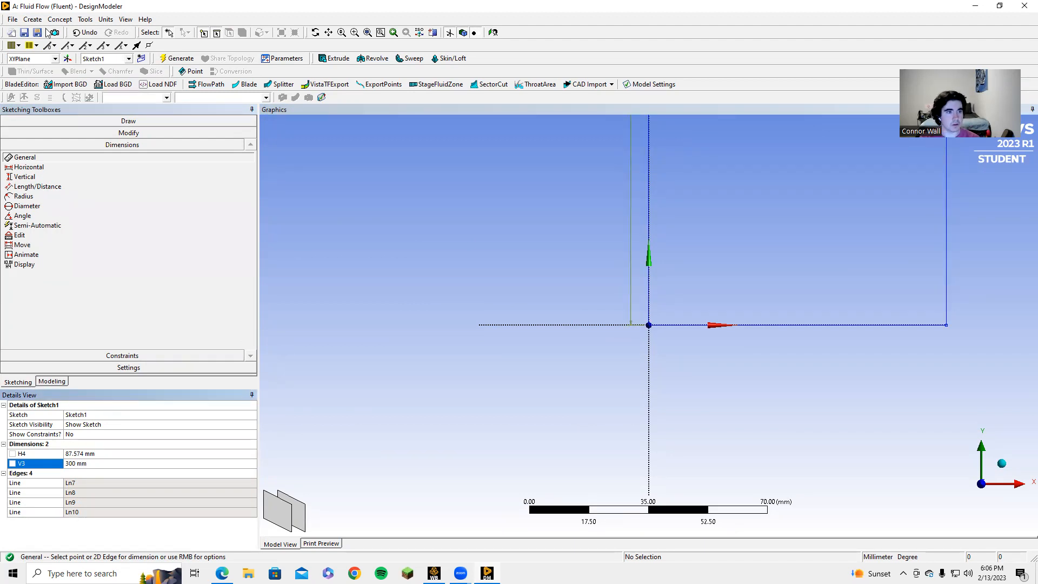
click(86, 32)
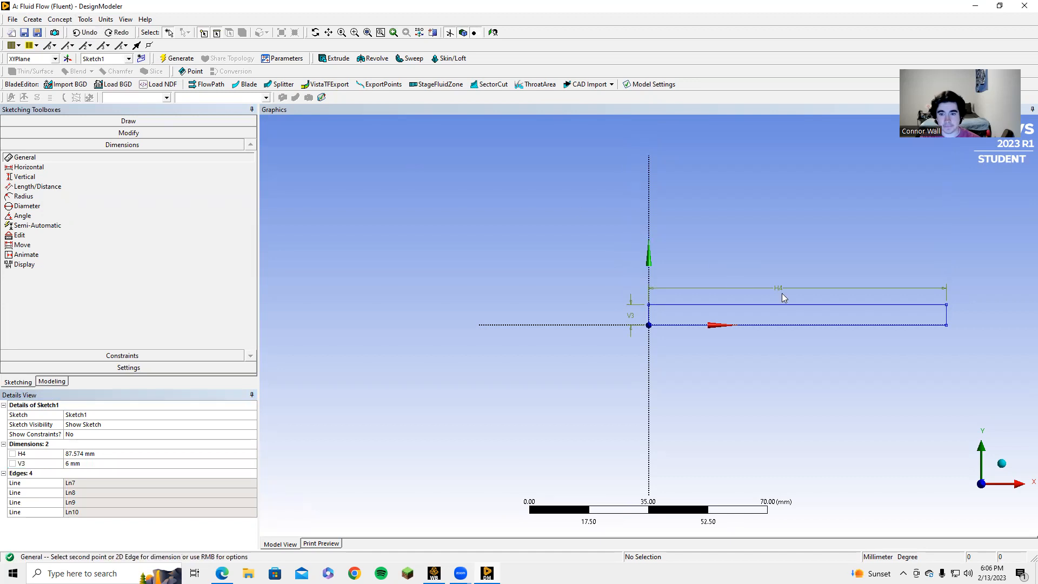
click(126, 456)
text(3)
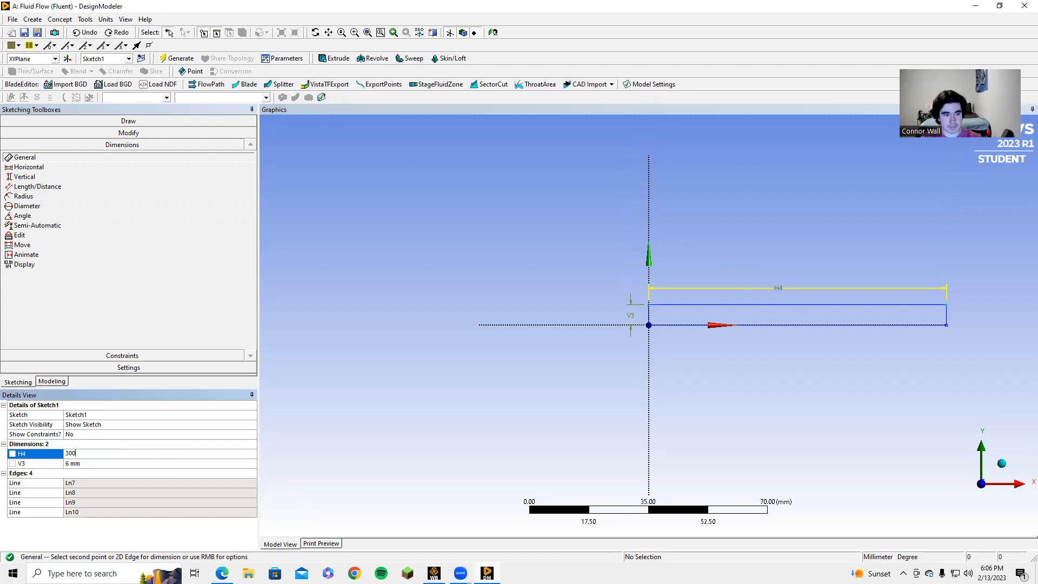
text(00)
key(Return)
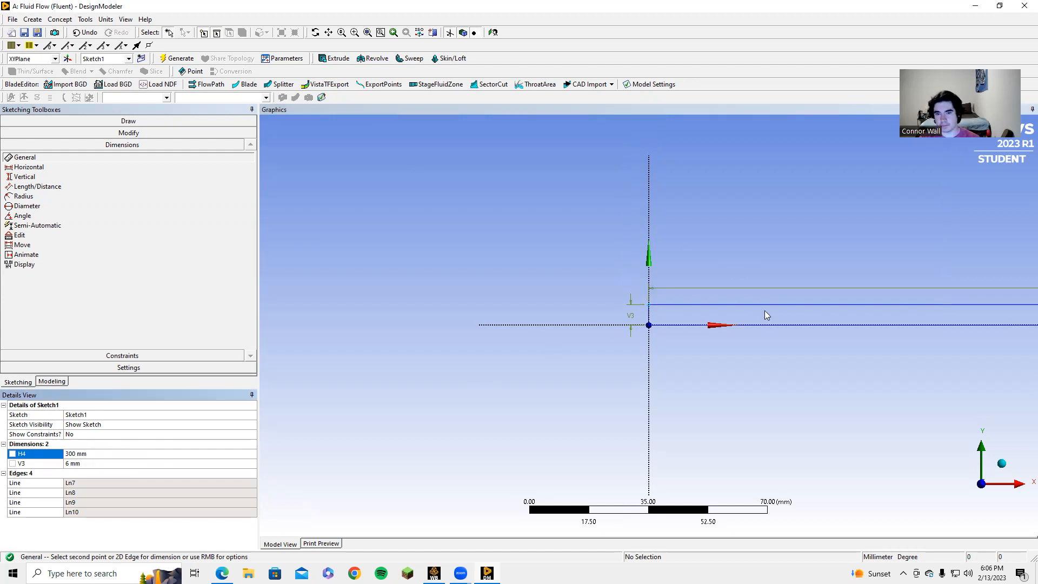
ctrl+middle_drag(815, 234, 495, 229)
scroll(710, 260, down, 1)
scroll(711, 260, down, 3)
mouse_move(695, 257)
ctrl+middle_down()
mouse_move(747, 245)
mouse_move(754, 230)
ctrl+middle_up()
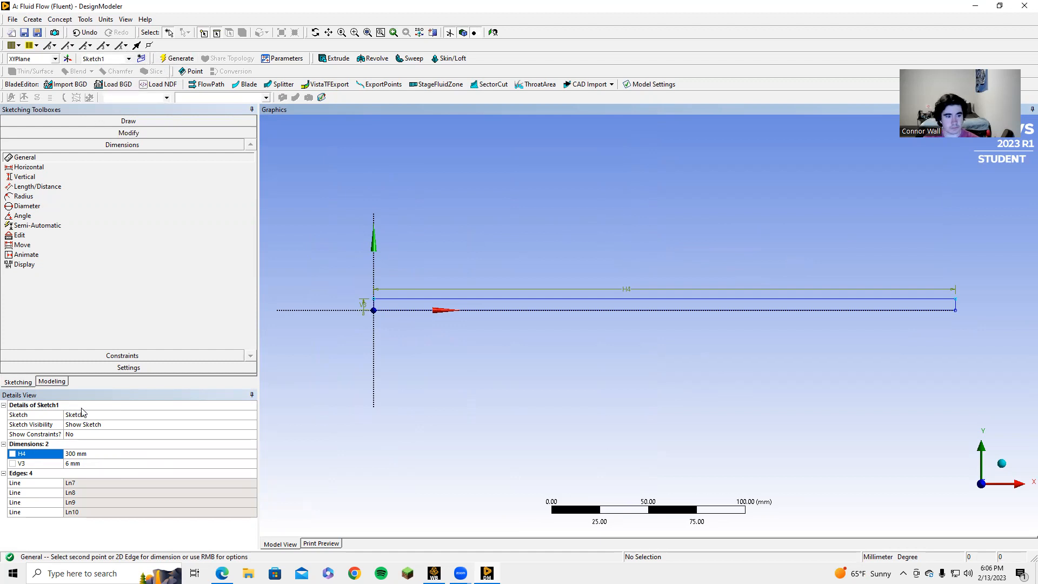
Step: Set Sketch1 to always show in the model tree
click(52, 382)
click(69, 141)
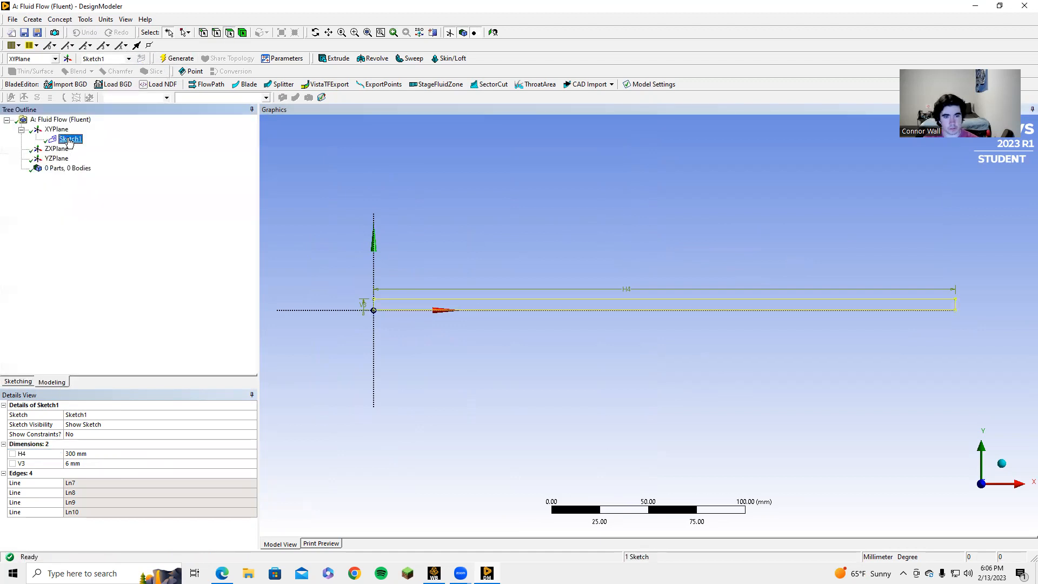
right_click(69, 141)
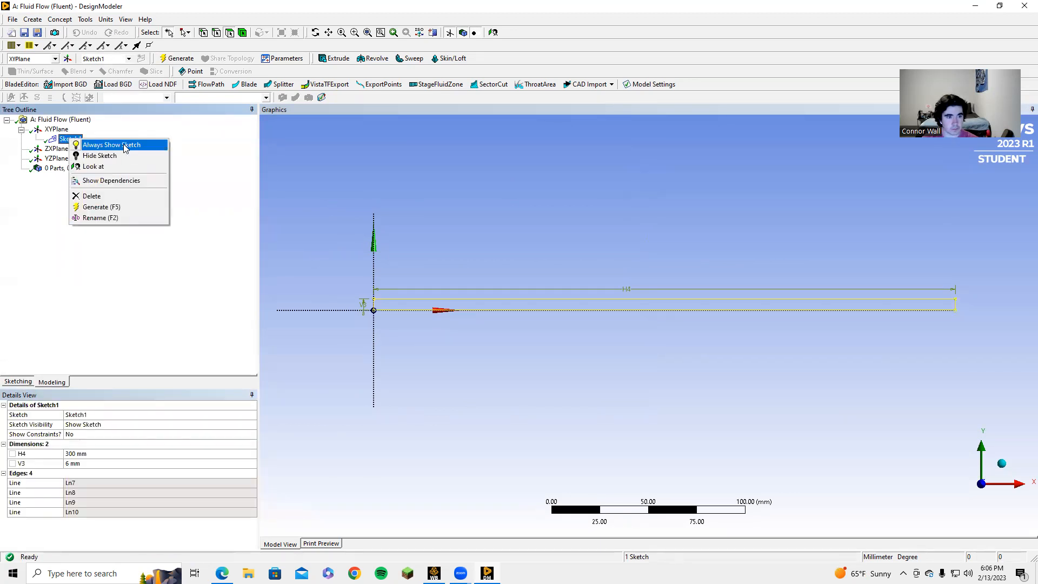
click(120, 142)
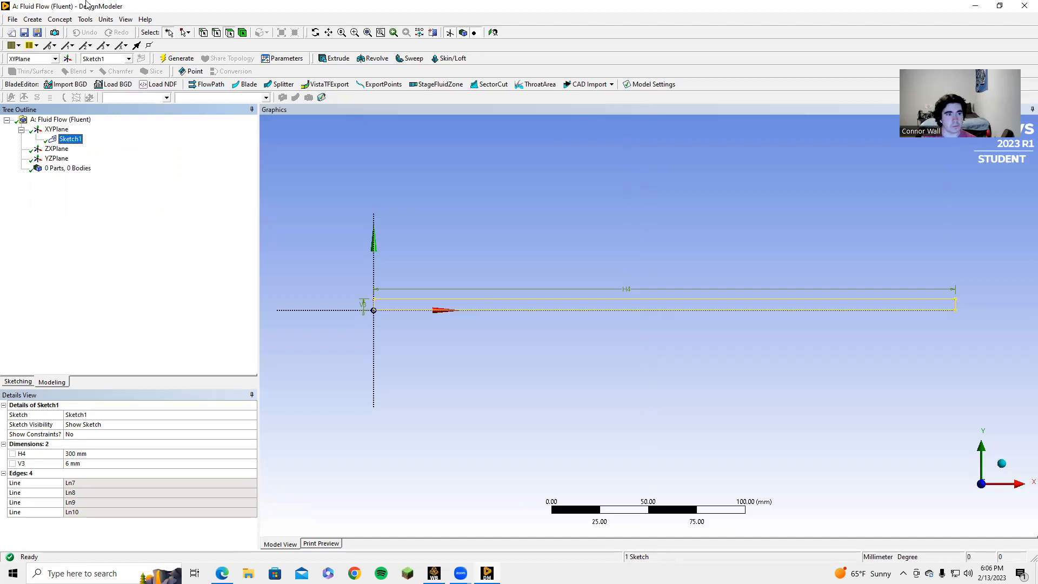
Step: Generate a surface body from Sketch1 using Concept > Surfaces From Sketches
click(60, 19)
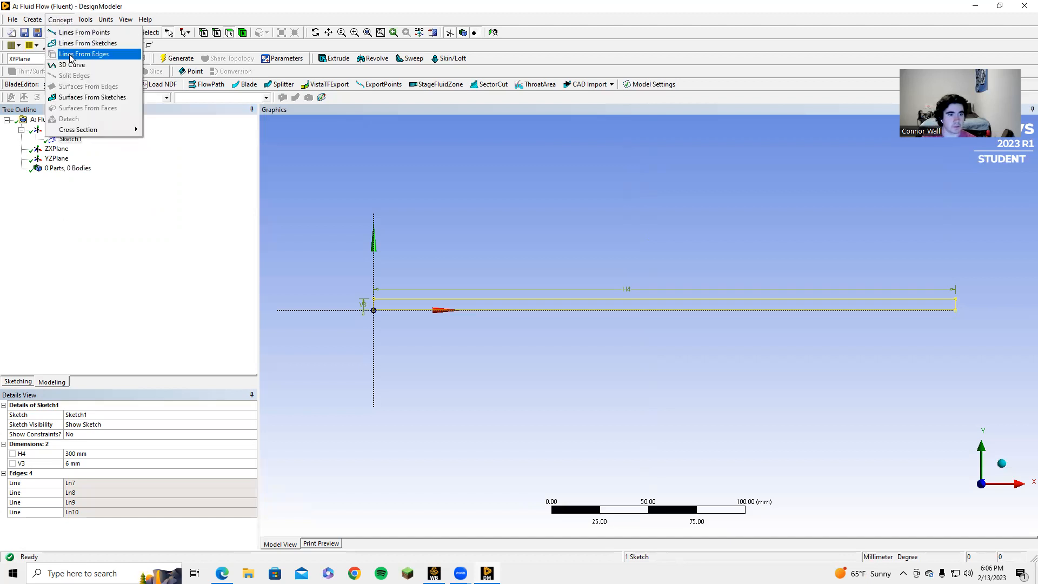
click(88, 96)
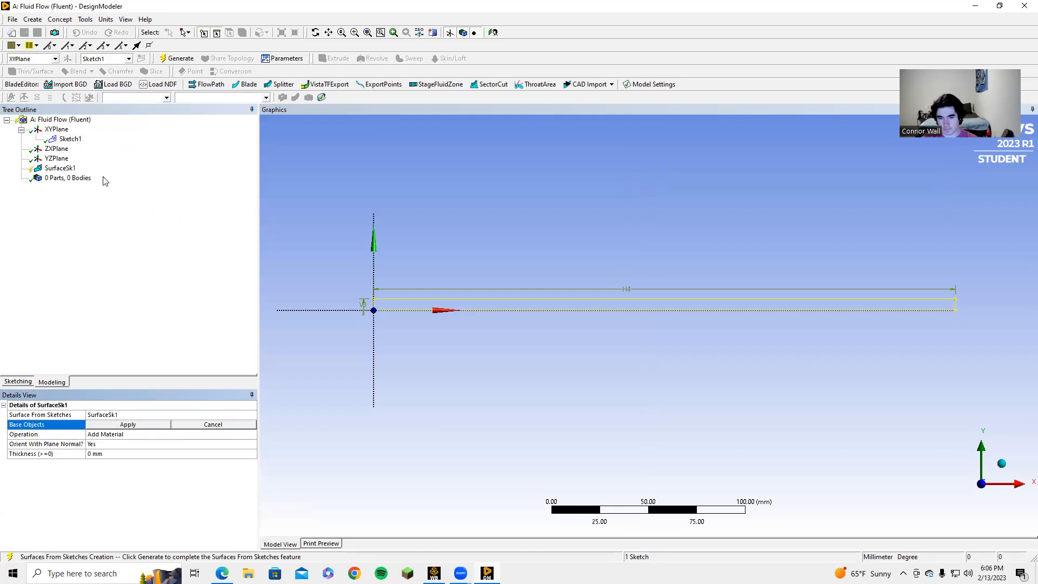
click(154, 424)
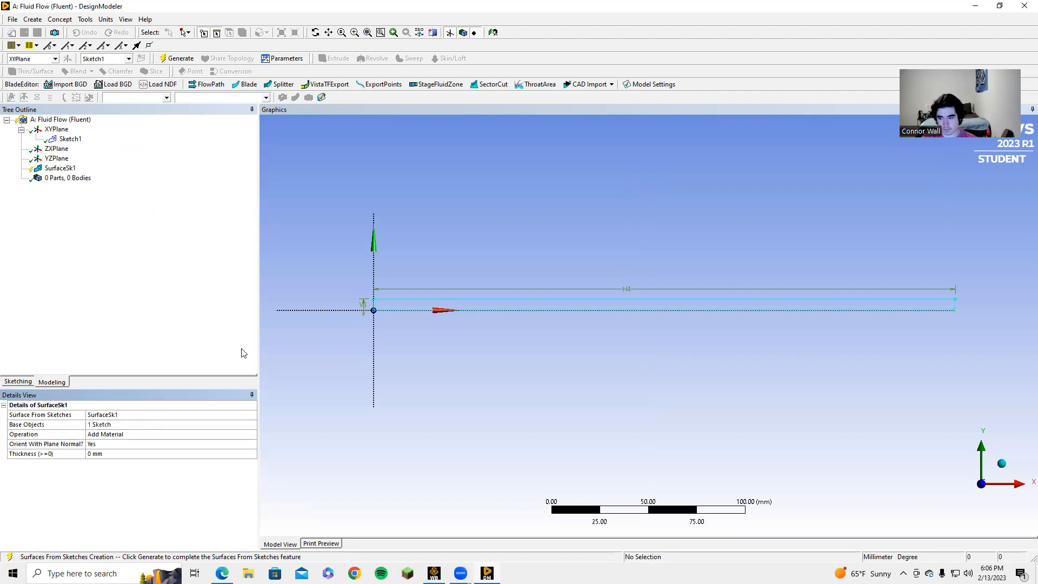
click(177, 59)
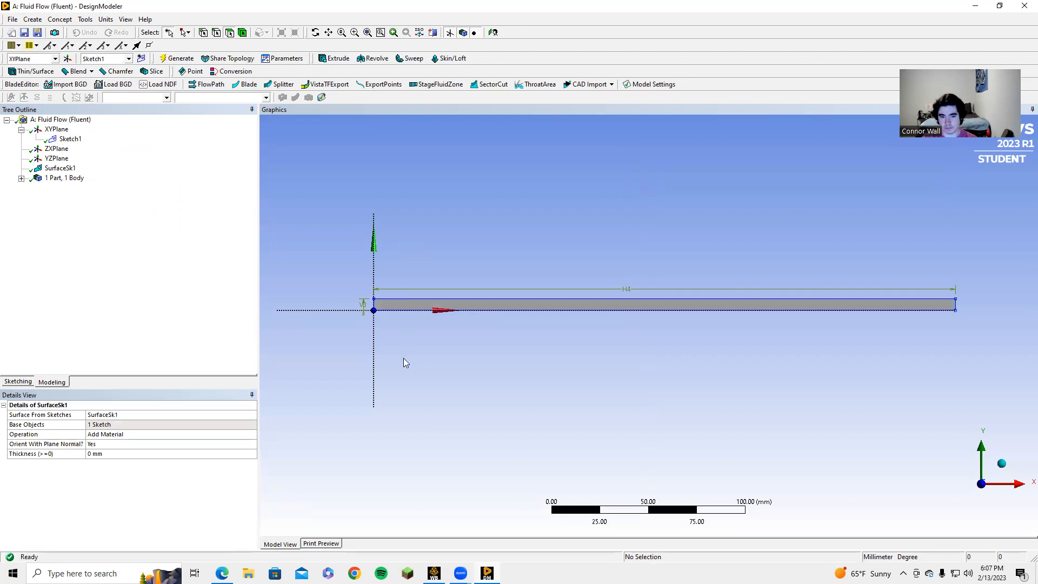
click(434, 573)
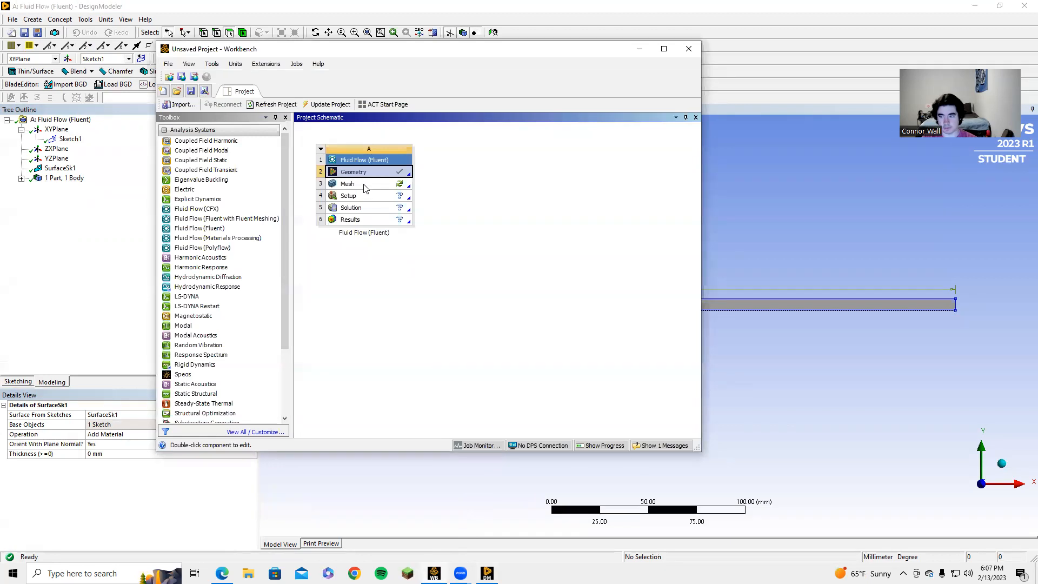
Step: Launch Meshing from the Fluid Flow (Fluent) system's Mesh cell
double_click(366, 184)
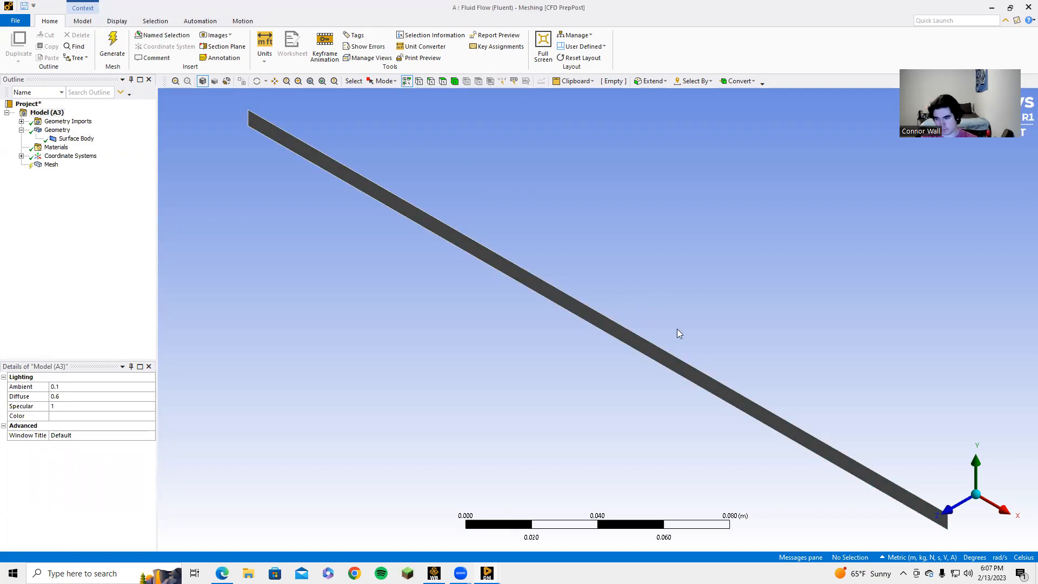
Step: Insert a Quadrilateral Dominant mesh method scoped to the surface body
click(955, 503)
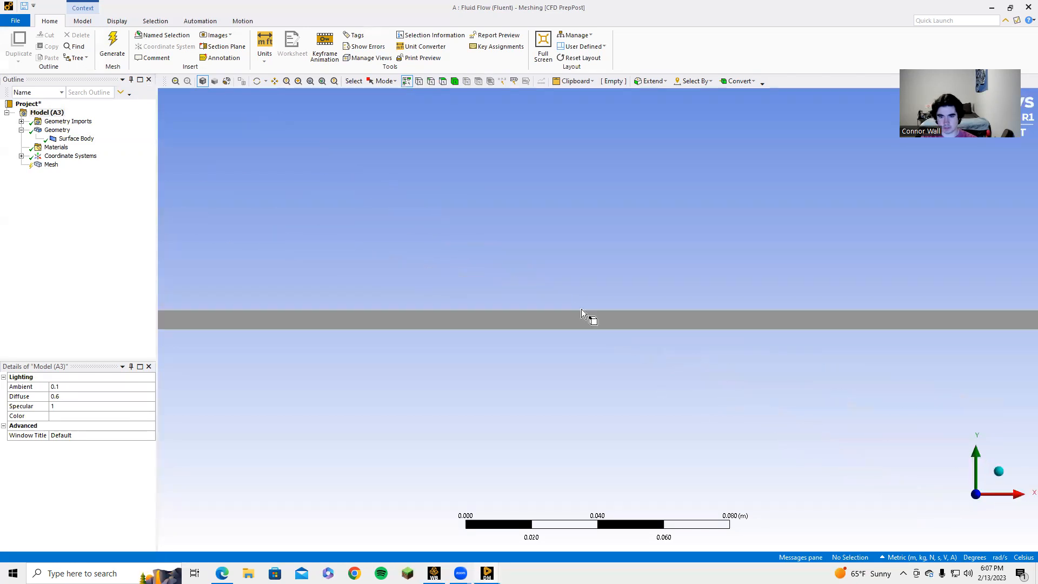
scroll(581, 310, down, 3)
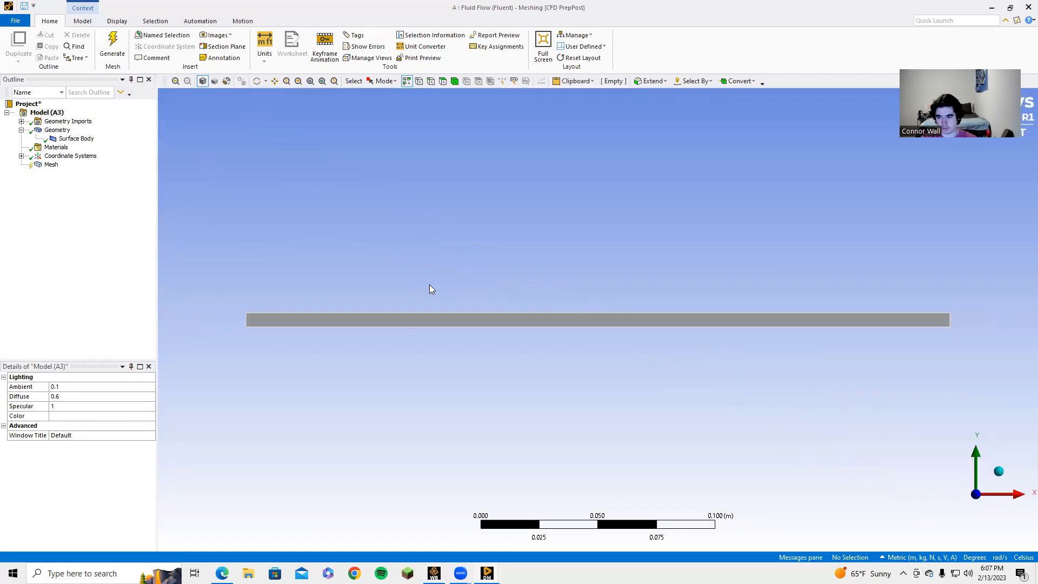
right_click(52, 166)
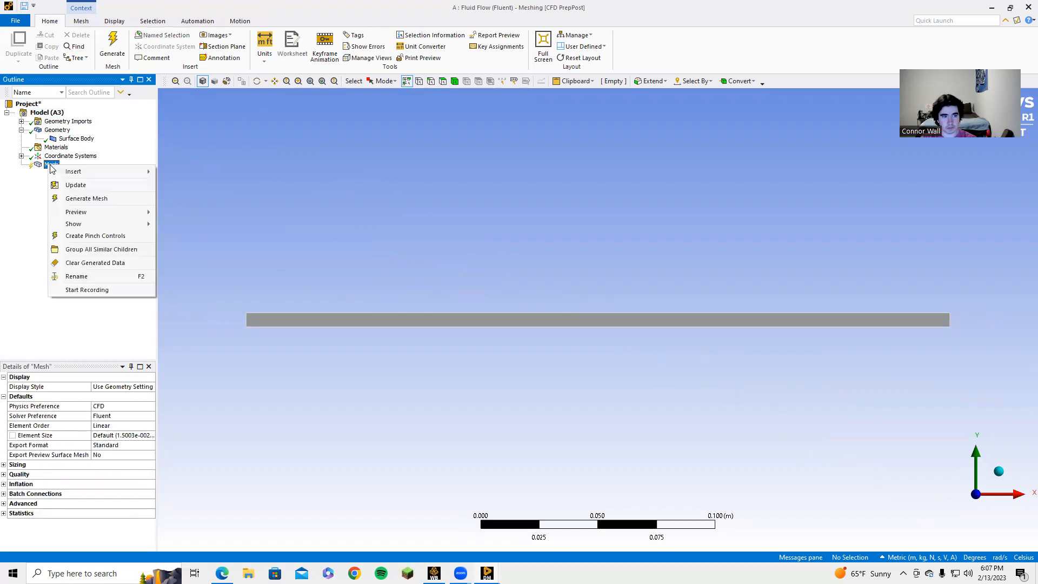
mouse_move(81, 172)
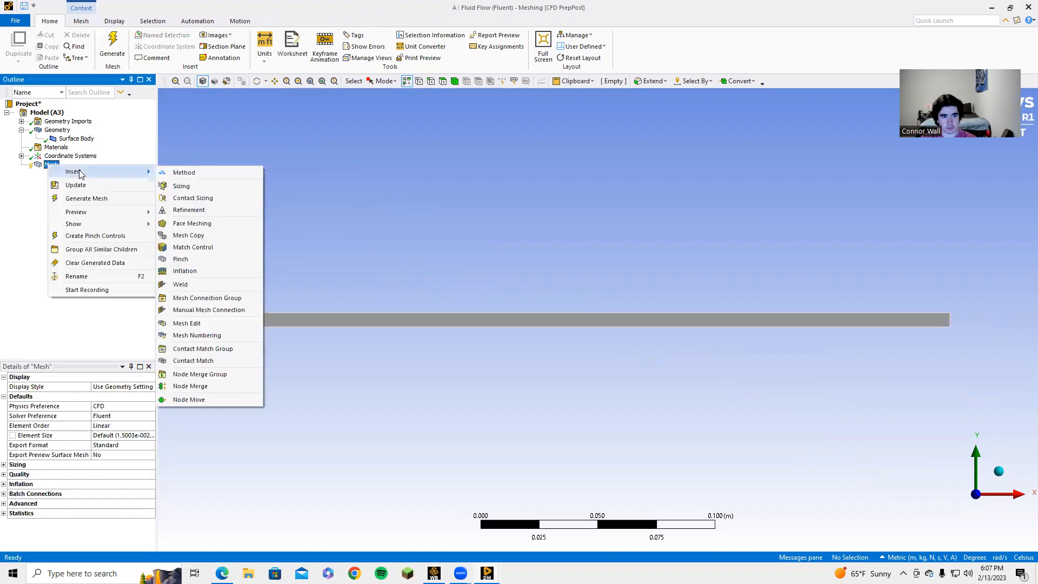
click(180, 173)
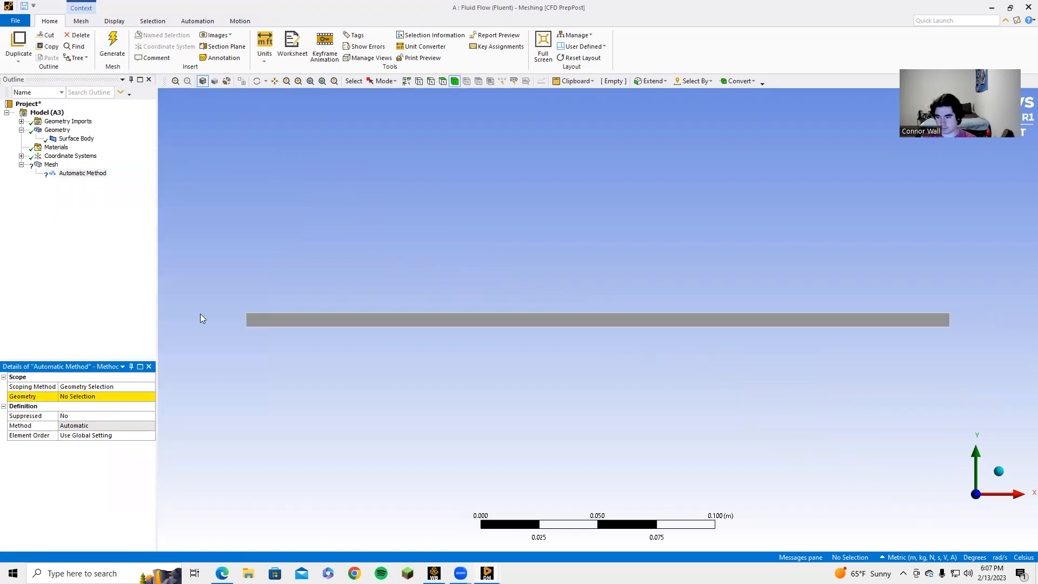
click(355, 320)
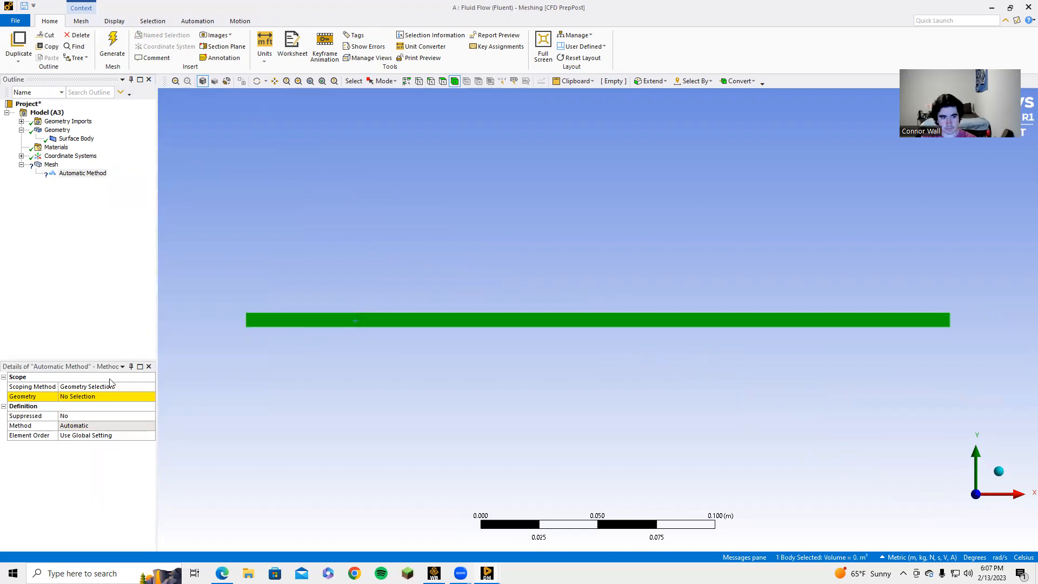
click(87, 398)
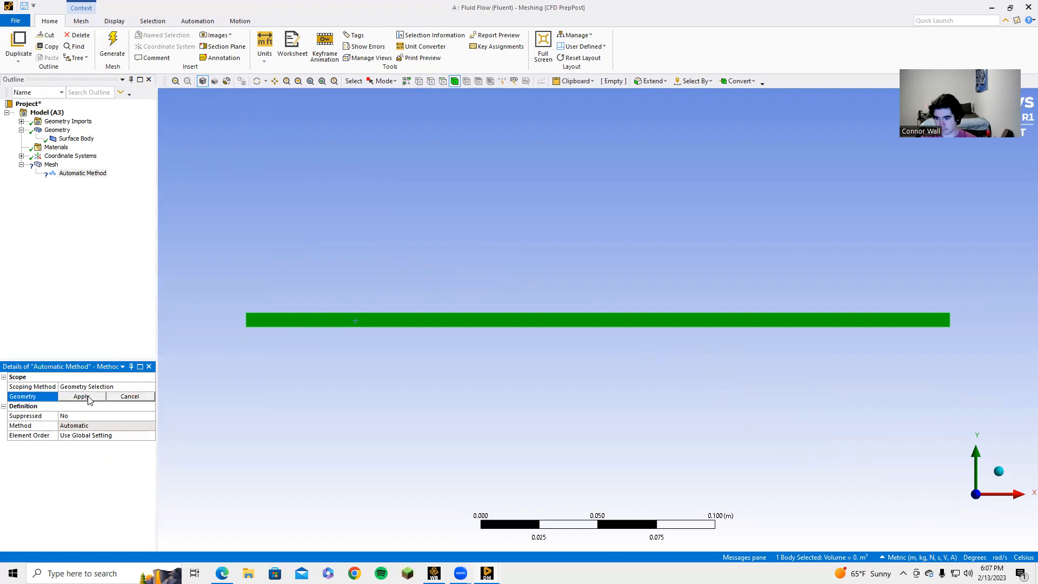
click(284, 322)
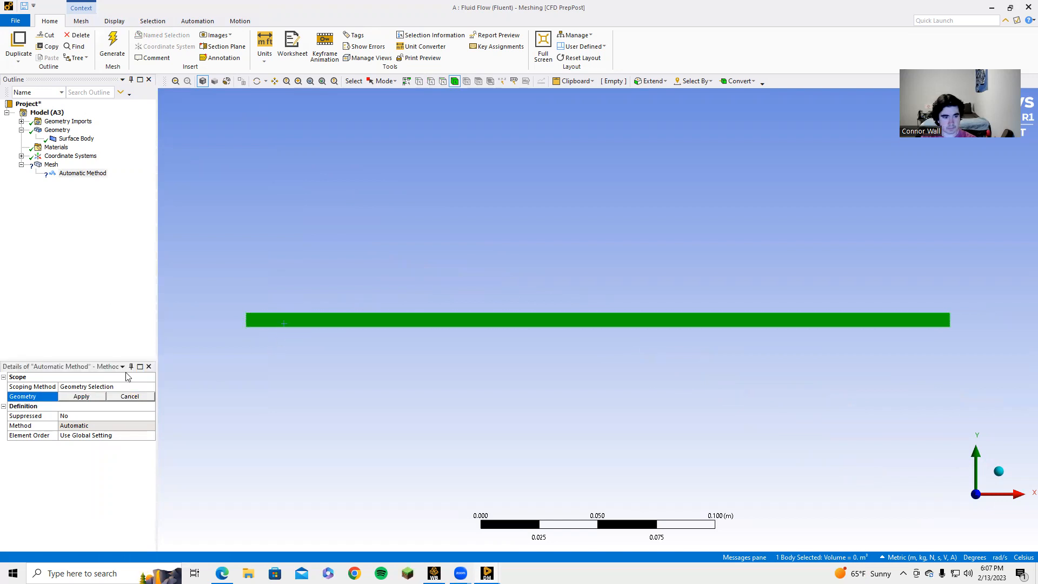
click(79, 397)
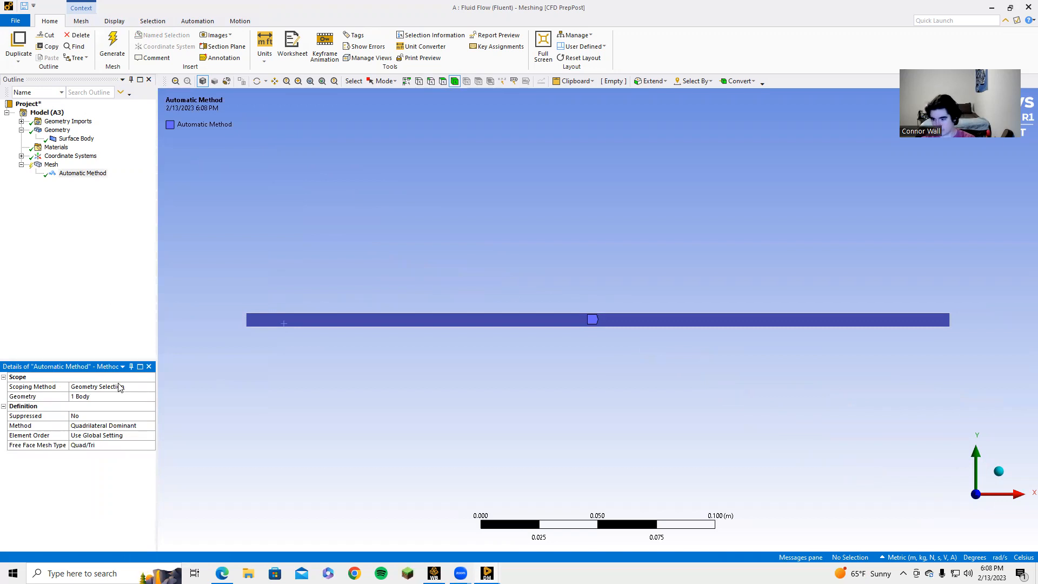
Step: Insert an edge sizing control scoped to the bar's left and right end edges
right_click(48, 166)
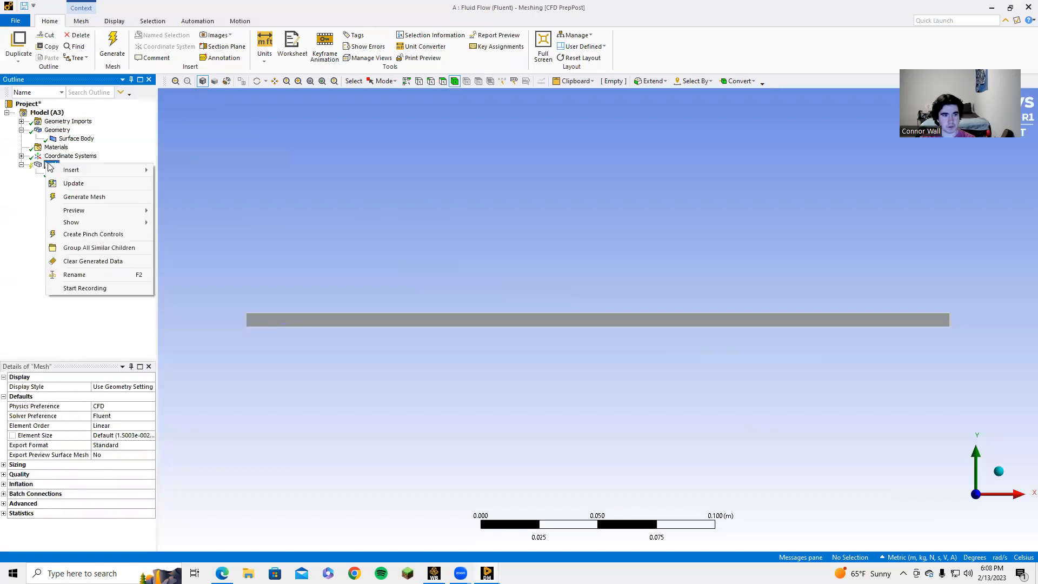
mouse_move(129, 171)
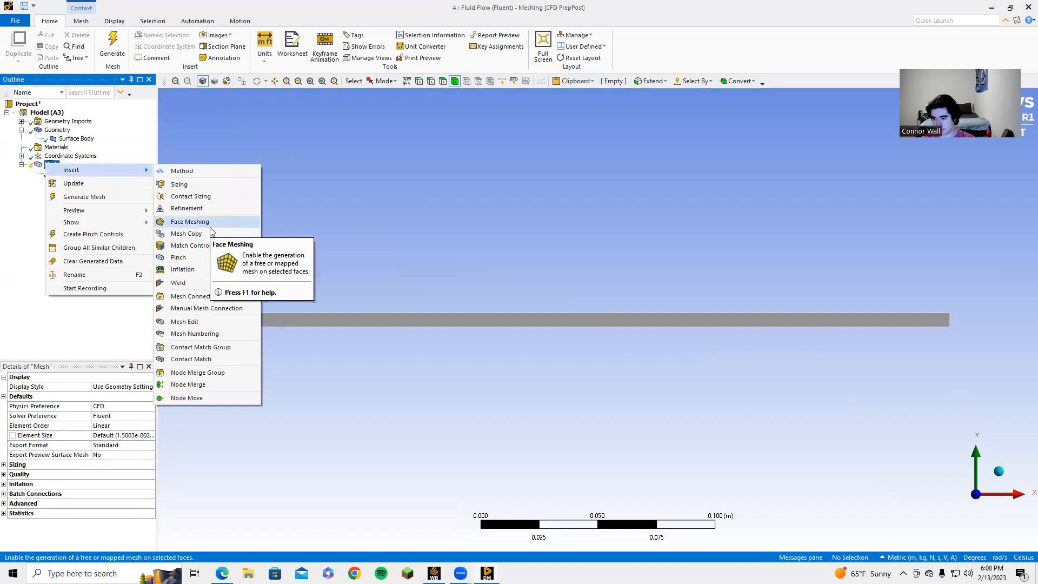
click(181, 184)
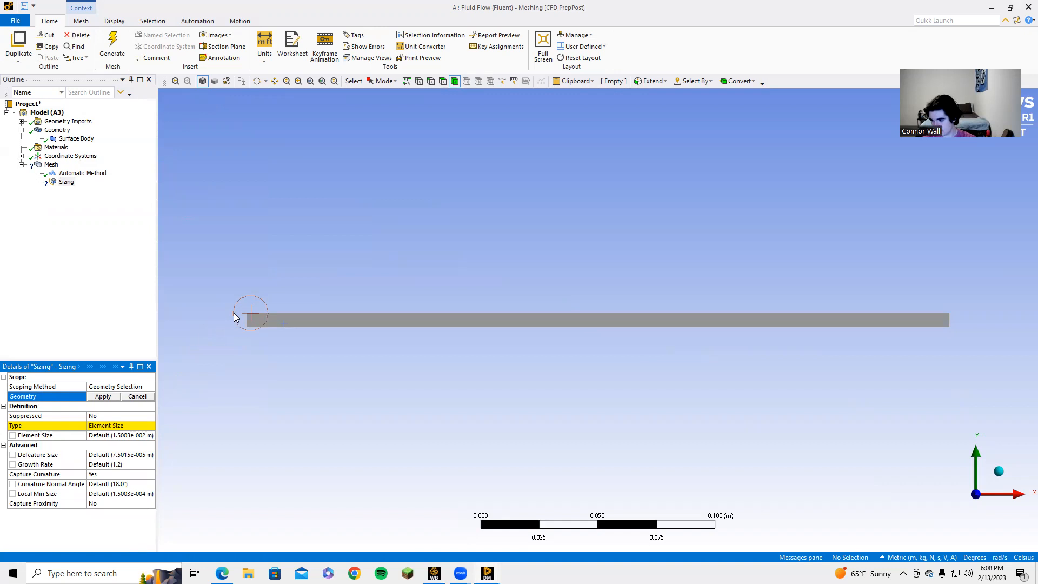
click(431, 81)
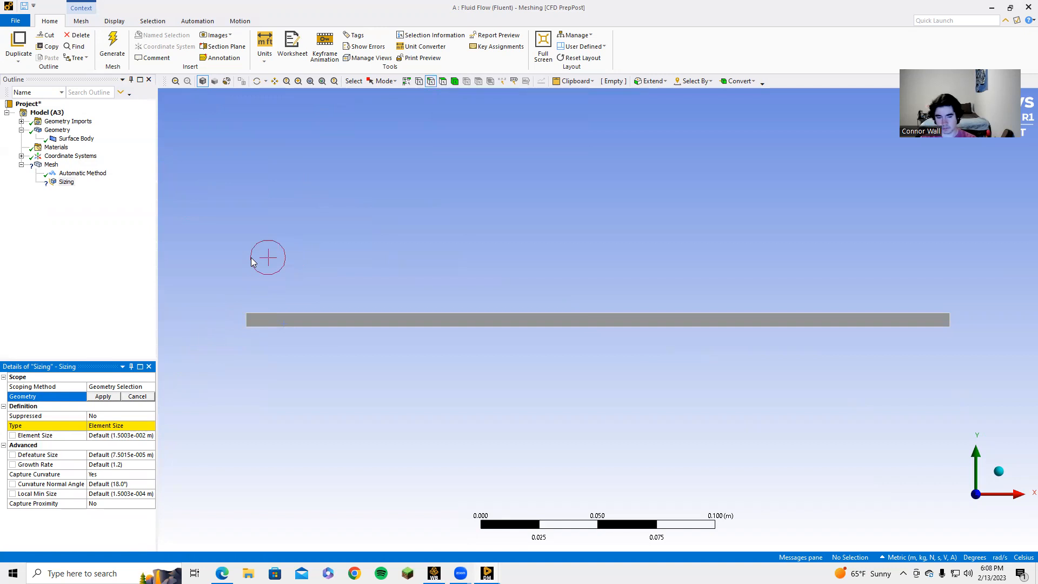
click(247, 322)
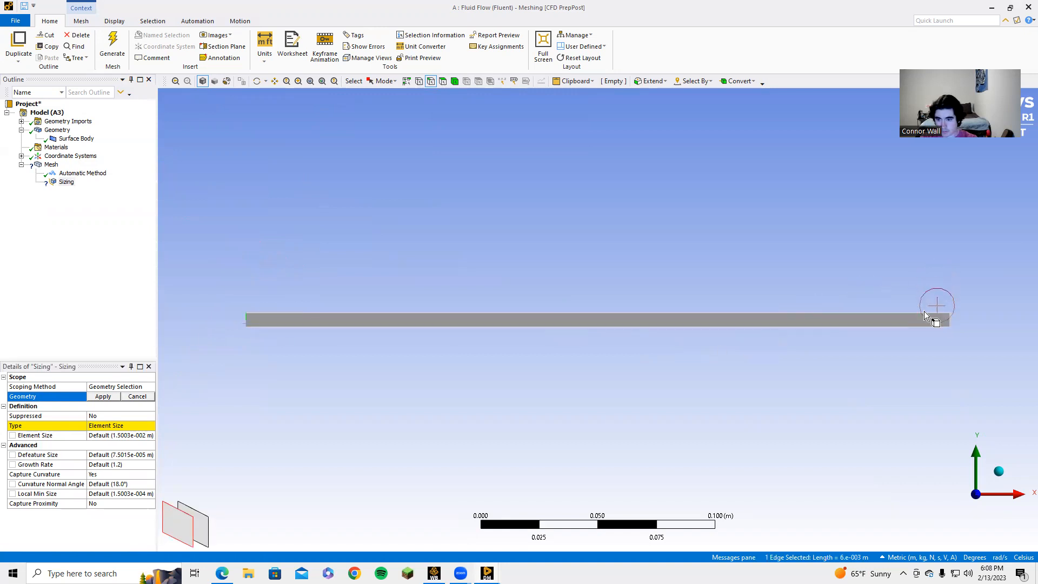
ctrl+click(948, 320)
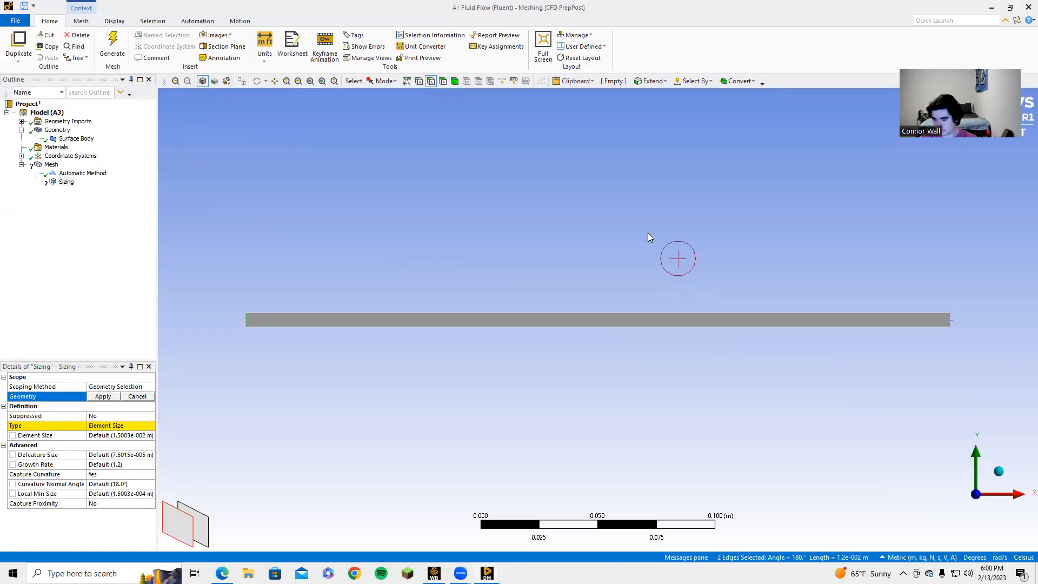
click(95, 399)
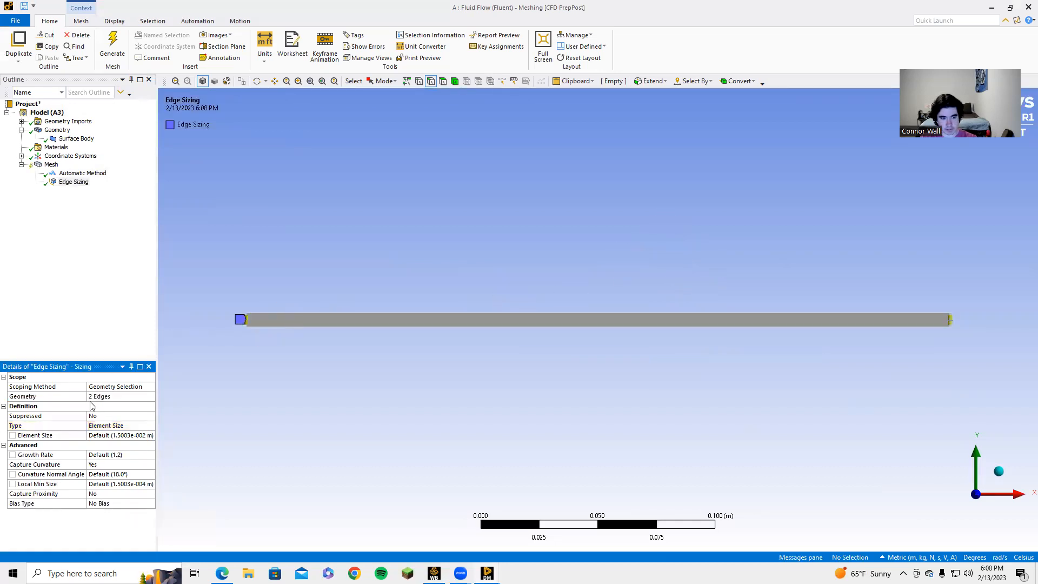
Step: Set the edge sizing to 100 divisions, no curvature capture, Hard behavior, then generate the mesh
click(120, 425)
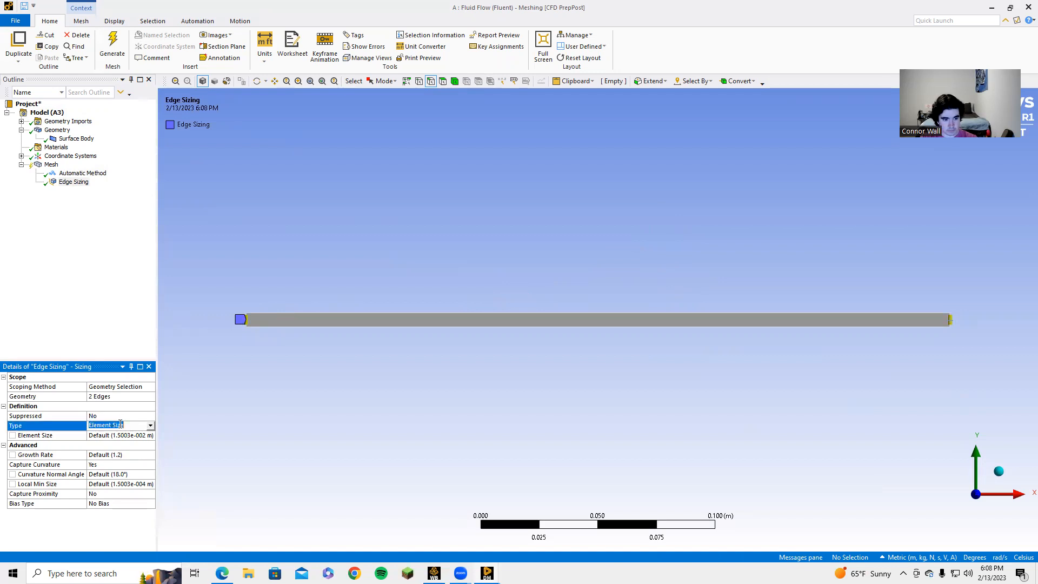
click(152, 427)
click(141, 443)
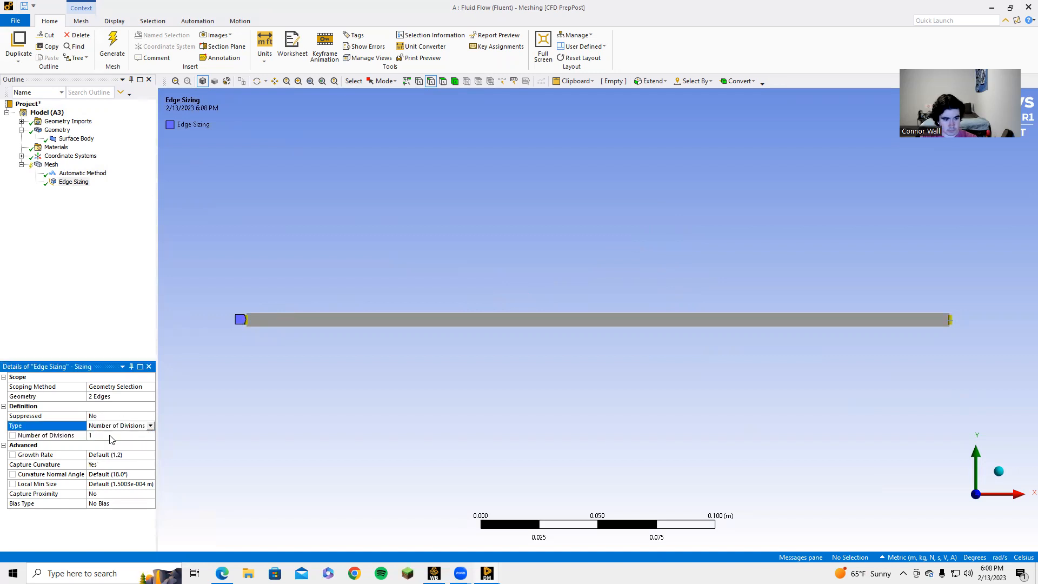
click(112, 435)
text(100)
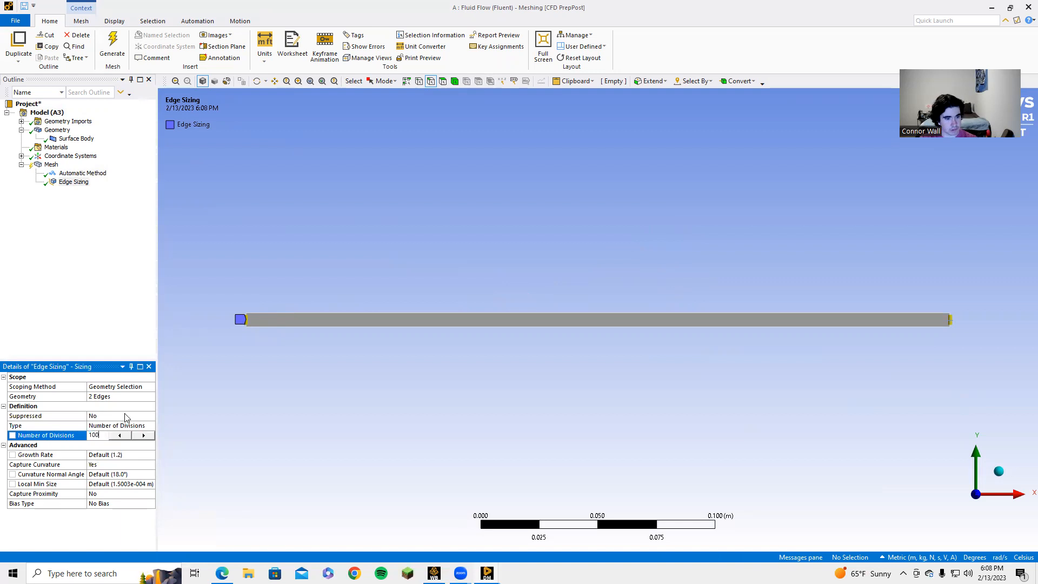
click(101, 473)
click(105, 465)
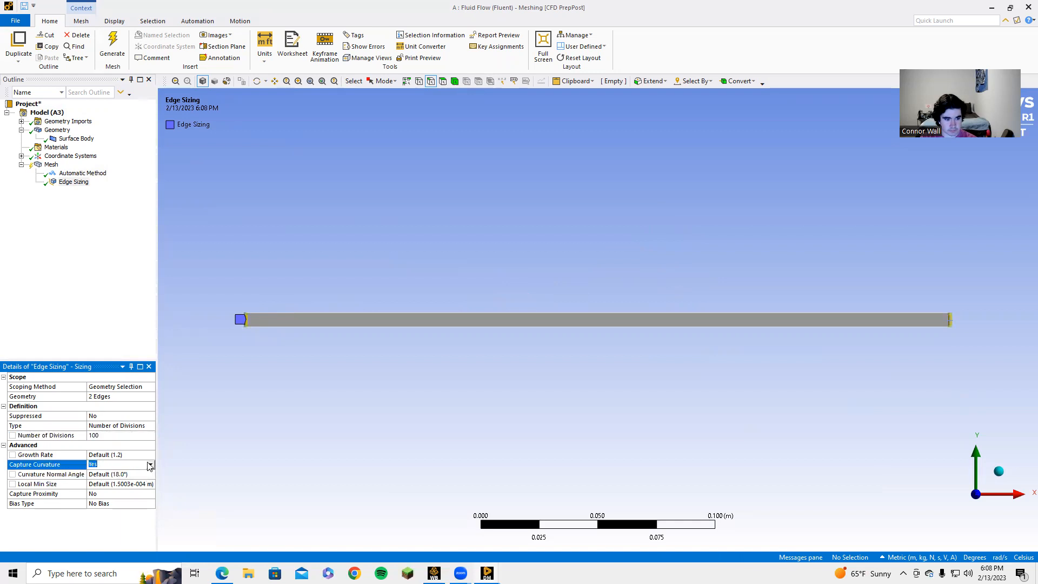
click(150, 465)
click(130, 473)
click(94, 456)
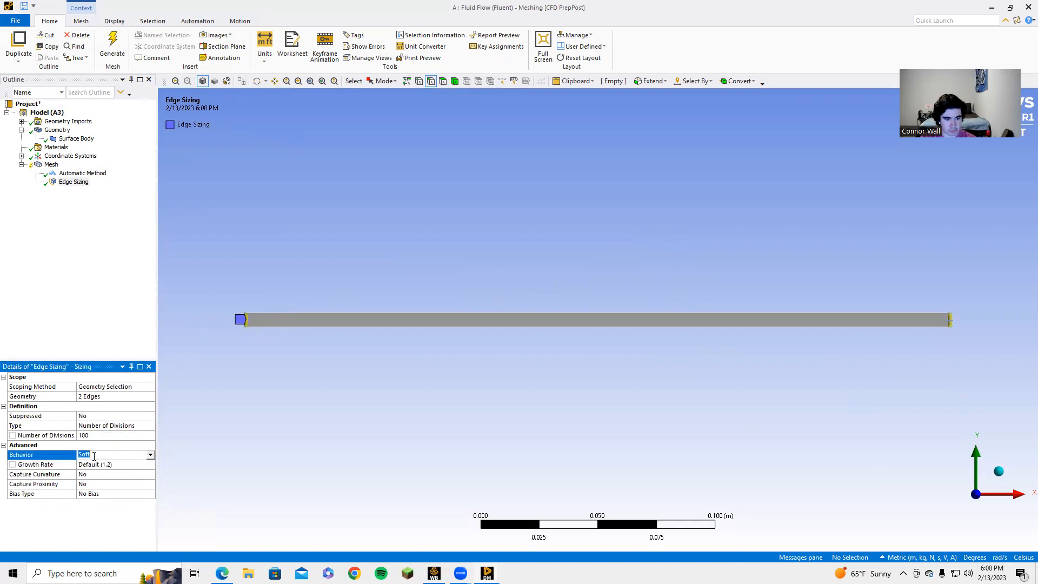
click(151, 454)
click(145, 473)
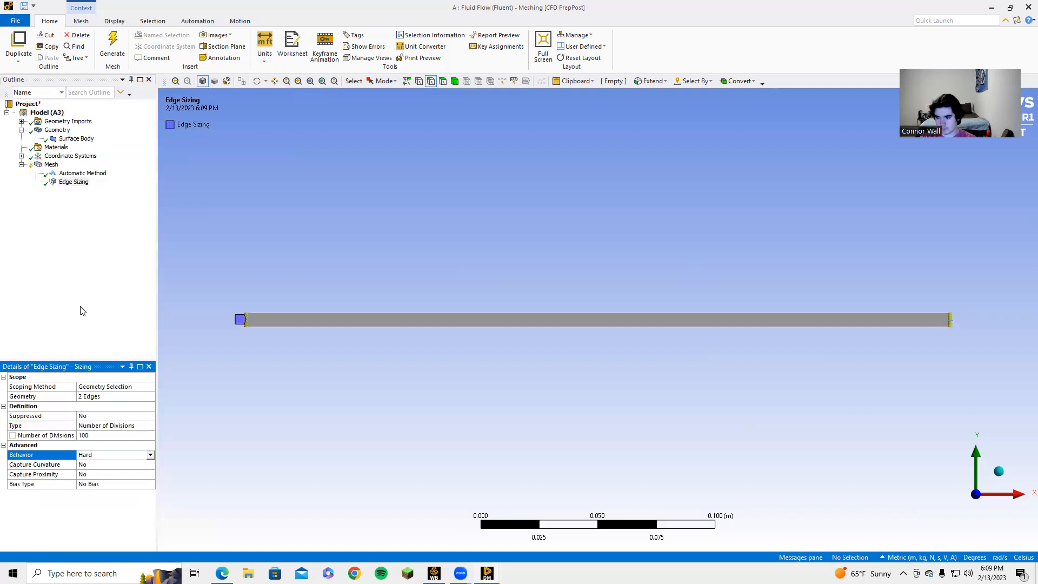
click(112, 44)
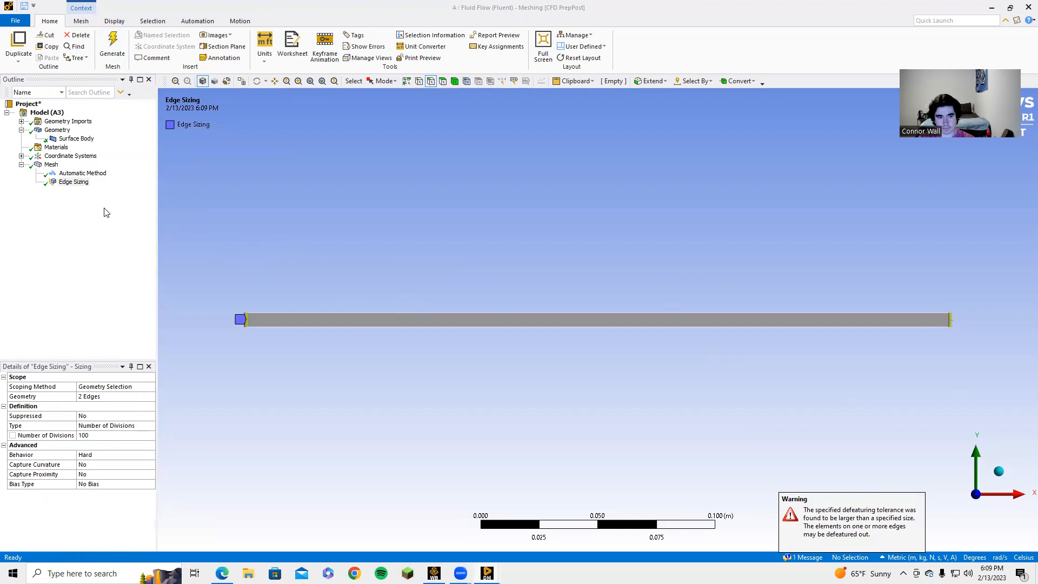
Step: Add a second edge sizing scoped to the bar's top and bottom long edges
right_click(53, 168)
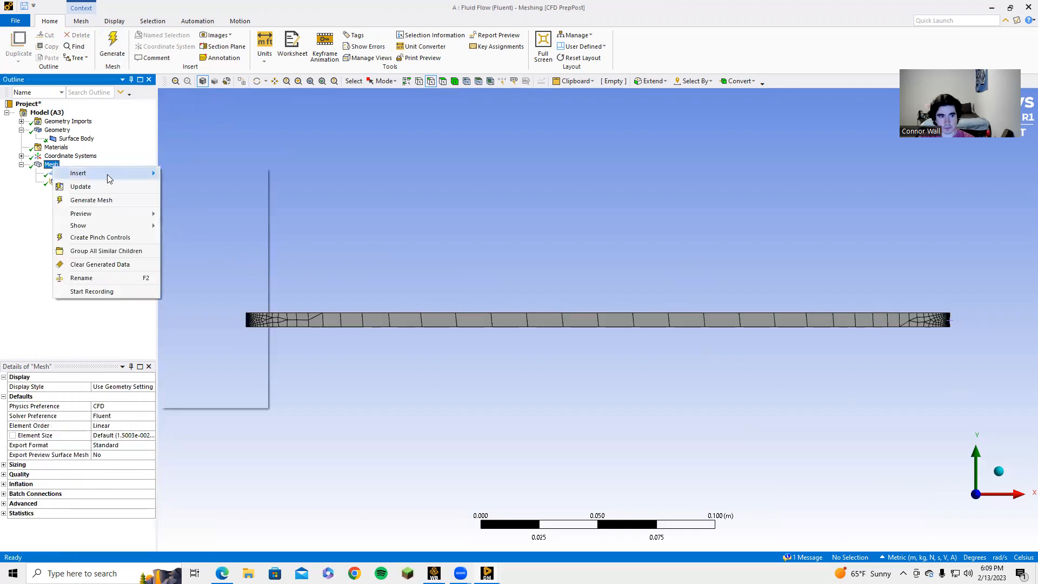
mouse_move(147, 174)
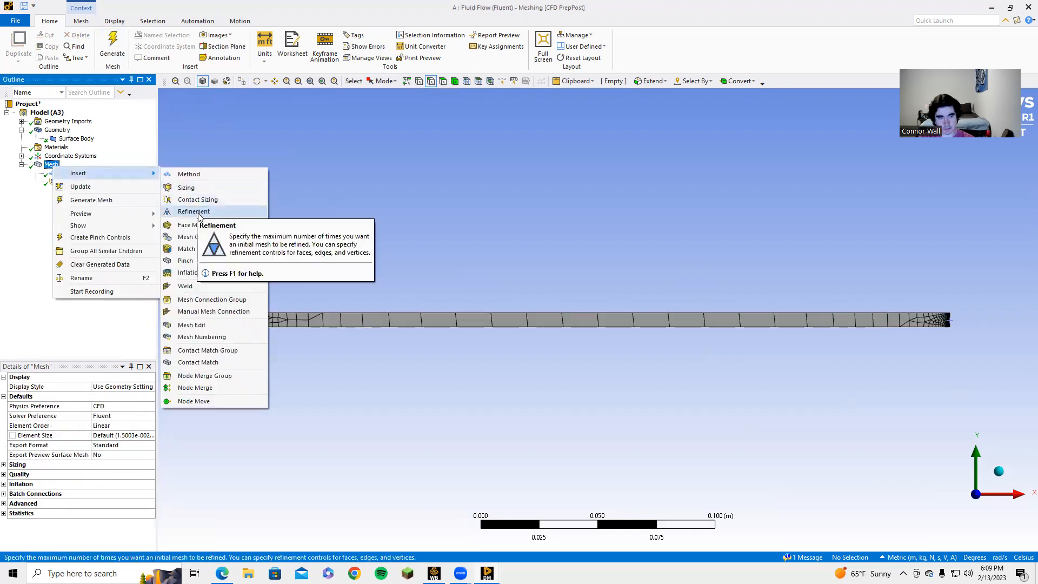
click(213, 189)
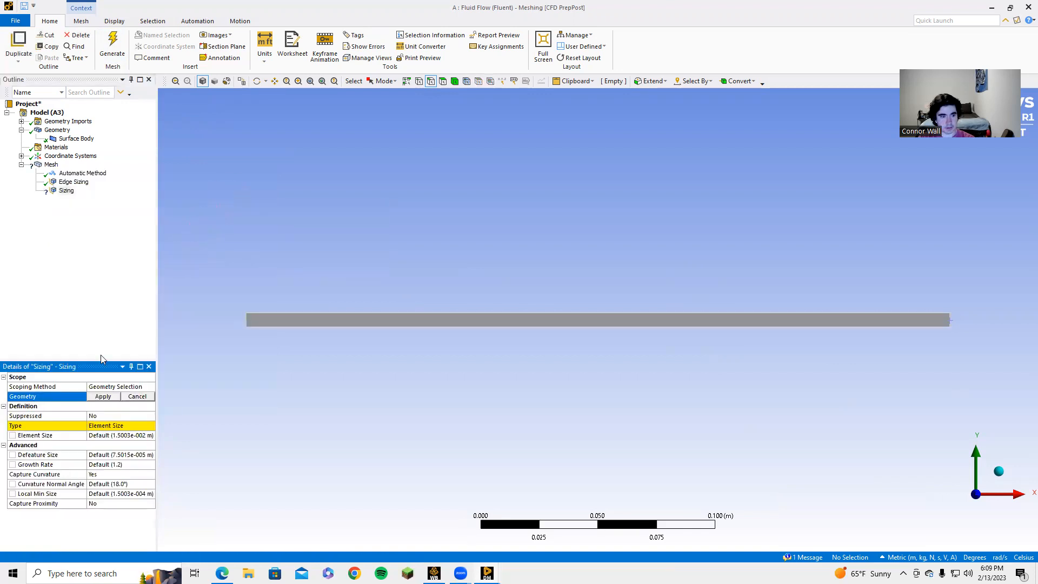
click(330, 314)
ctrl+click(333, 326)
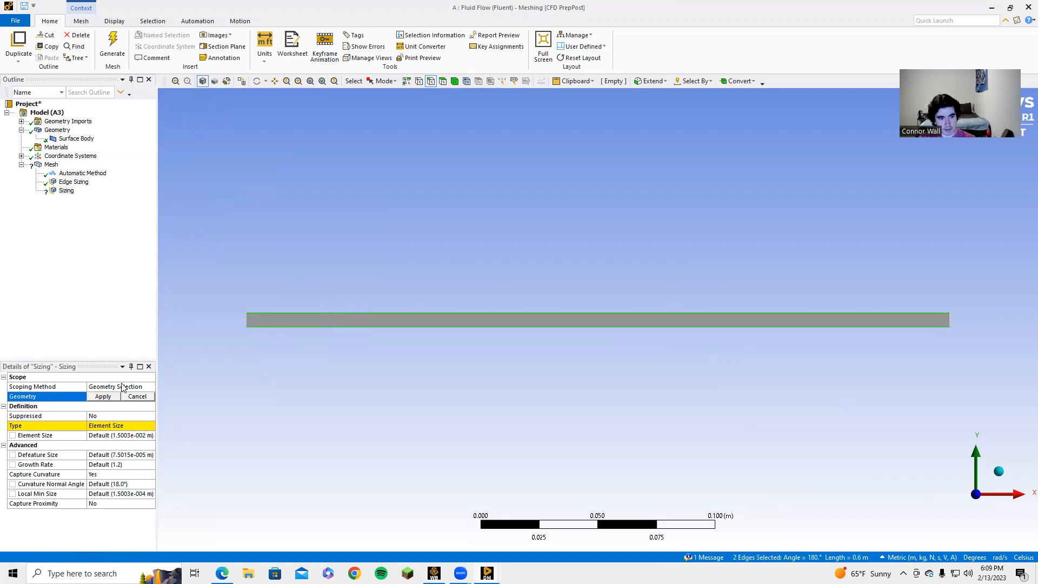
click(104, 397)
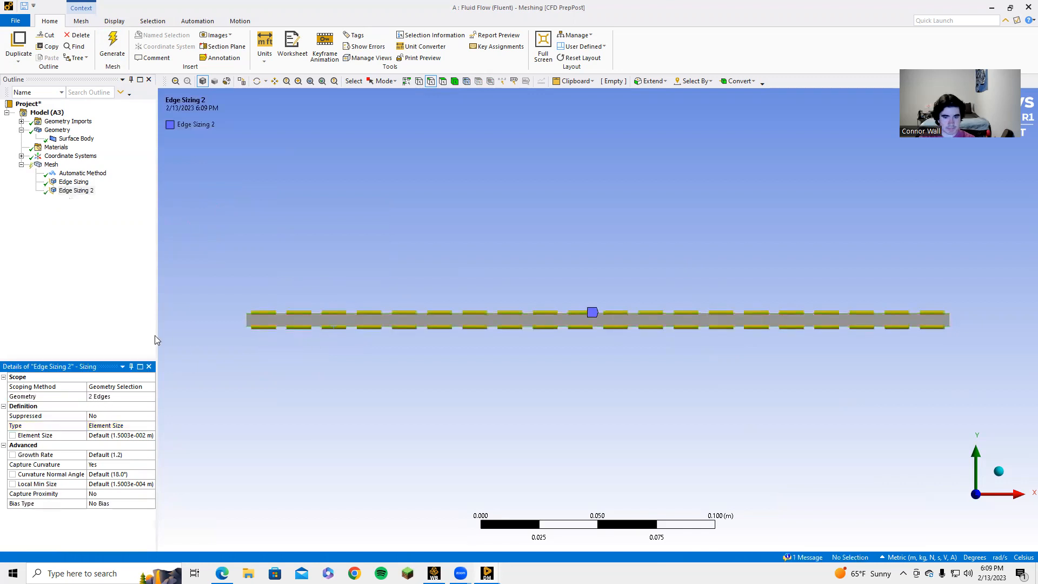
Step: Set Edge Sizing 2 type to Number of Divisions and turn off curvature capture
click(102, 426)
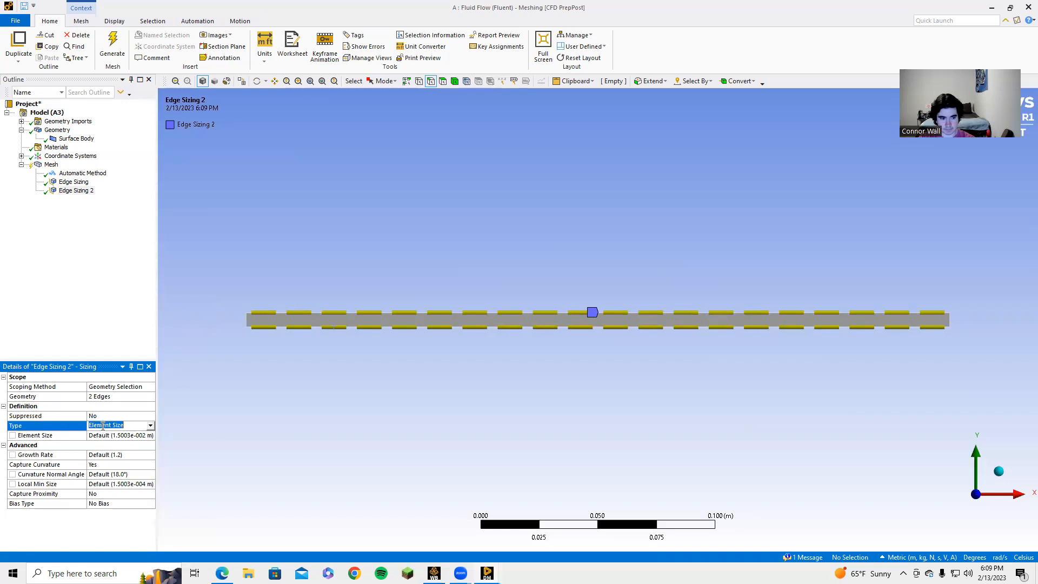
click(150, 427)
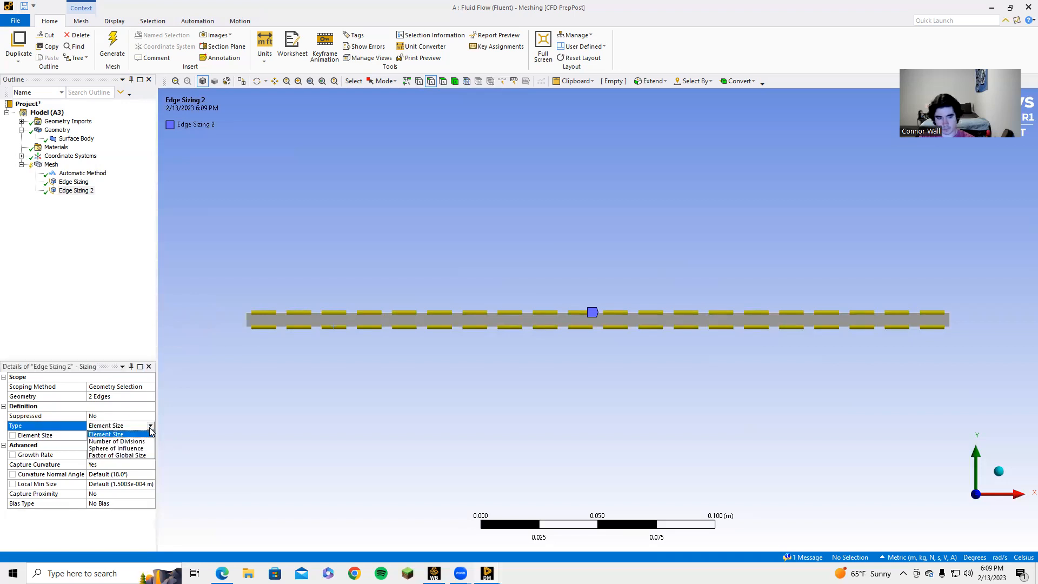
click(117, 441)
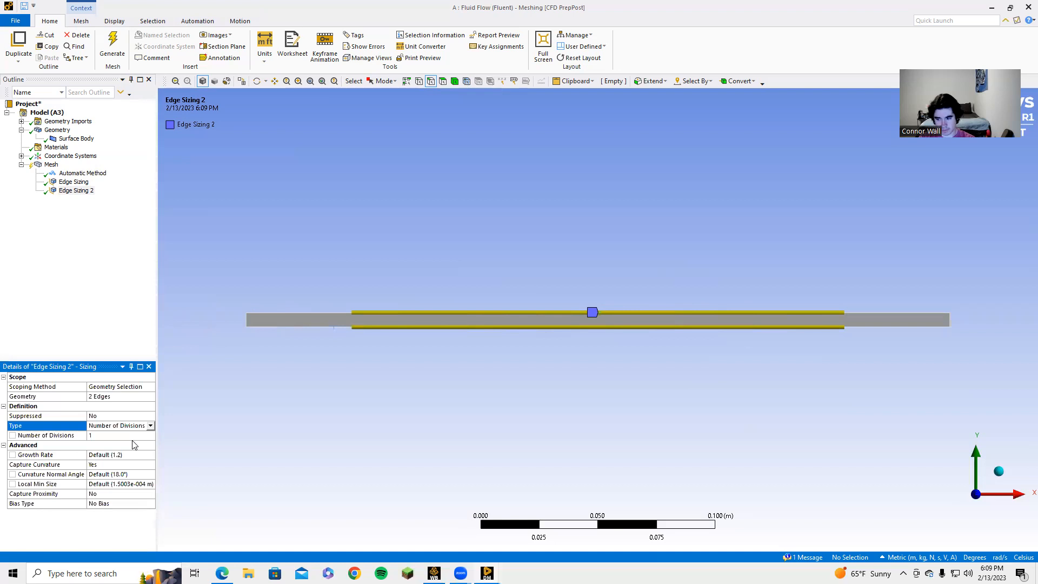
click(124, 466)
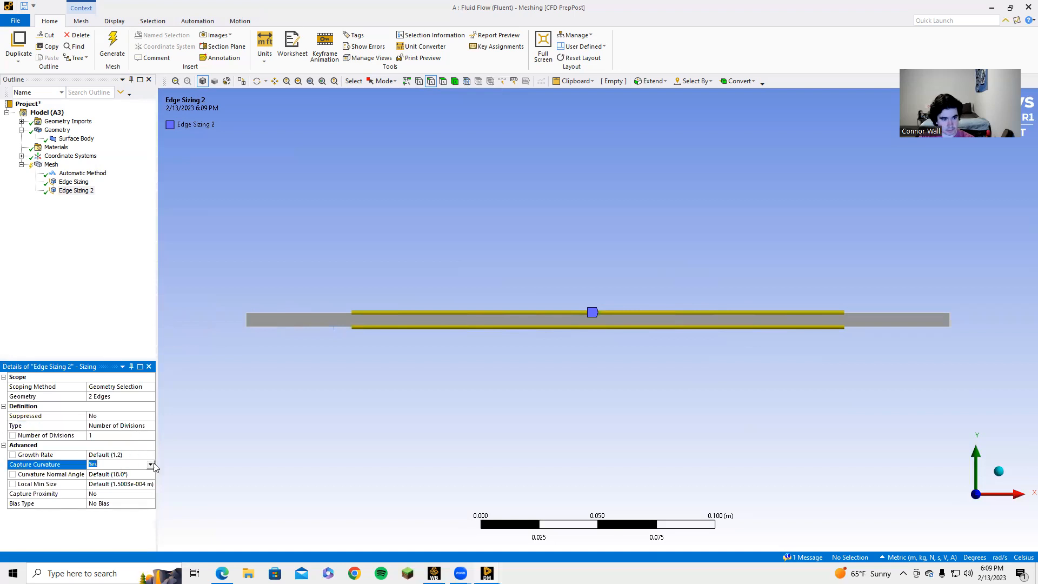
click(150, 465)
click(149, 473)
Step: Make Edge Sizing 2 Hard with 500 divisions and generate the mesh
click(115, 454)
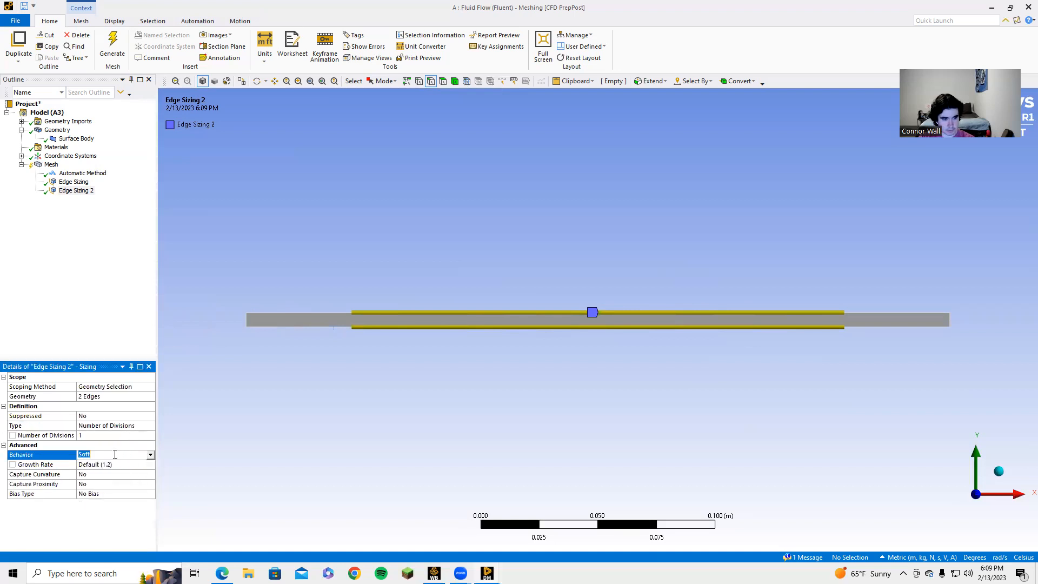
click(150, 457)
click(132, 473)
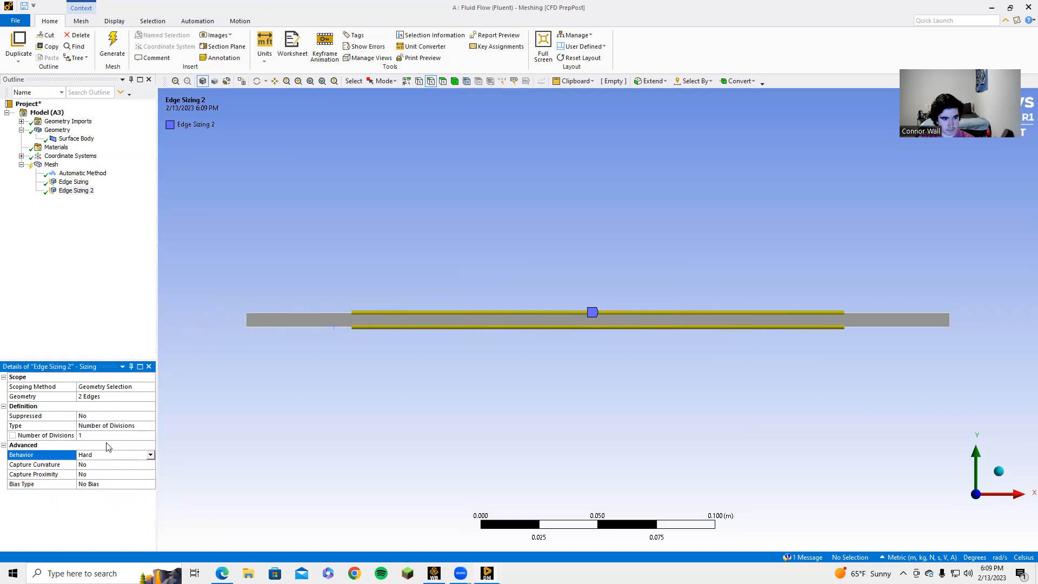
click(104, 436)
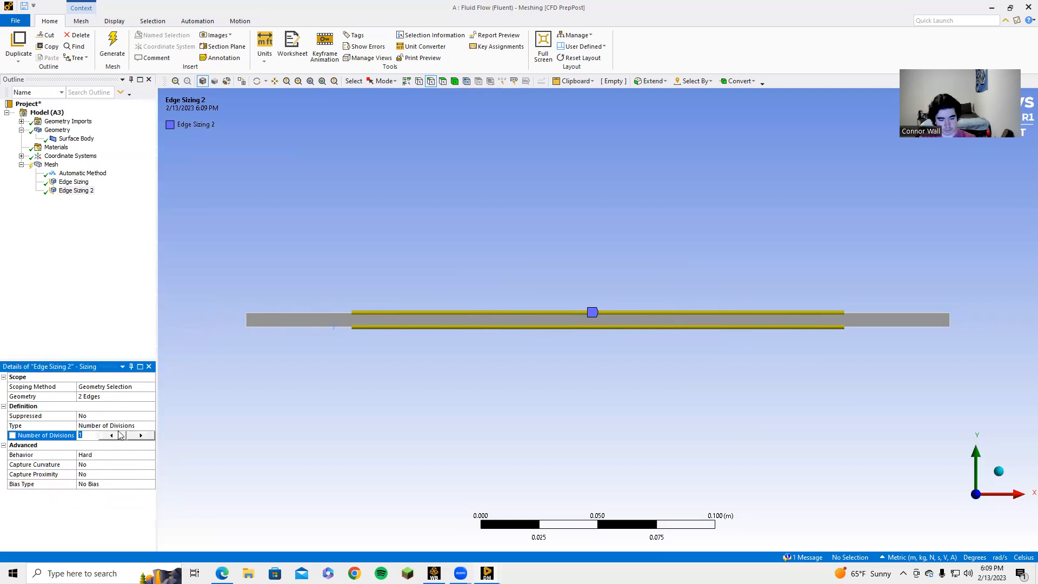
click(87, 331)
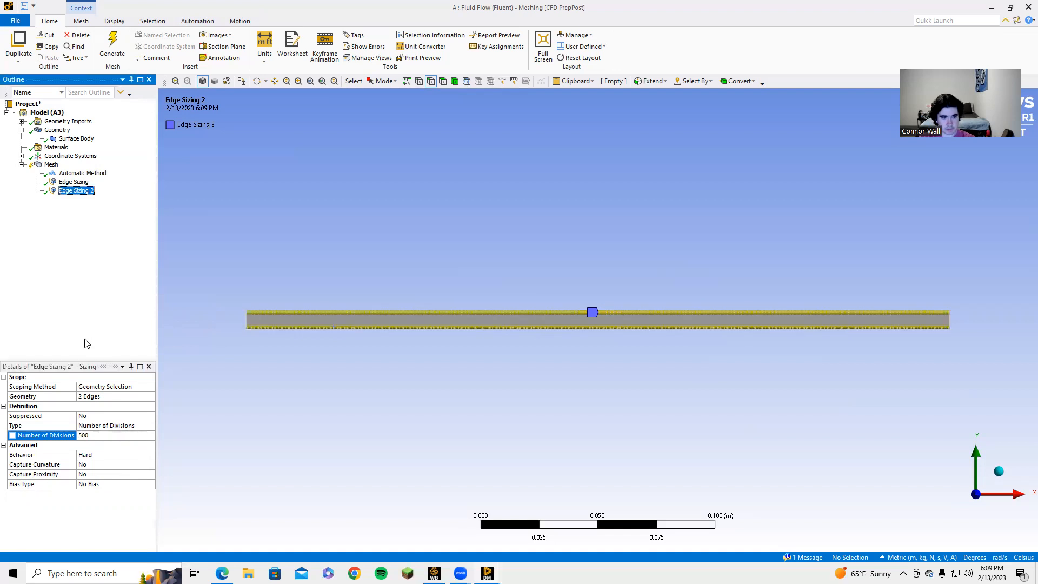
click(111, 51)
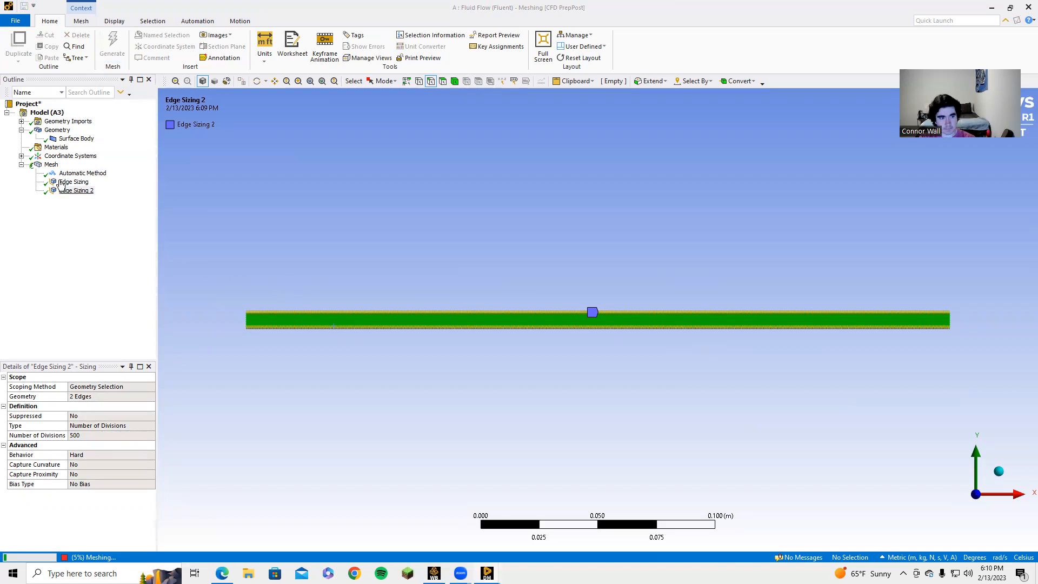
click(51, 164)
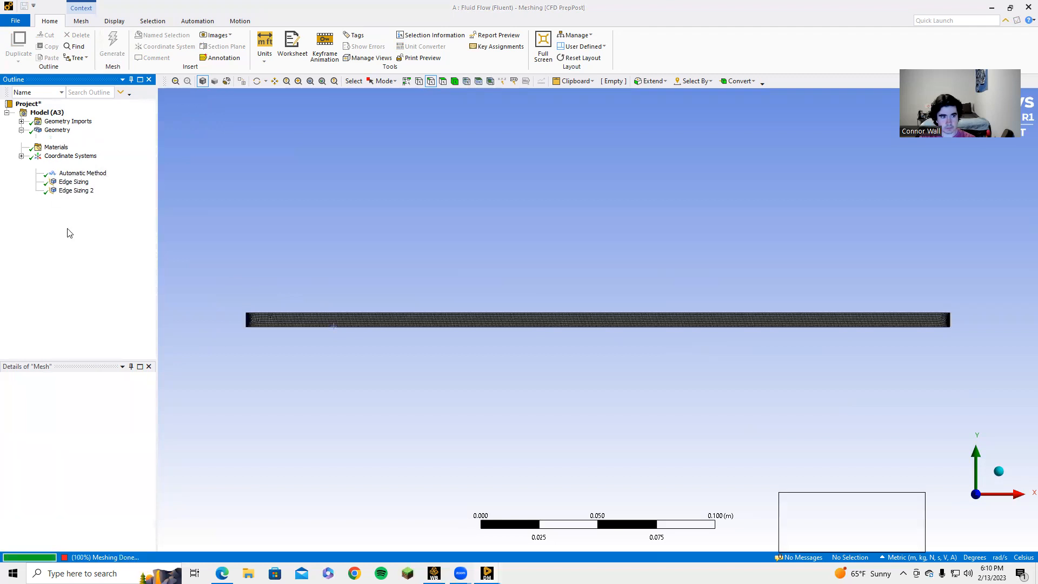
Step: Insert a Face Meshing control on the bar's single face and regenerate the mesh
right_click(52, 165)
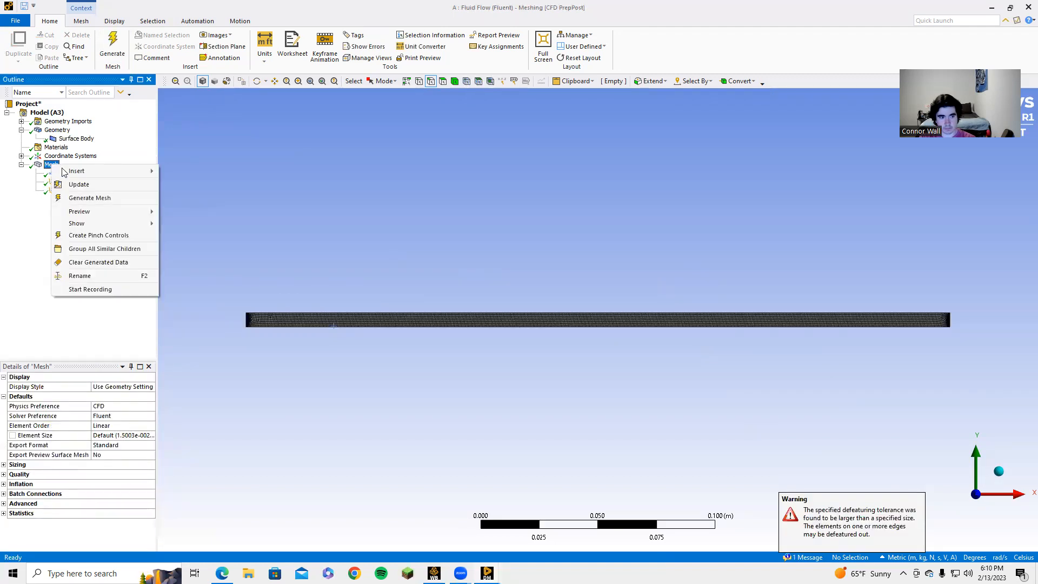
mouse_move(111, 174)
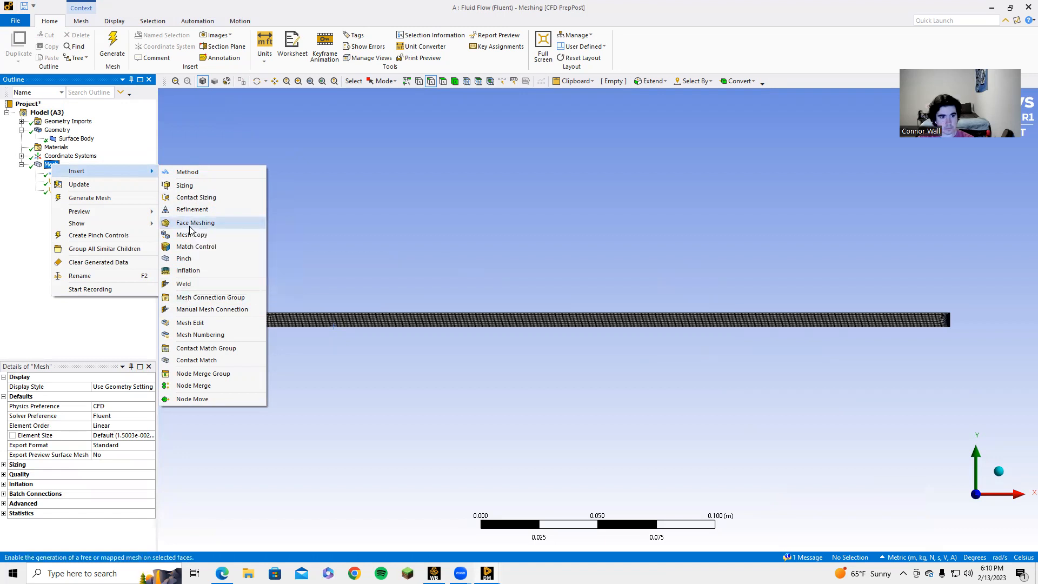
click(190, 223)
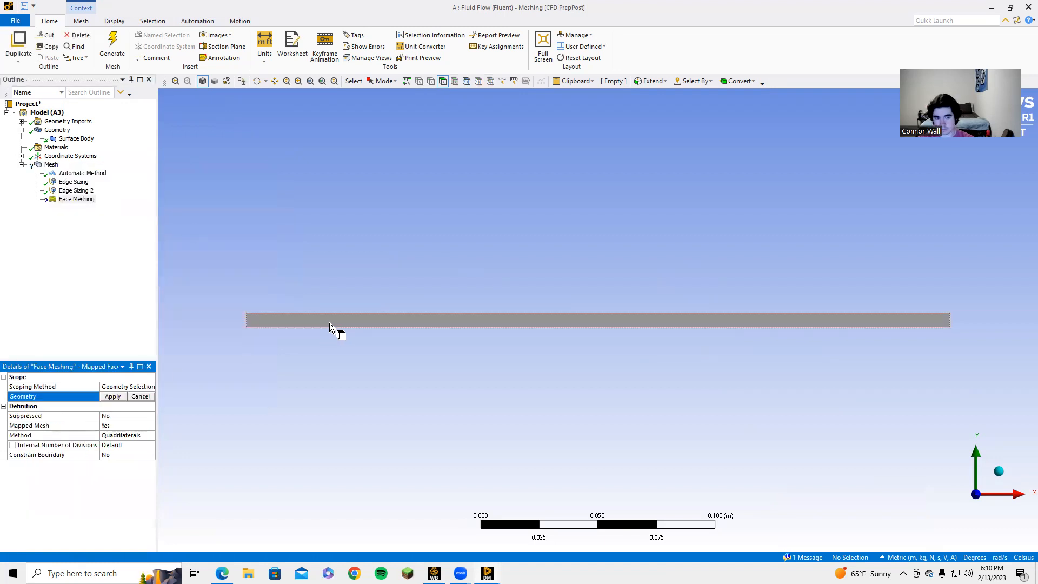
click(329, 323)
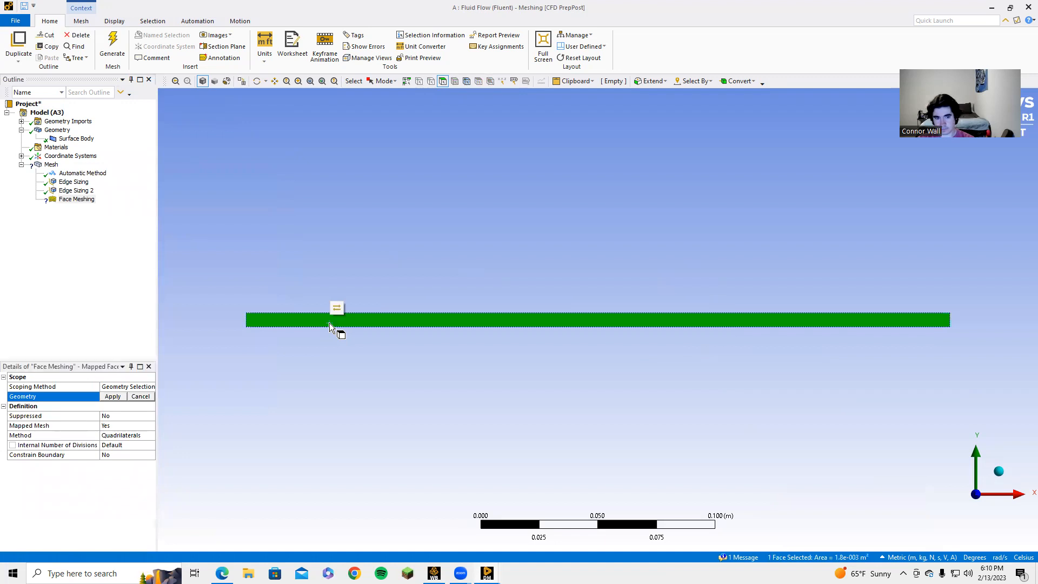
click(111, 397)
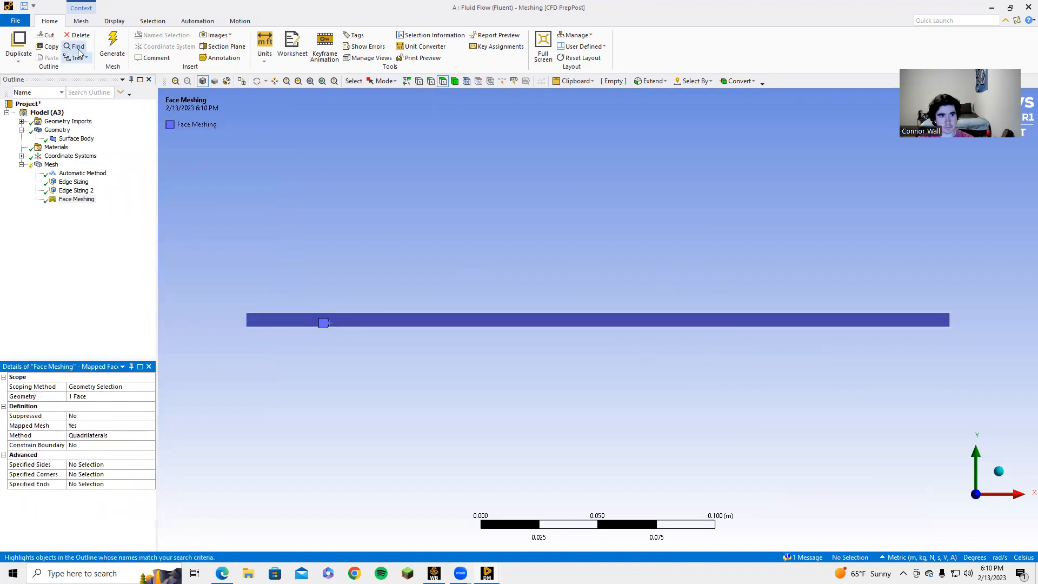
click(111, 46)
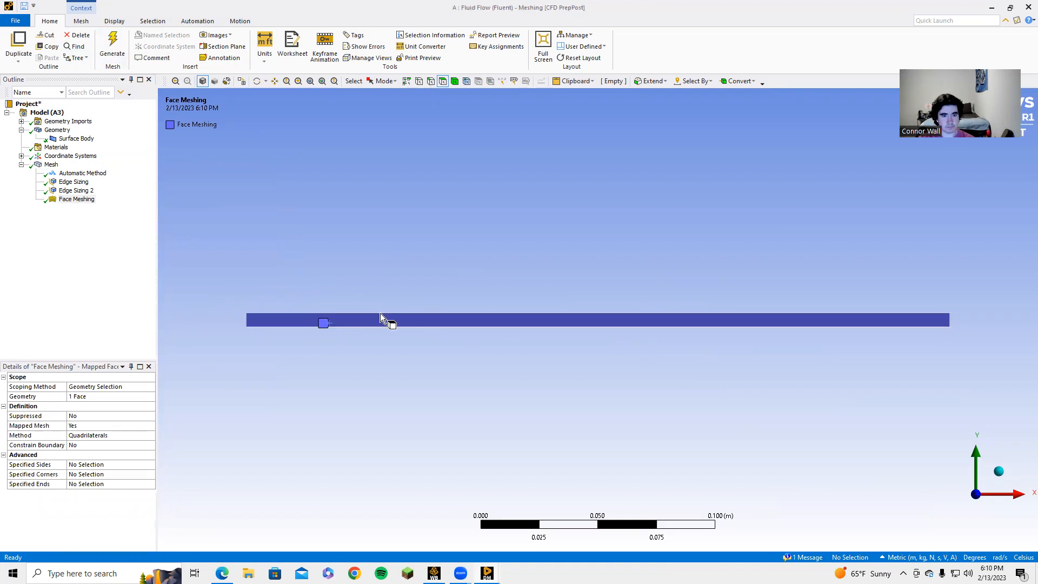
click(17, 238)
Step: Review Automatic Method, Edge Sizing (100), Edge Sizing 2 (500) and Face Meshing, then use the Edge selection filter
click(52, 156)
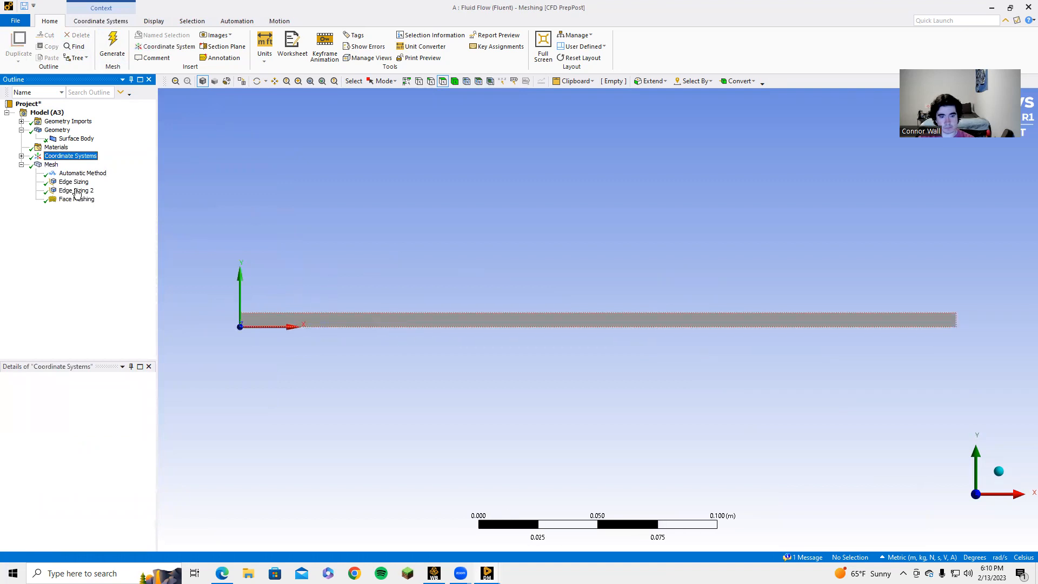
mouse_move(434, 573)
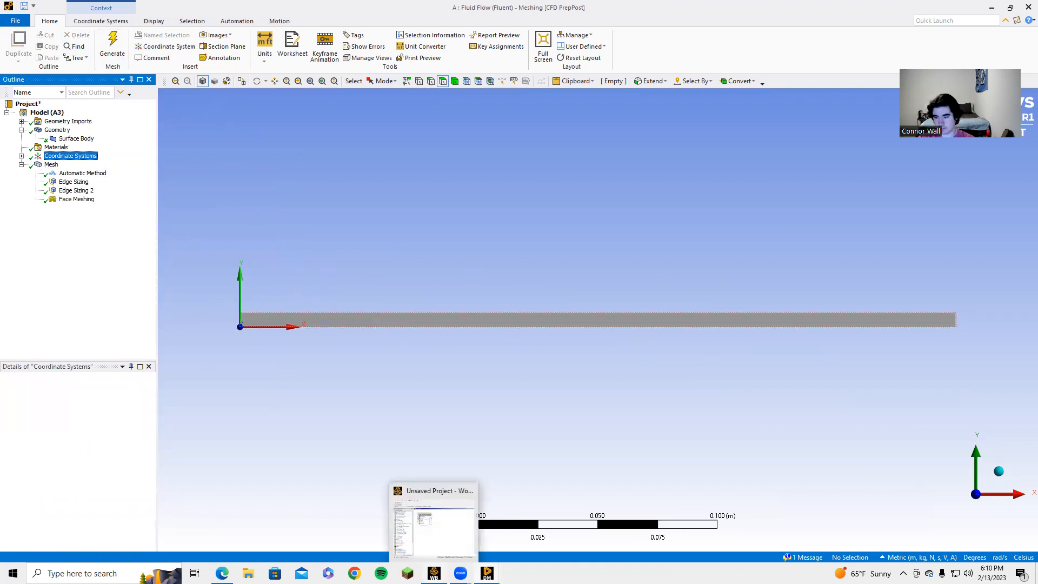
click(260, 284)
scroll(389, 296, up, 4)
scroll(389, 298, down, 5)
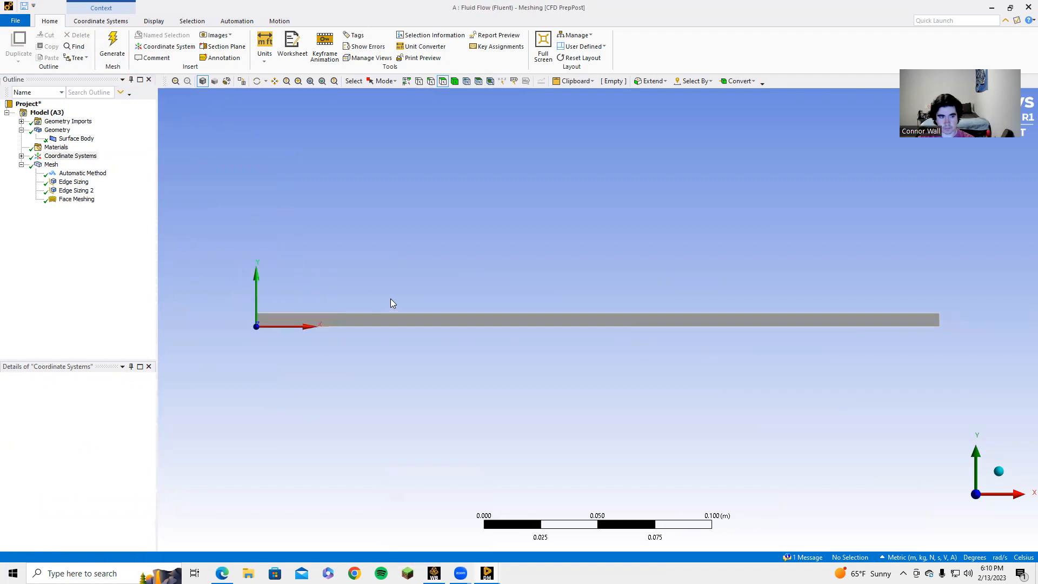
click(81, 173)
click(73, 182)
click(75, 190)
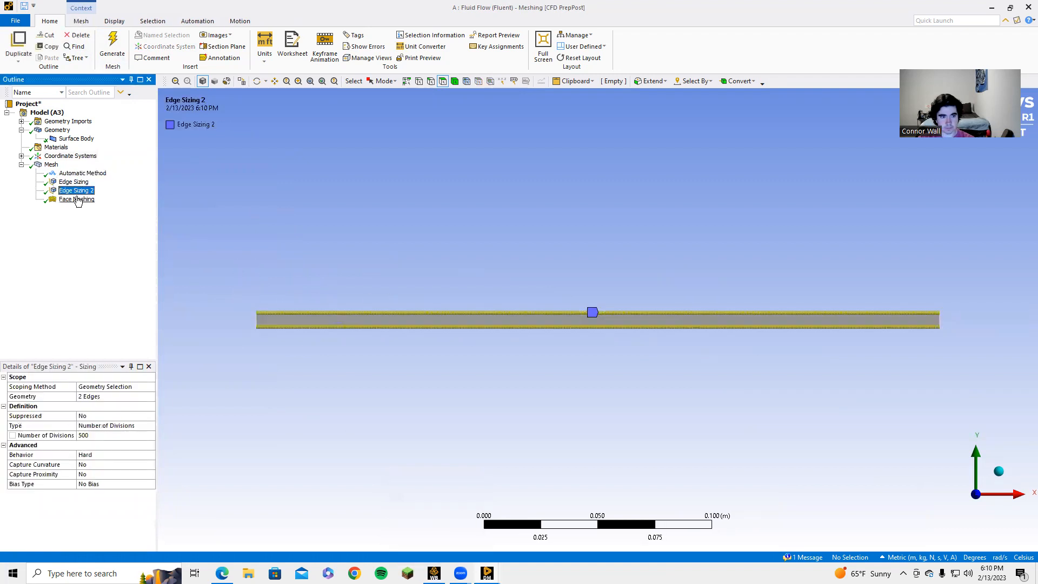
click(76, 199)
click(74, 181)
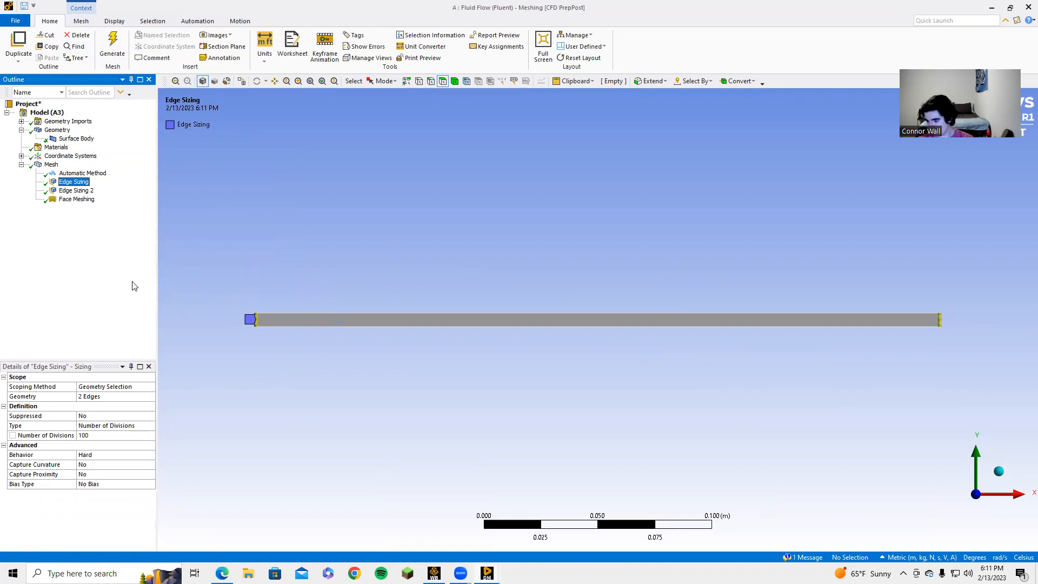
click(430, 81)
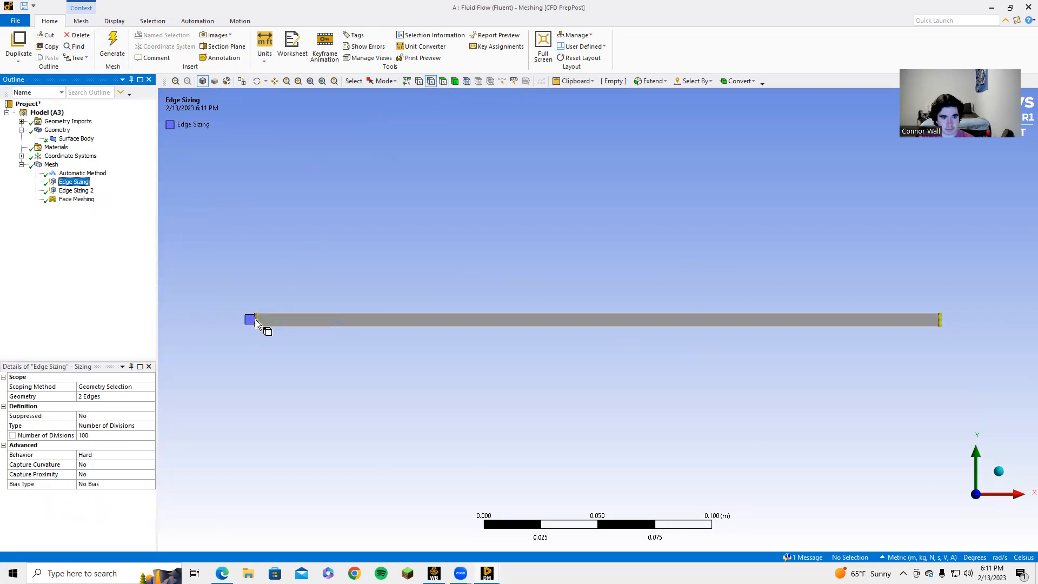
Step: Name the right end edge 'outlet' and the bottom edge 'lower wall'
click(942, 320)
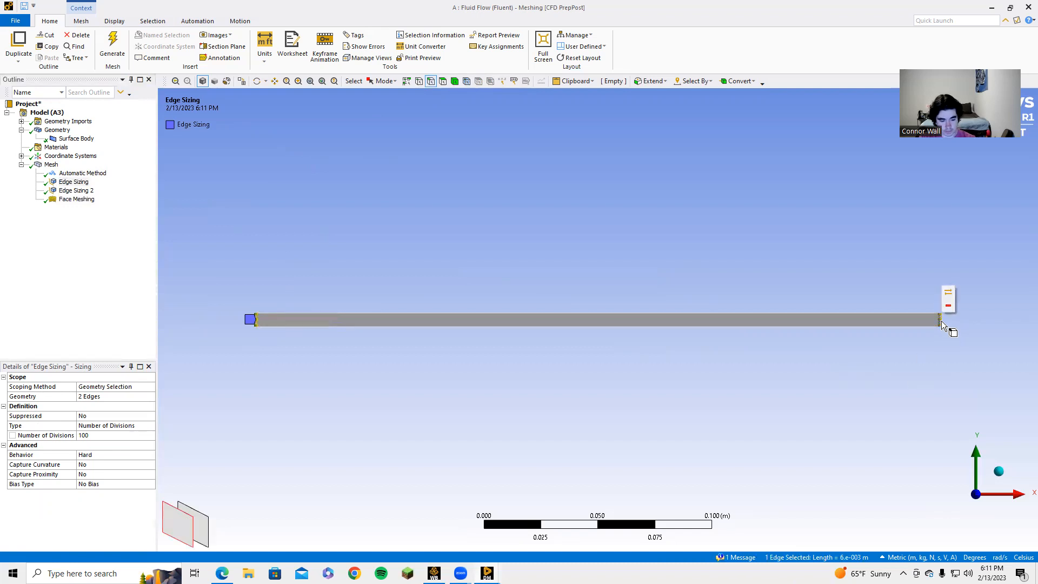
key(n)
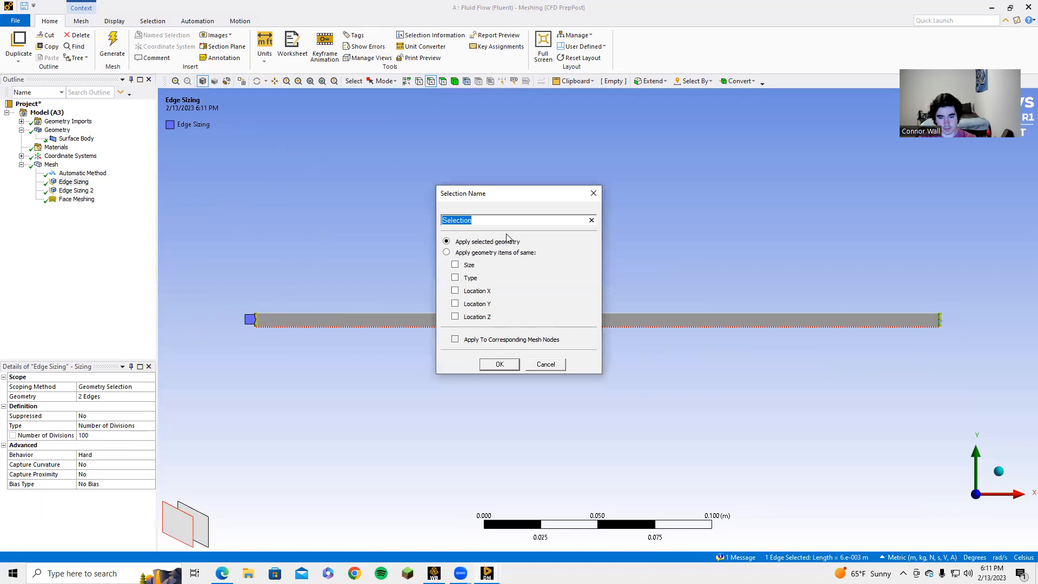
text(outlet)
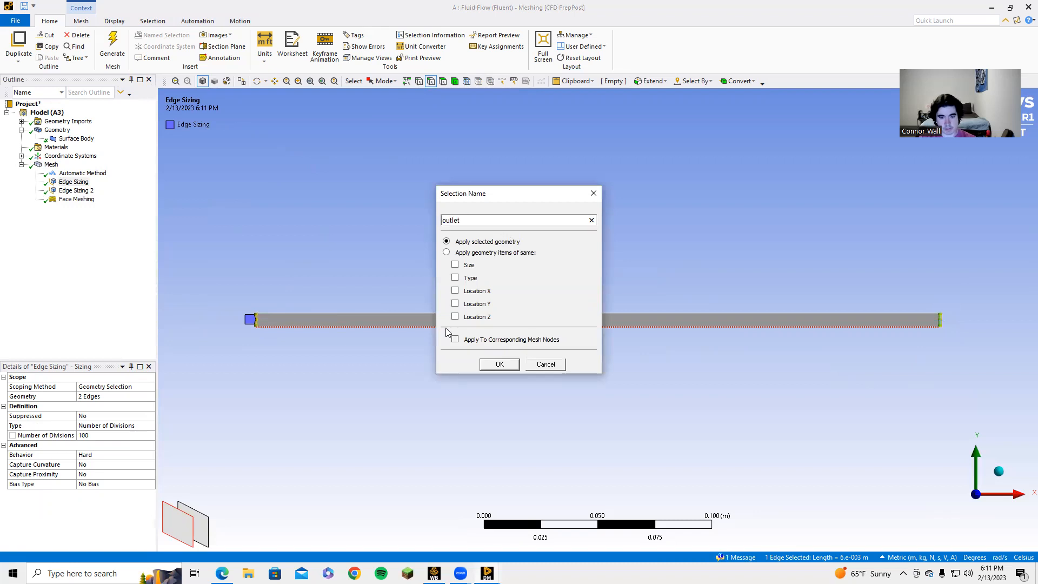
click(499, 363)
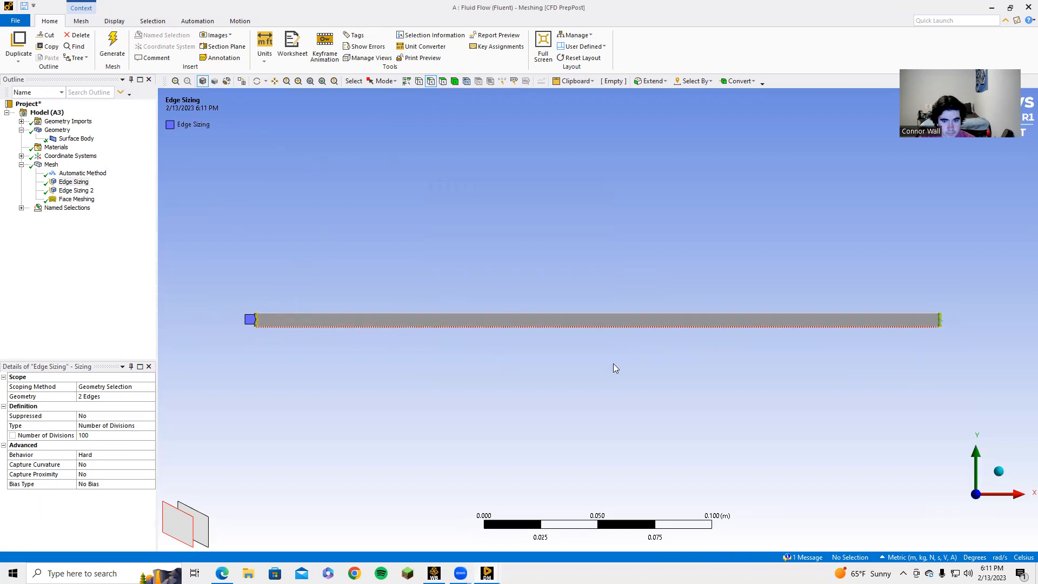
click(907, 326)
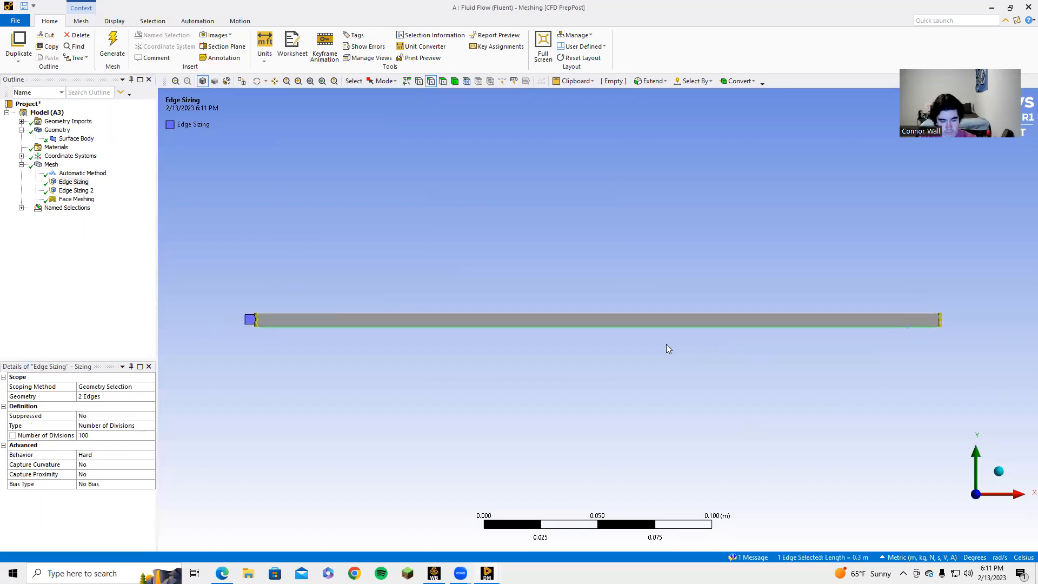
text(n)
text(lower)
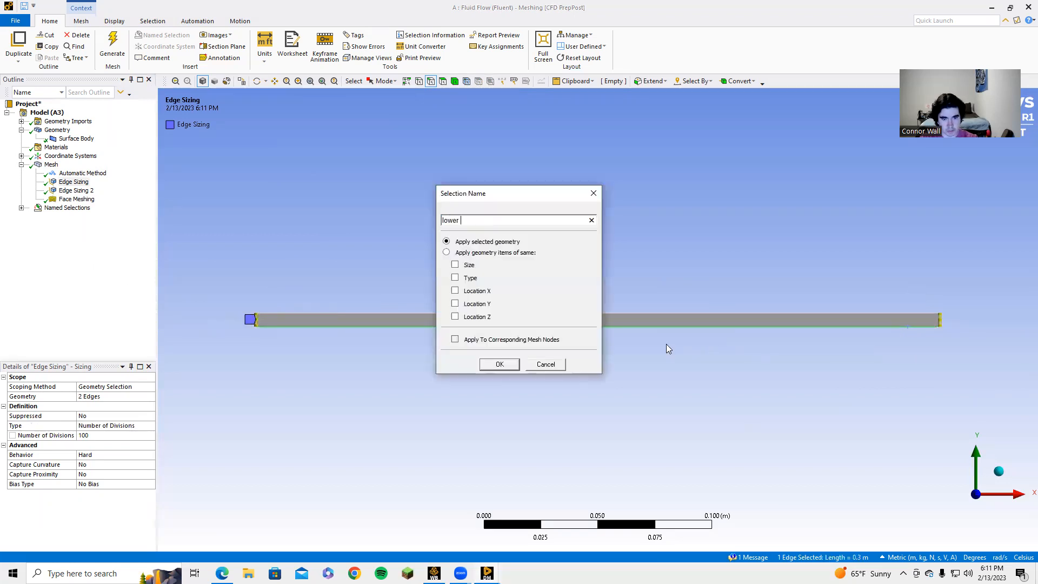
text( wal)
key(Return)
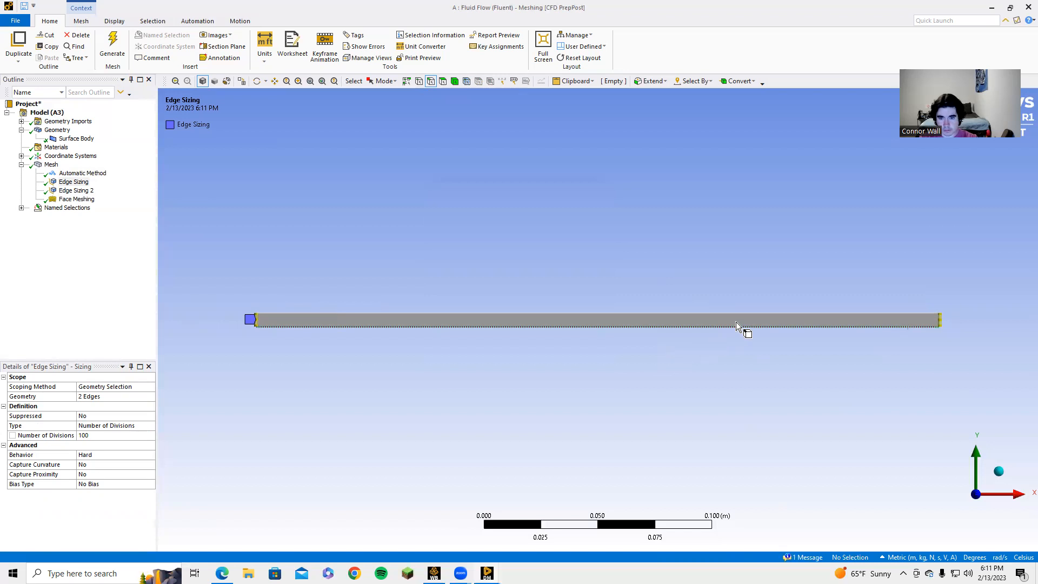
Step: Name the top edge 'upper wall' and the left end edge 'inlet'
click(748, 317)
text(n)
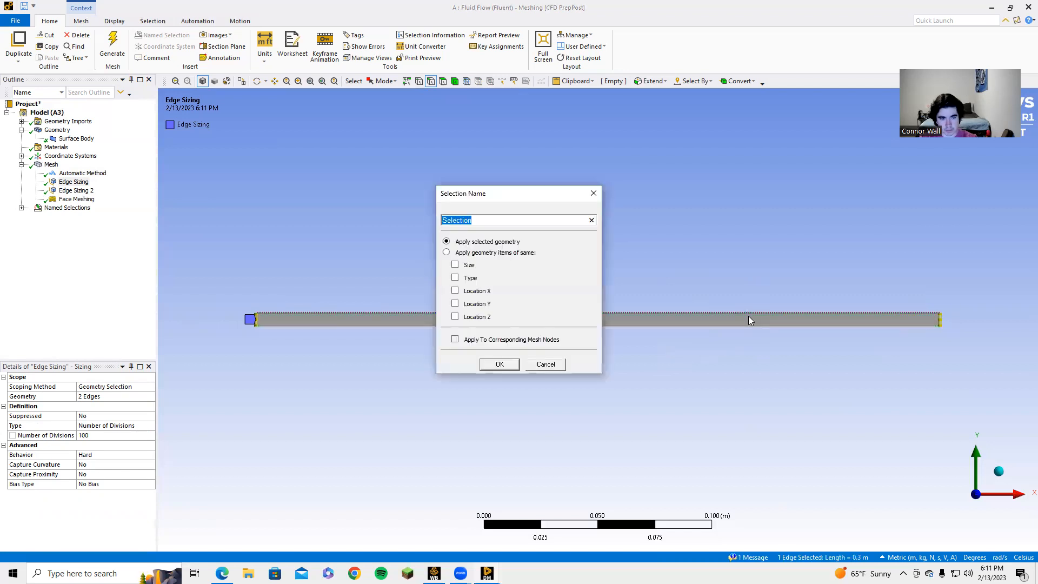
text(upper wall)
key(Return)
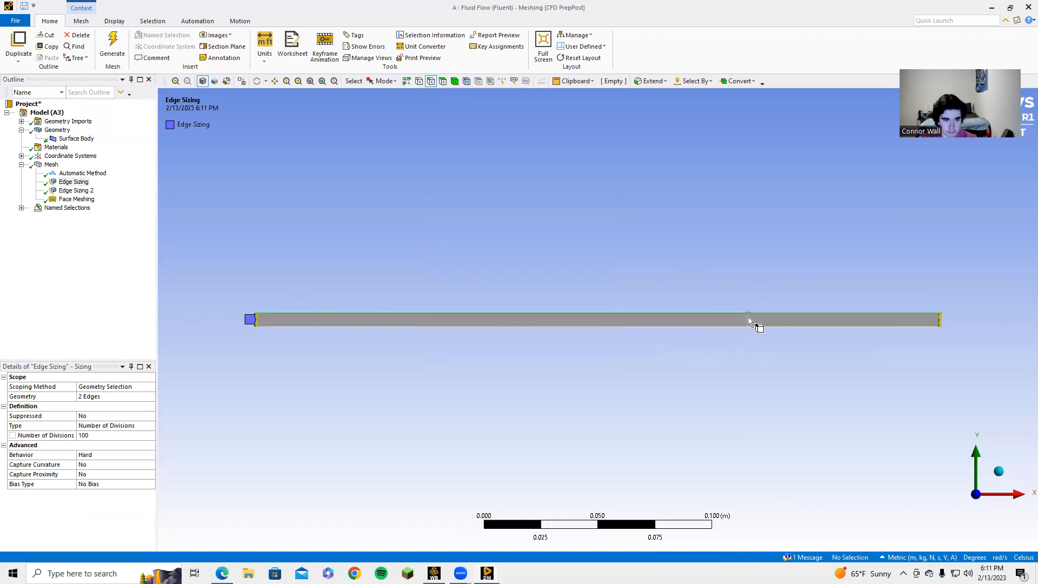
click(256, 323)
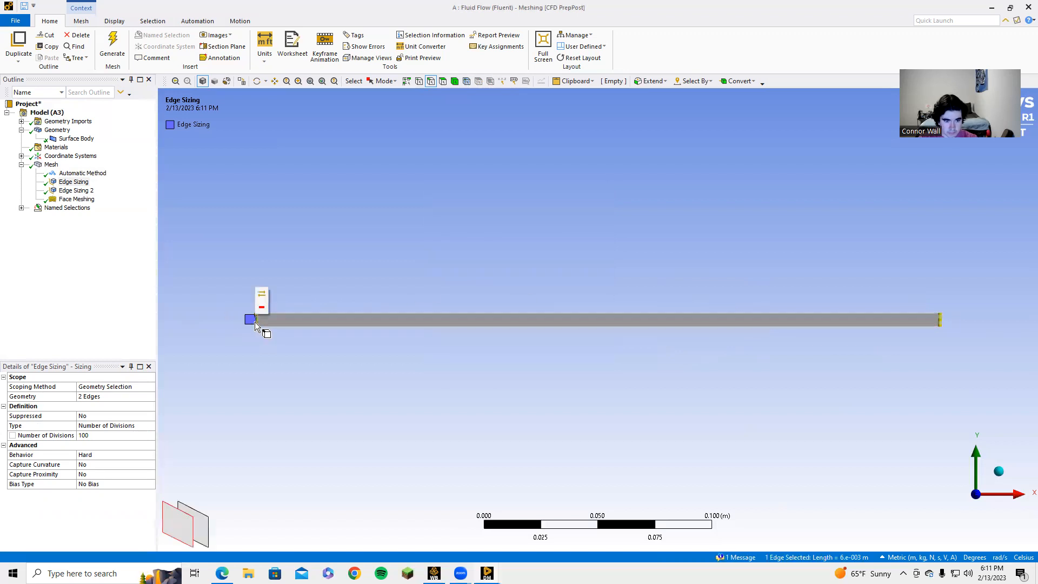
text(ninle)
key(Return)
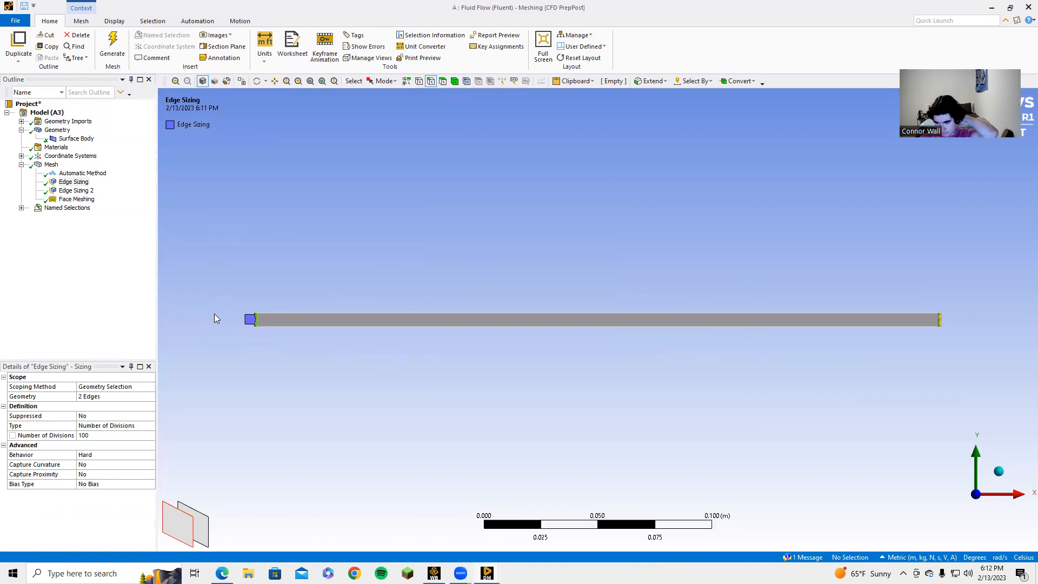
Step: Expand Named Selections and check outlet, lower wall, upper wall and inlet
click(21, 208)
click(67, 216)
click(67, 225)
click(68, 234)
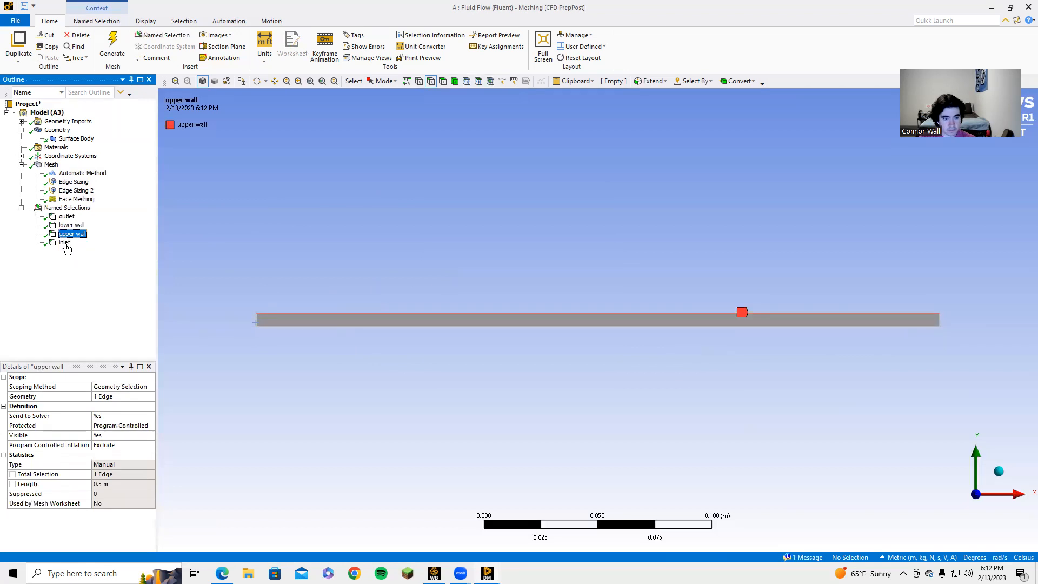
click(65, 242)
Step: Update the Workbench Mesh cell for Fluent, then launch Fluent from the Setup cell
click(433, 573)
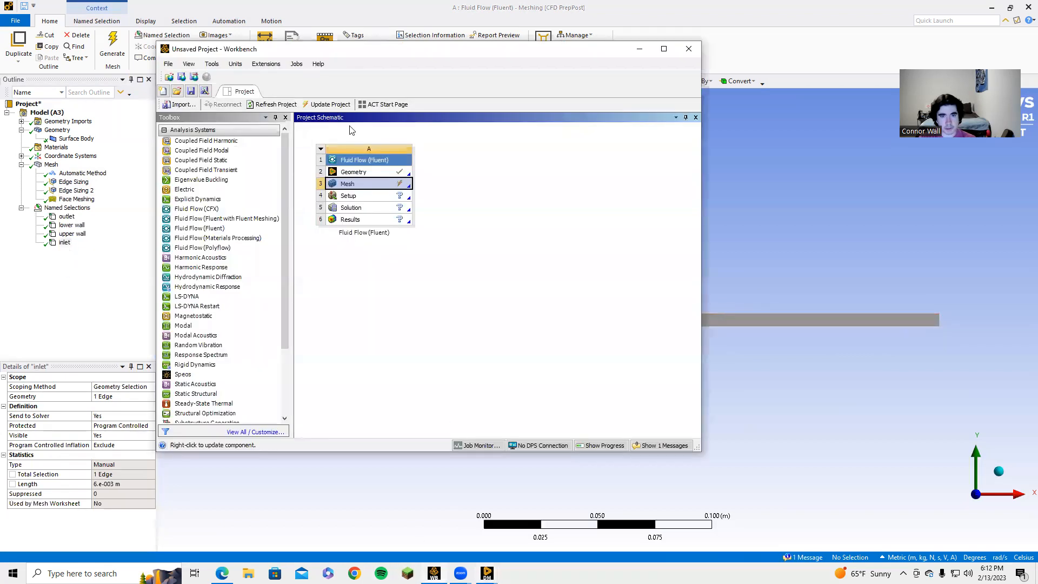
right_click(380, 186)
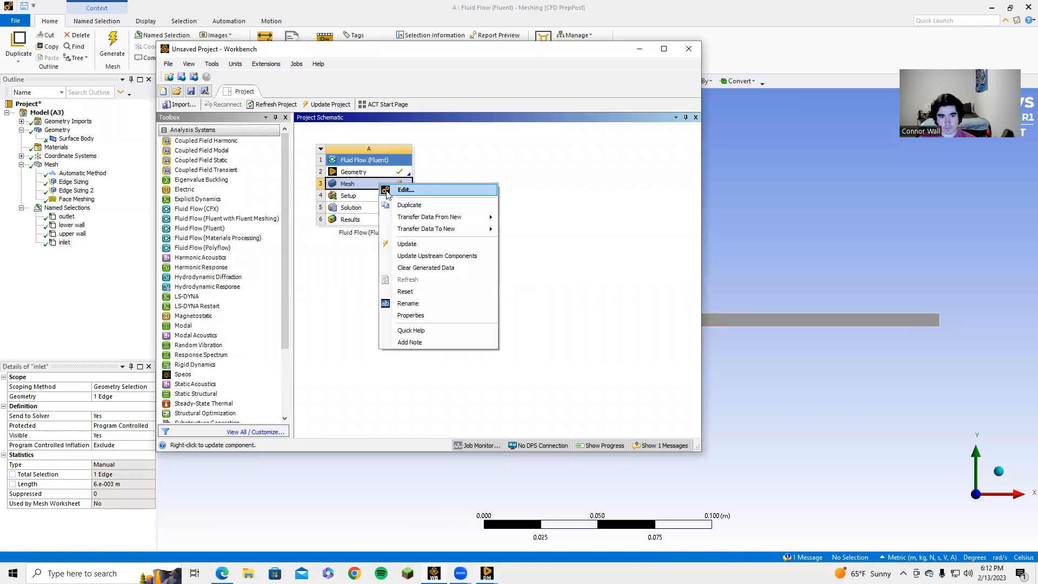
click(452, 248)
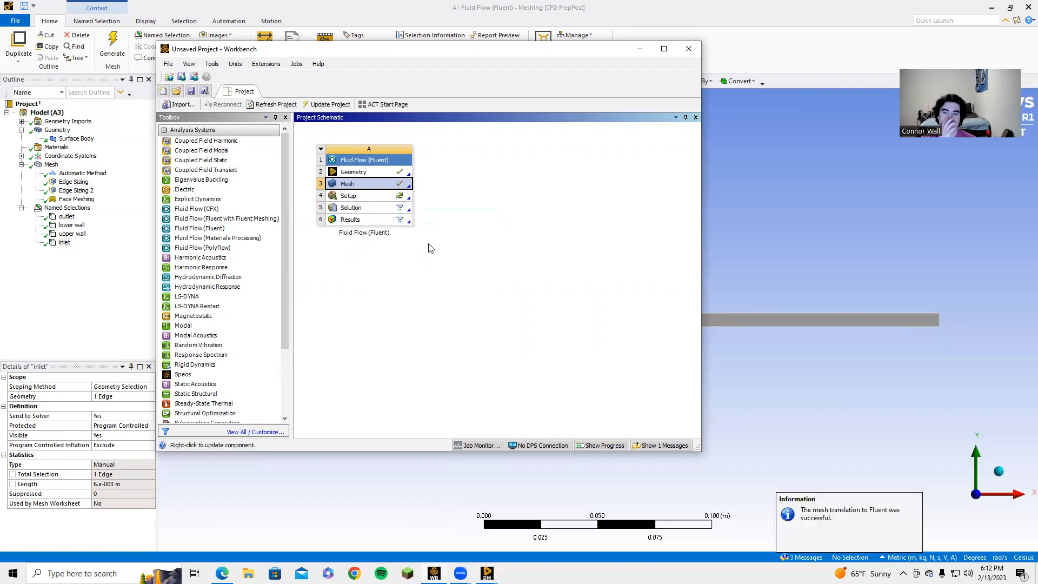
double_click(373, 197)
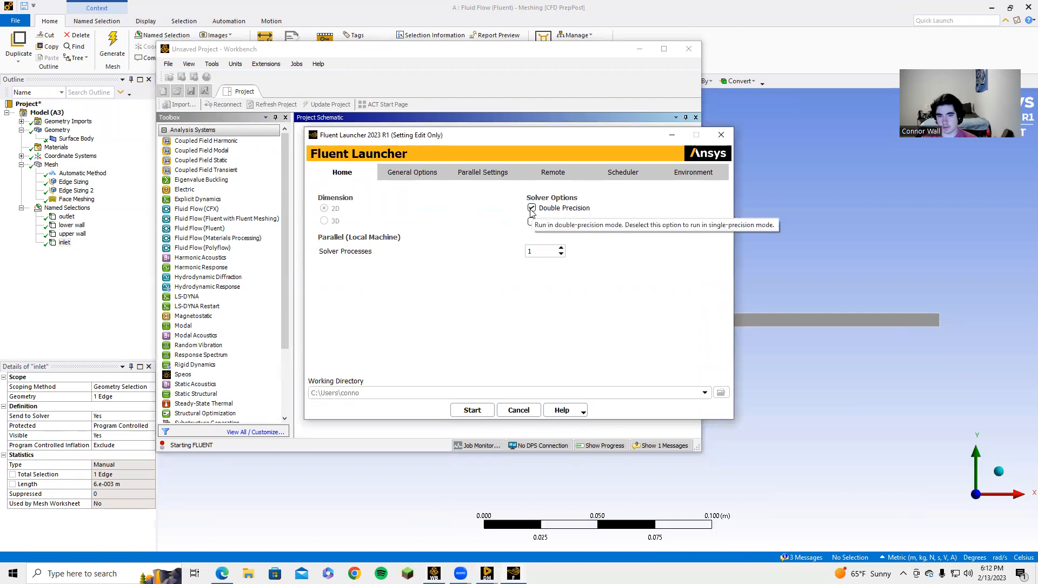
Step: Check the General Options and start Fluent in 2D double precision
click(407, 173)
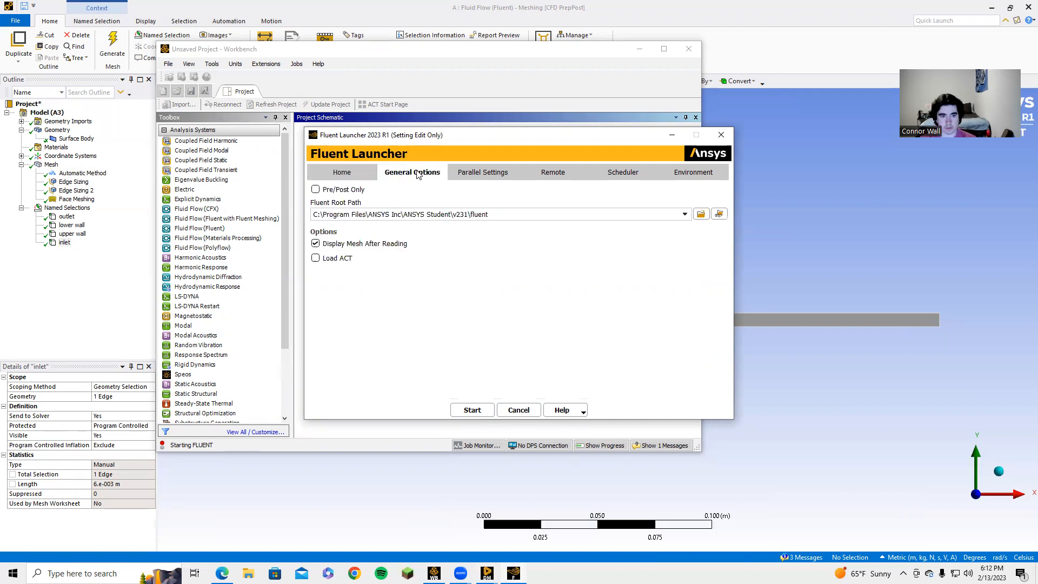
click(342, 170)
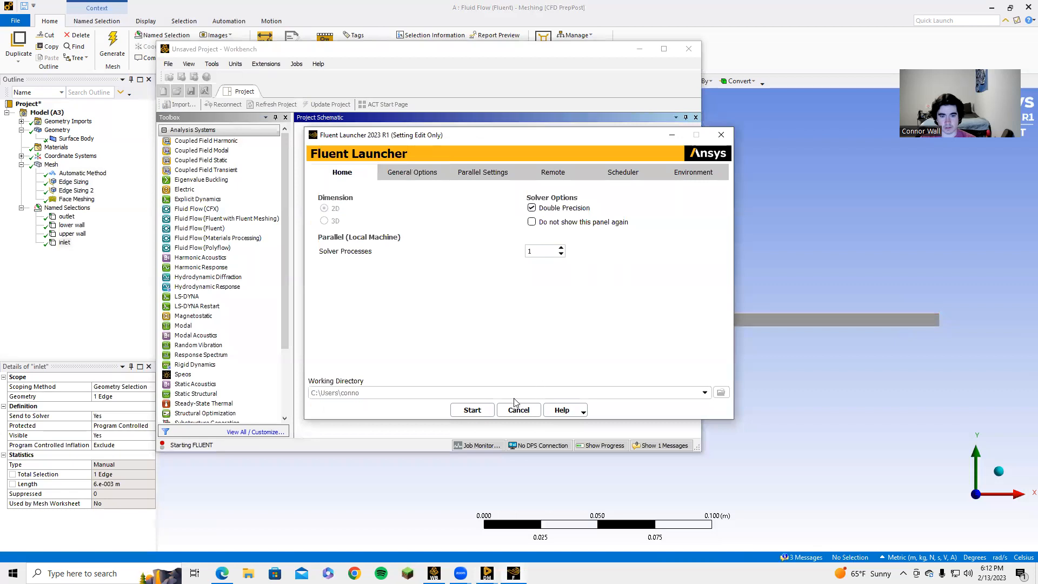
click(487, 411)
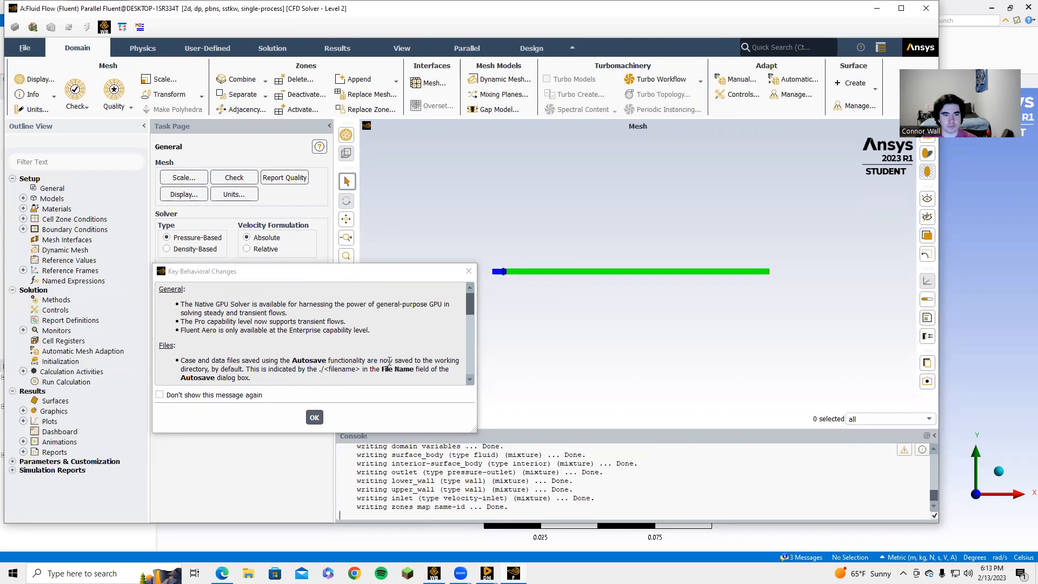
Step: Dismiss Key Behavioral Changes and open the Viscous model editor, currently SST k-omega
click(314, 417)
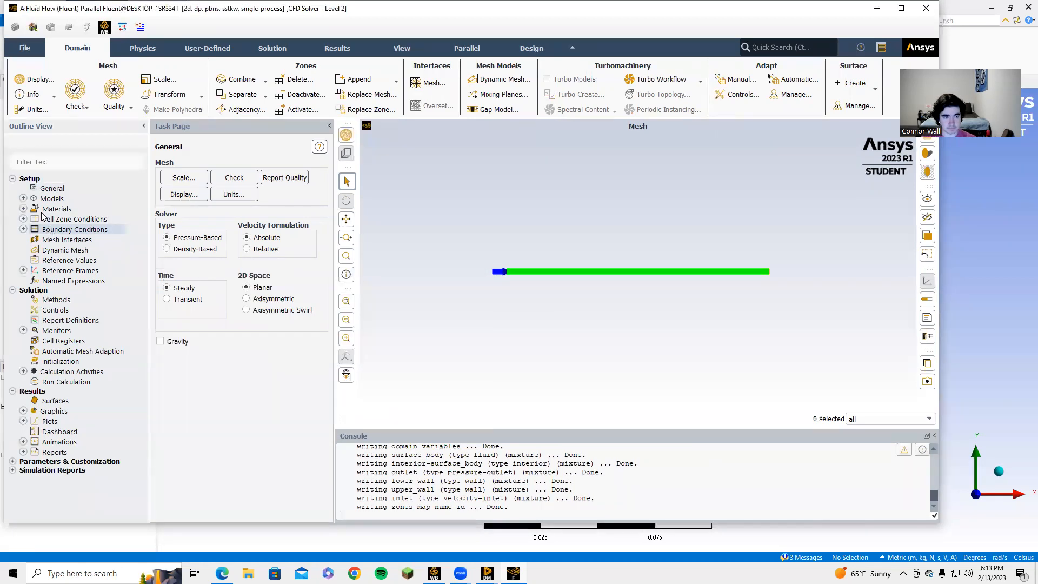
click(23, 208)
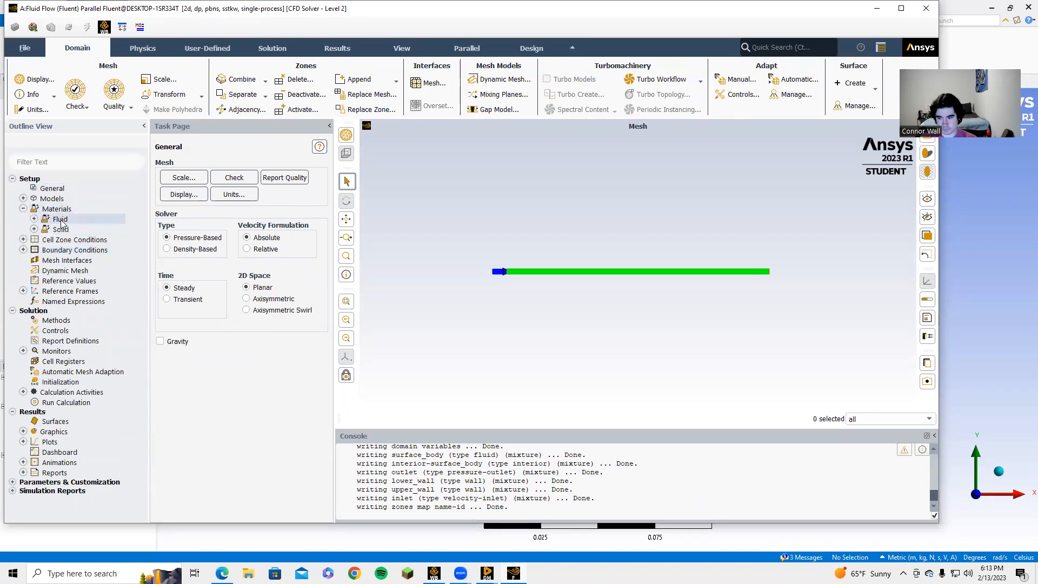
click(23, 198)
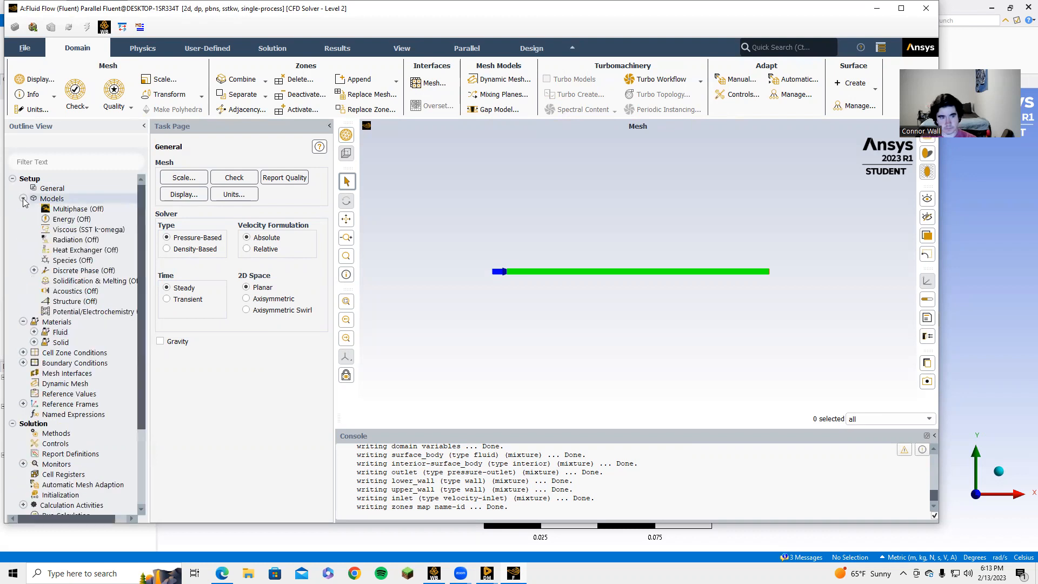
right_click(64, 232)
click(75, 238)
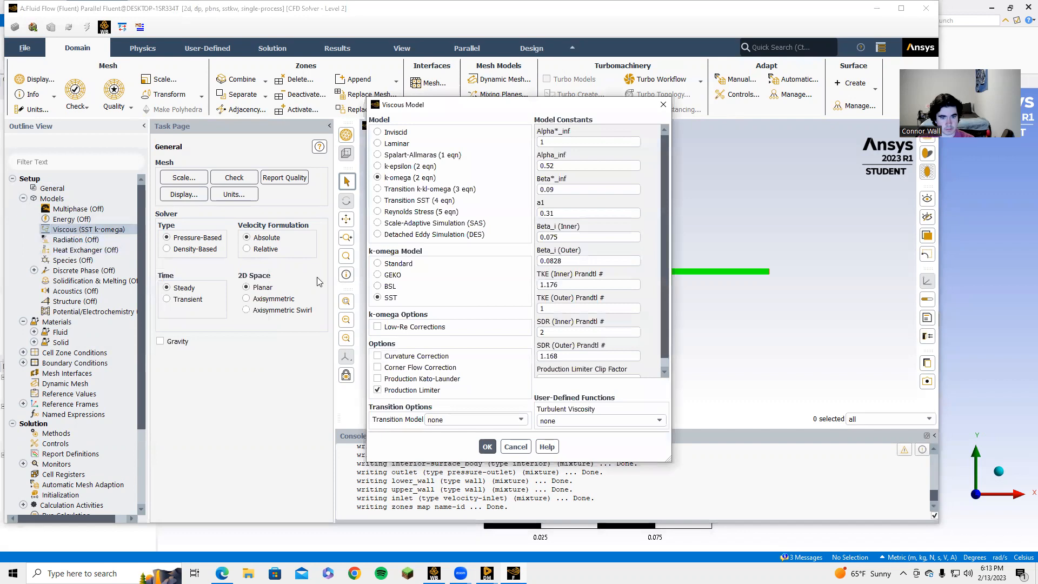
Step: Choose Laminar in the Viscous Model dialog, confirm, and verify the active model
click(398, 143)
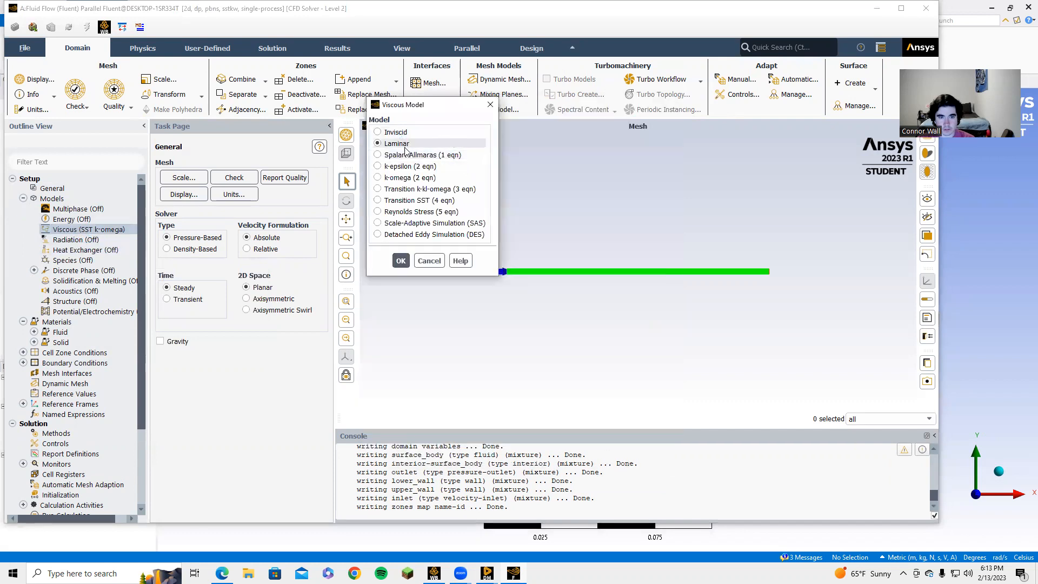
click(400, 261)
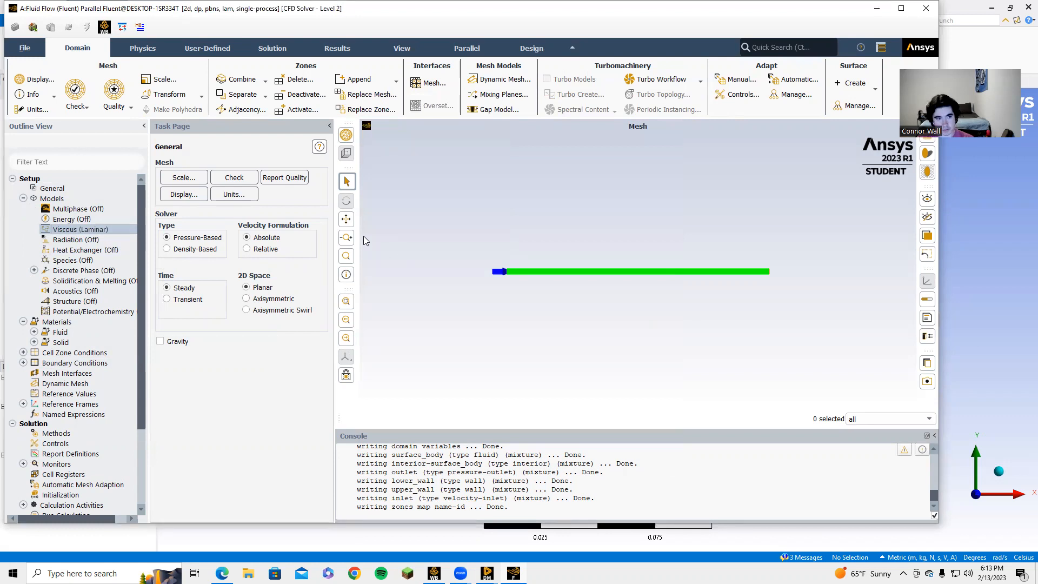
right_click(86, 227)
mouse_move(101, 251)
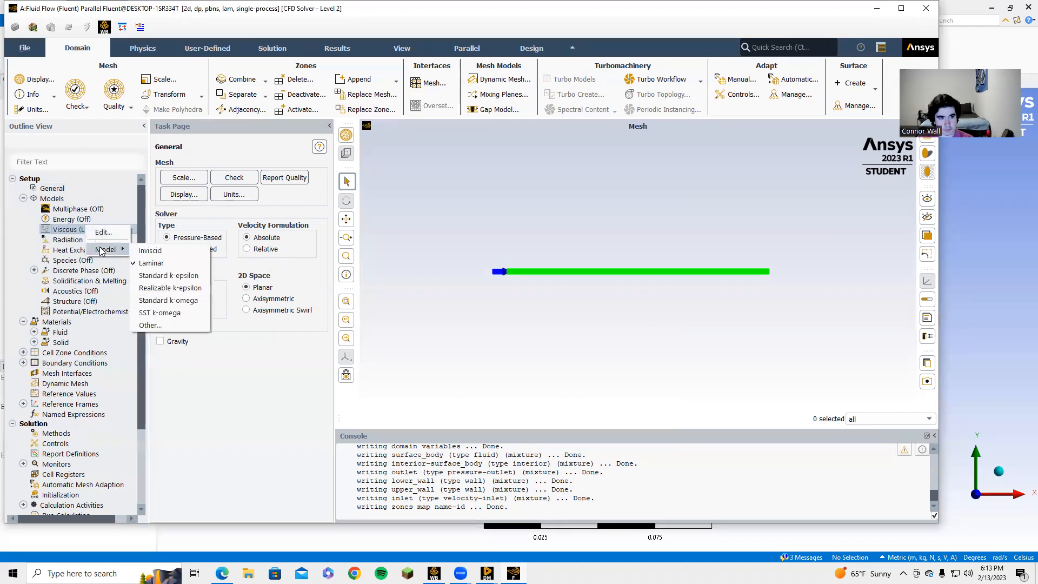
click(7, 243)
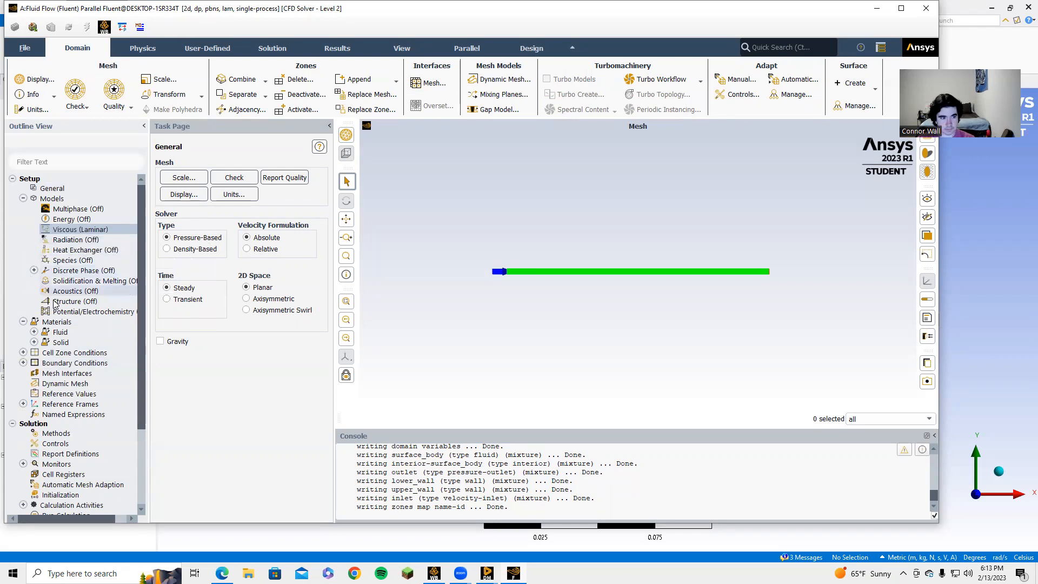
Step: Open the air material for editing and set its density to 1 kg/m³
double_click(59, 332)
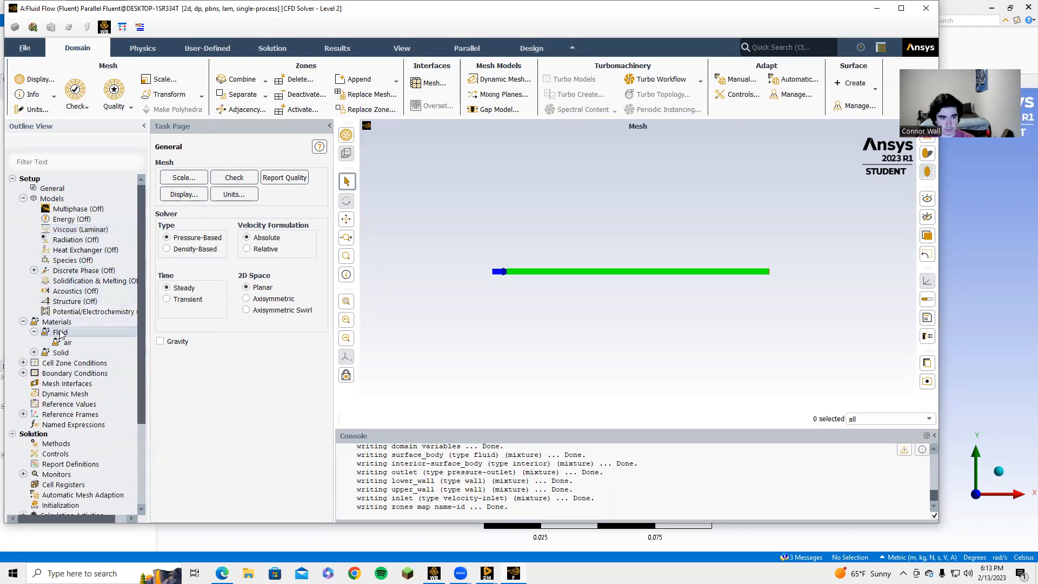
click(68, 343)
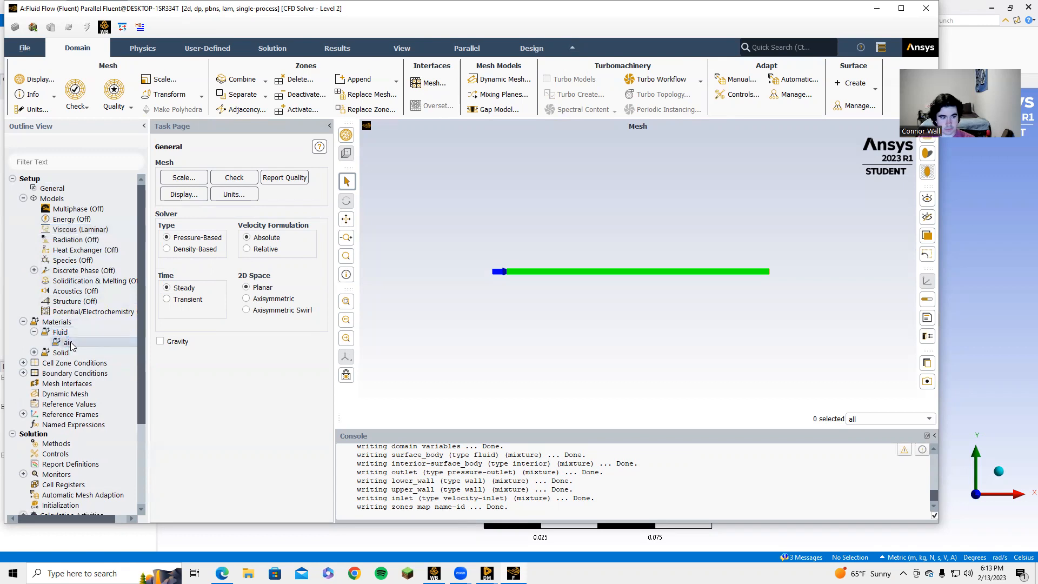
right_click(71, 345)
click(89, 352)
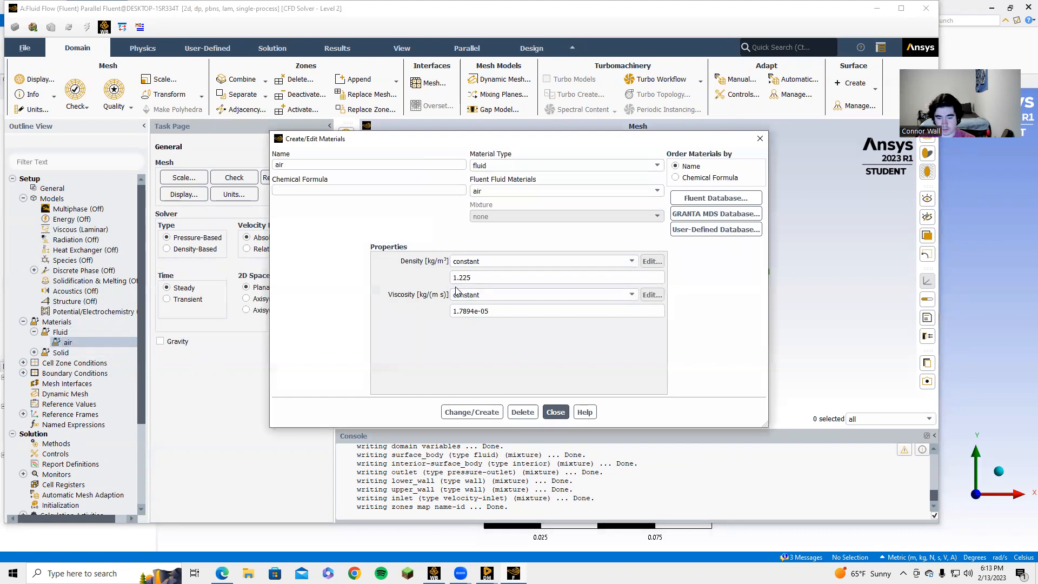
key(BackSpace)
key(BackSpace)
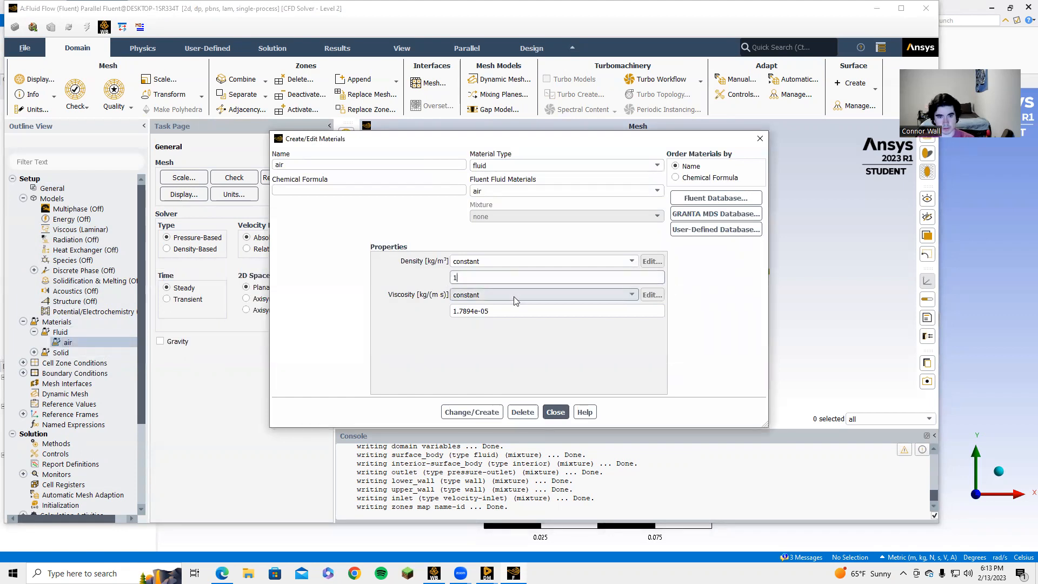
Step: Set the air viscosity to 1e-05, save with Change/Create and close the editor
click(520, 309)
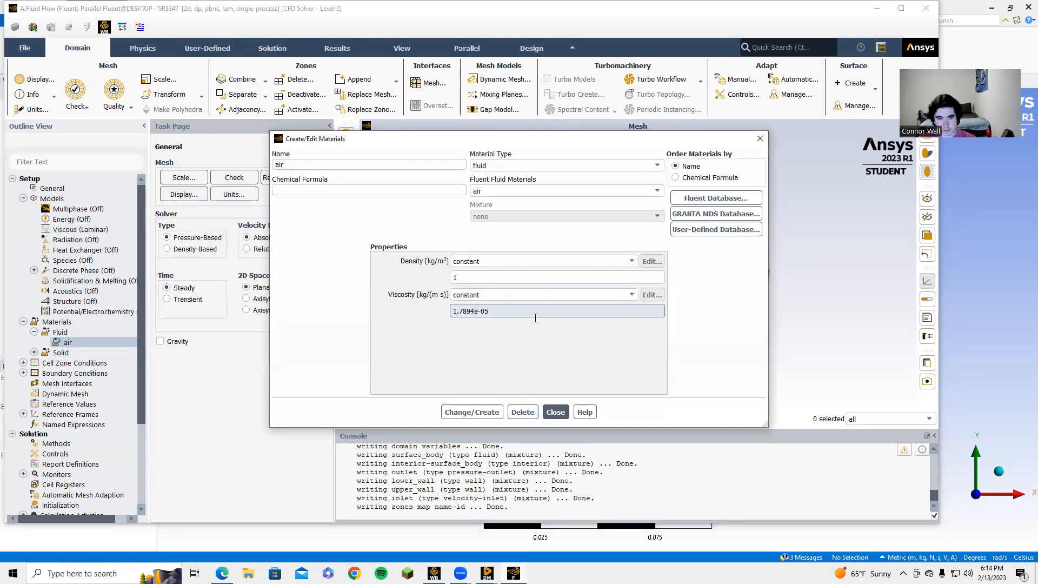
drag(503, 311, 449, 307)
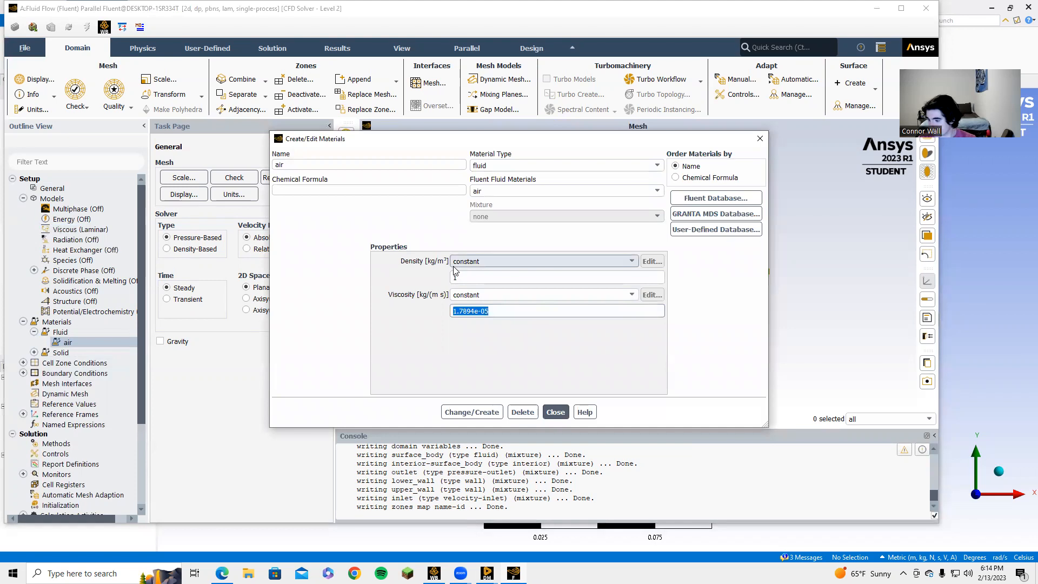
text(1)
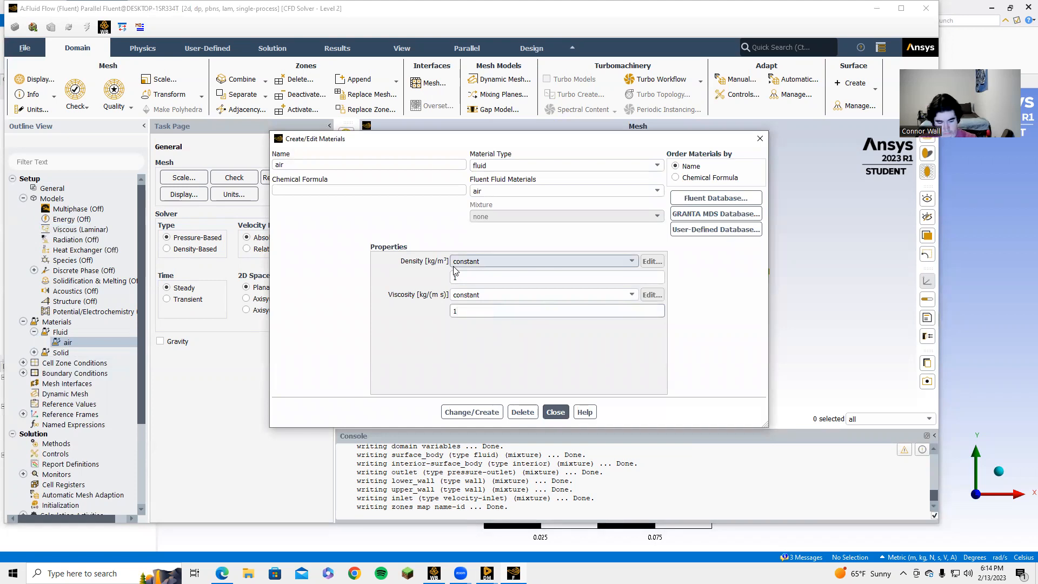
text(e)
key(BackSpace)
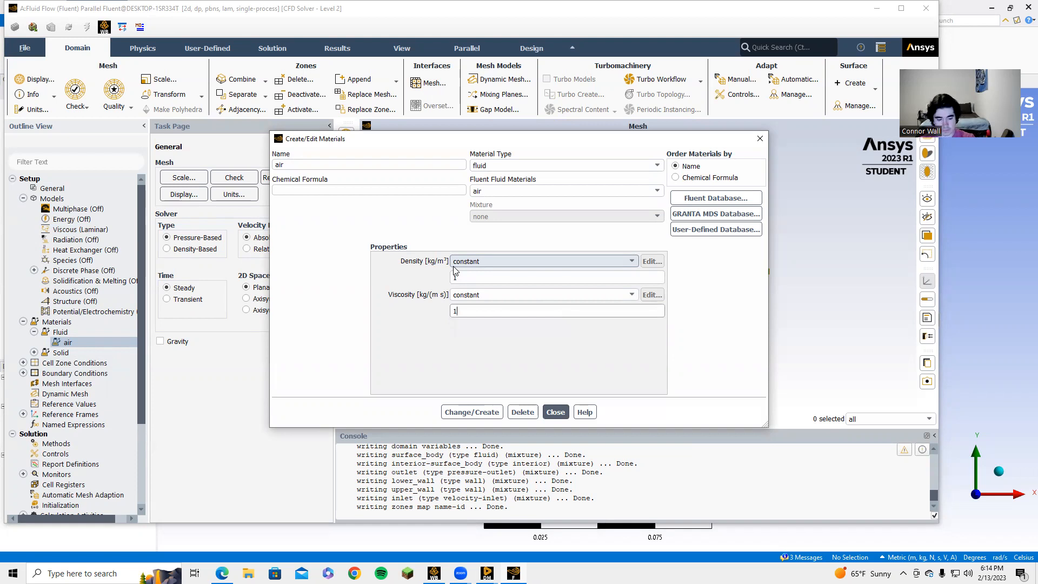
text(e)
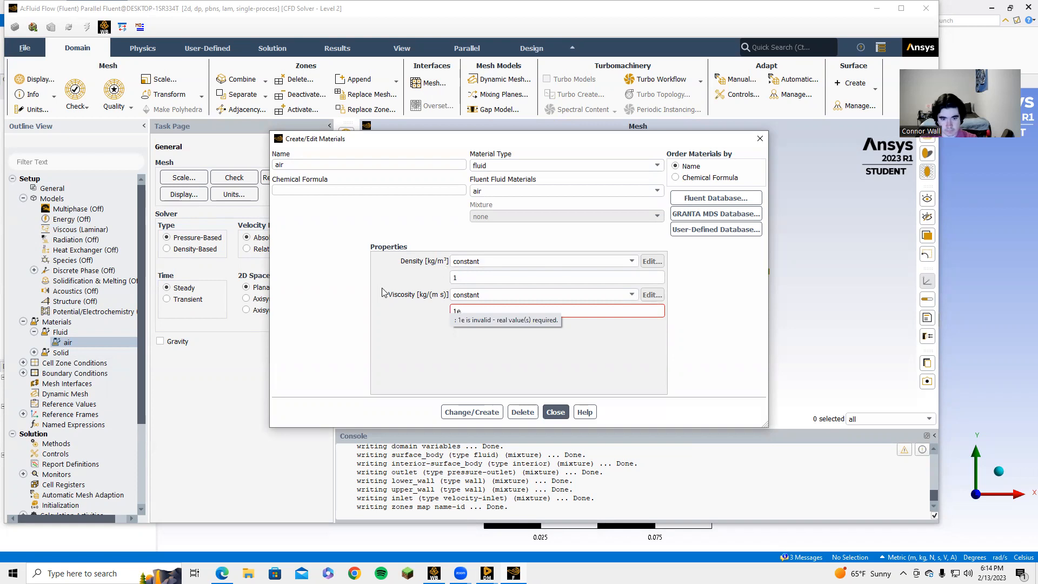
key(BackSpace)
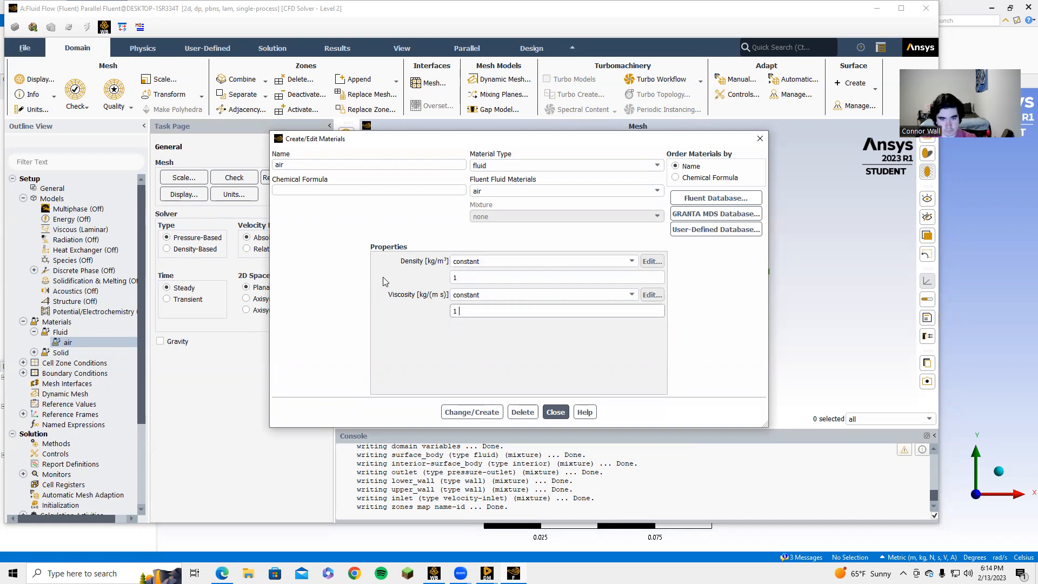
text(e)
key(BackSpace)
key(BackSpace)
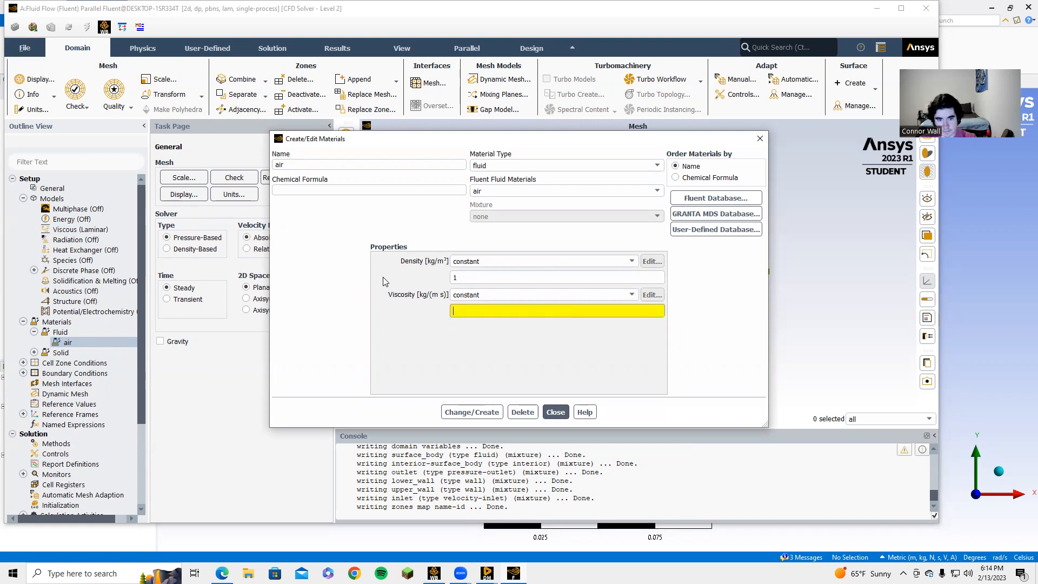
text(1)
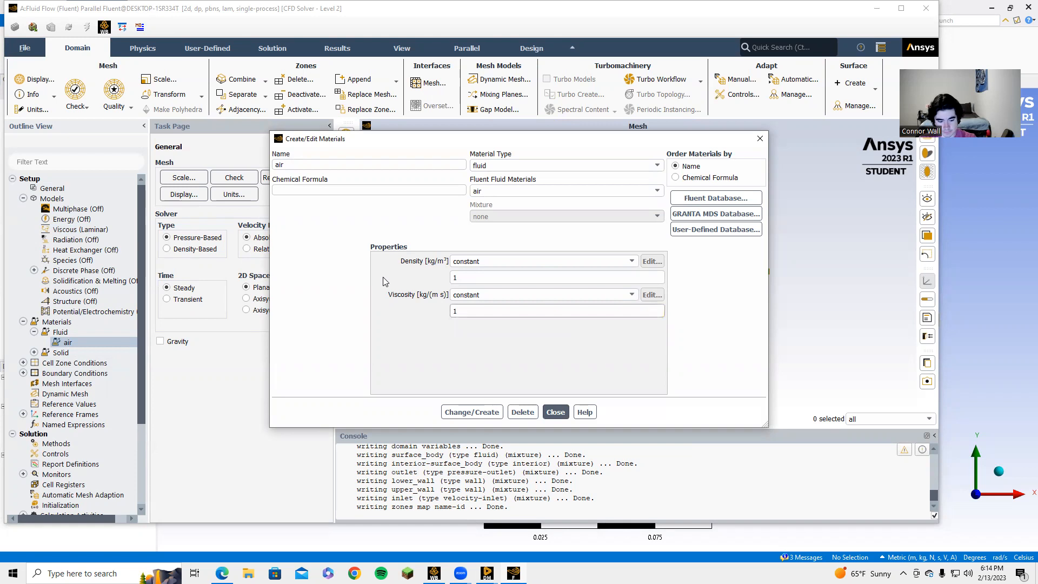
text(e)
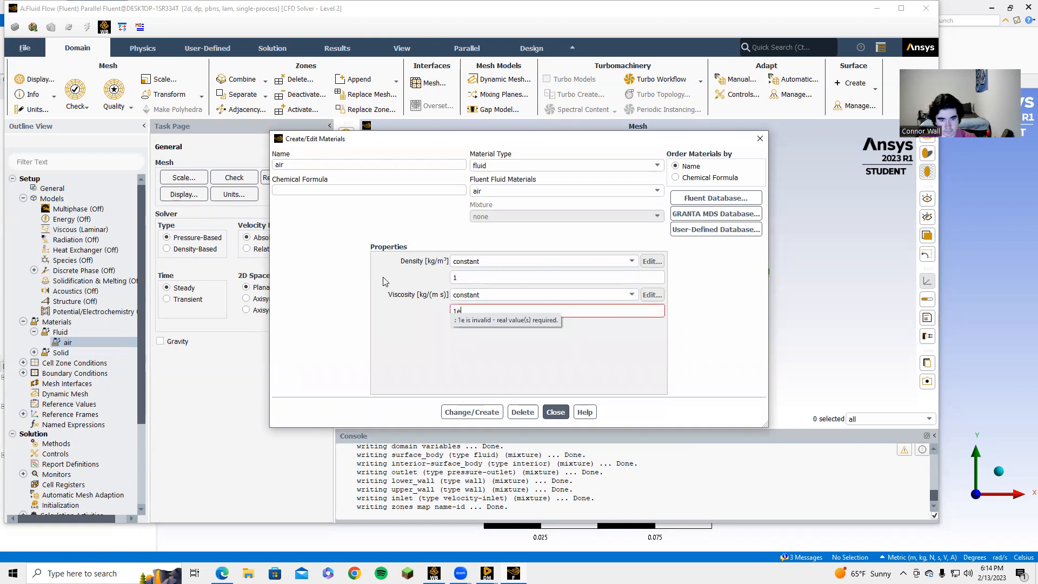
text(-)
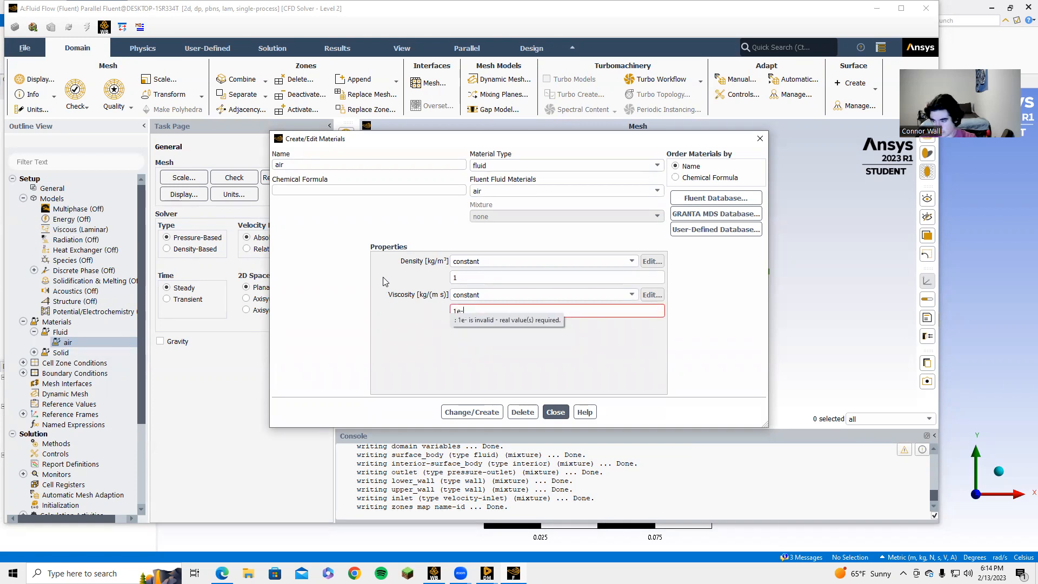
text(05)
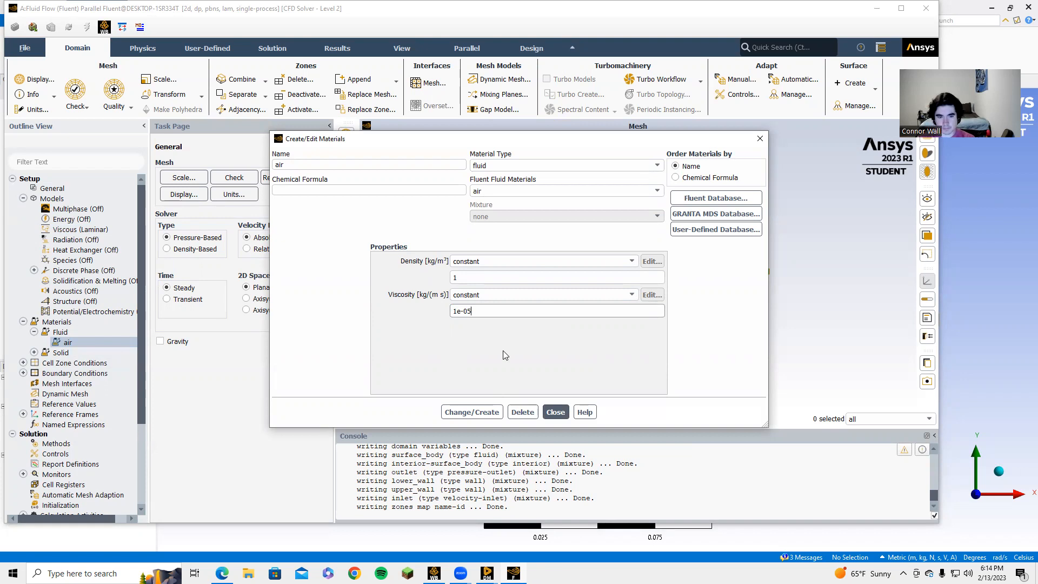
click(486, 410)
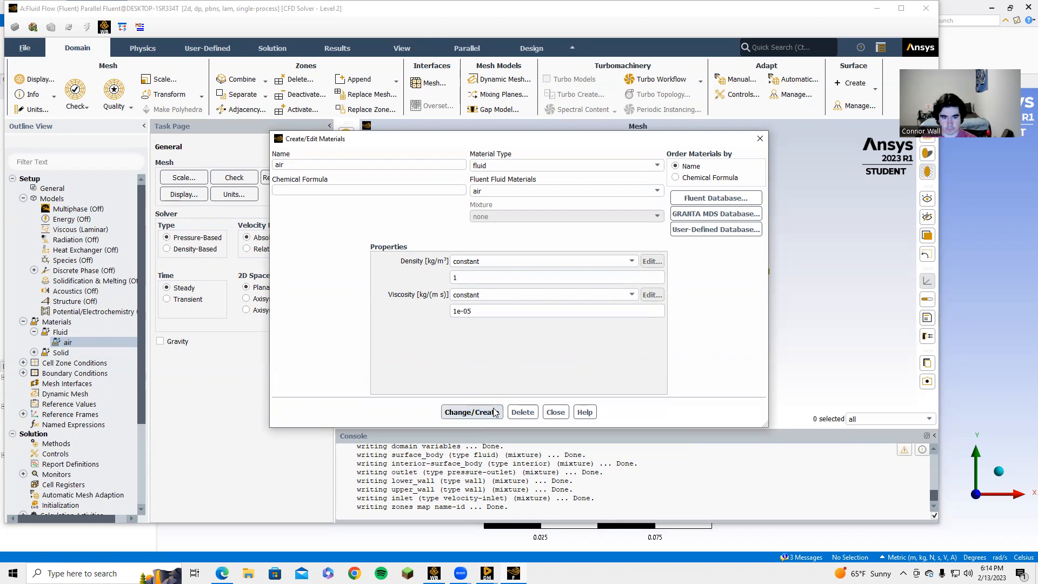
click(555, 412)
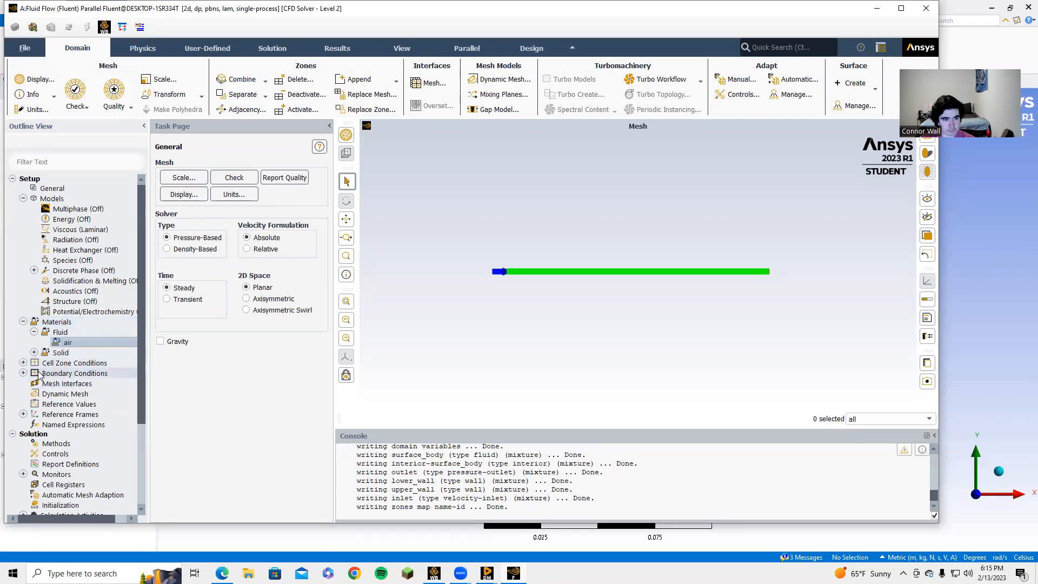
Step: Edit the inlet boundary to a velocity magnitude of 8 m/s, apply and close
click(23, 373)
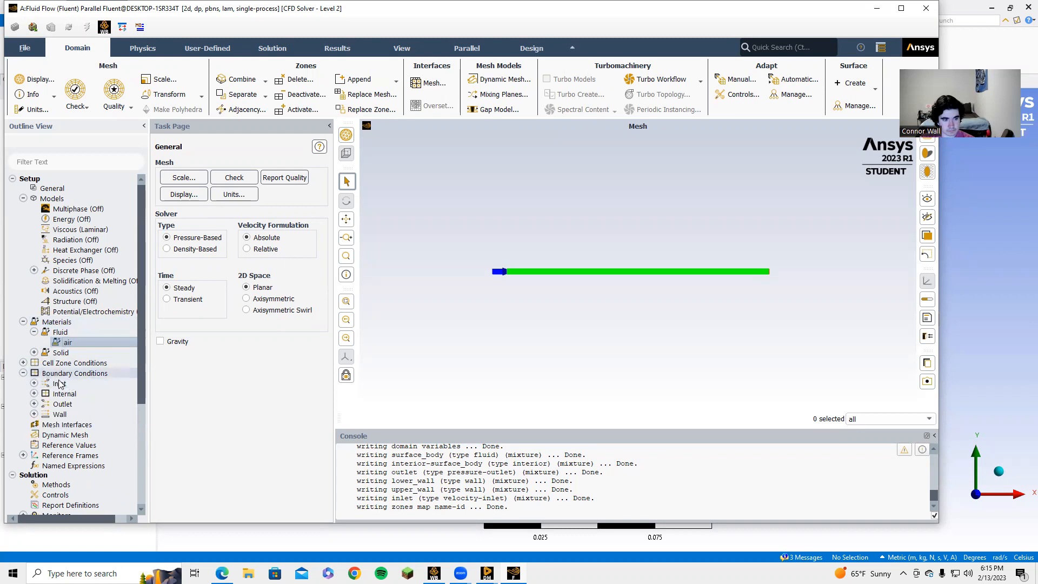
double_click(75, 373)
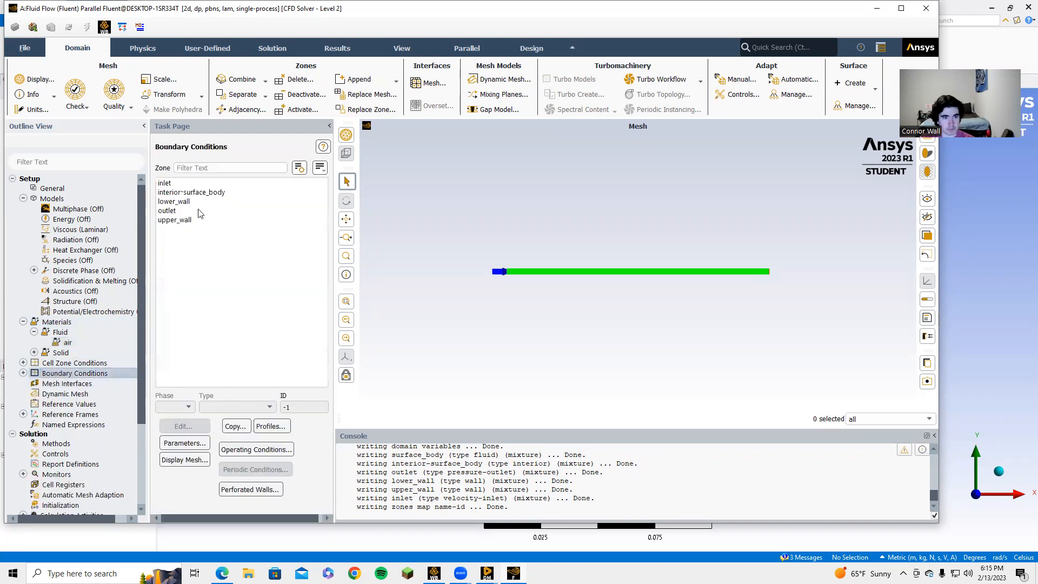
click(162, 183)
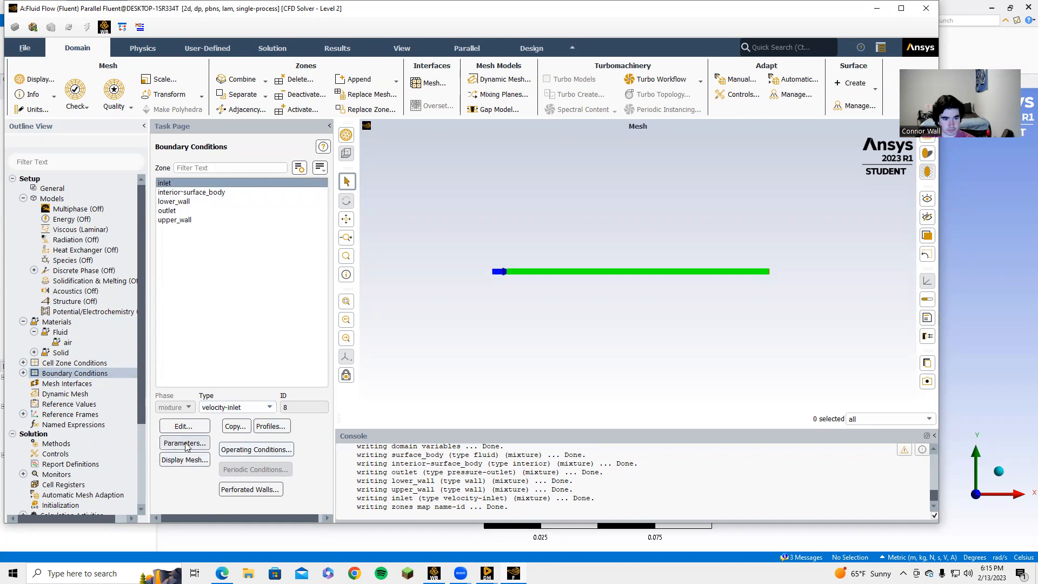
click(186, 426)
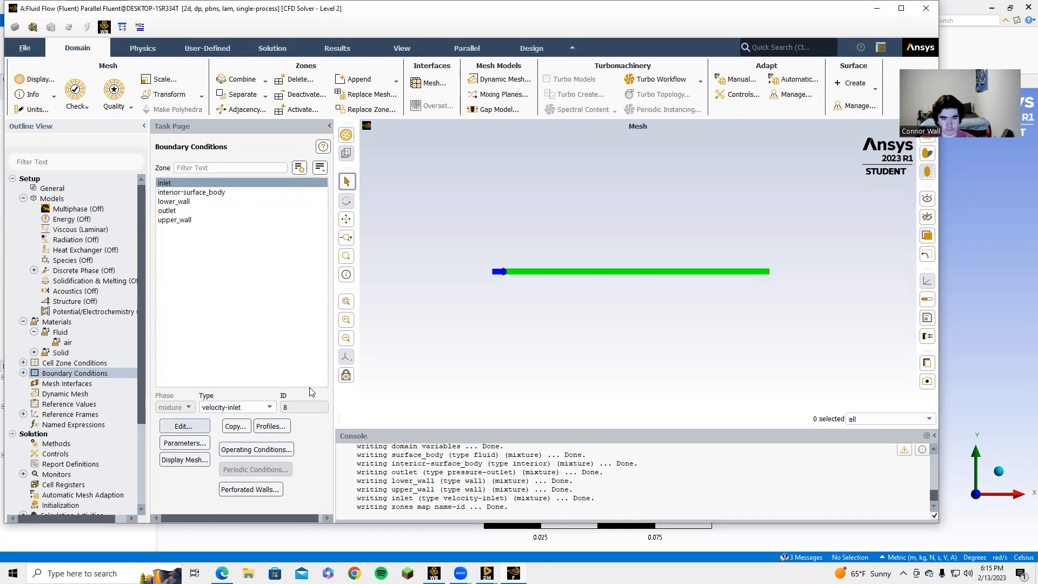
click(349, 365)
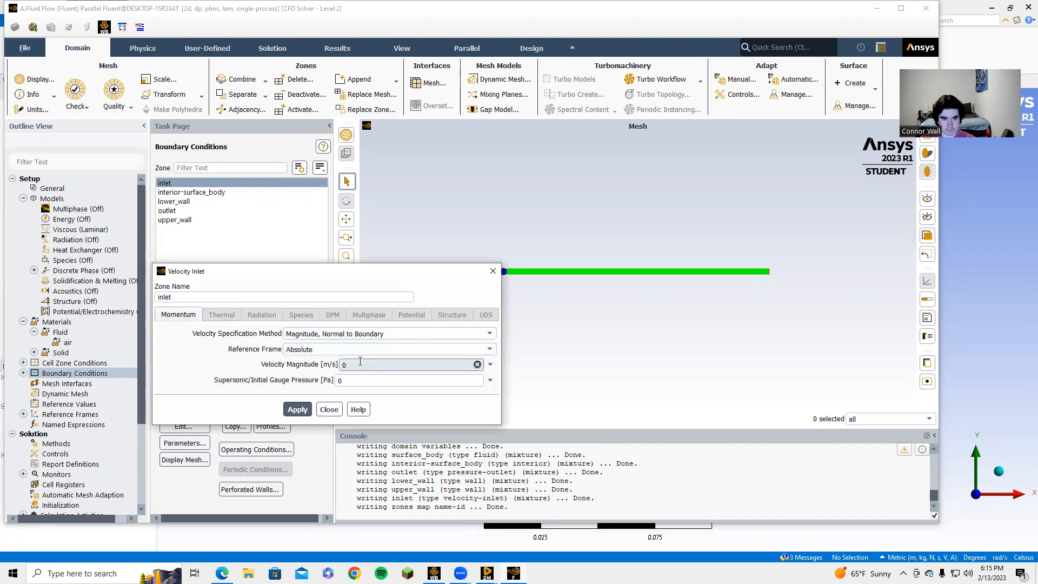
key(BackSpace)
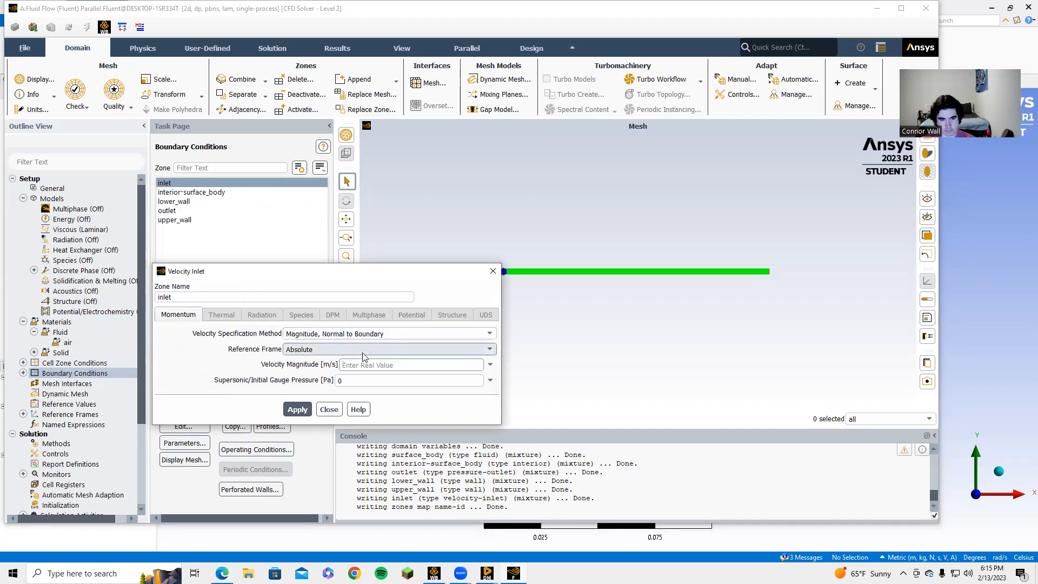
text(8)
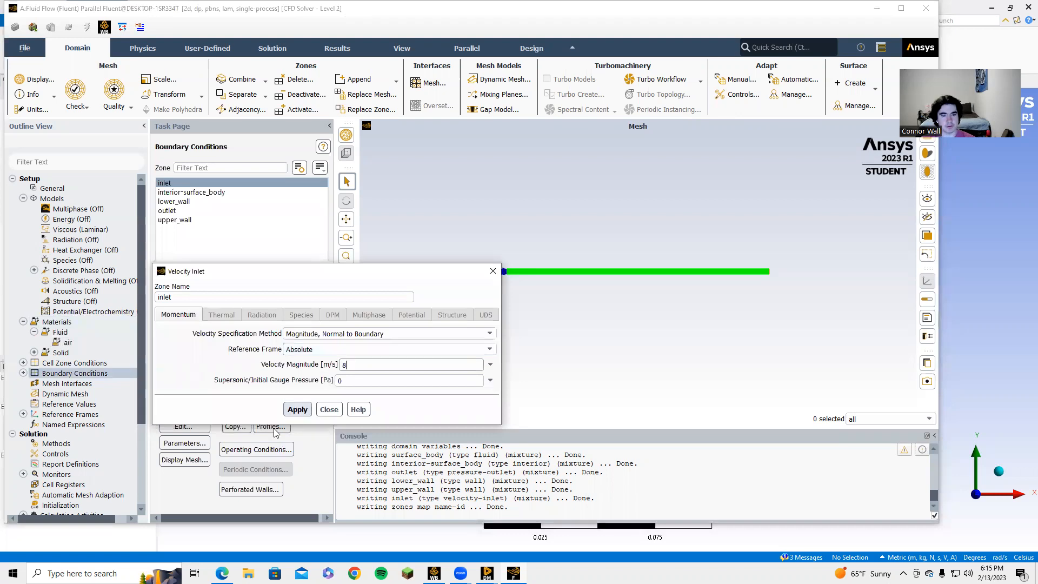
click(297, 412)
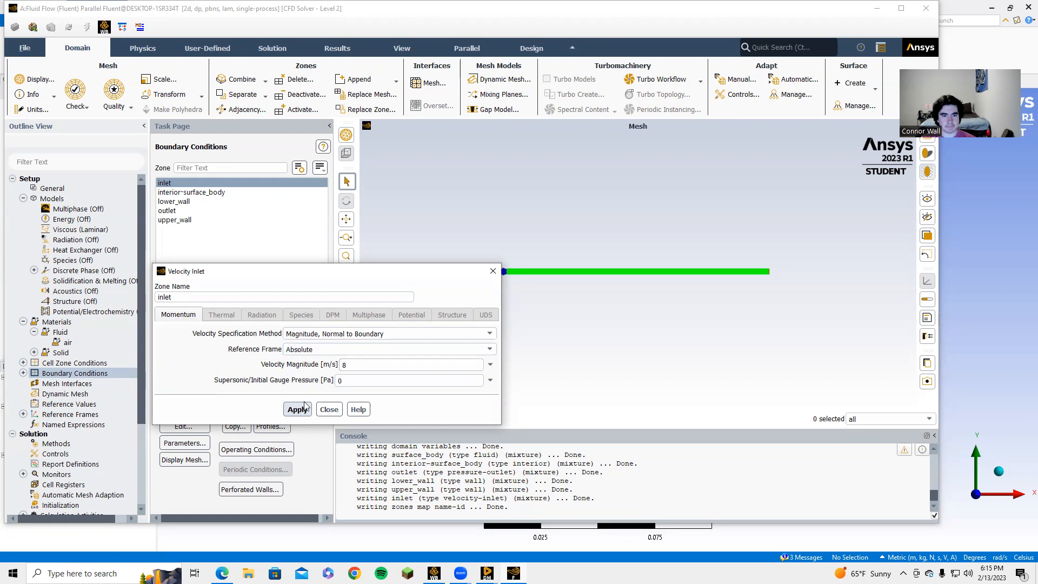
click(329, 410)
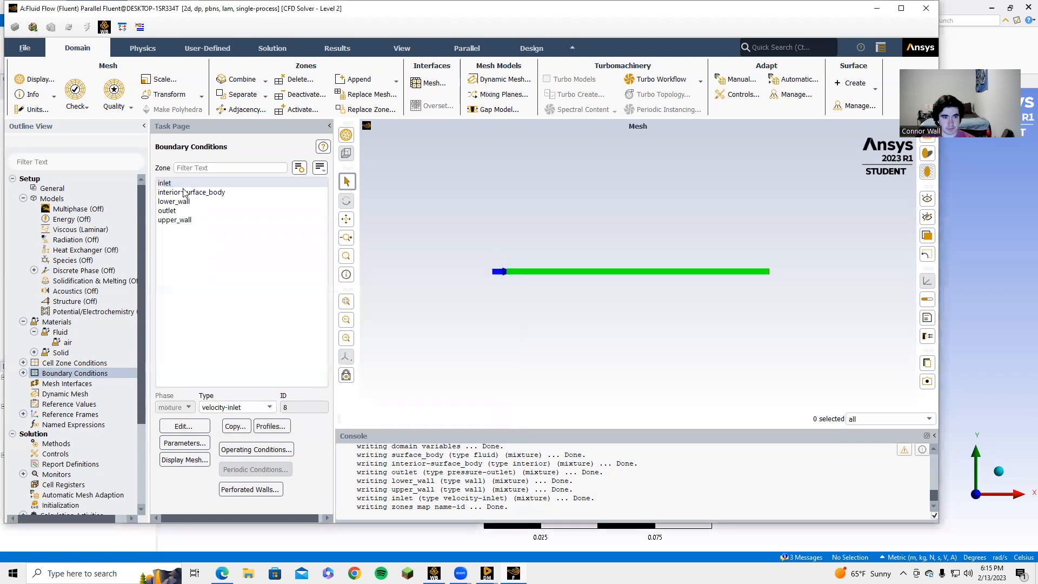
click(174, 201)
click(172, 211)
click(173, 219)
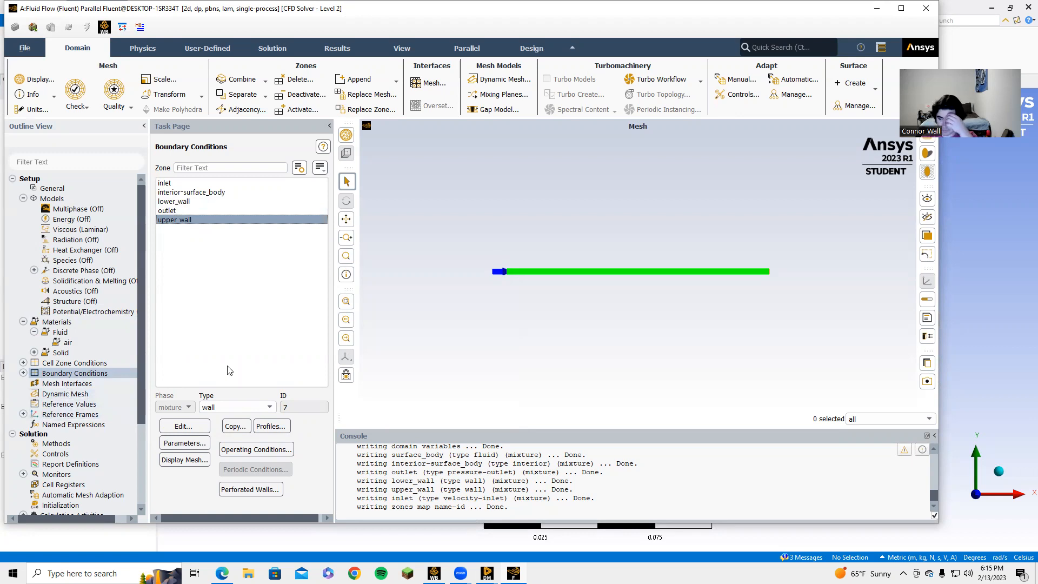
click(200, 201)
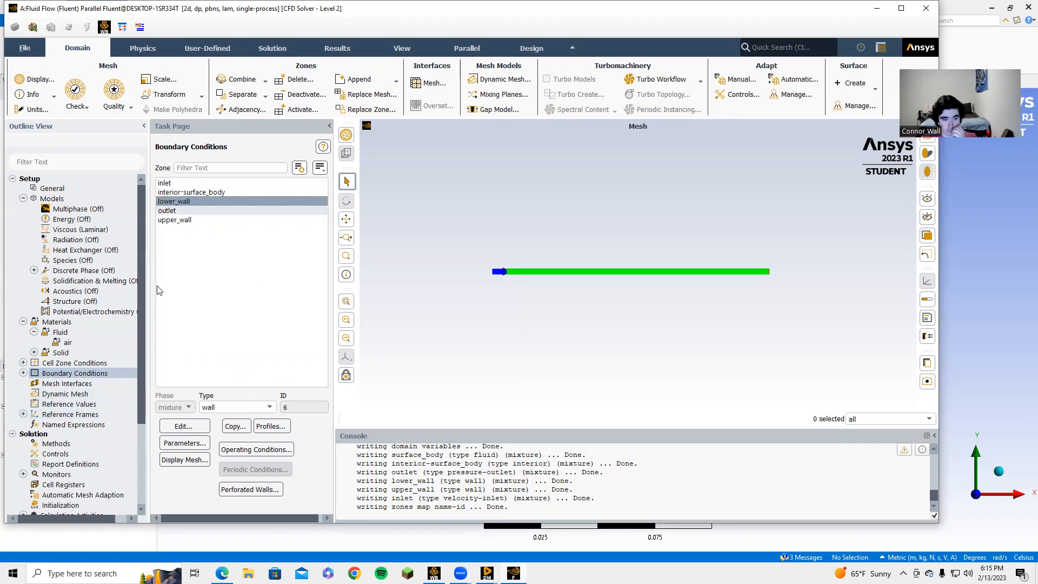
click(186, 426)
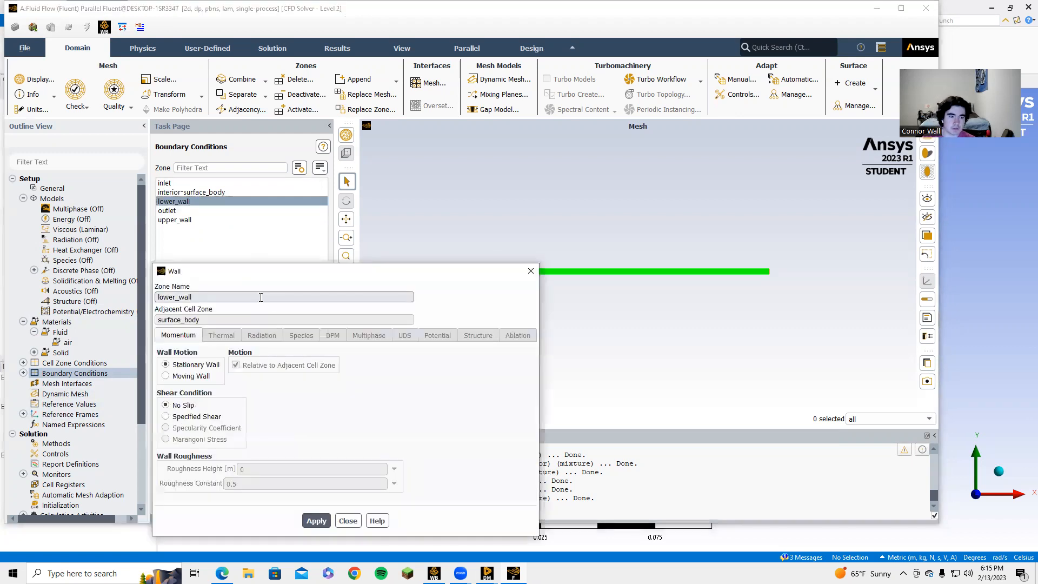
click(531, 271)
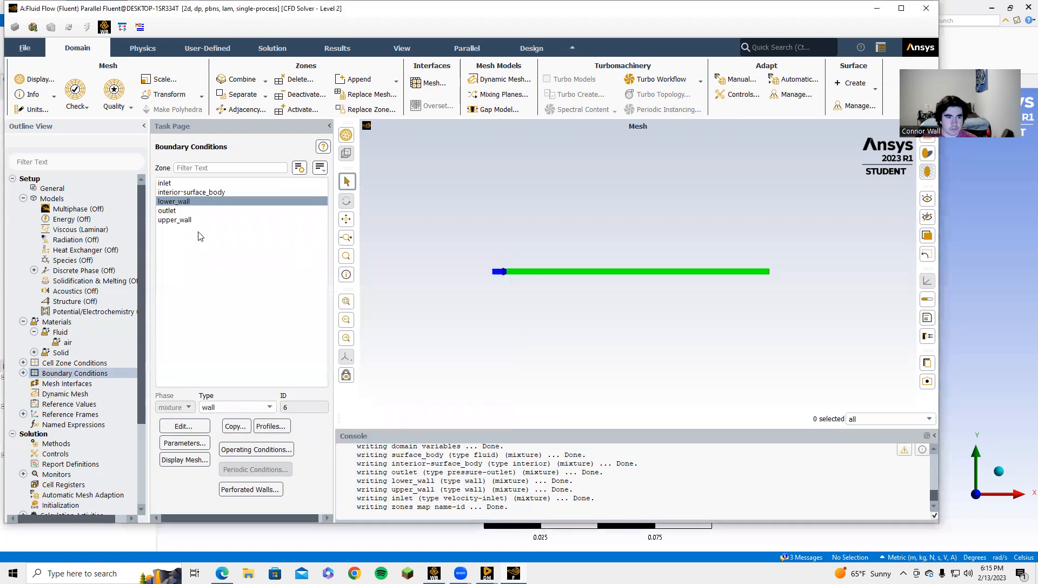
click(197, 219)
click(182, 425)
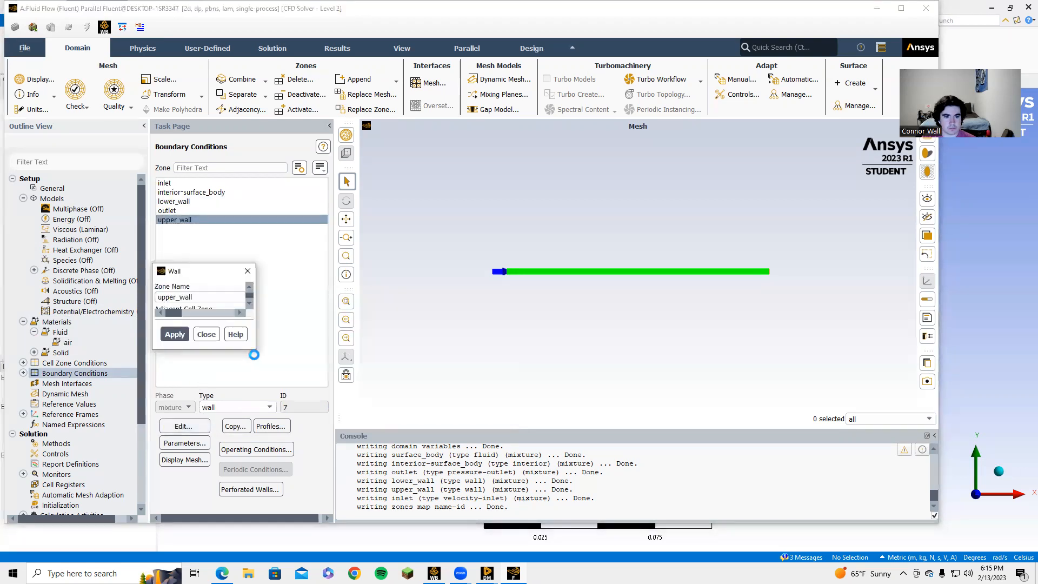
click(524, 271)
click(166, 211)
click(184, 203)
click(177, 183)
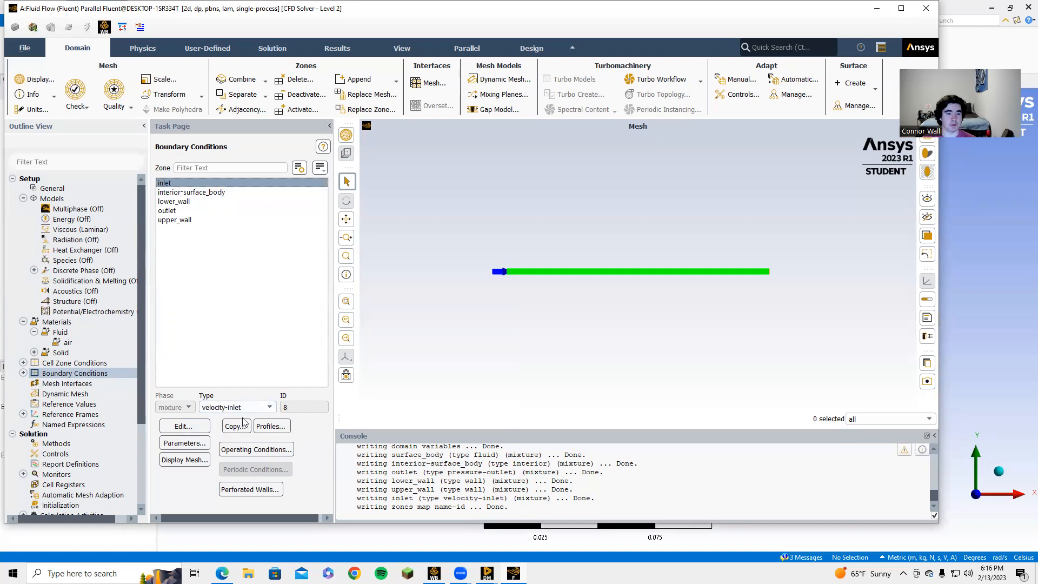
click(191, 428)
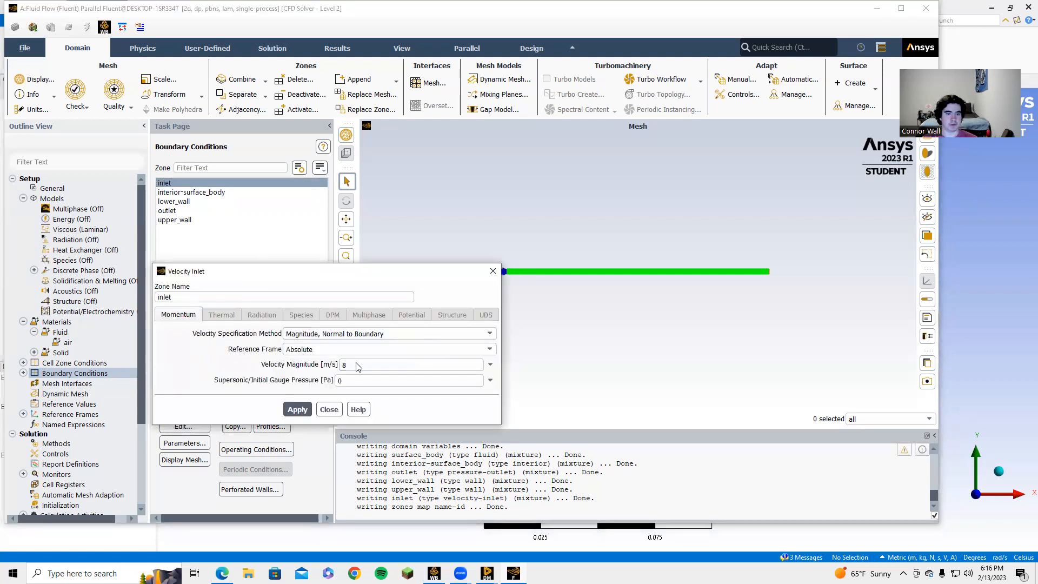
click(328, 410)
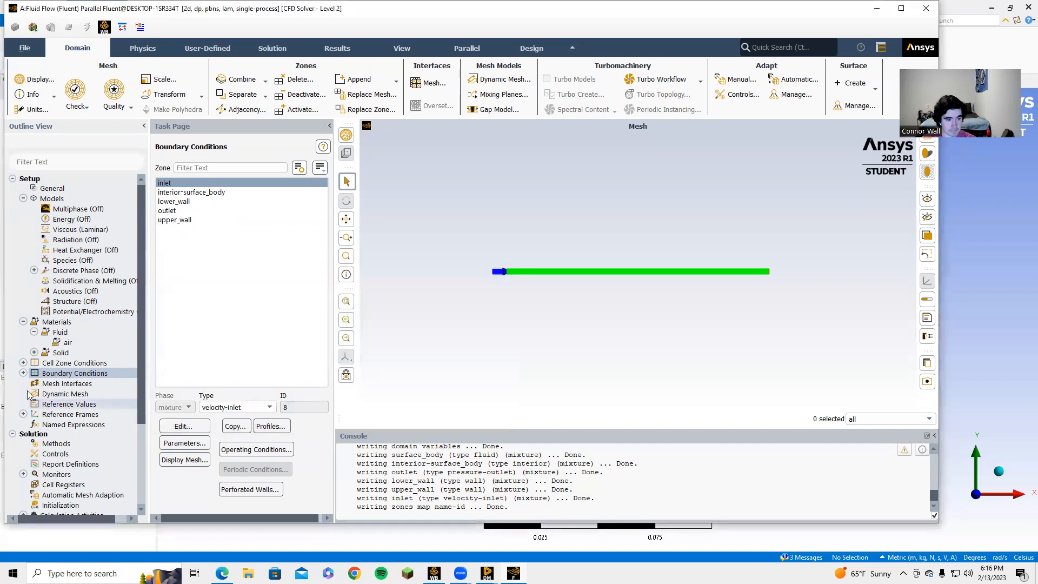
click(69, 403)
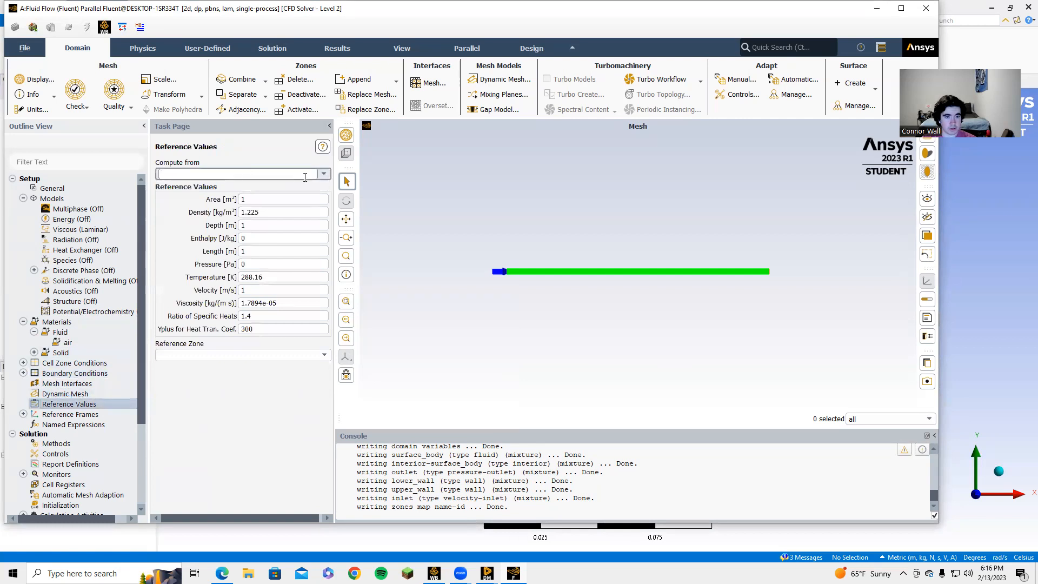
Step: Compute reference values from the inlet: velocity 8 m/s, density 1 kg/m³, viscosity 1e-05
click(323, 175)
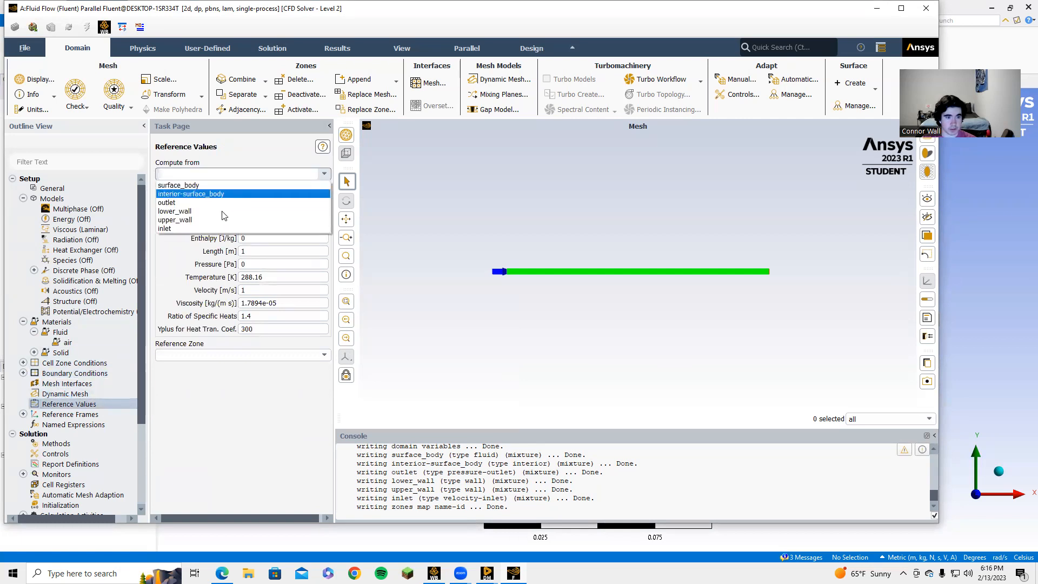
click(207, 228)
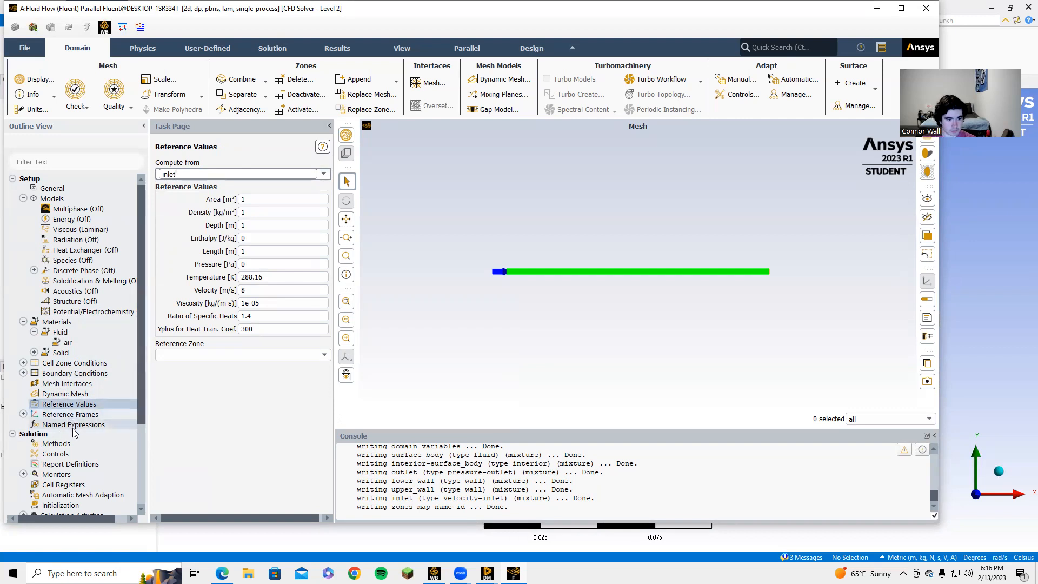
scroll(73, 427, down, 2)
right_click(60, 465)
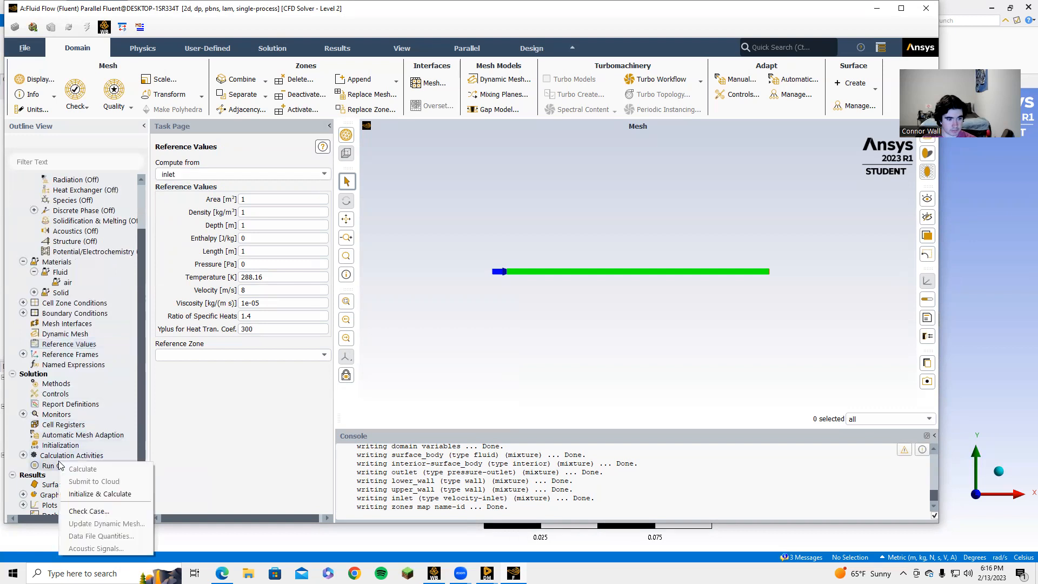
Step: Run an initial calculation, then set the number of iterations to 200
click(87, 493)
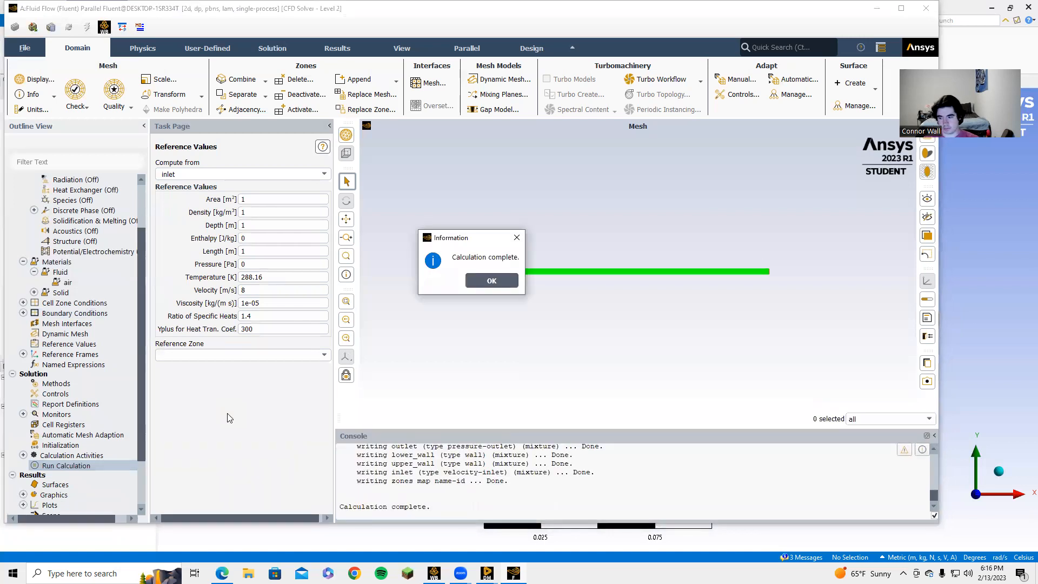
click(496, 282)
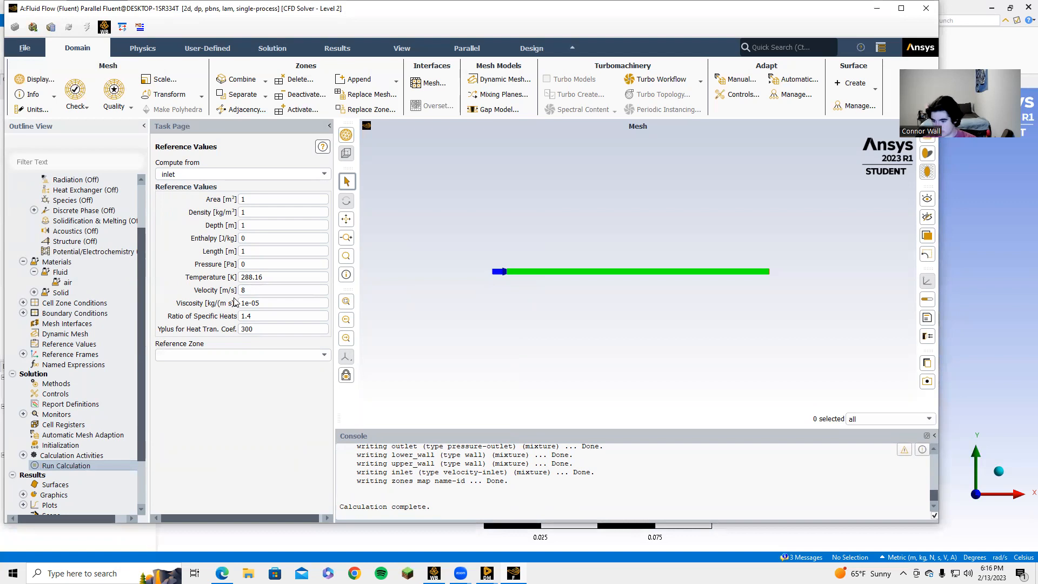
click(60, 466)
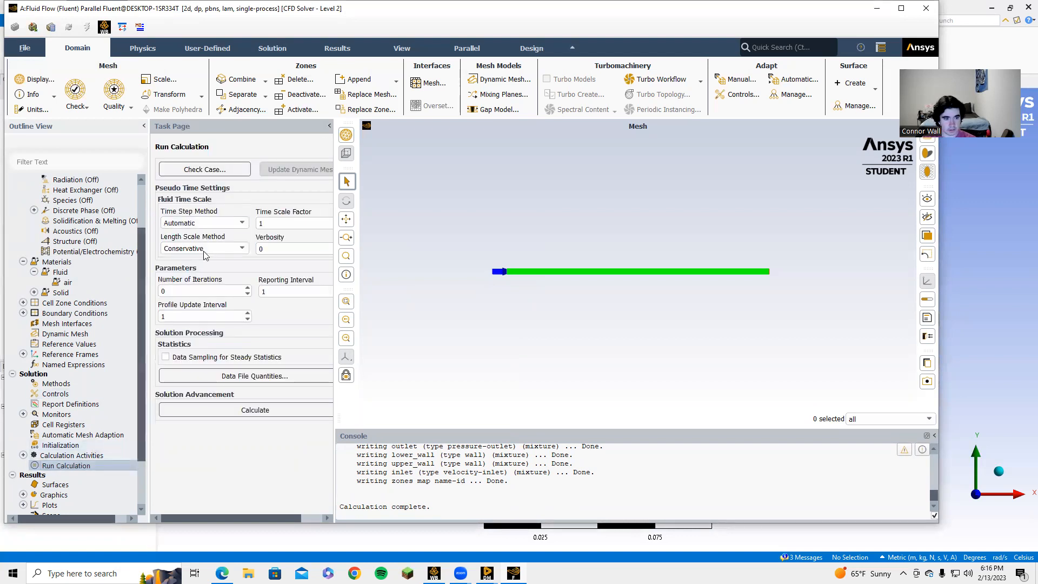
click(211, 288)
text(200)
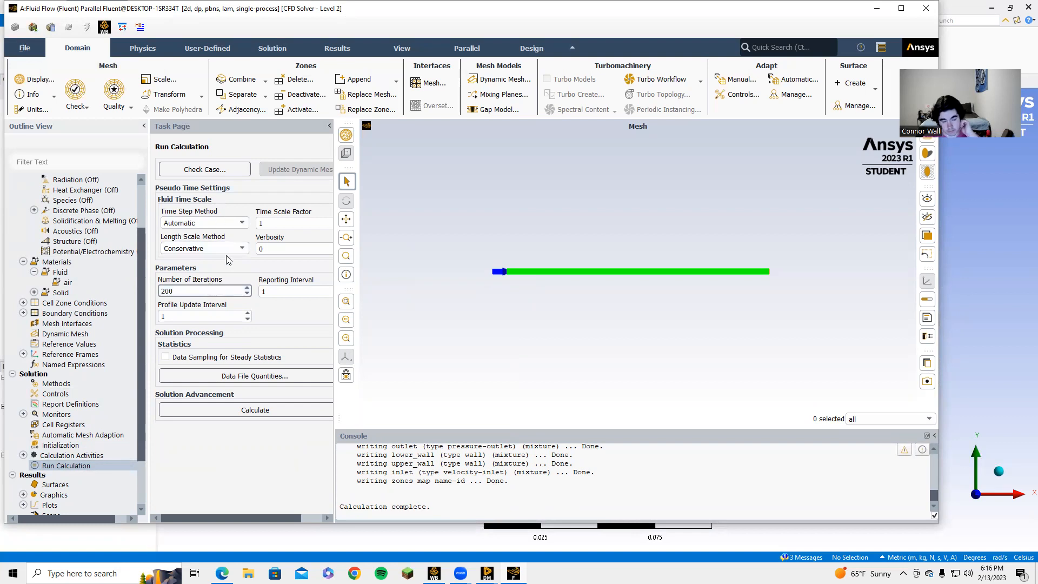
Step: Reinitialize, discarding the old data, and run the 200-iteration calculation to completion
right_click(68, 466)
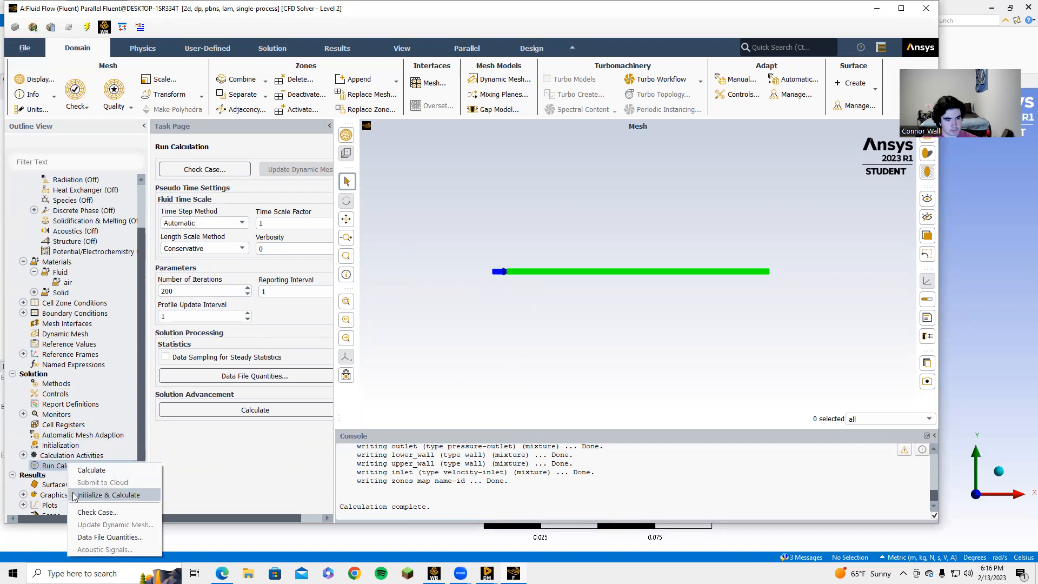
click(106, 495)
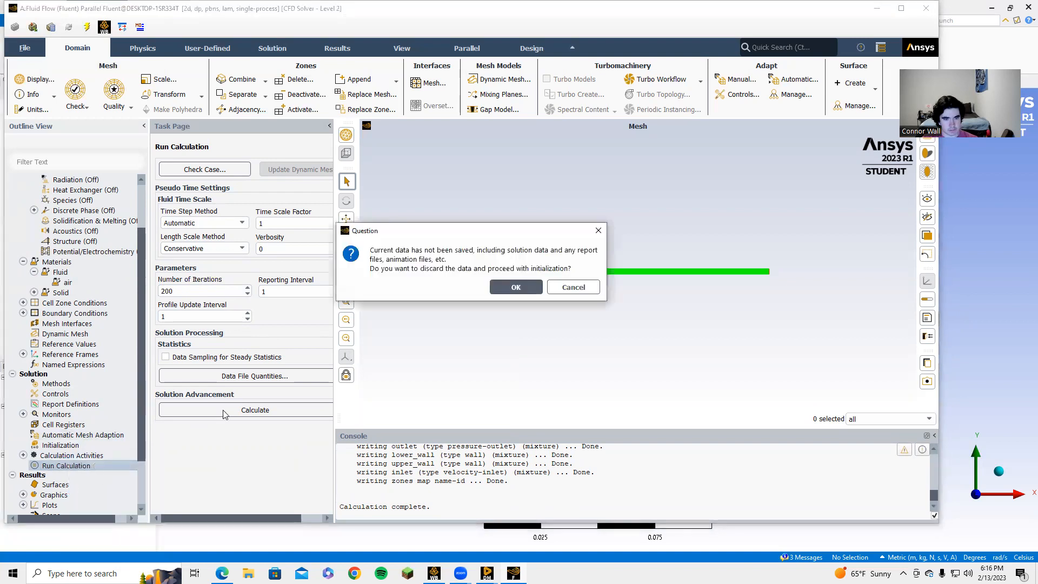
click(513, 289)
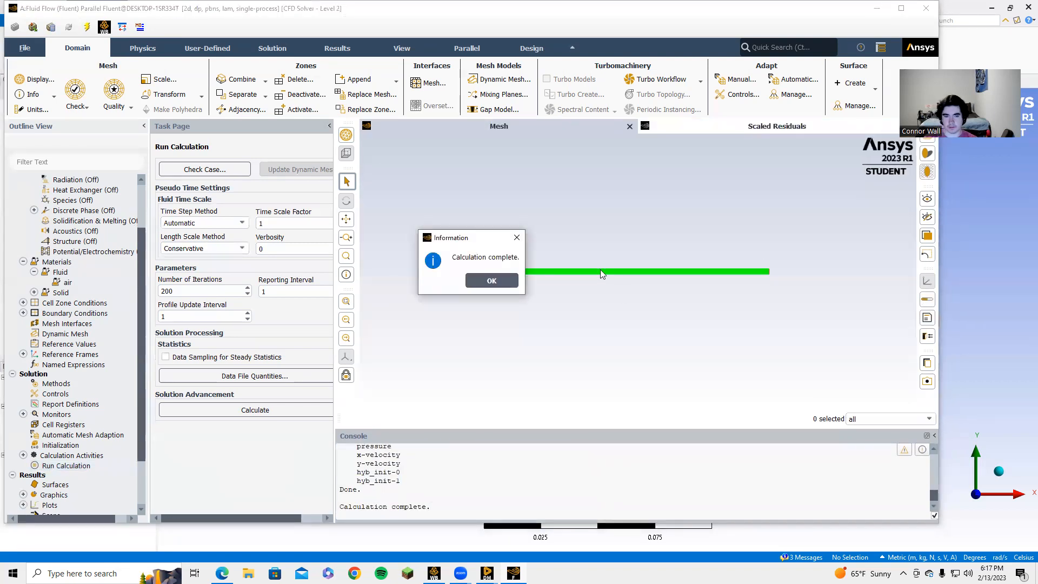
Step: Dismiss the completion notice and show the Results tab's Vectors options
click(511, 283)
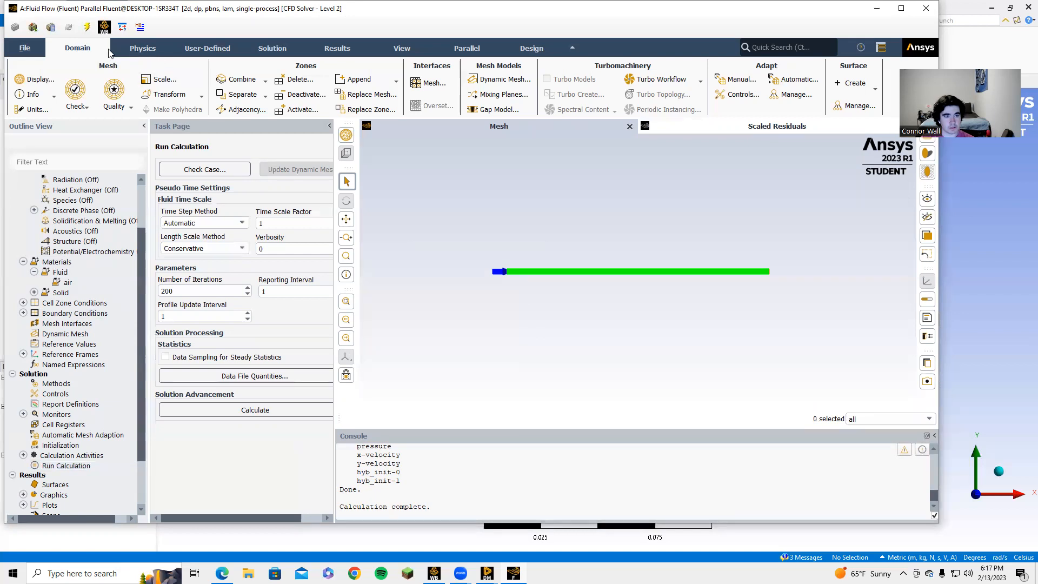
click(411, 52)
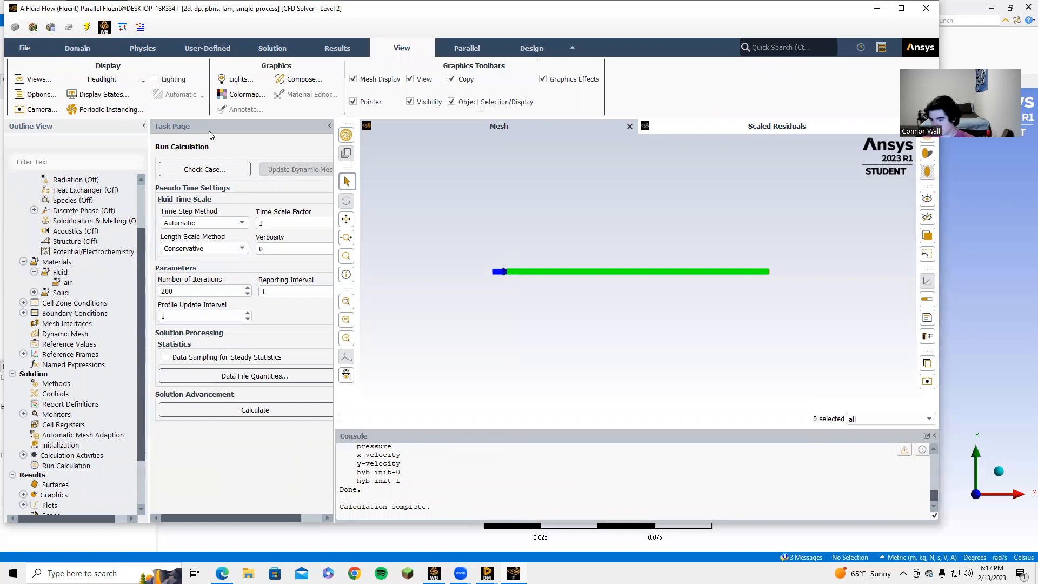
click(331, 49)
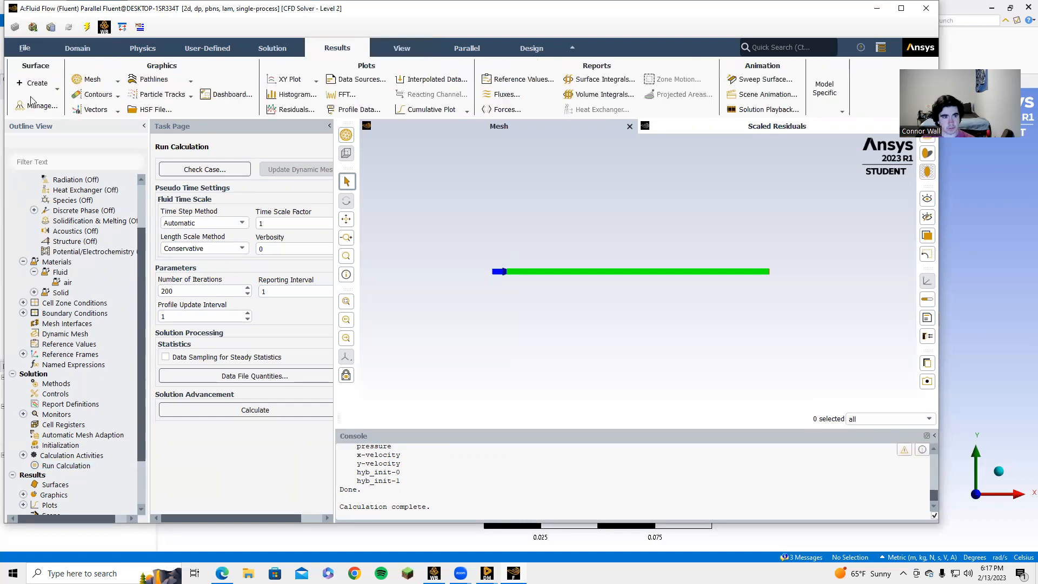
click(117, 112)
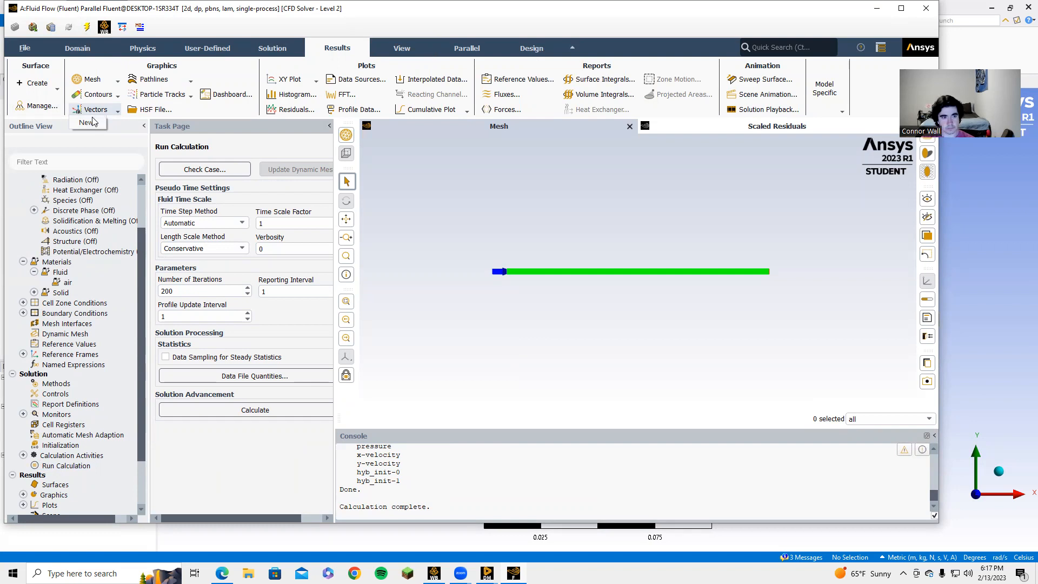
Step: Create and display a new vector plot coloured by velocity magnitude
click(90, 123)
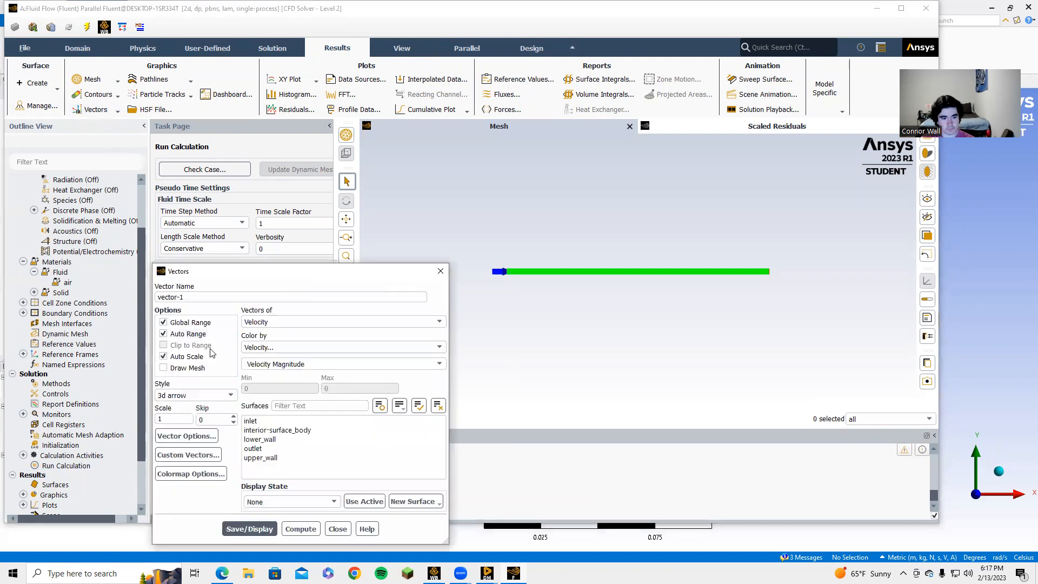
click(250, 529)
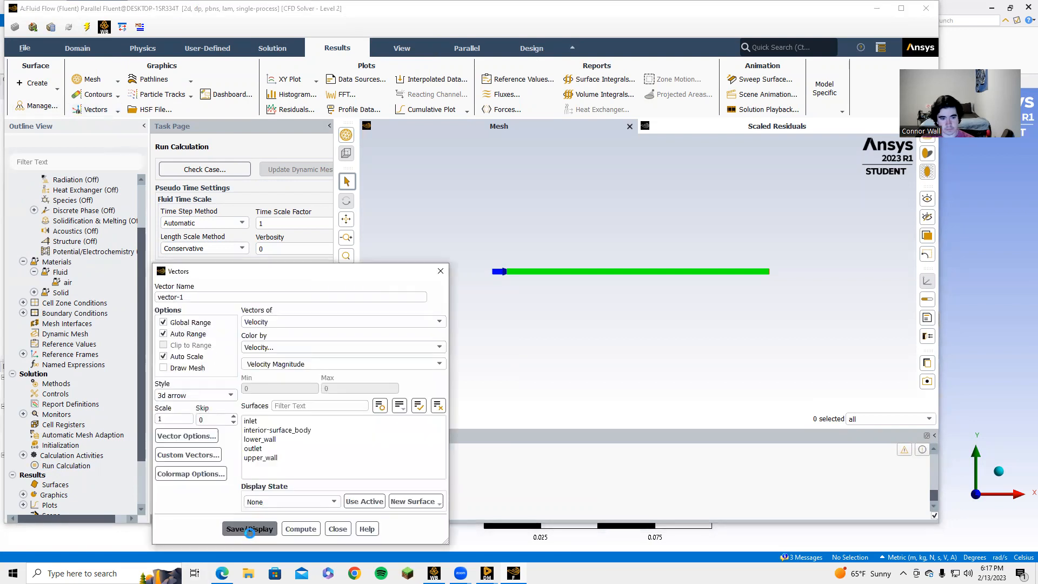
click(441, 271)
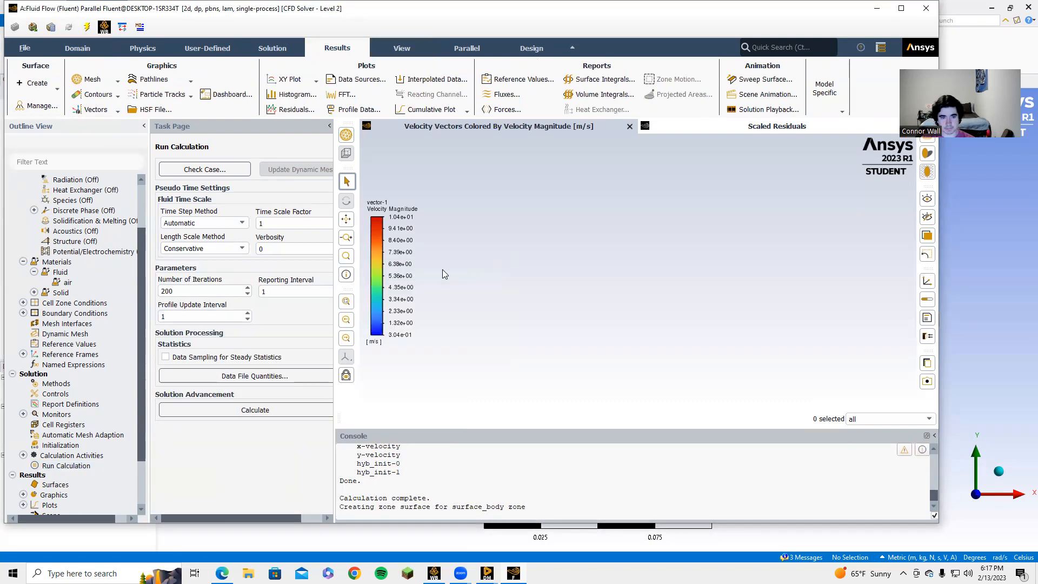
Step: Check the scaled residuals plot, go back to the vectors, then switch to Workbench
click(714, 125)
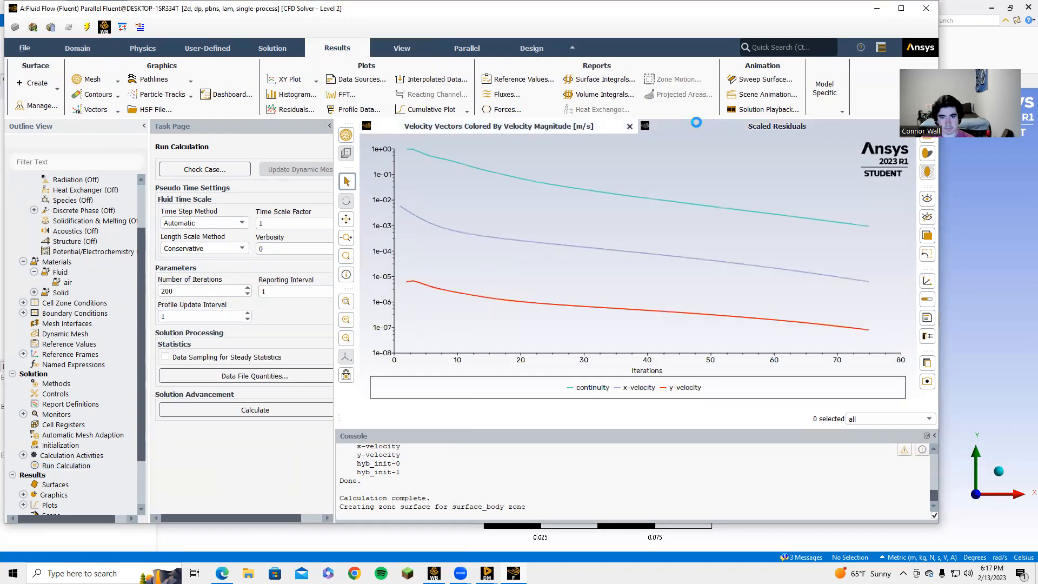
click(523, 128)
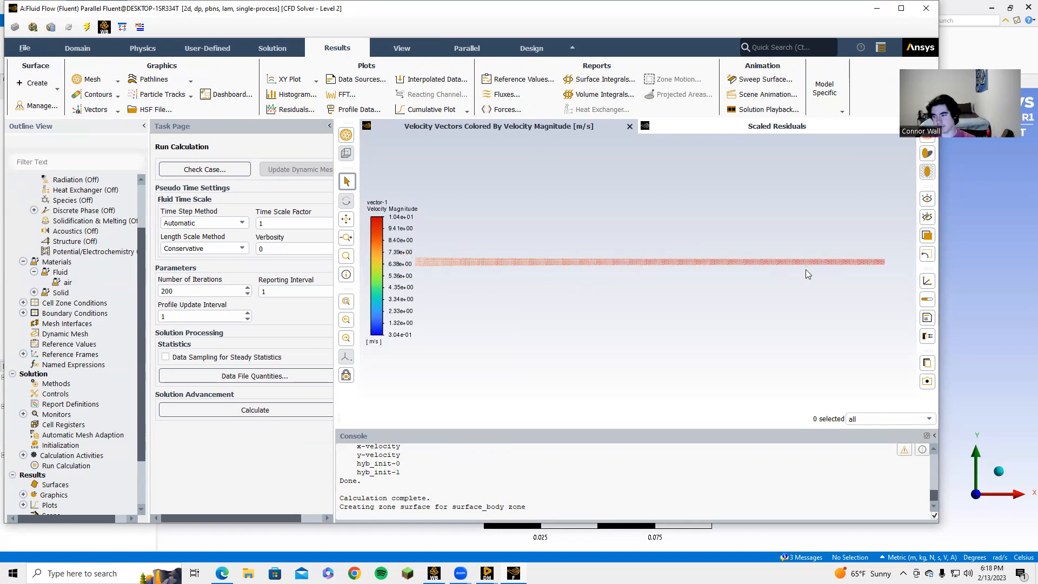
click(434, 573)
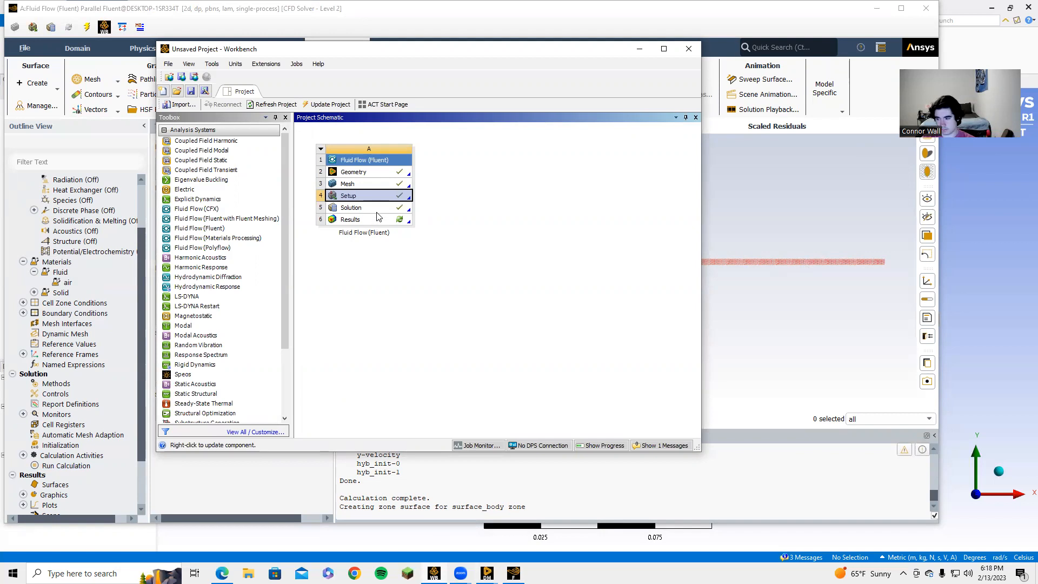
Step: Update the Results cell in the project schematic and launch it in CFD-Post
right_click(376, 224)
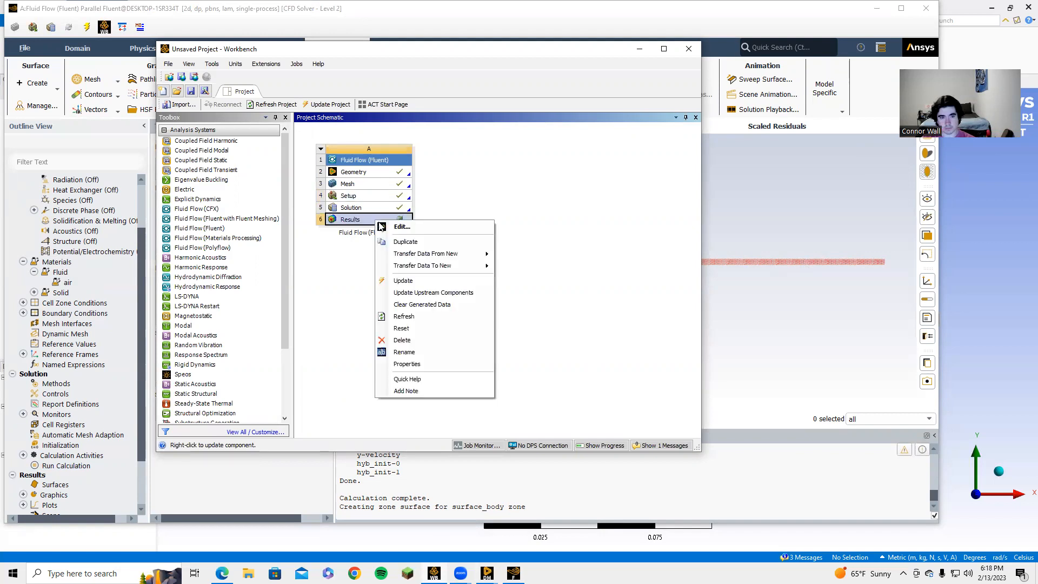
click(406, 278)
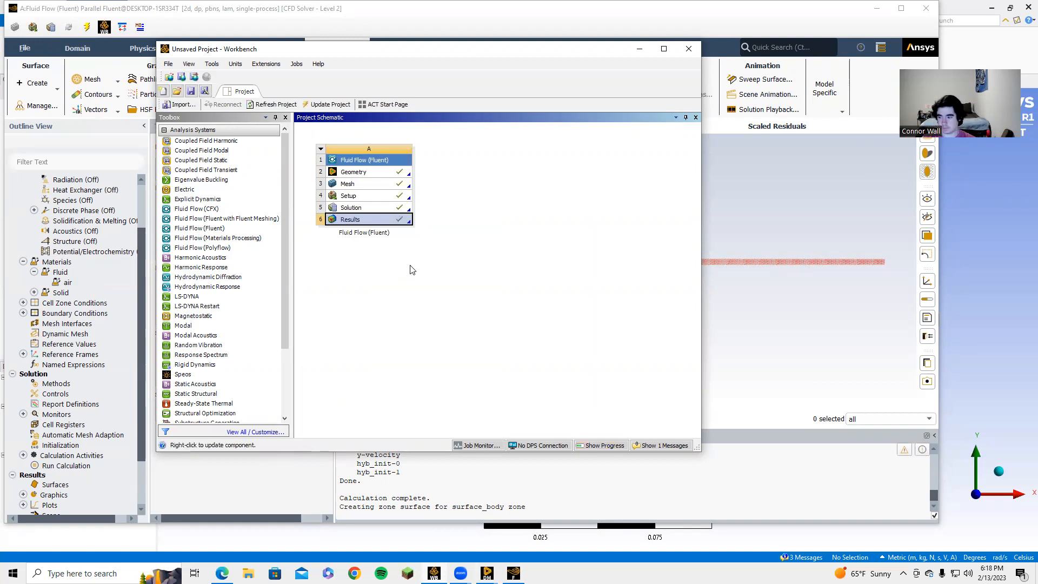
double_click(376, 223)
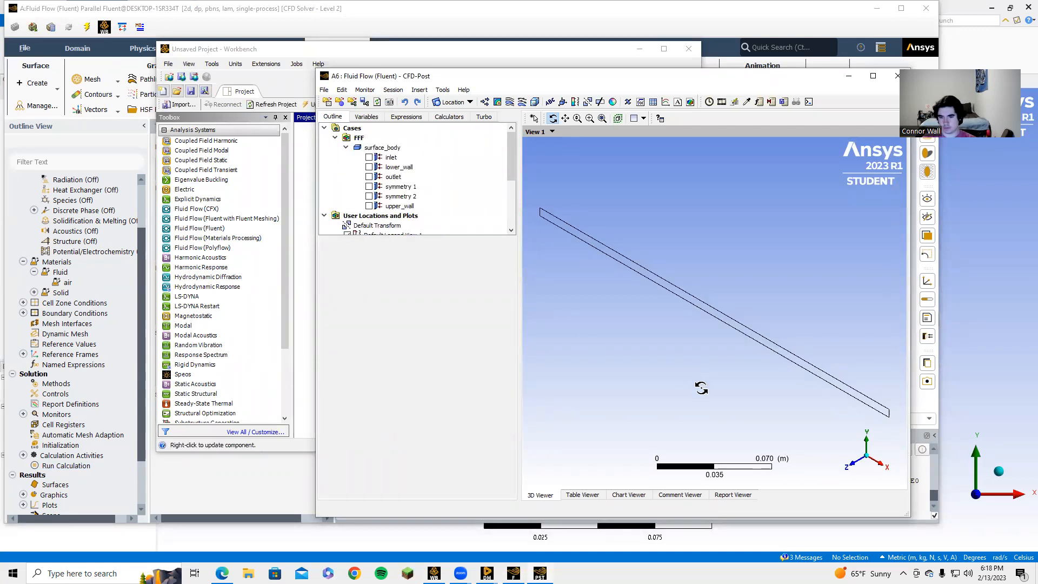
Step: View the channel along +Z and close the leftover DesignModeler window
click(858, 466)
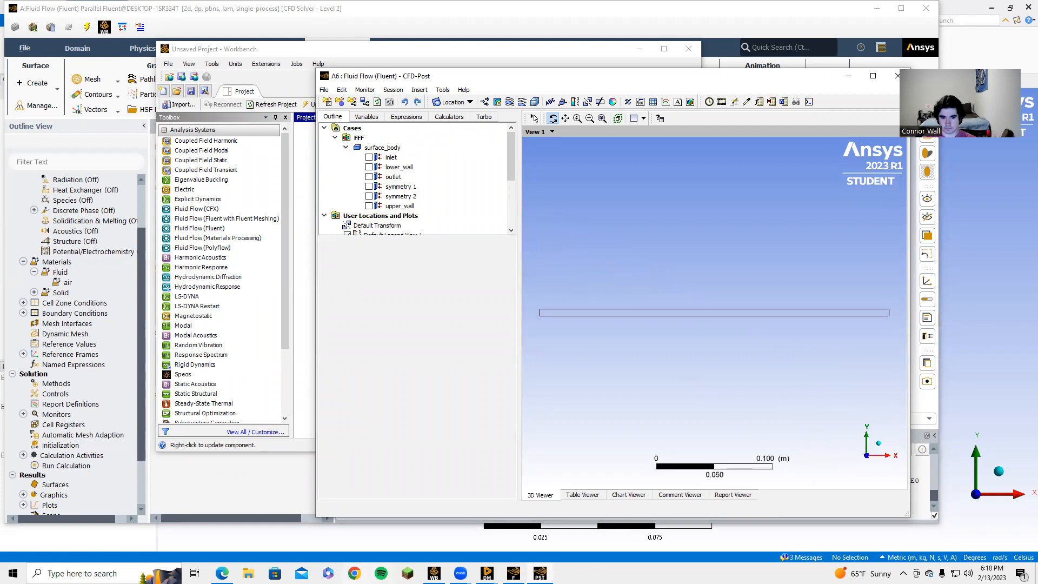
mouse_move(486, 573)
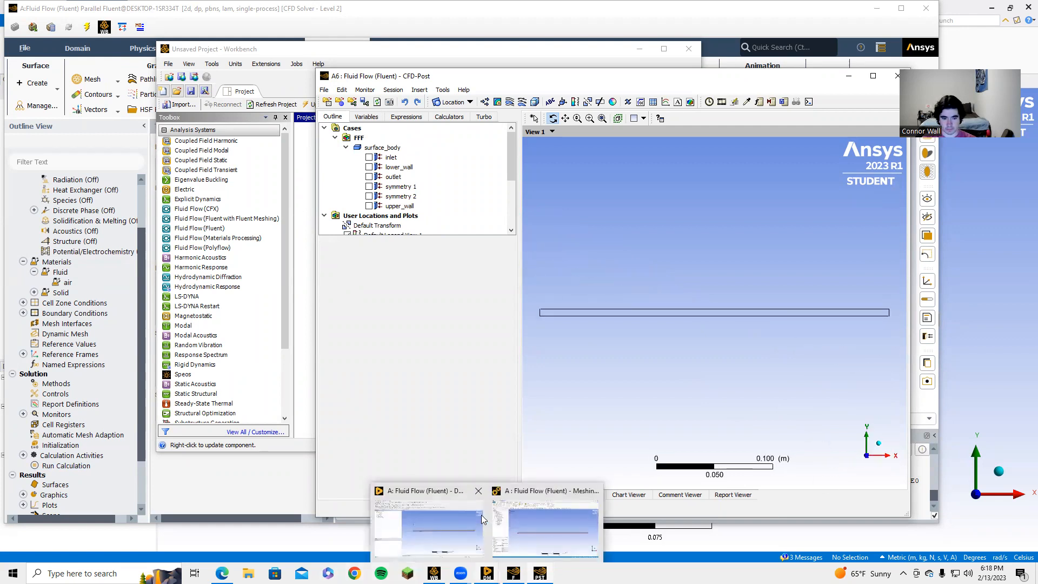
click(581, 500)
click(514, 573)
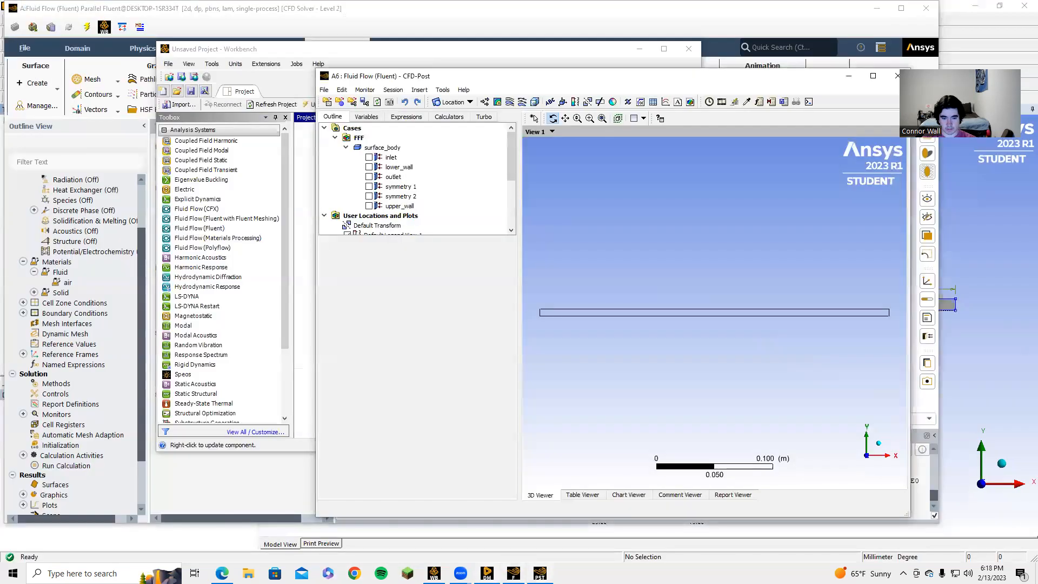
mouse_move(487, 573)
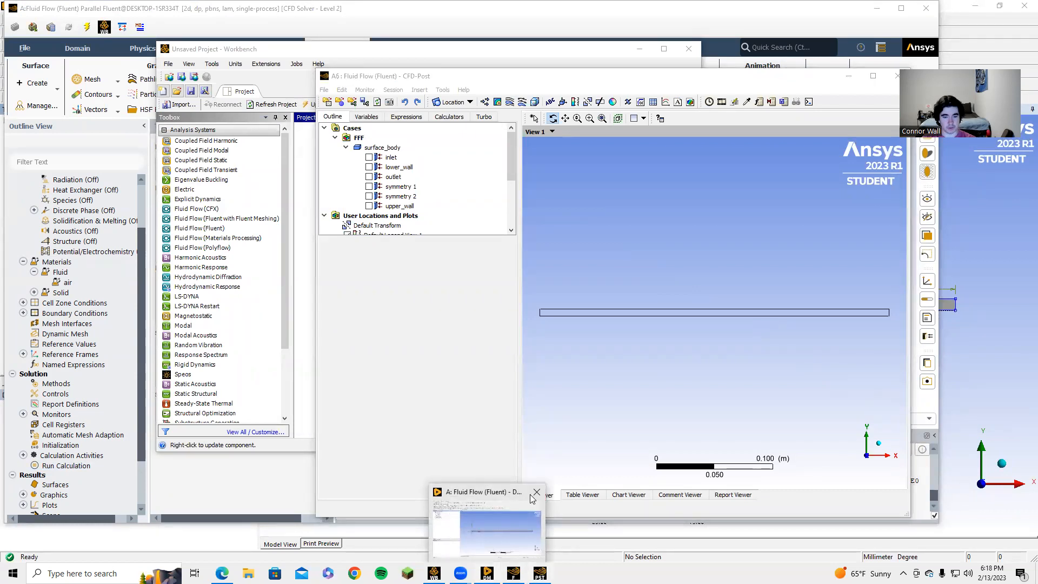
click(536, 492)
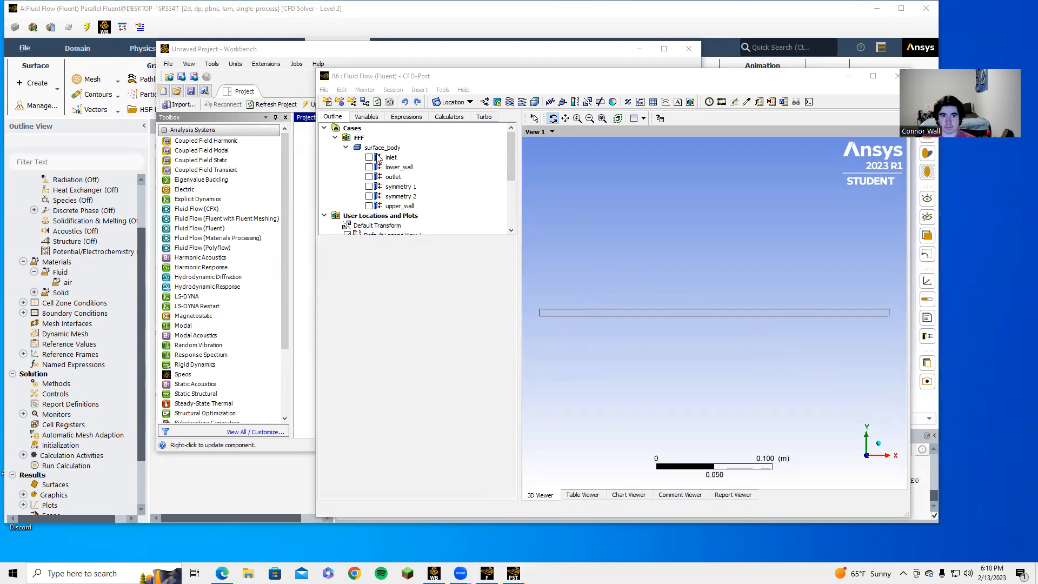
Step: Insert a new contour plot with the default name Contour 1
scroll(387, 188, down, 3)
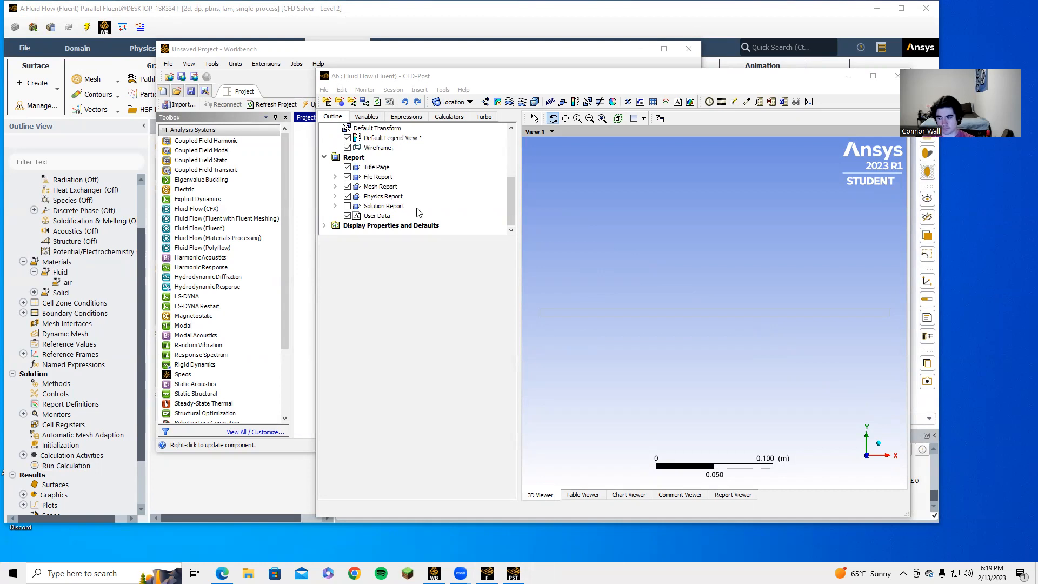
scroll(755, 311, up, 1)
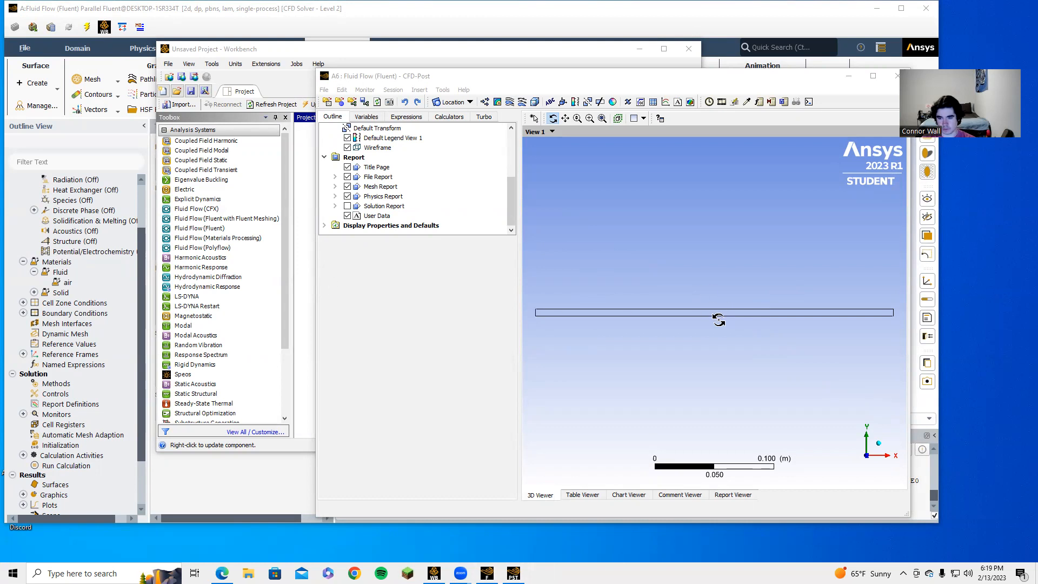
click(498, 102)
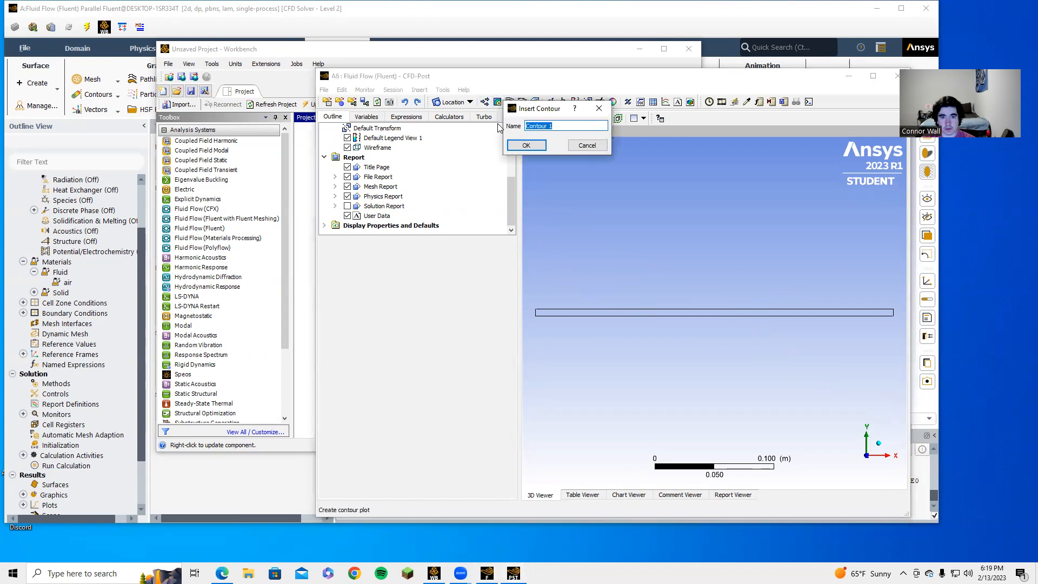
Step: Plot Contour 1 as Velocity u on symmetry 1
click(526, 145)
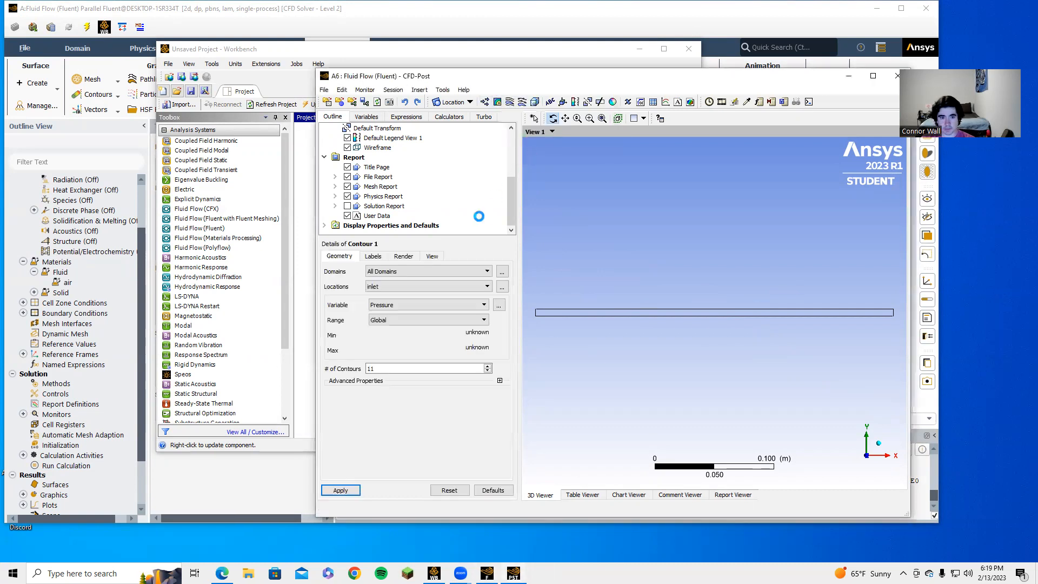
click(435, 285)
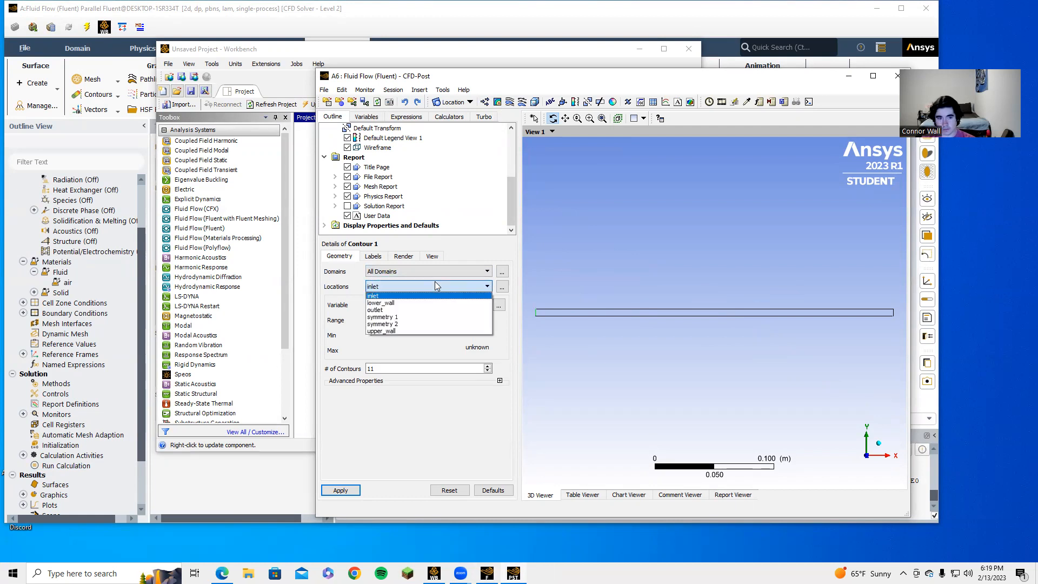
click(406, 317)
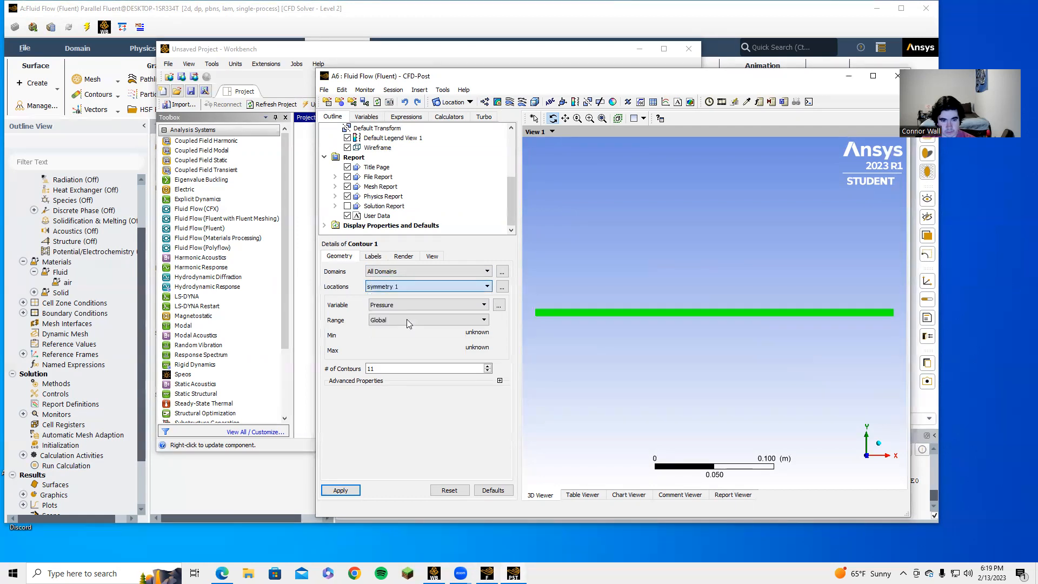
click(408, 304)
click(398, 338)
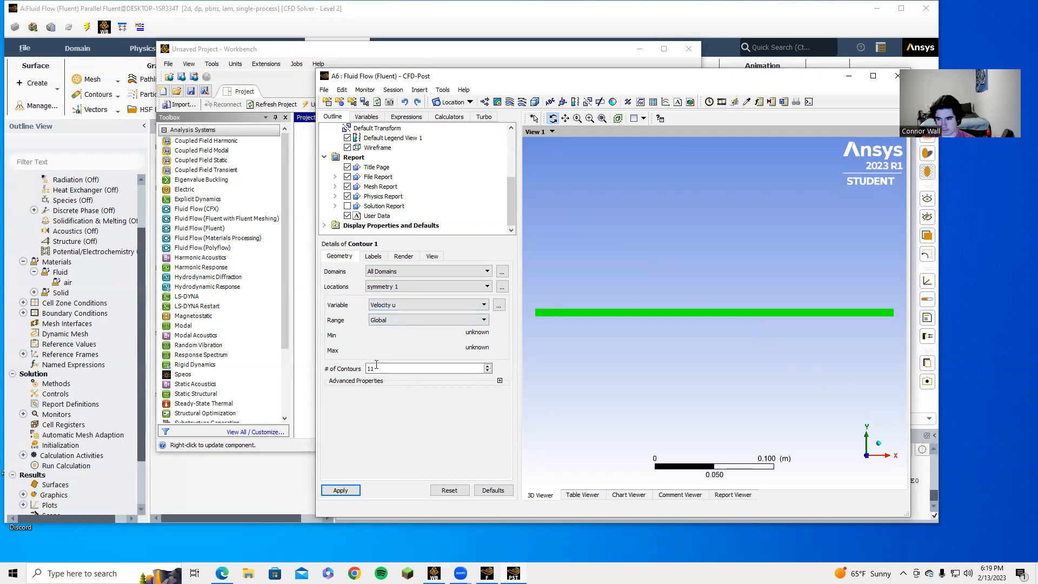
click(341, 491)
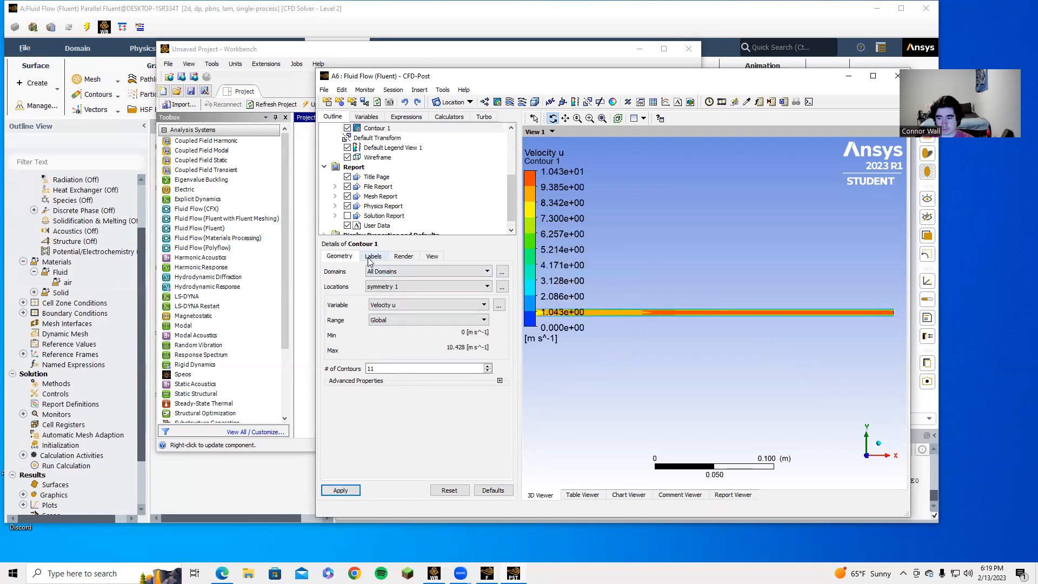
Step: Redraw the Velocity u contour with 100 contour levels
double_click(372, 368)
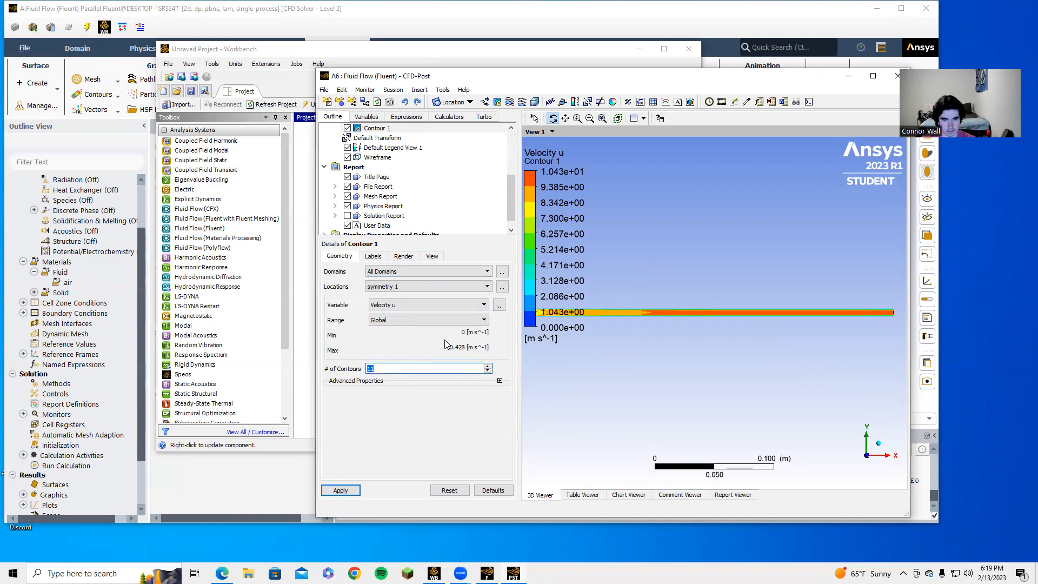
click(350, 490)
key(BackSpace)
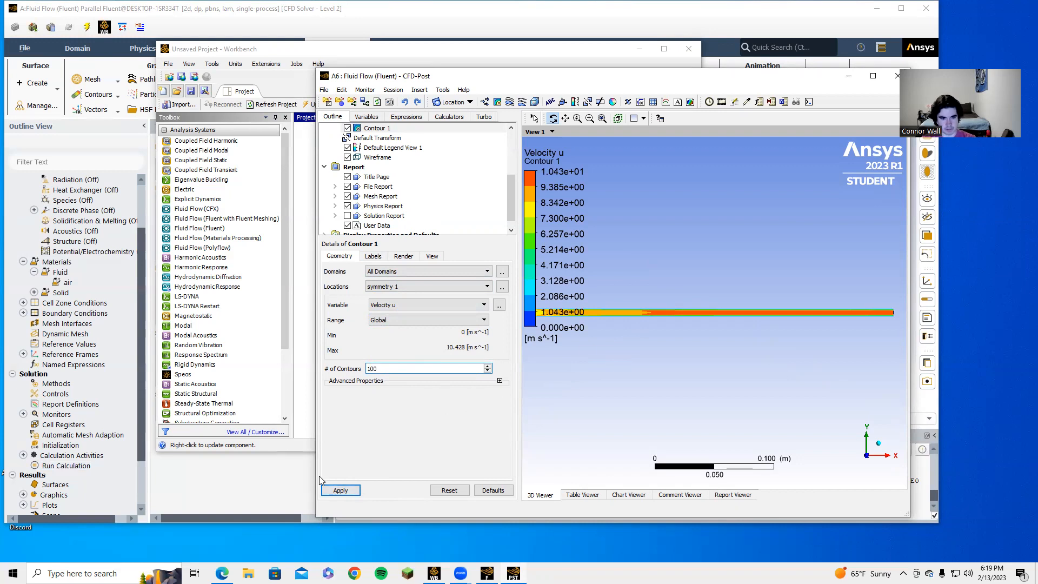
click(341, 490)
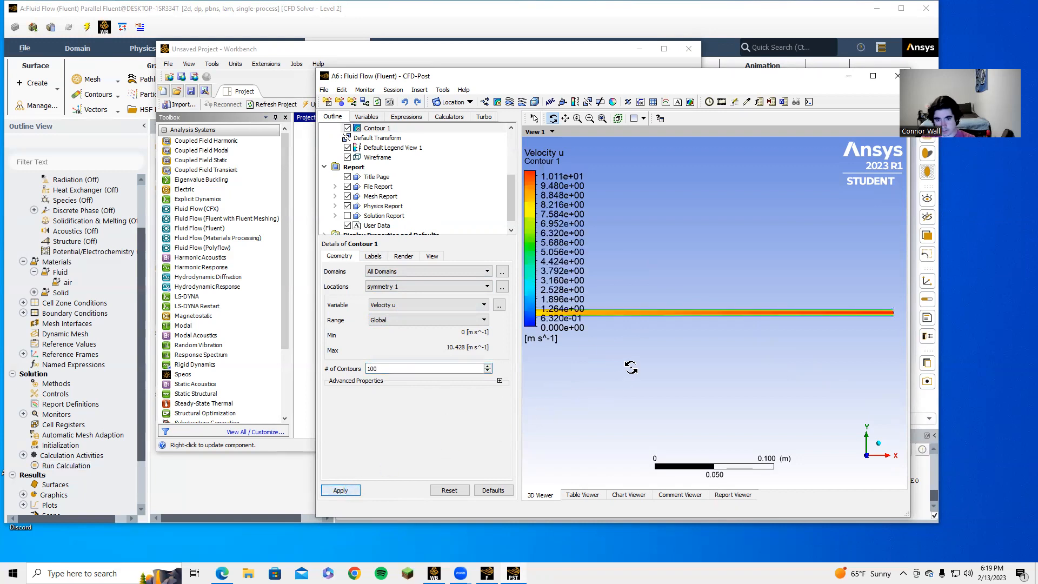
Step: Review Contour 1's Labels, Render and View settings
click(373, 257)
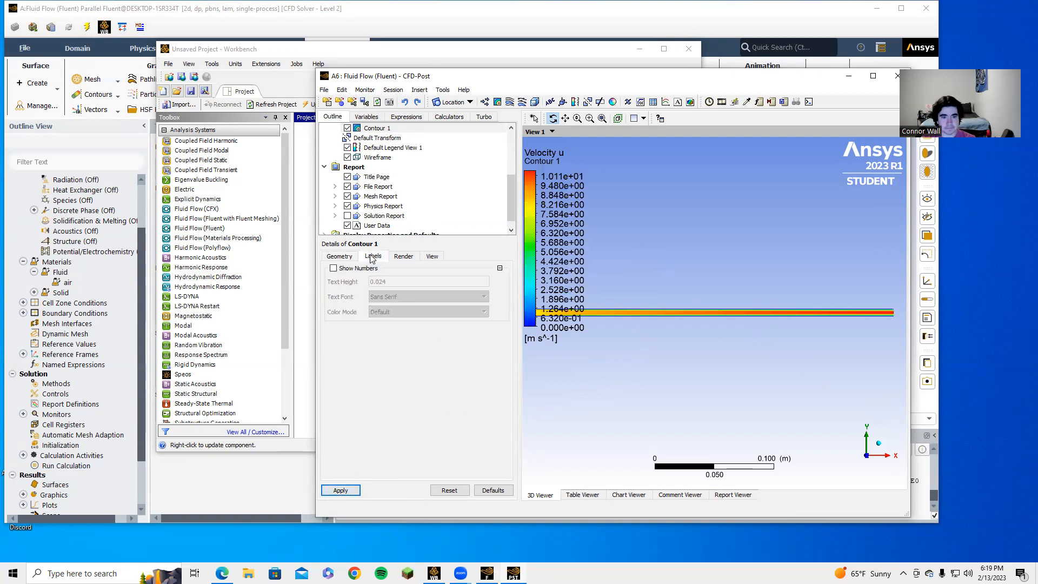
click(405, 257)
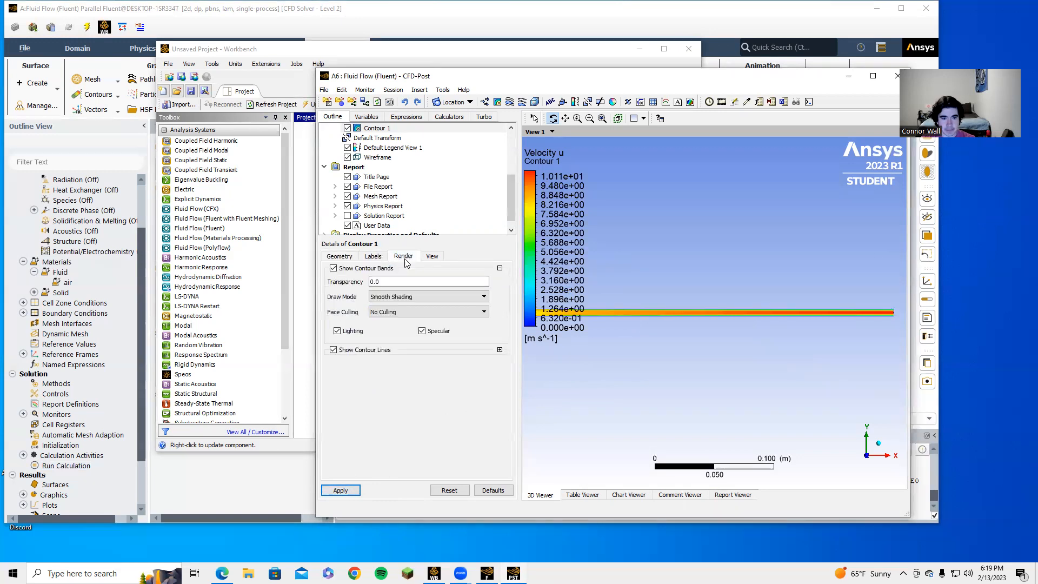
click(432, 257)
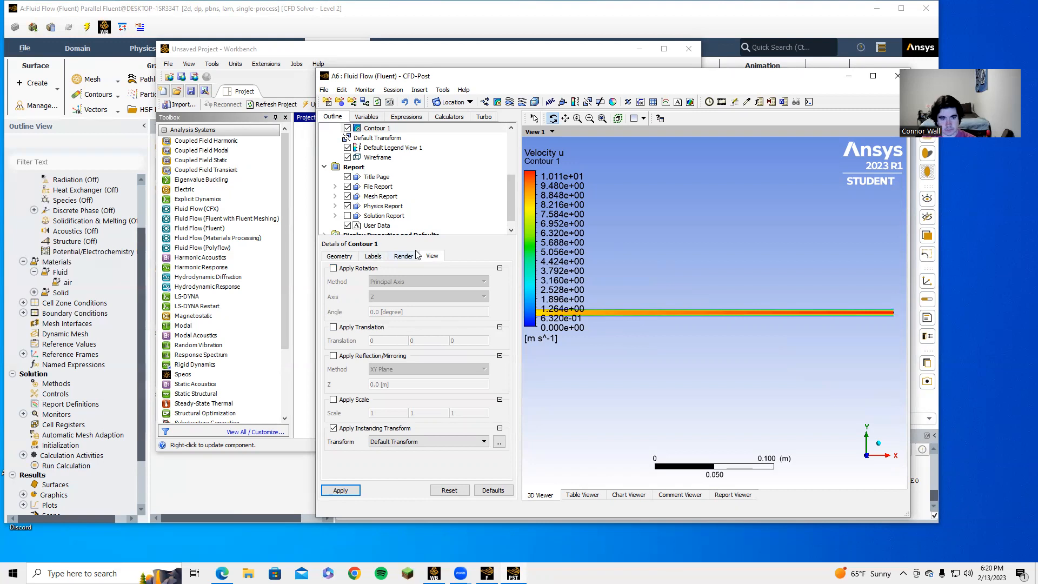
scroll(388, 209, up, 2)
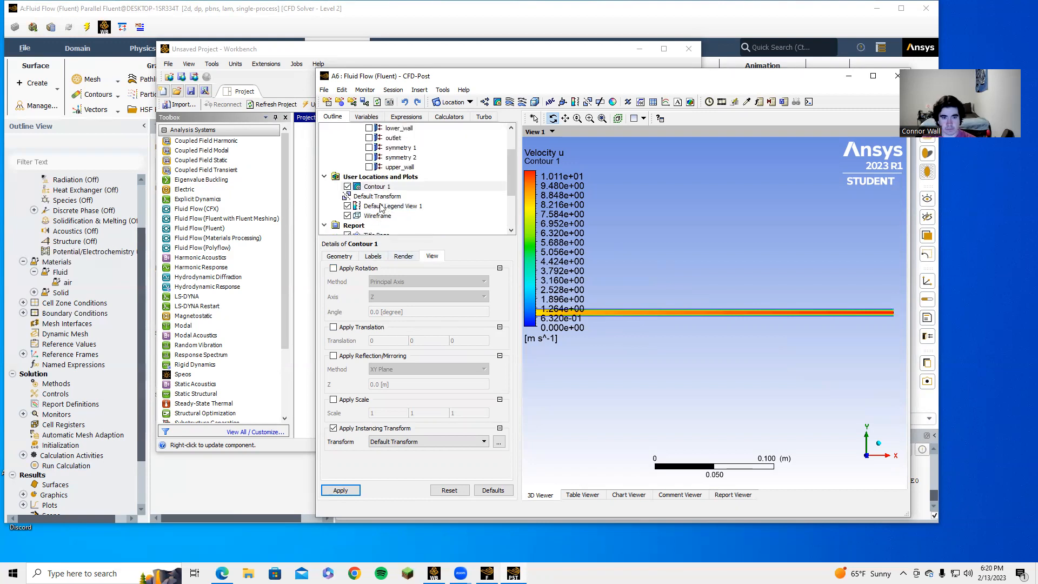
Step: Give Default Legend View 1 a Variable title and horizontal orientation, with the channel back flat
click(384, 206)
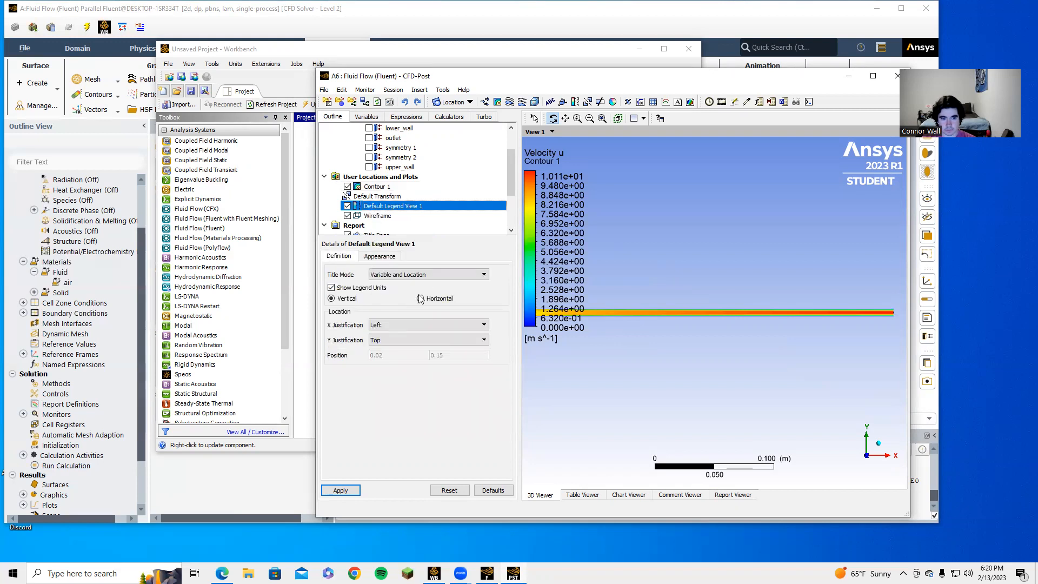
click(427, 275)
click(415, 291)
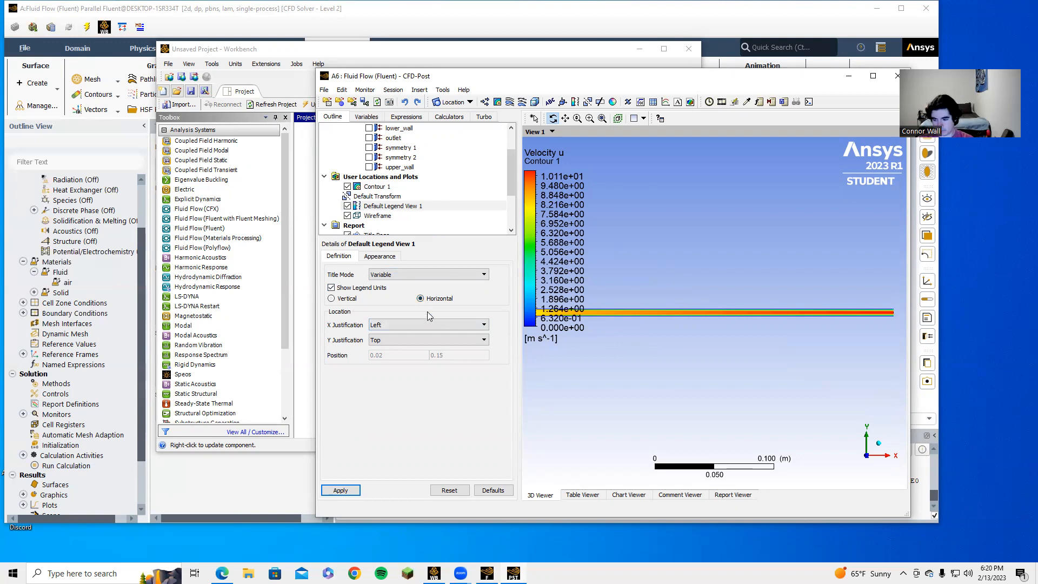
click(340, 490)
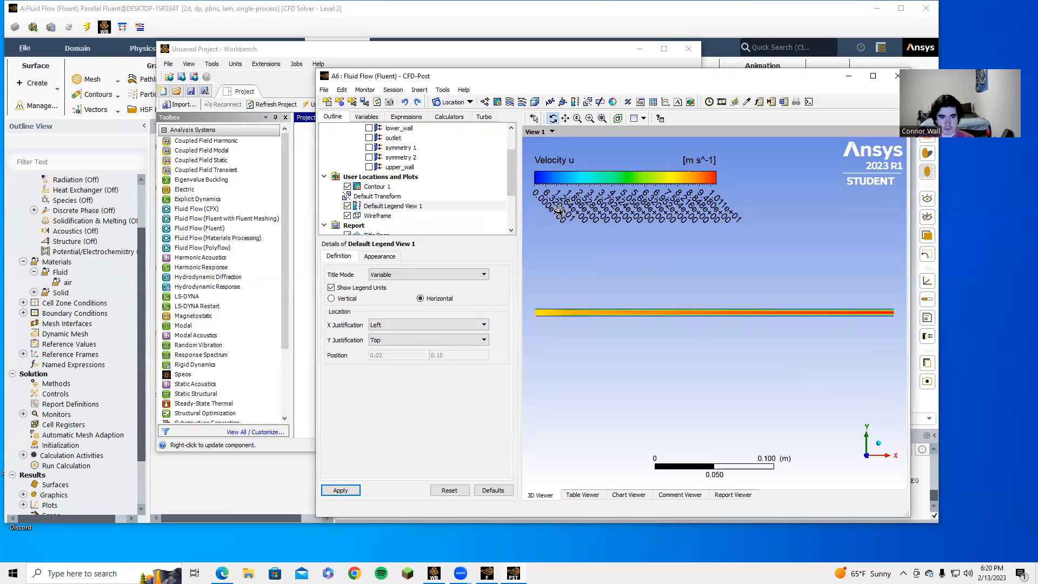
mouse_move(670, 282)
mouse_down()
mouse_move(661, 300)
mouse_move(665, 292)
mouse_up()
drag(689, 393, 759, 218)
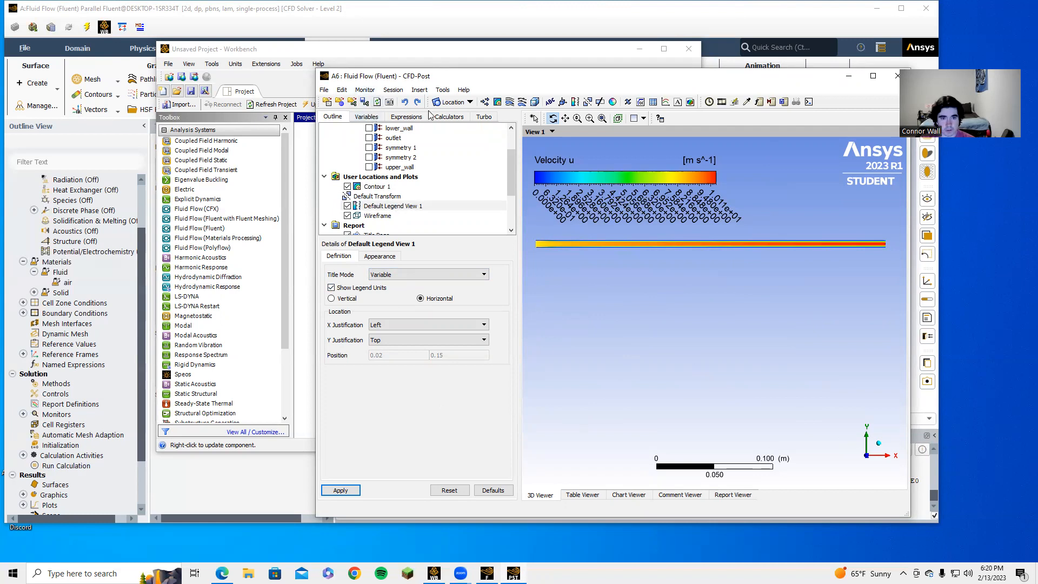
Step: Insert a new line location named Midpoint
click(450, 102)
click(462, 142)
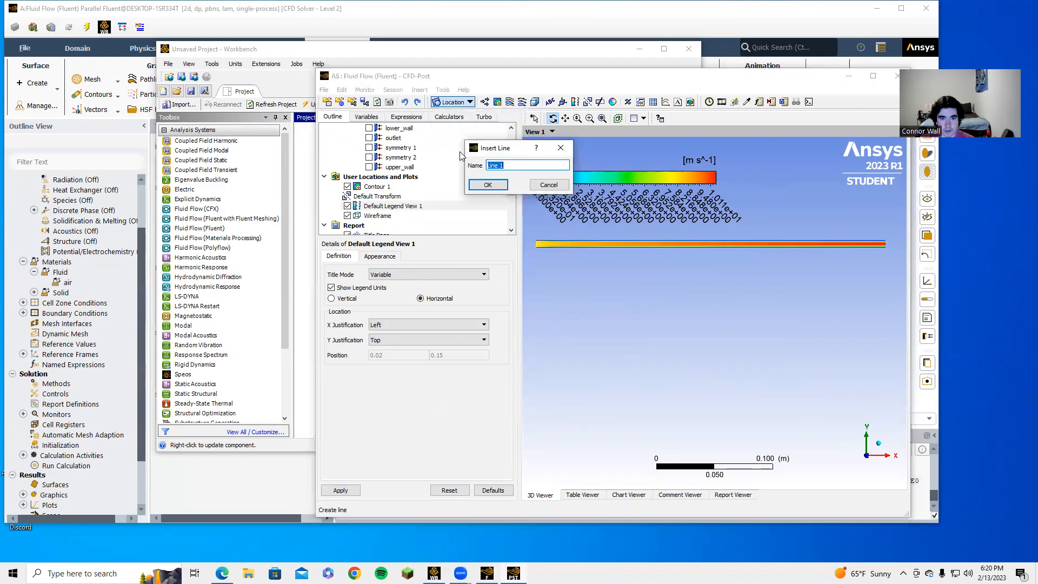
text(Mi)
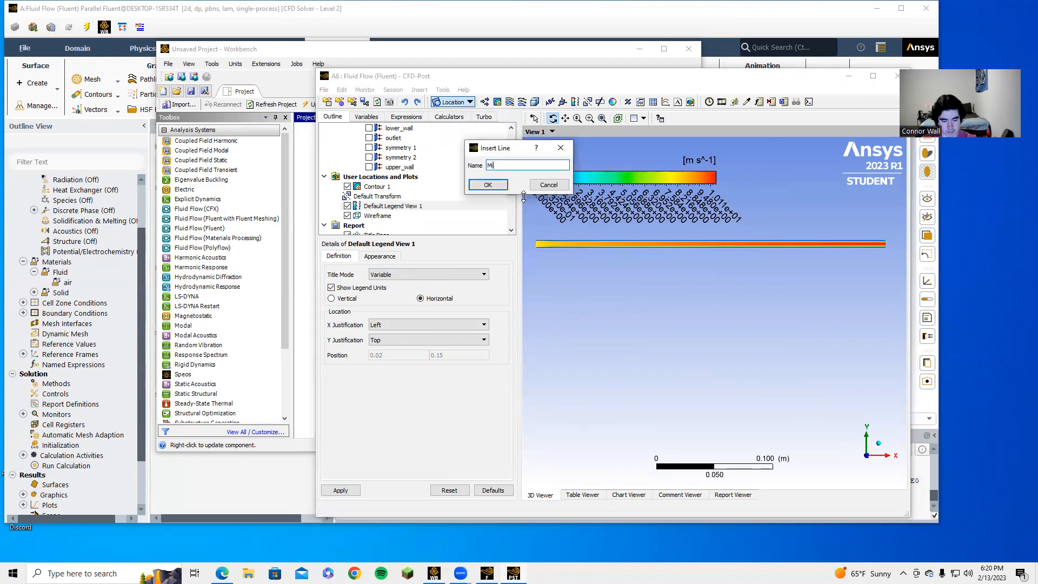
text(dpoint)
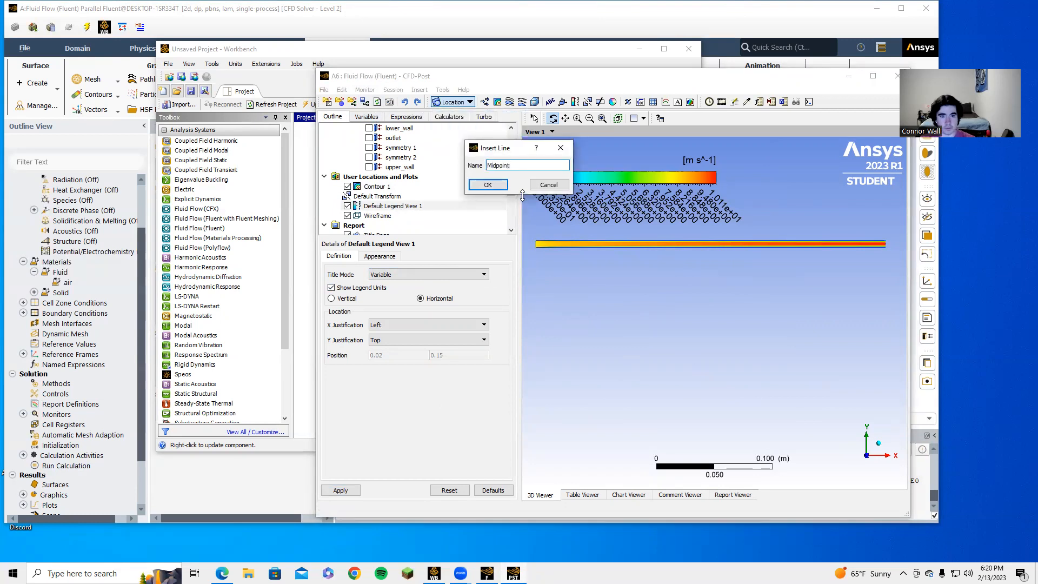
click(492, 185)
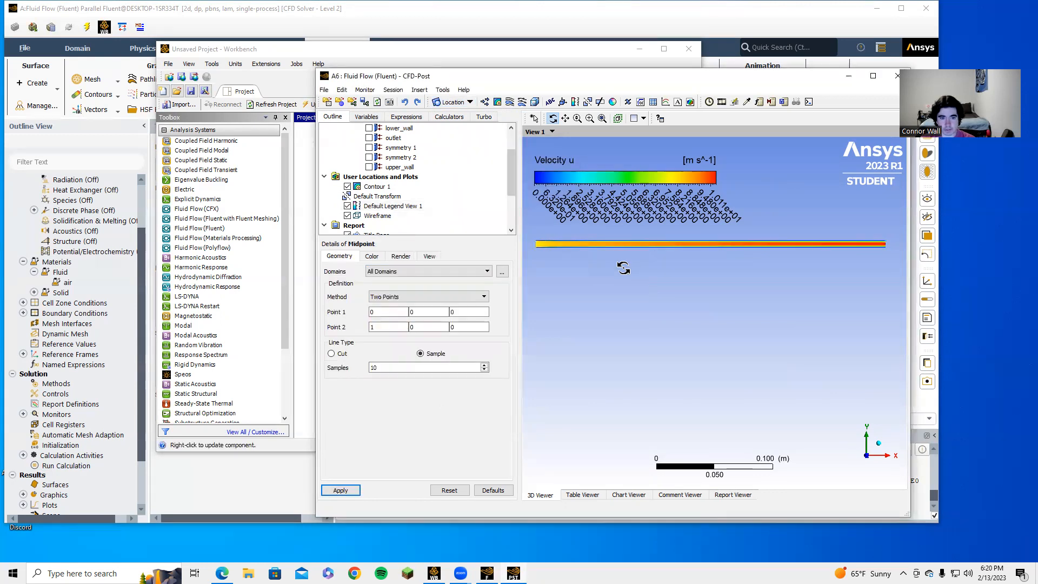
Step: Set the x coordinate of both Point 1 and Point 2 to 0.15
click(377, 312)
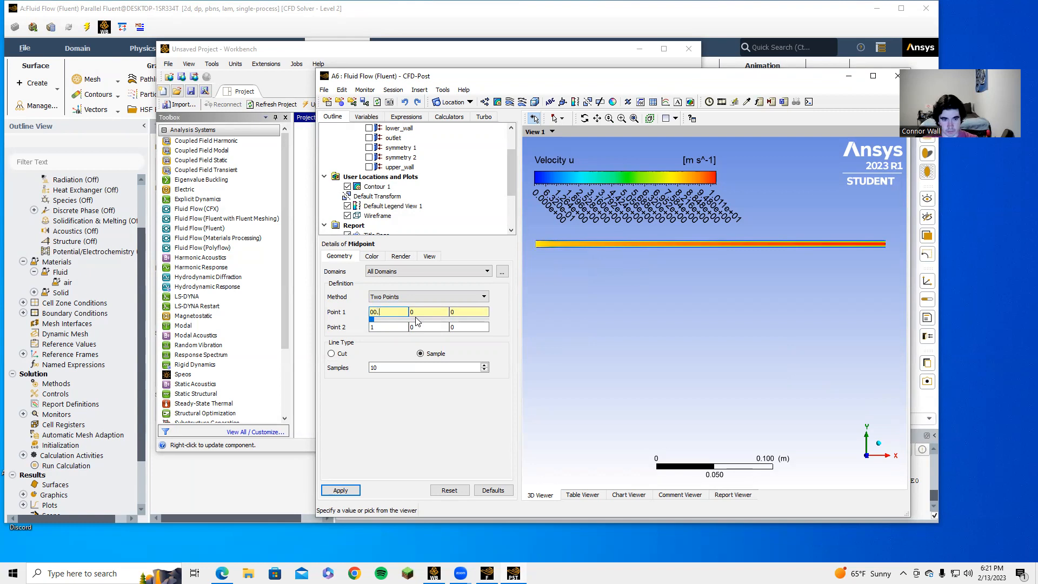
text(150)
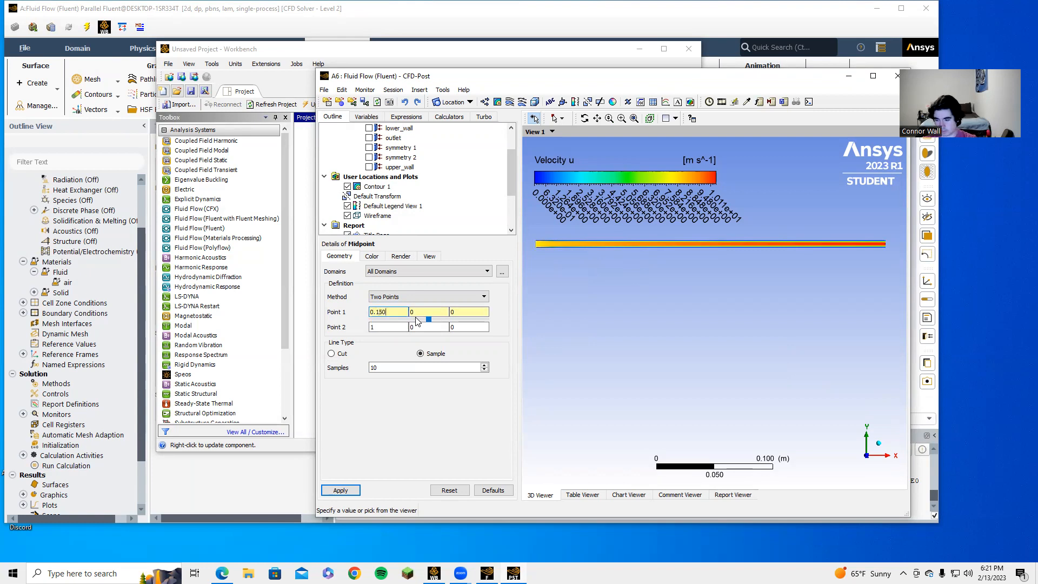
click(393, 325)
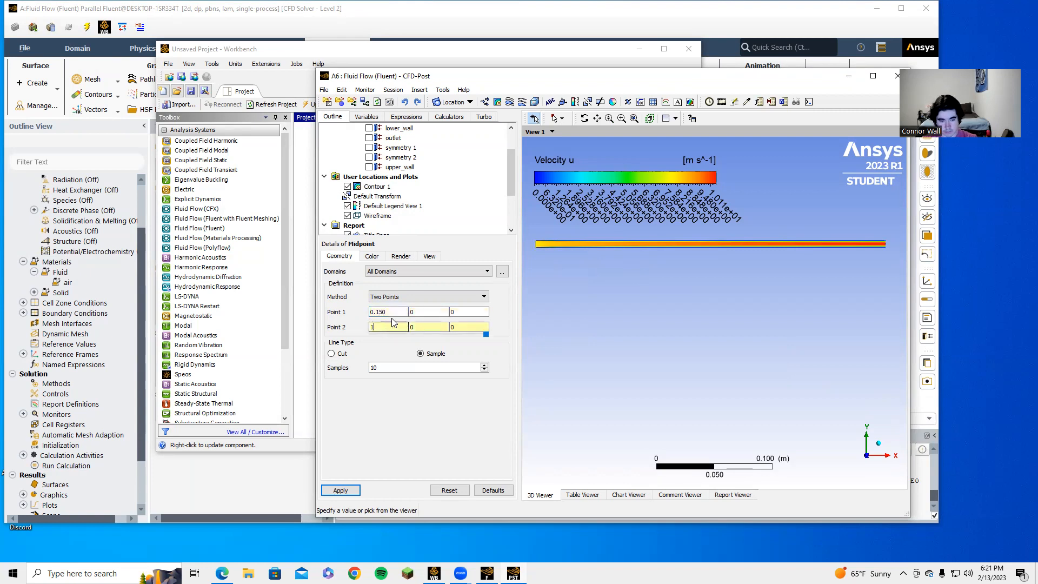
key(BackSpace)
text(0.150)
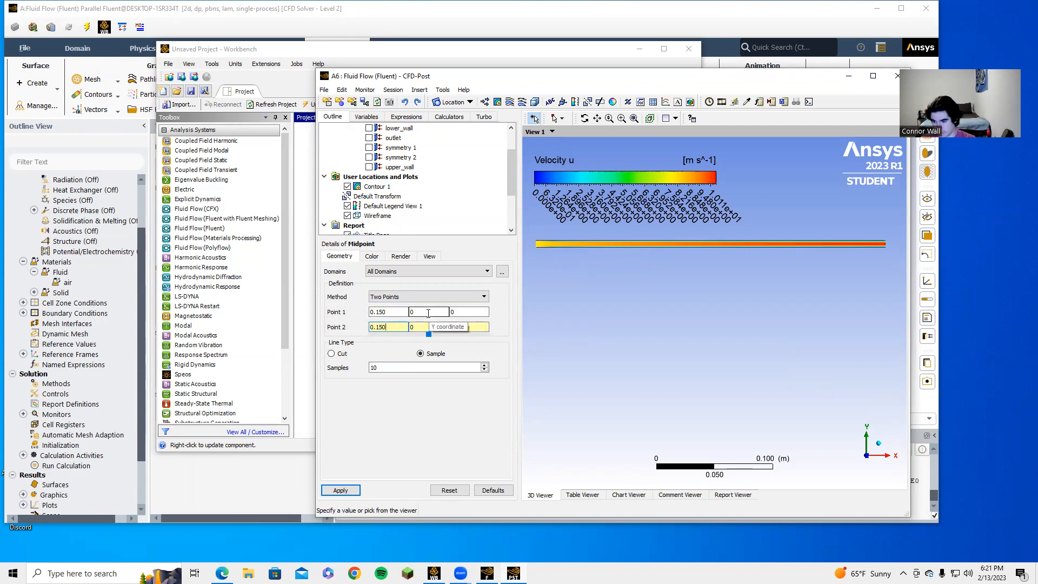
Step: Set Point 1 y to 0 and Point 2 y to 0.006, use 100 samples, and apply
click(428, 313)
key(BackSpace)
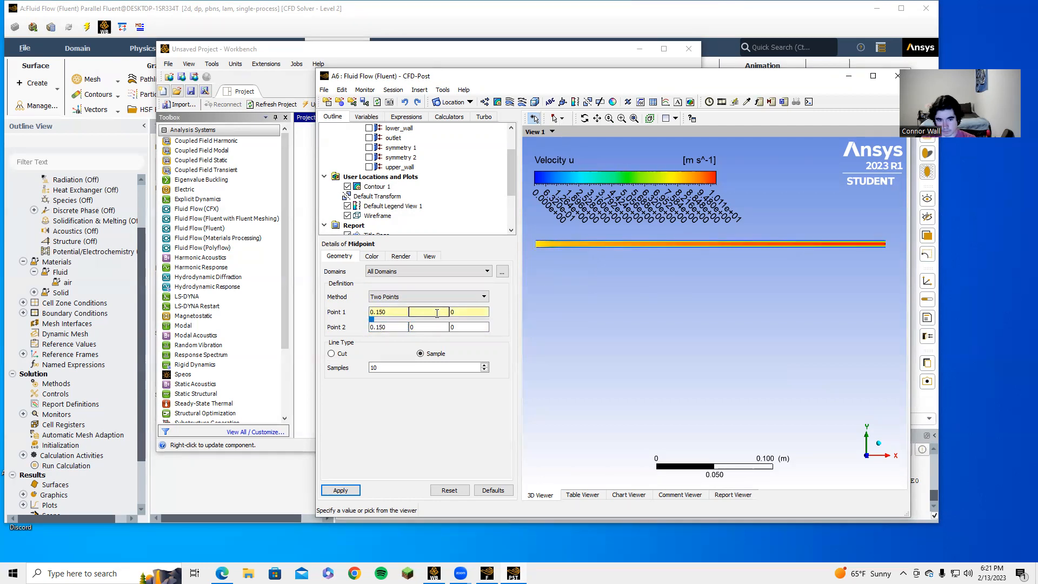
text(0)
click(427, 328)
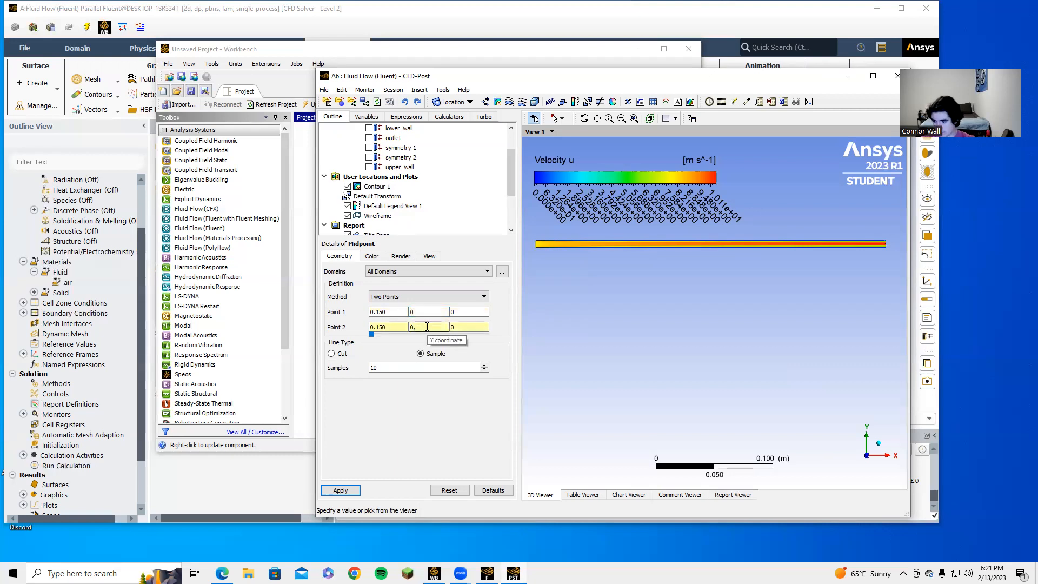
text(.006)
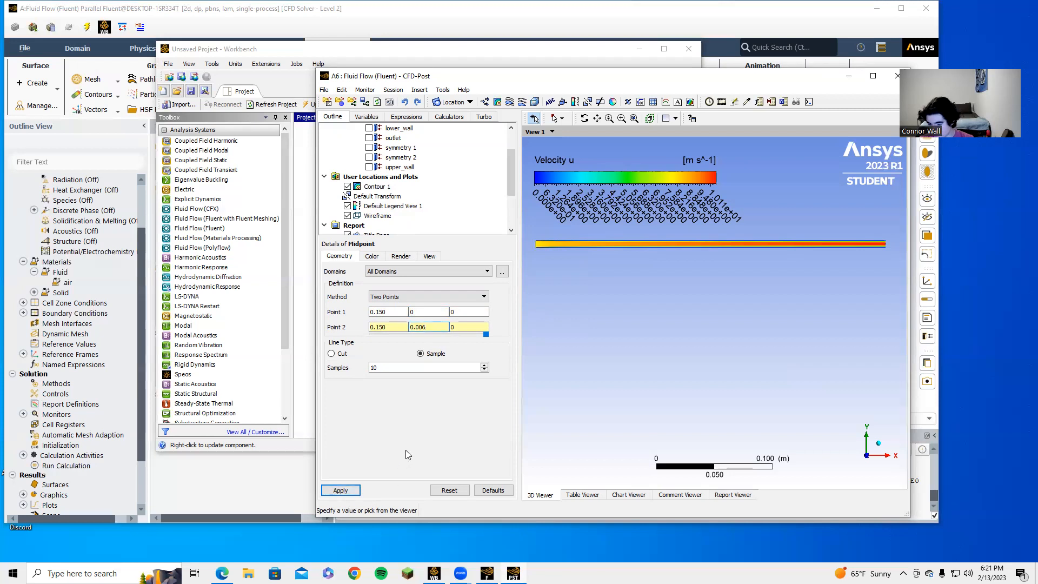
click(413, 368)
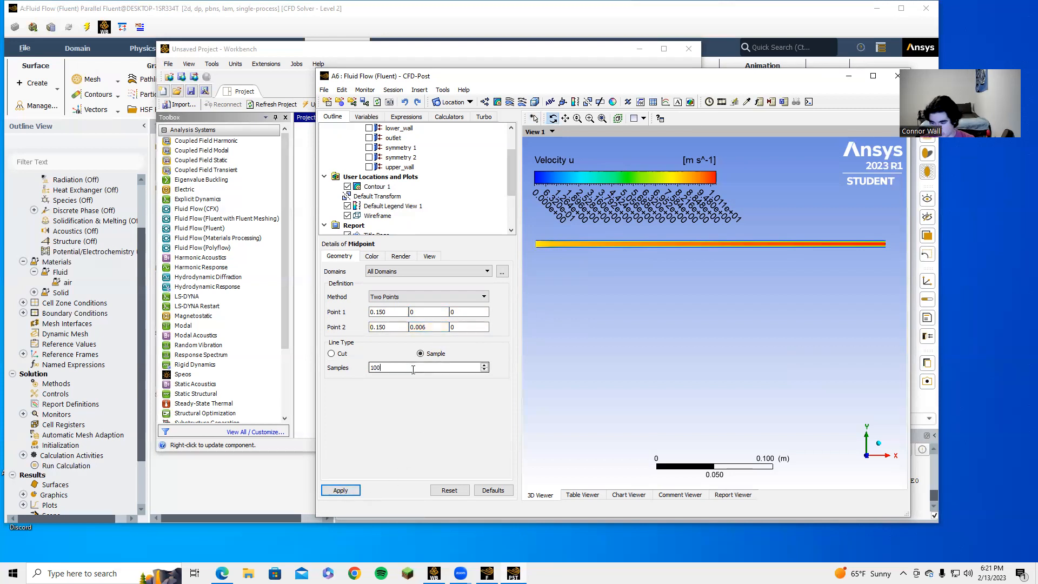
click(339, 490)
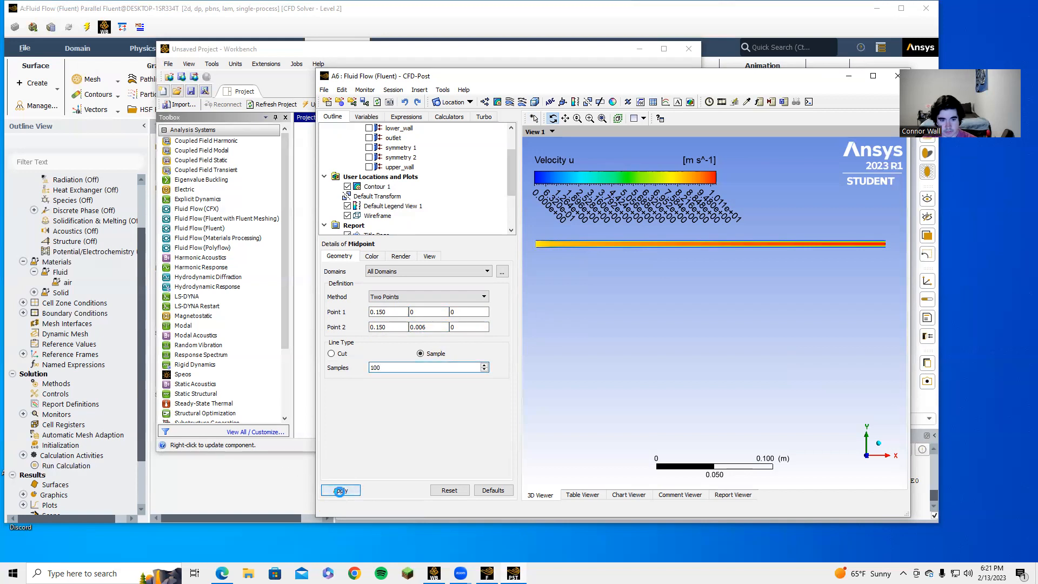
Step: Hide and reshow Contour 1 to check the Midpoint line, then open and close Insert
click(347, 187)
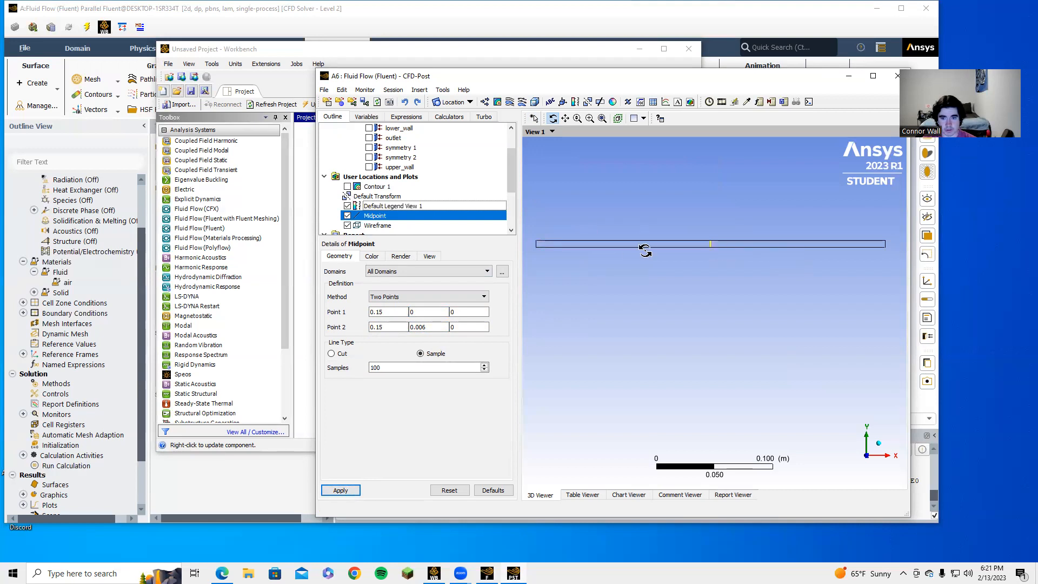
click(347, 186)
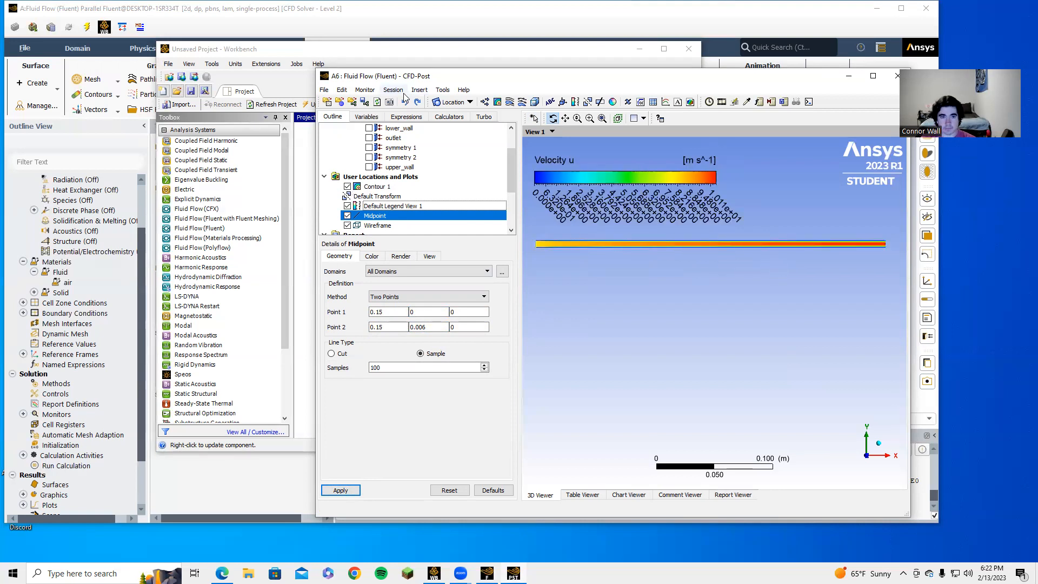
click(420, 90)
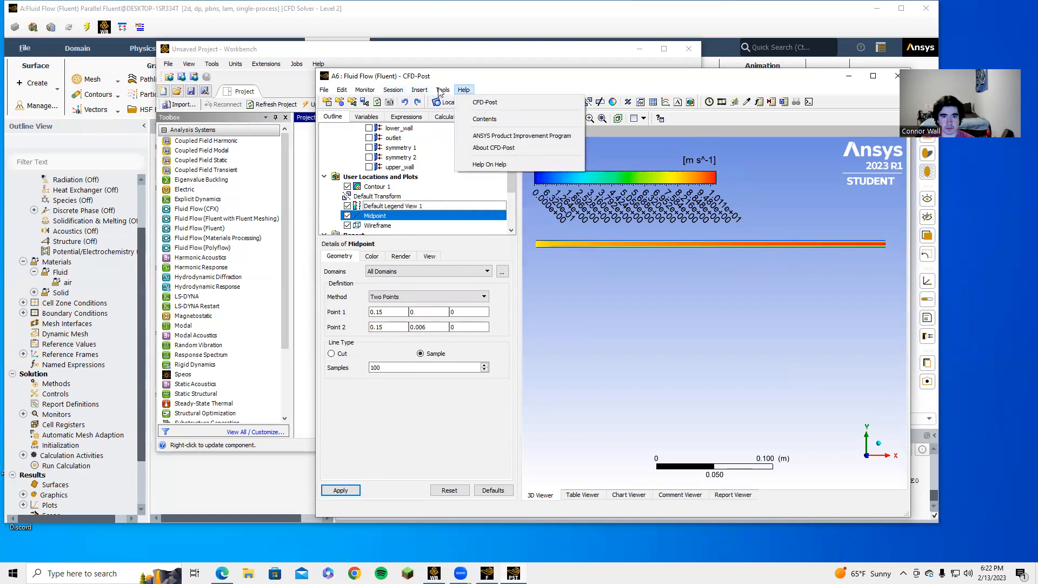
click(519, 79)
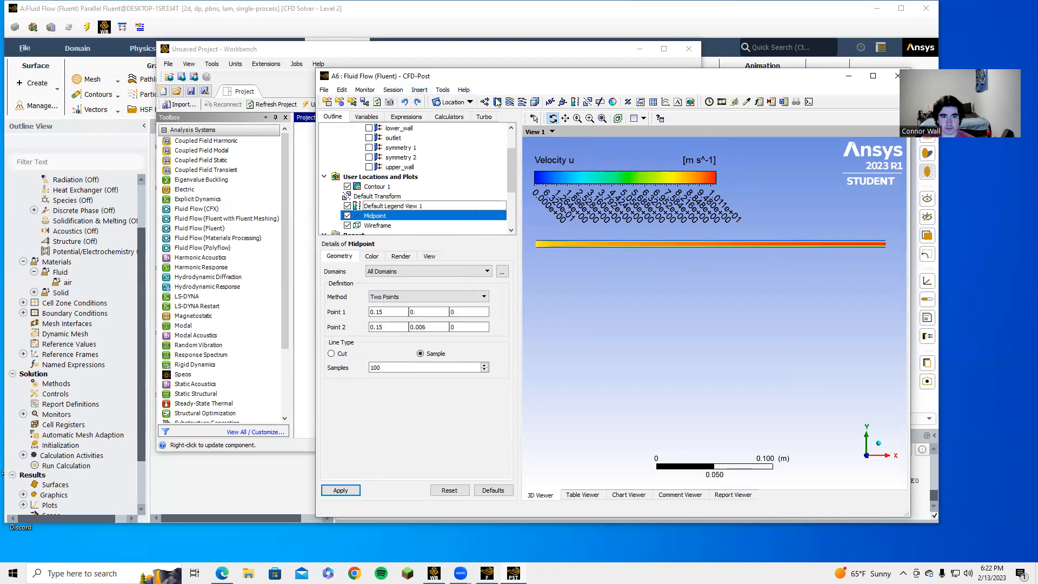
Step: Insert a new line location named Endpoint
click(464, 103)
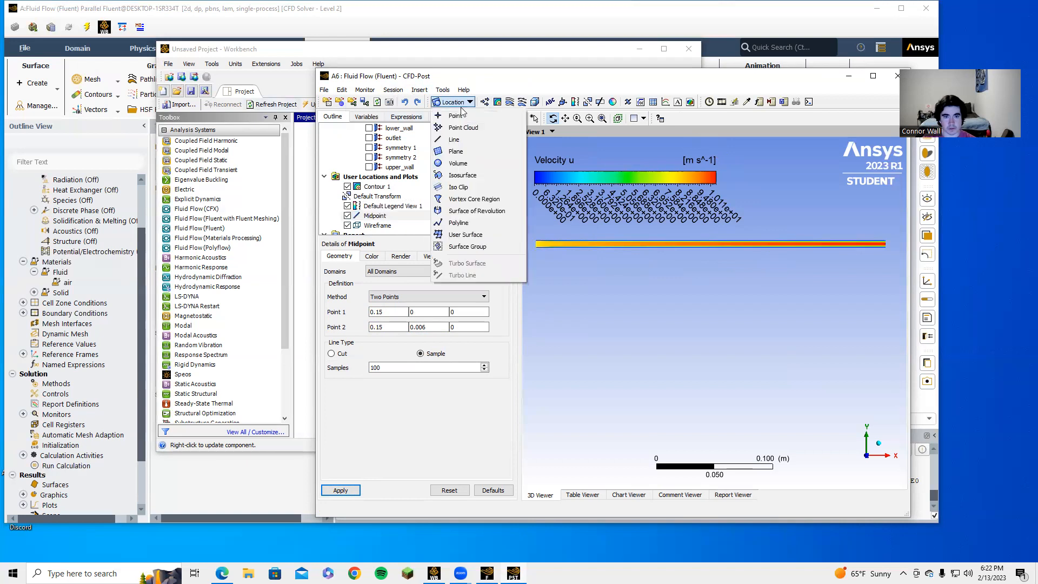
click(454, 140)
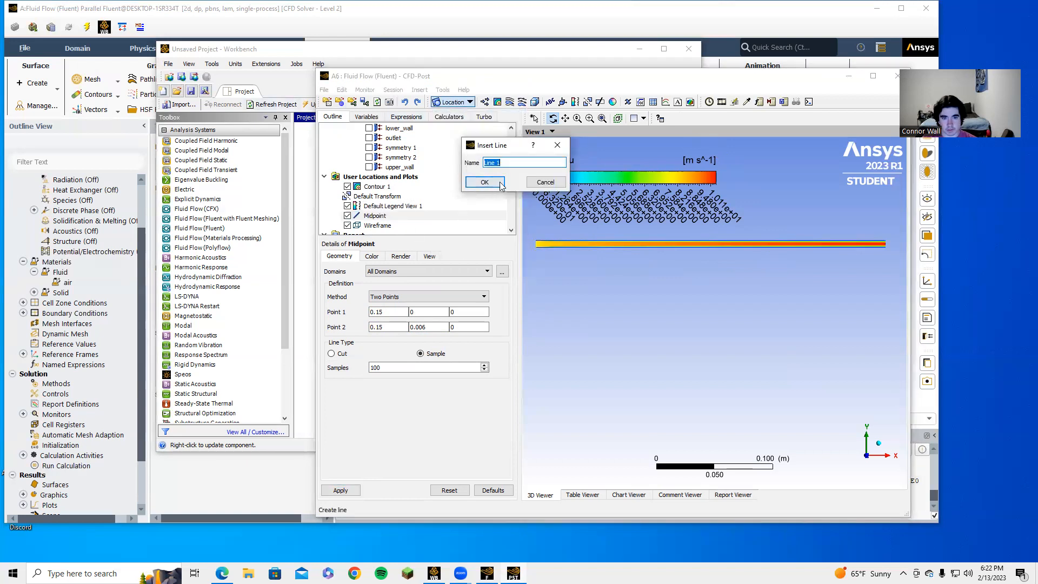
text(Endpoint)
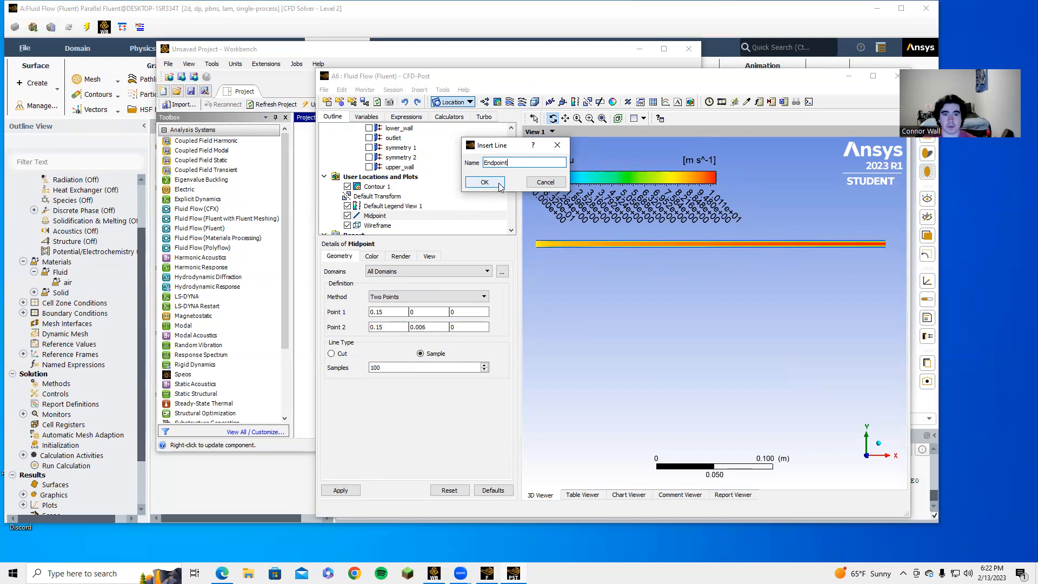
click(500, 185)
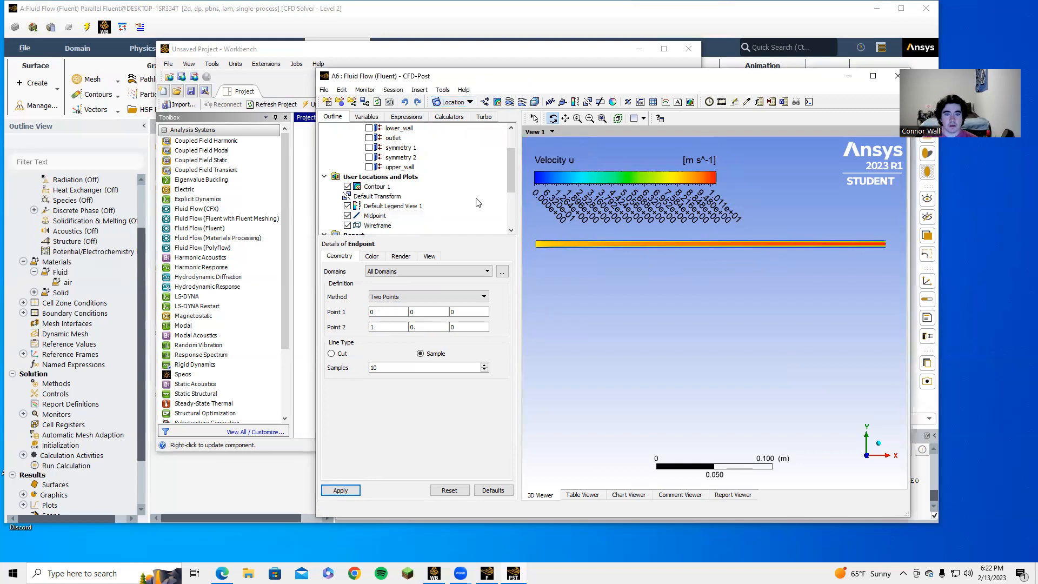
Step: Enter the x coordinate of the Endpoint line's first point
click(392, 311)
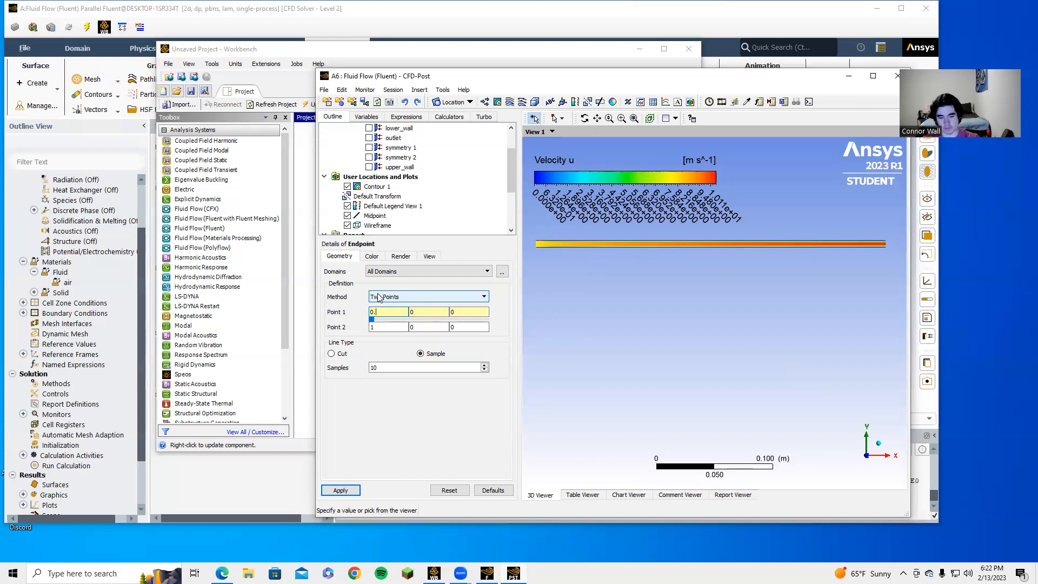
text(290)
click(389, 313)
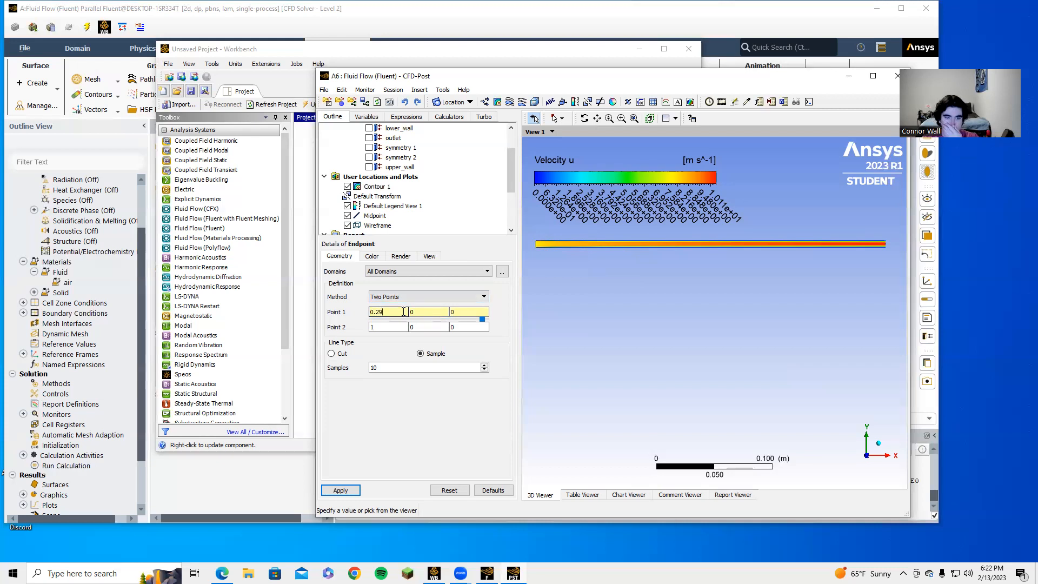
text(5)
key(Tab)
key(BackSpace)
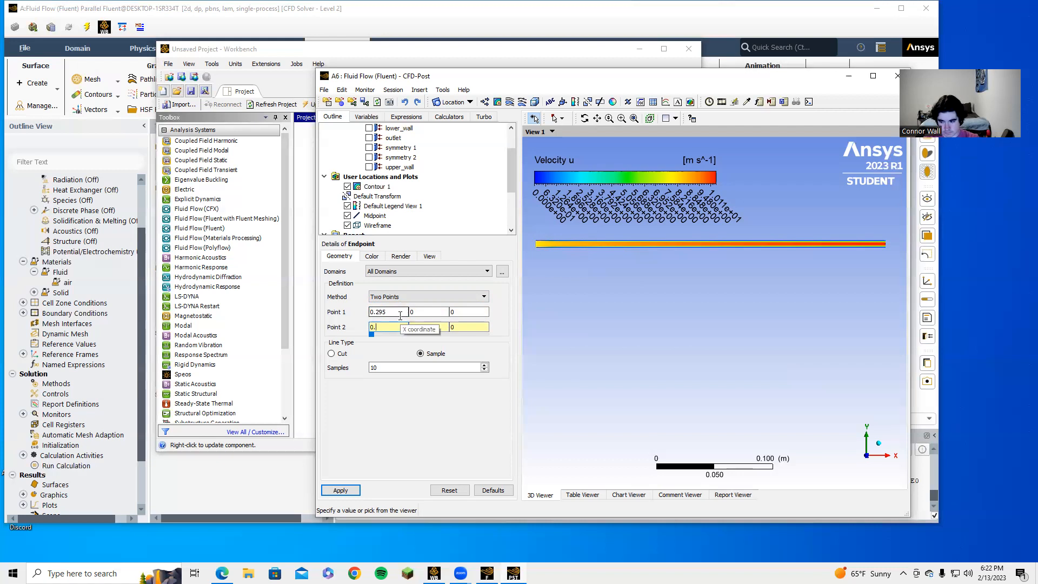
click(400, 313)
key(BackSpace)
text(9)
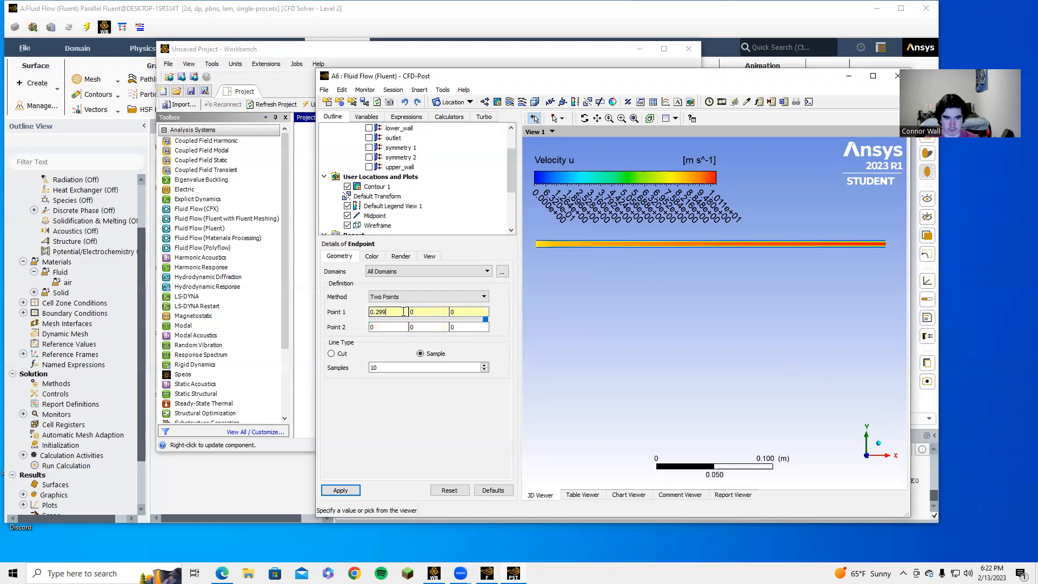
Step: Fill in the second point with y = 0.006 and set 100 samples
click(393, 326)
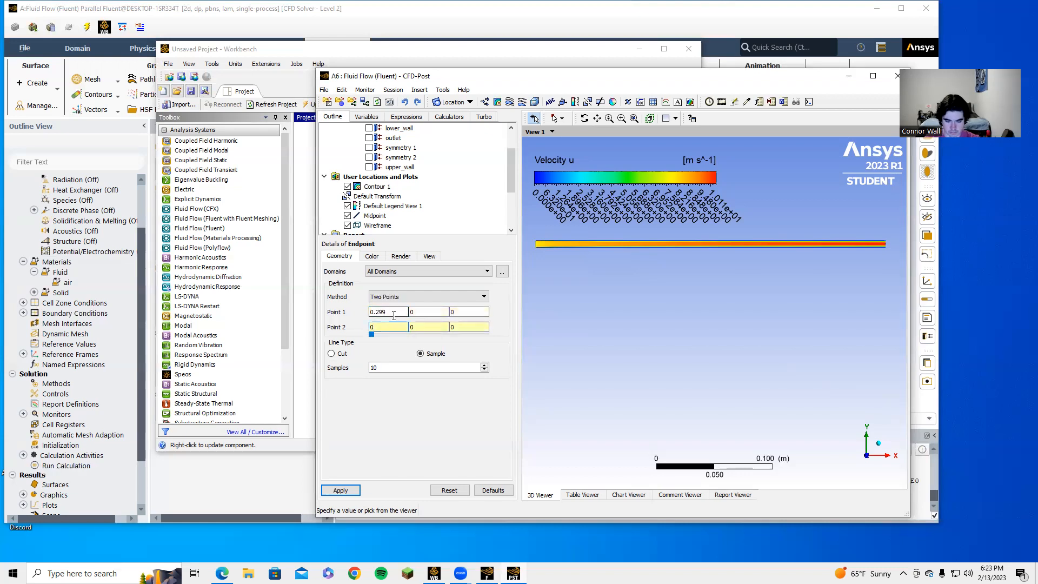
text(.)
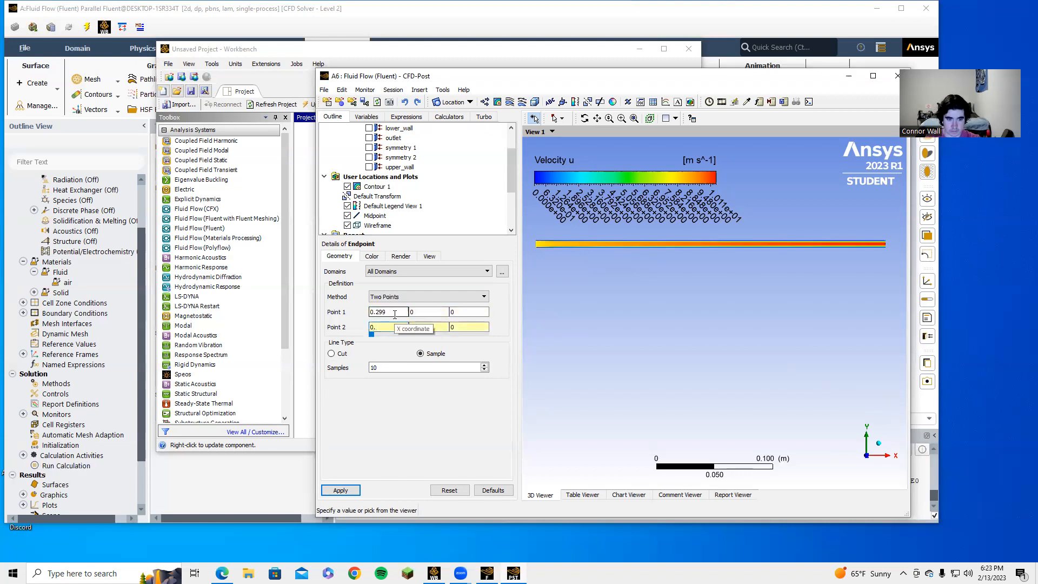
click(395, 313)
key(BackSpace)
text(5)
click(392, 326)
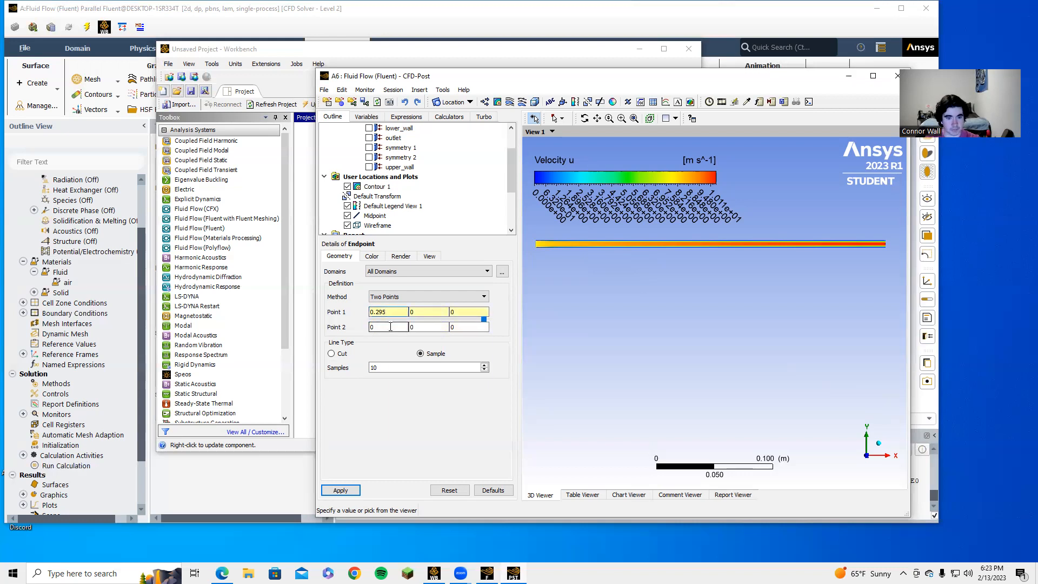
text(.95)
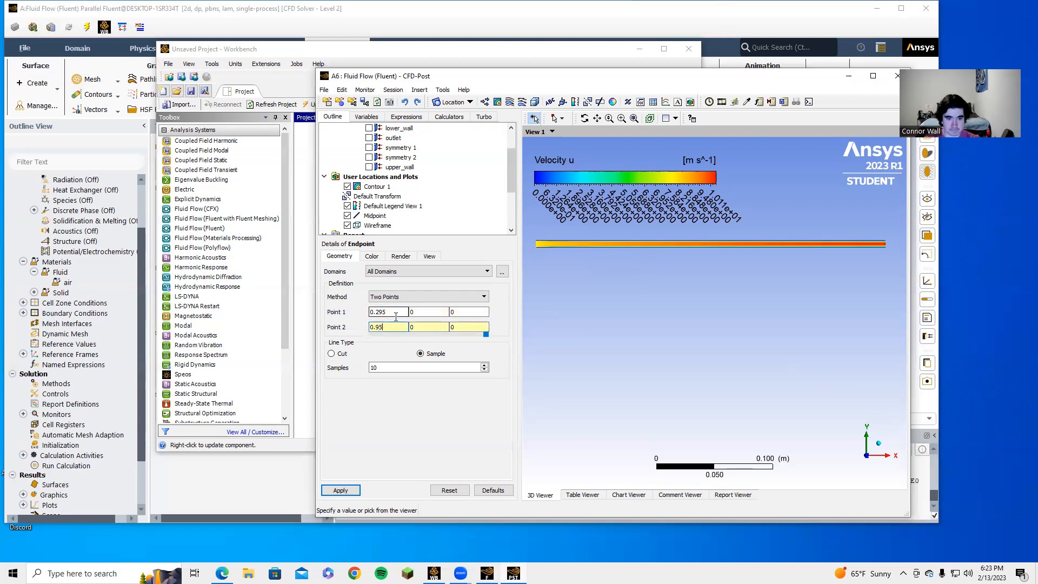
click(400, 367)
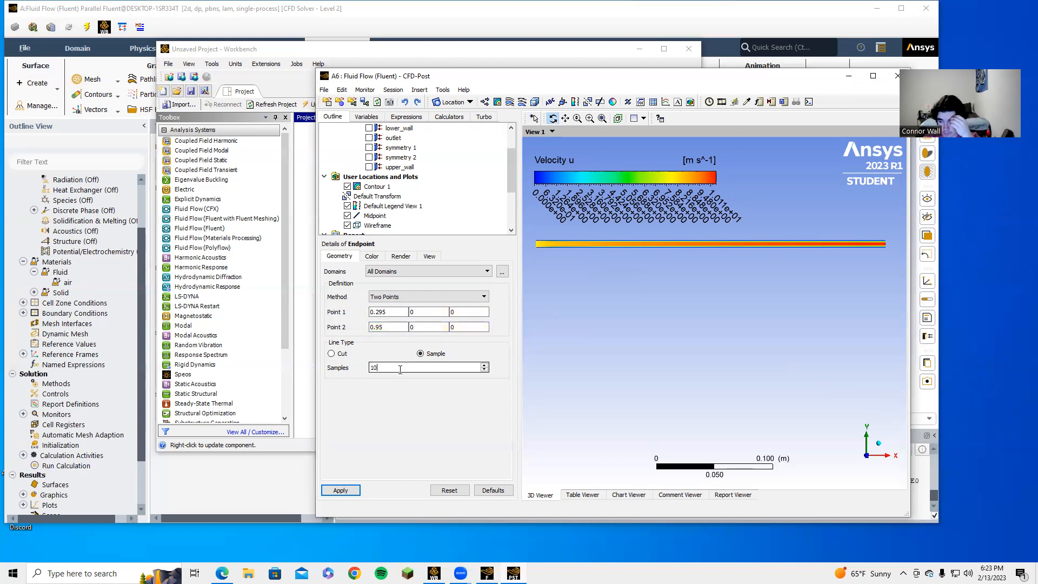
text(0)
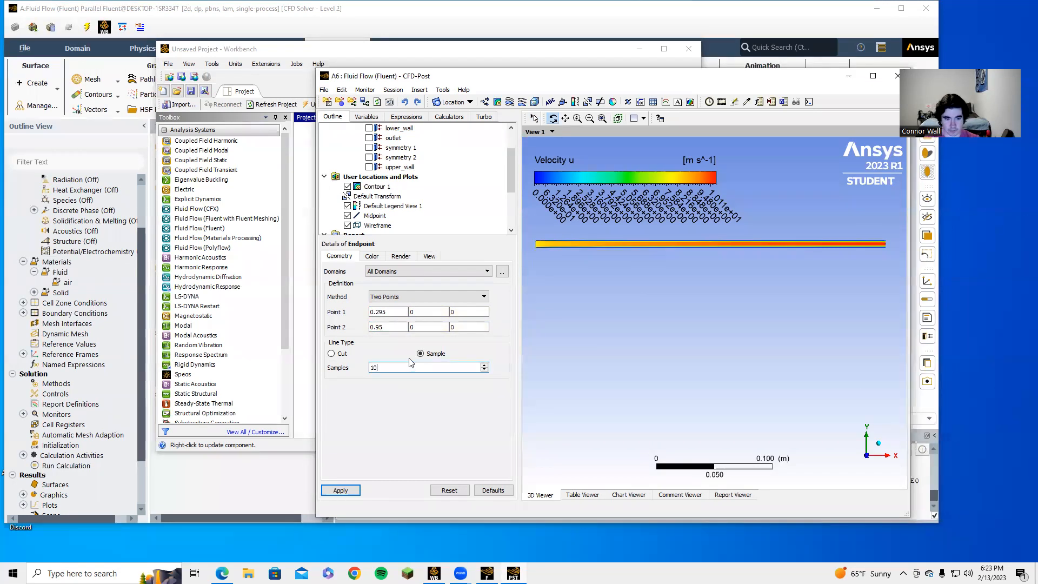
click(435, 327)
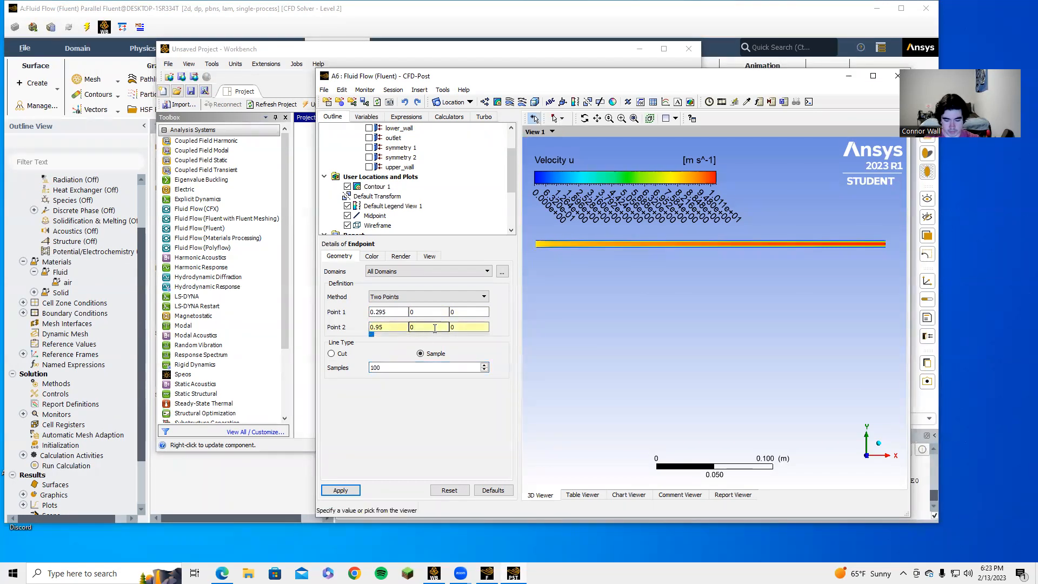
text(.006)
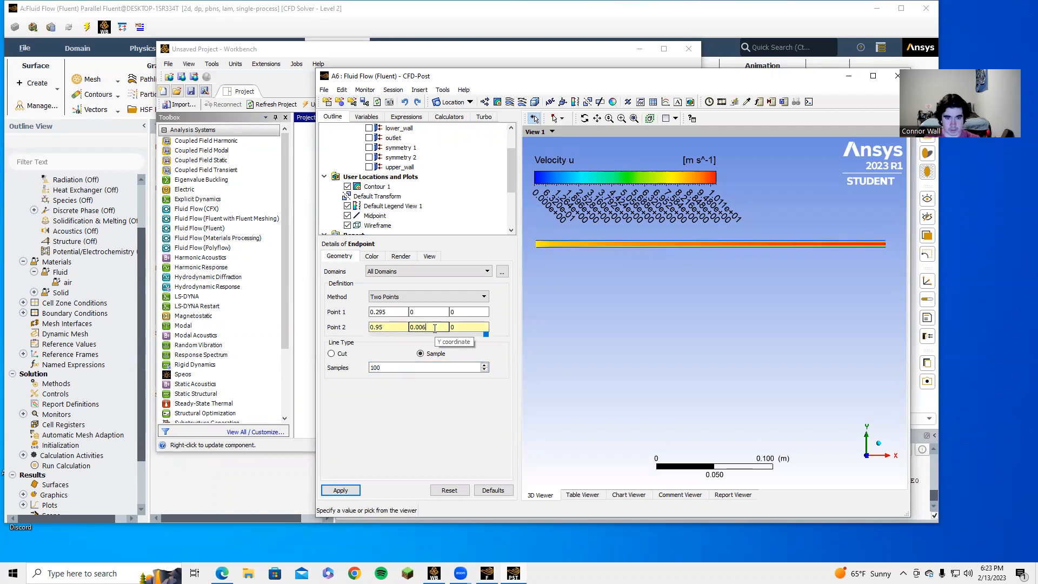
Step: Apply the Endpoint line from (0.297, 0, 0) to (0.297, 0.006, 0) and start a new chart
click(341, 490)
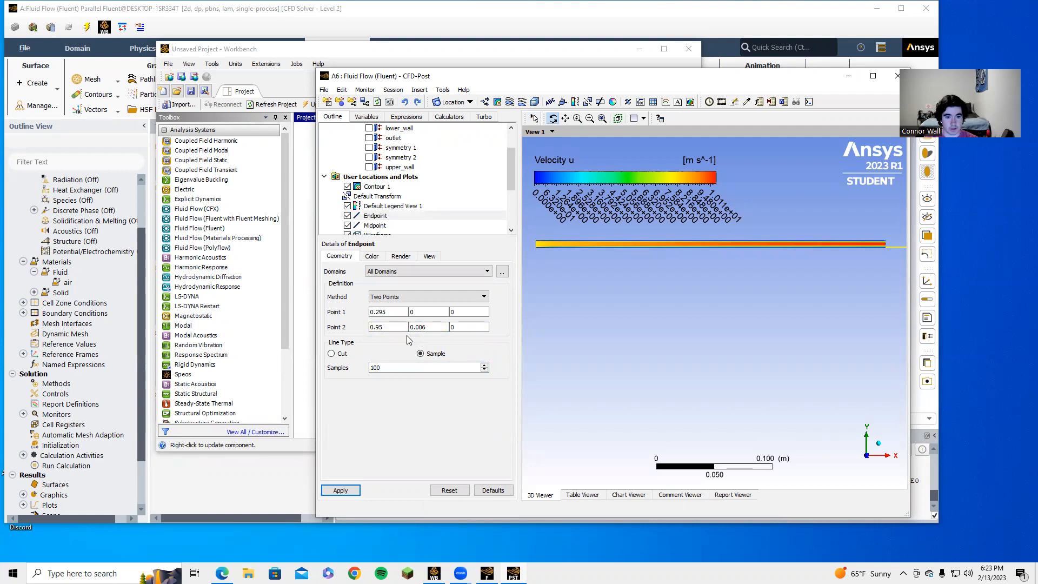
click(391, 327)
key(BackSpace)
key(BackSpace)
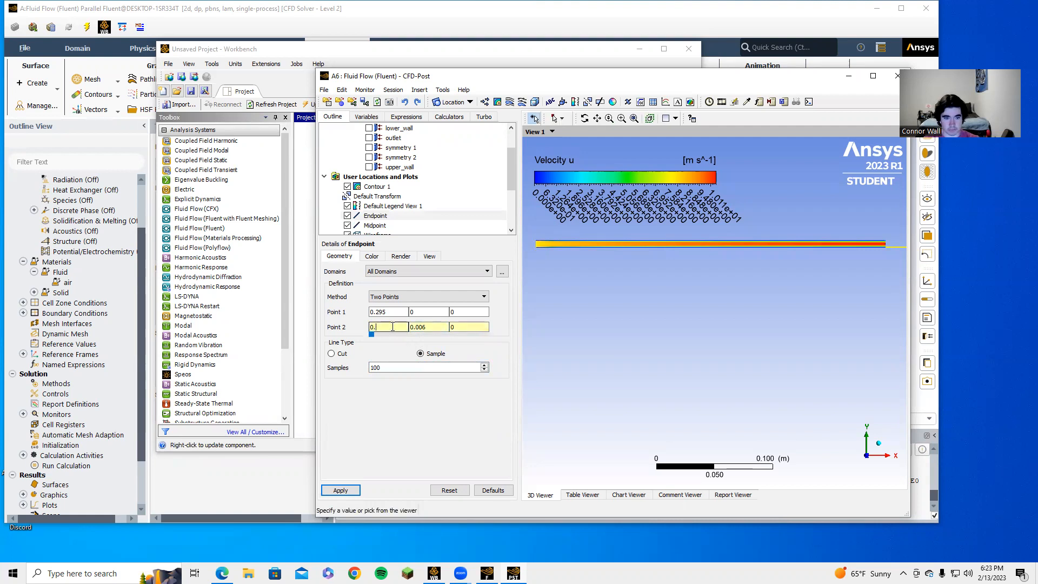
text(295)
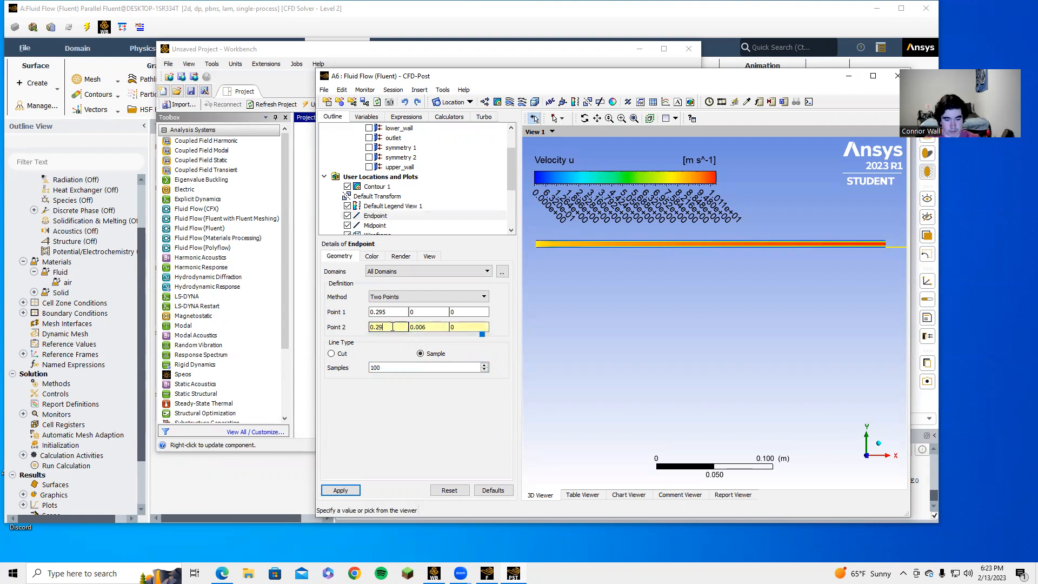
click(342, 490)
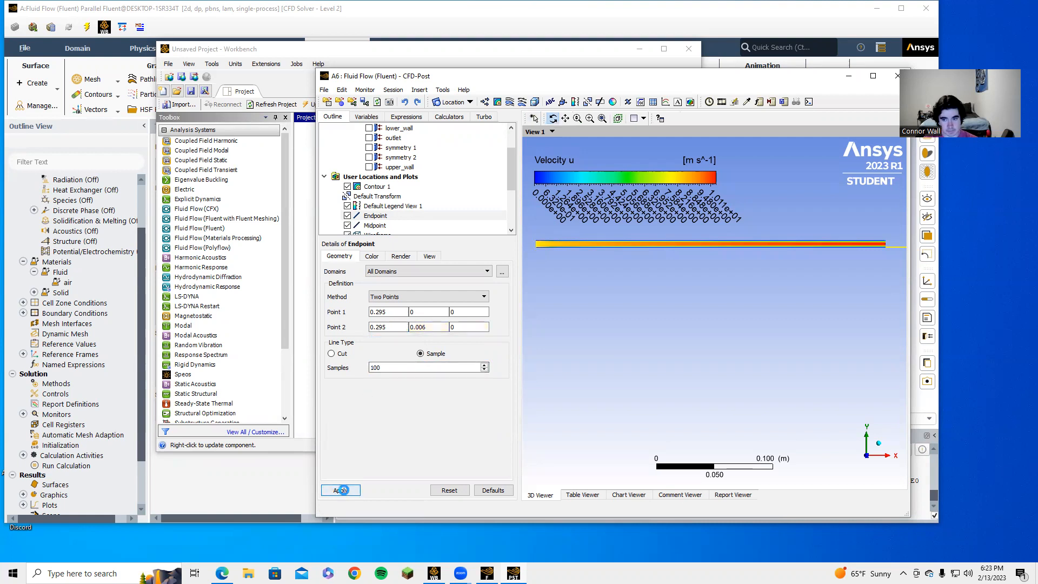
click(347, 187)
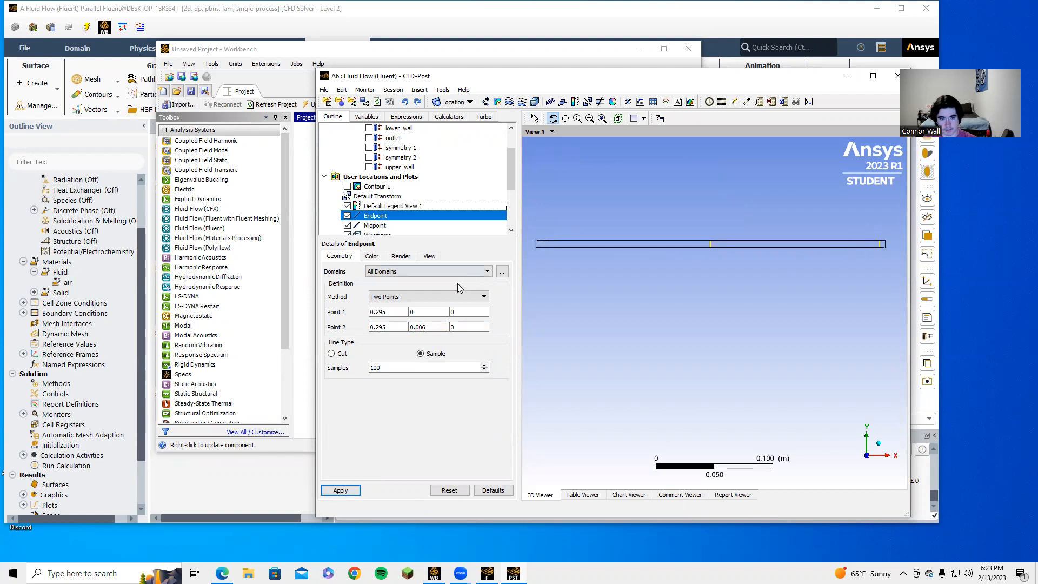
click(400, 311)
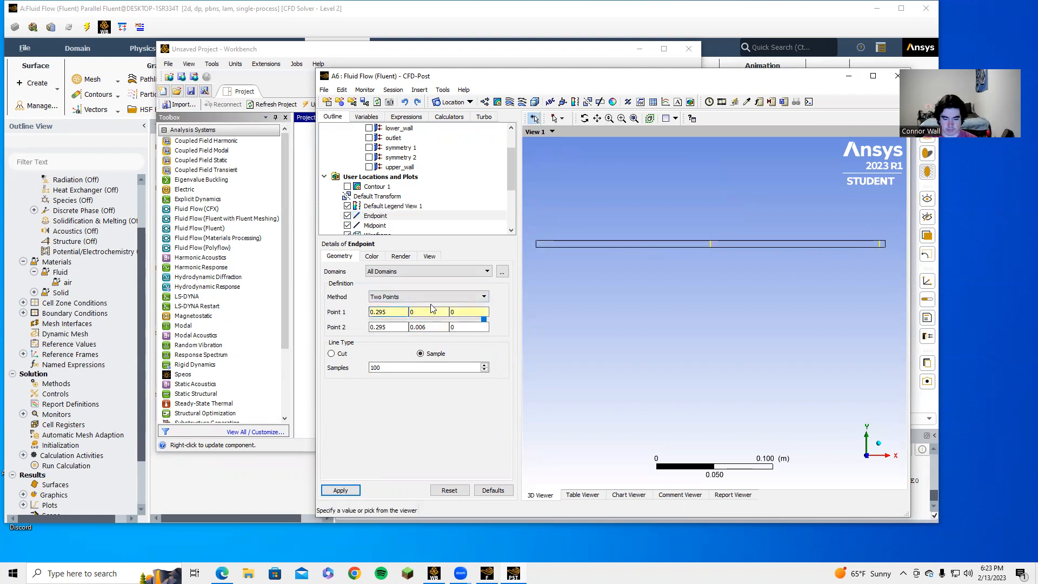
click(390, 327)
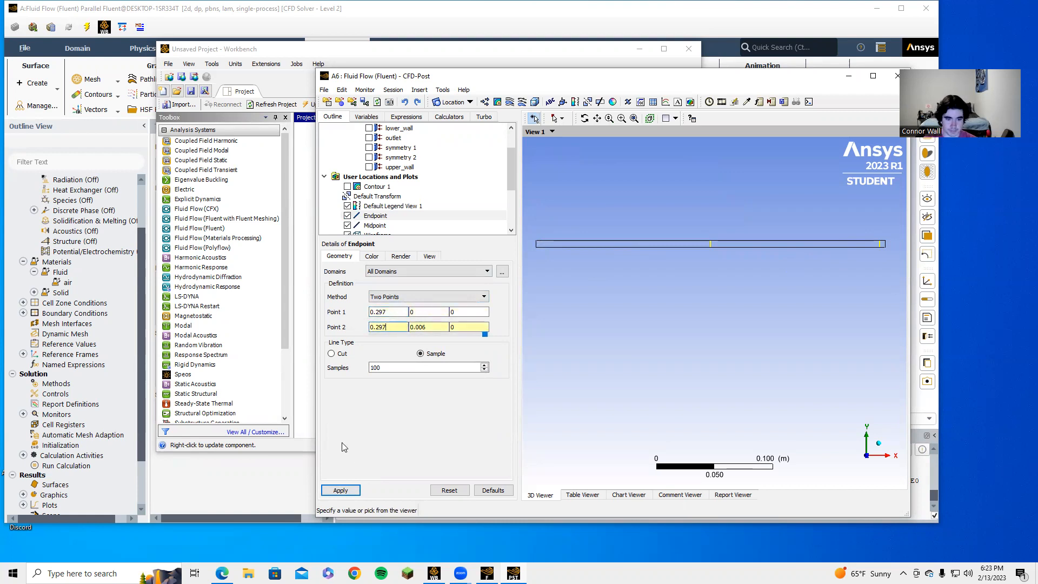
click(341, 489)
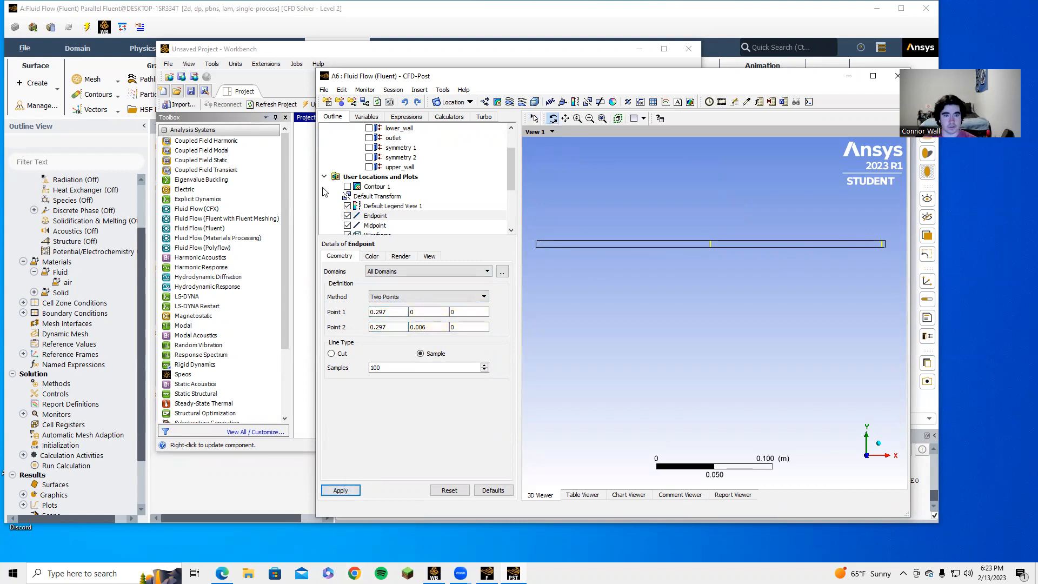
click(348, 186)
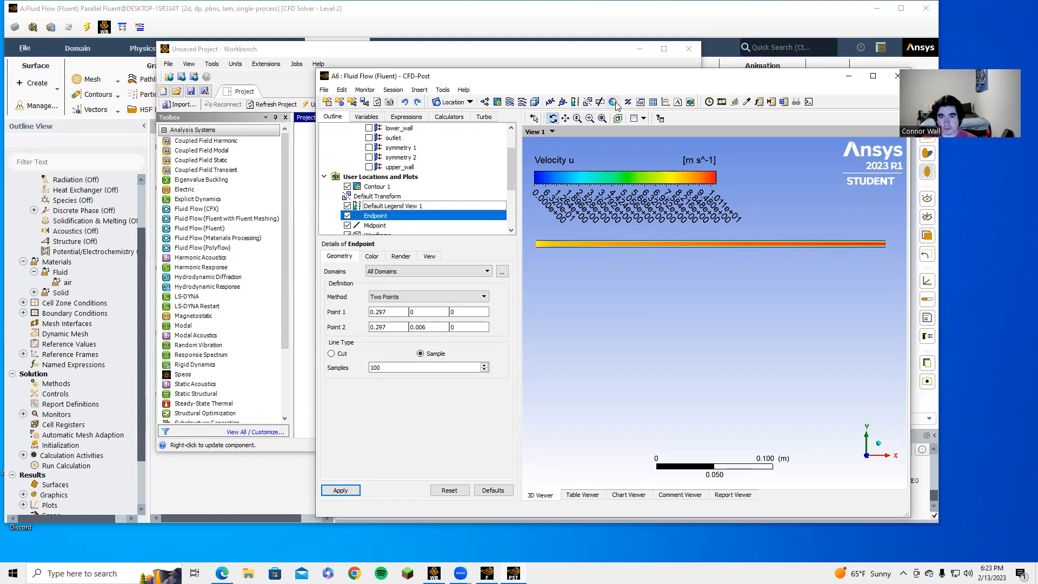
click(665, 102)
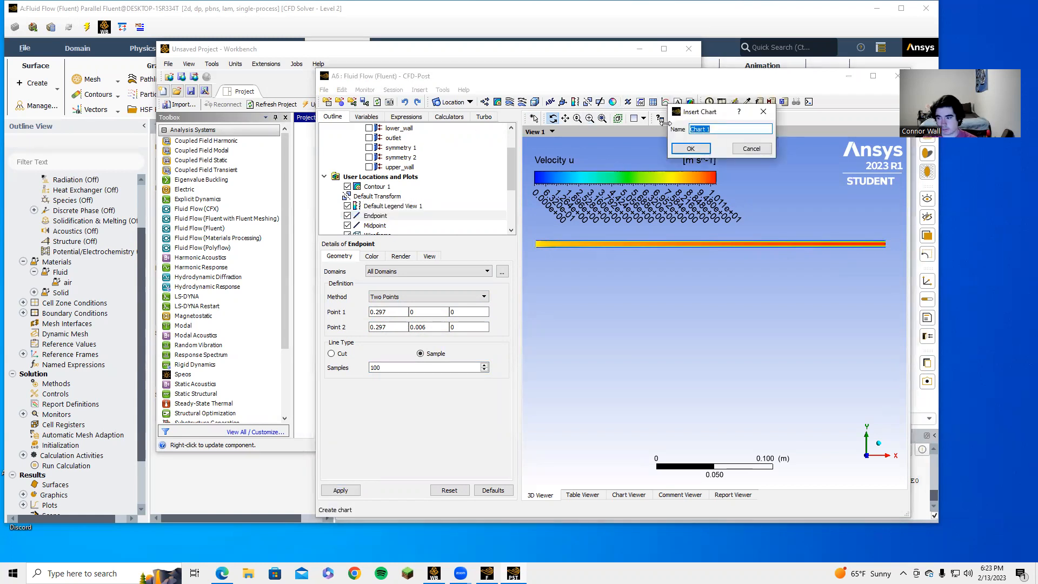
Step: Name the chart Velocity Profile and select its default title text
text(Ve)
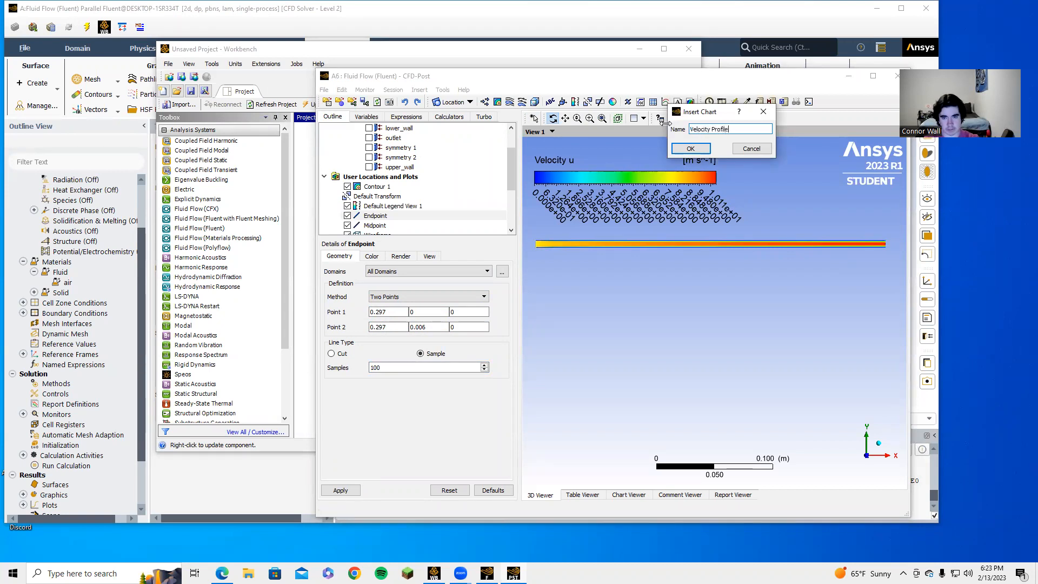
text(locity Profile)
click(691, 148)
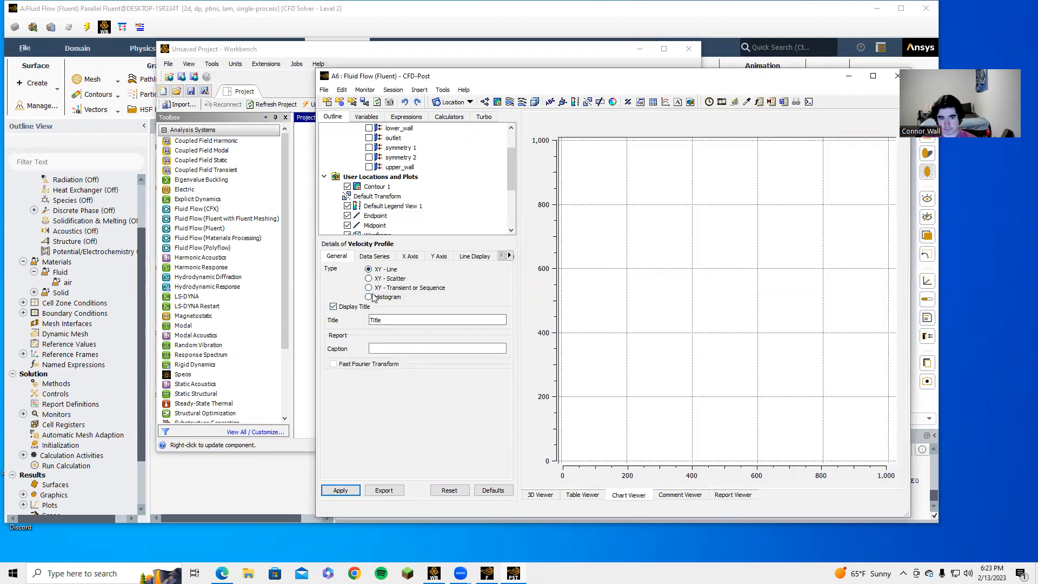
click(390, 318)
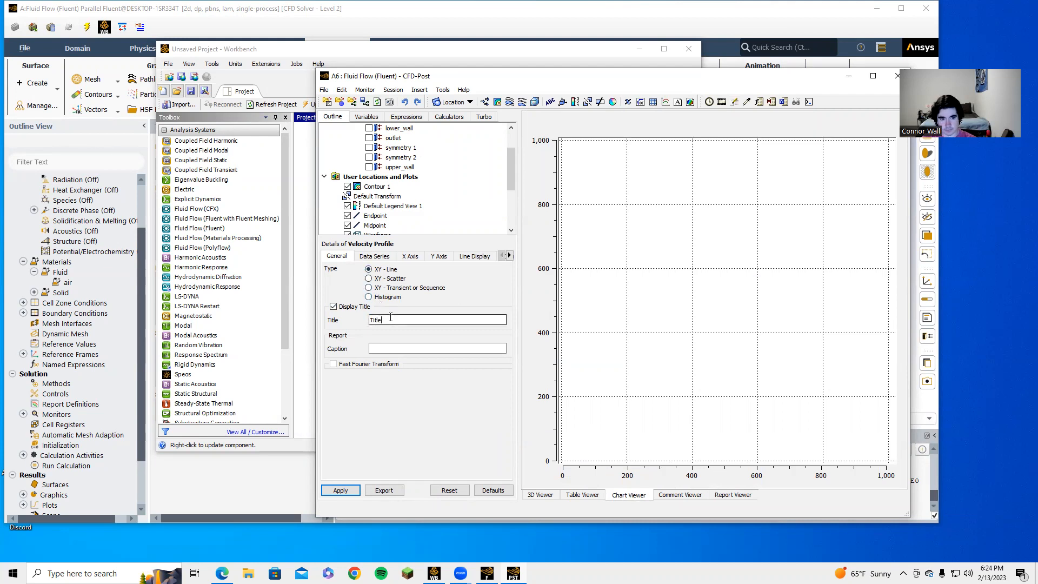
double_click(383, 319)
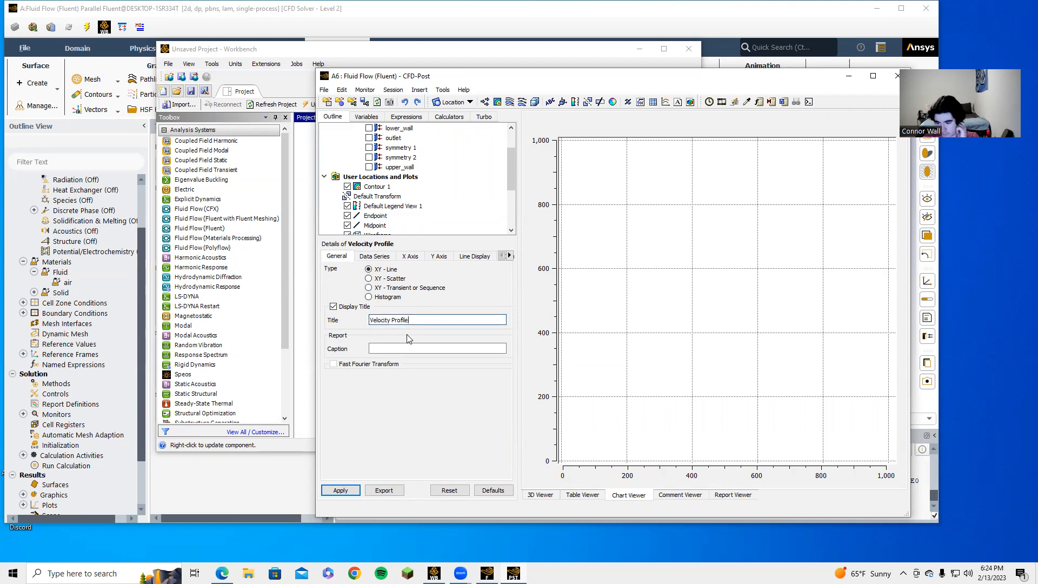
Step: Plot Series 1 from the Midpoint line, renamed Midpoint, and add a second series
click(378, 258)
click(408, 386)
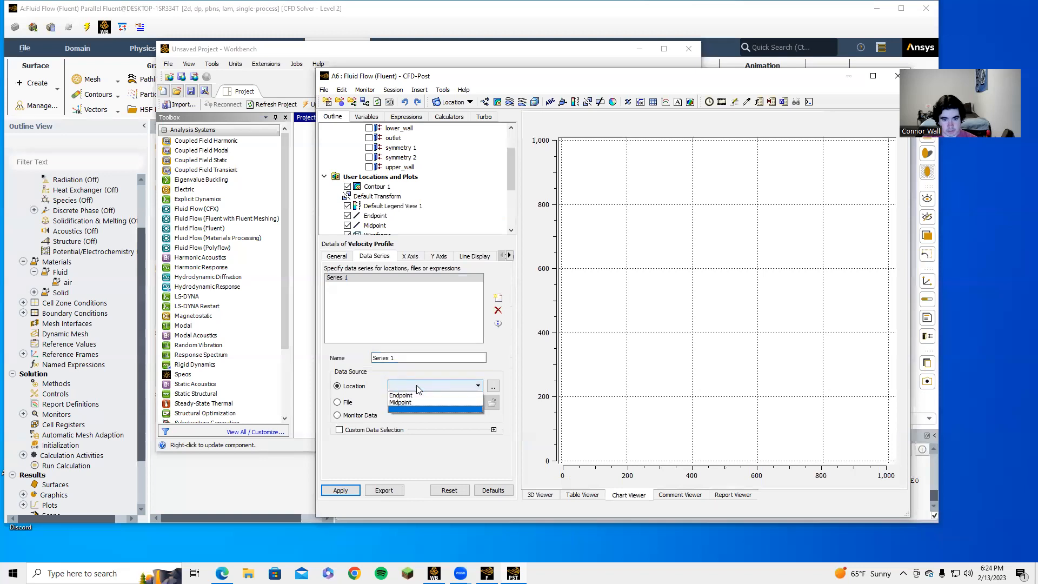
click(411, 395)
click(419, 386)
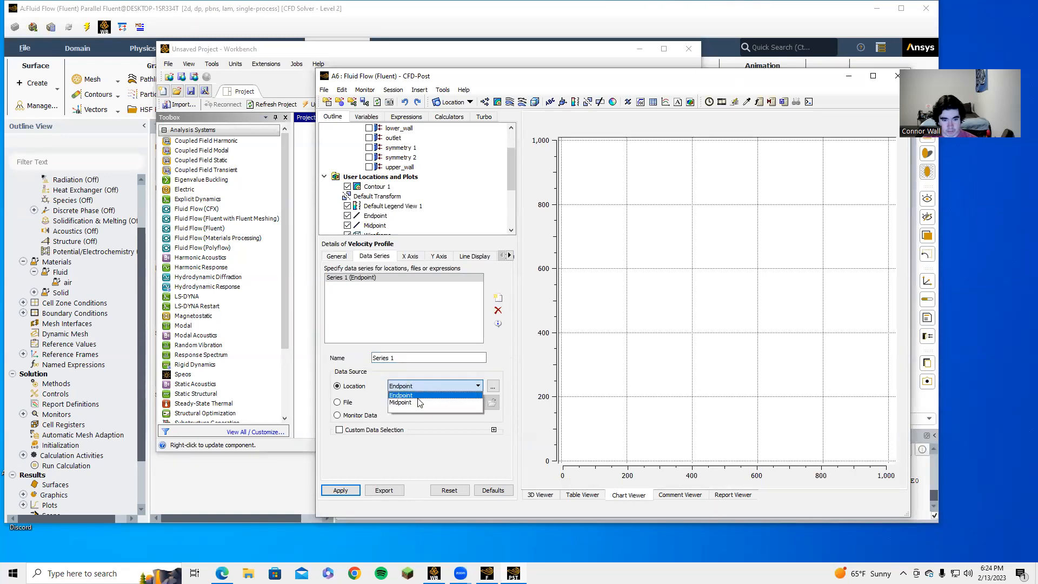
click(411, 401)
drag(398, 359, 367, 359)
text(Midpoint)
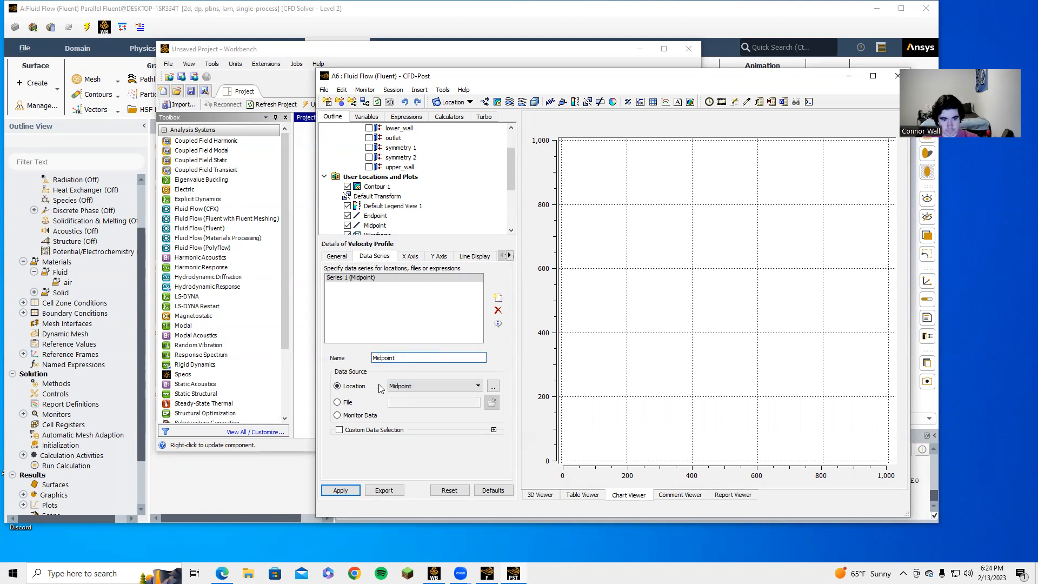
click(340, 491)
click(338, 491)
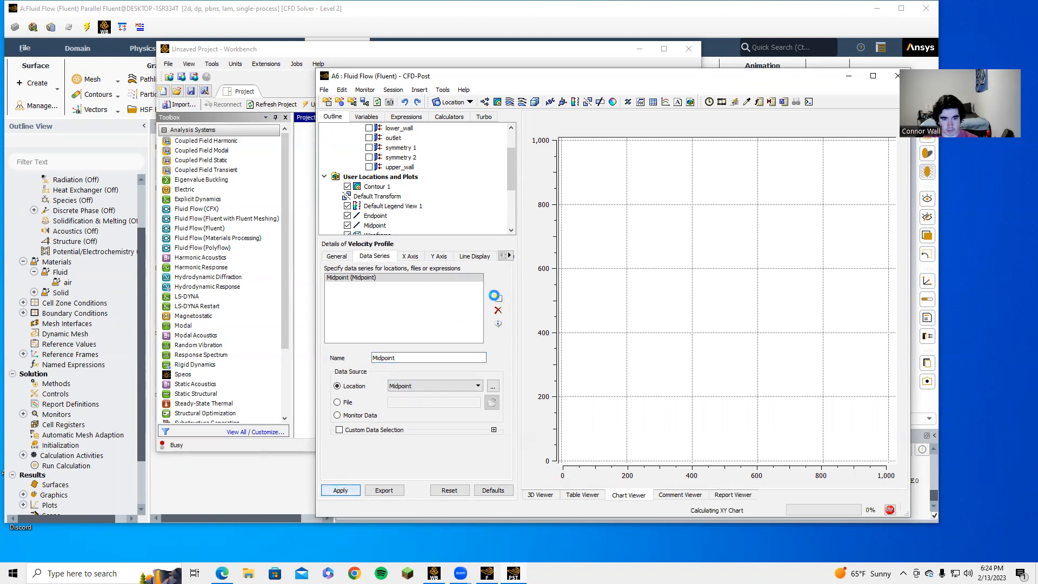
click(498, 298)
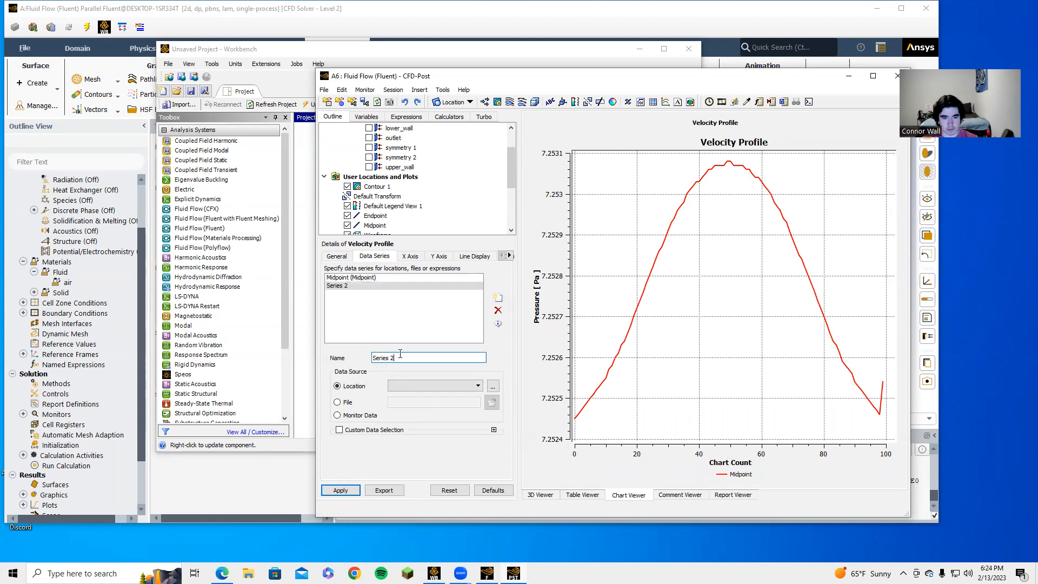
Step: Rename Series 2 to Endpoint and take it from the Endpoint line
drag(407, 357, 344, 354)
text(Endpoint)
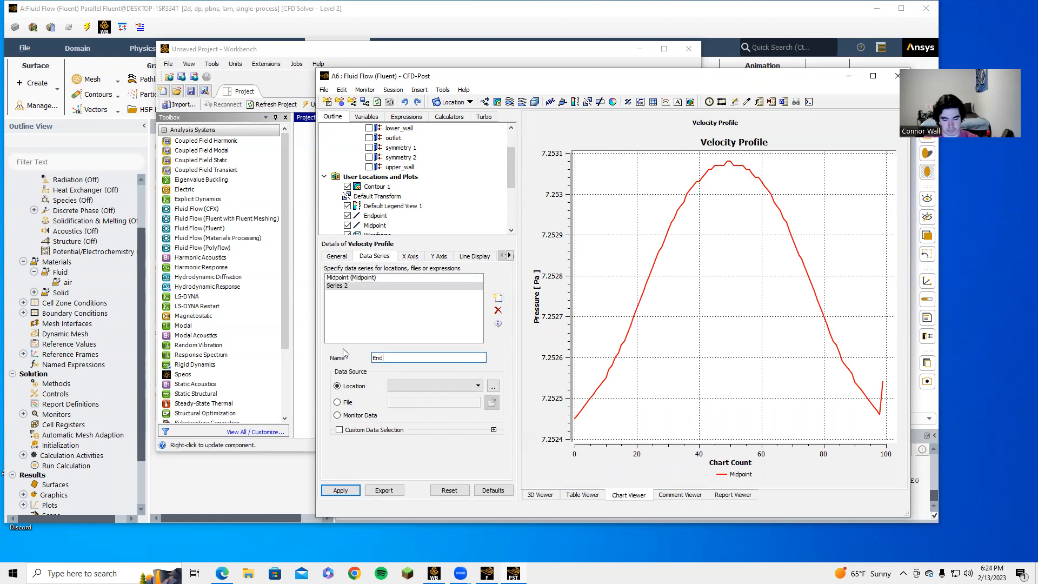
click(460, 386)
click(450, 396)
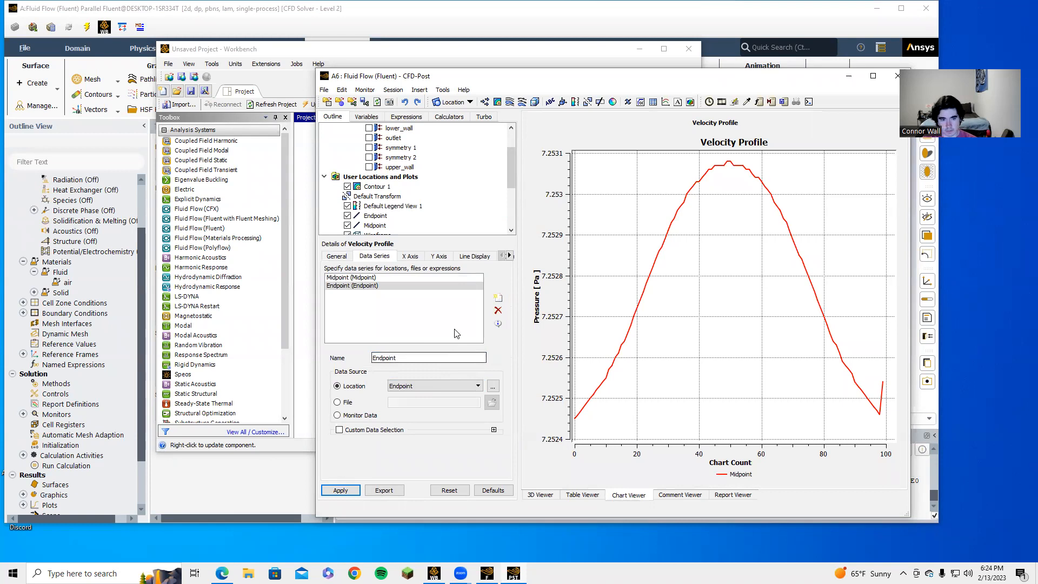
Step: Set the X axis to Velocity u and the Y axis to Y, then redraw
click(411, 256)
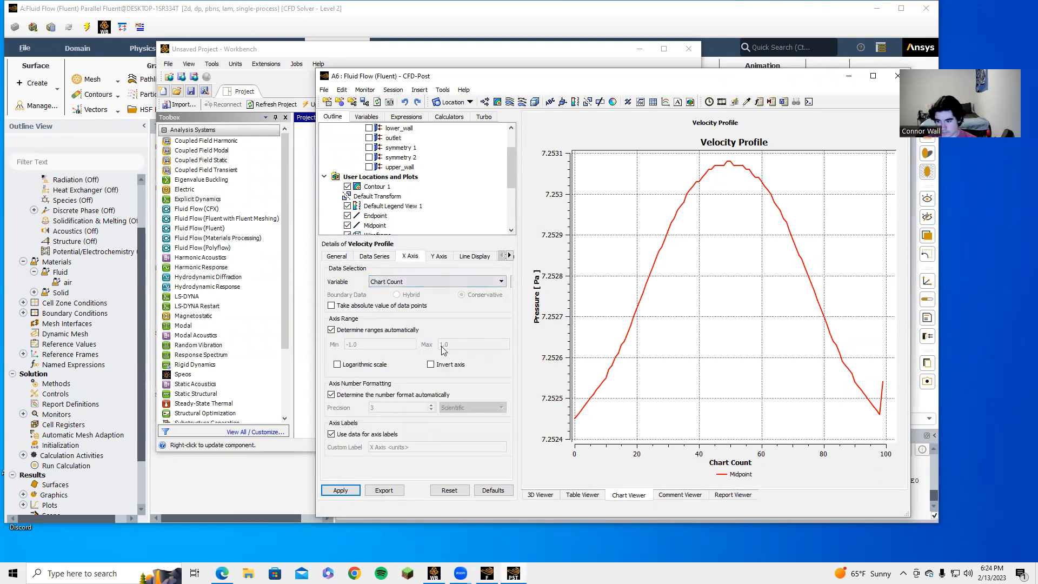
click(472, 281)
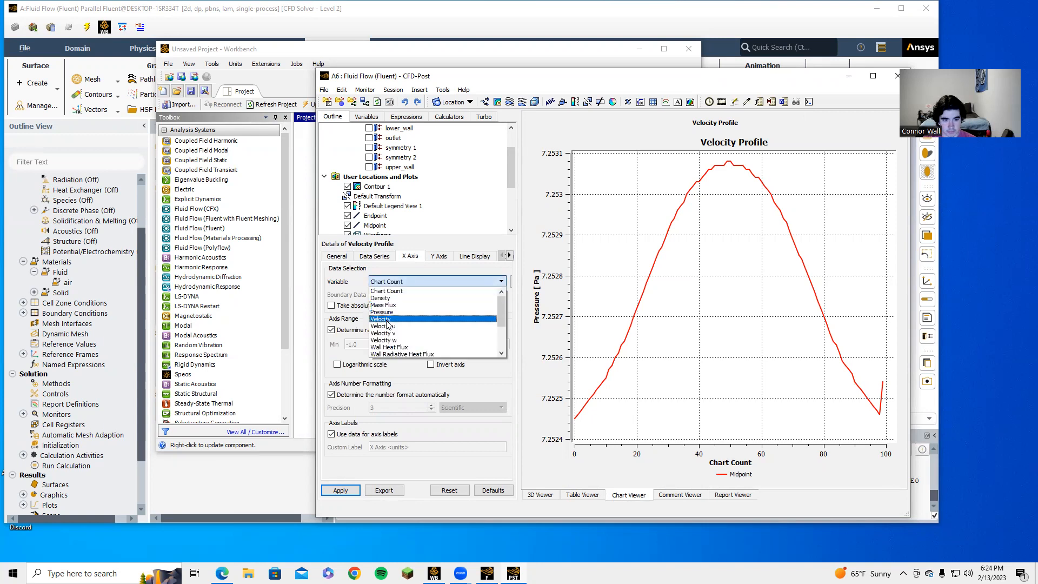
click(387, 326)
click(422, 281)
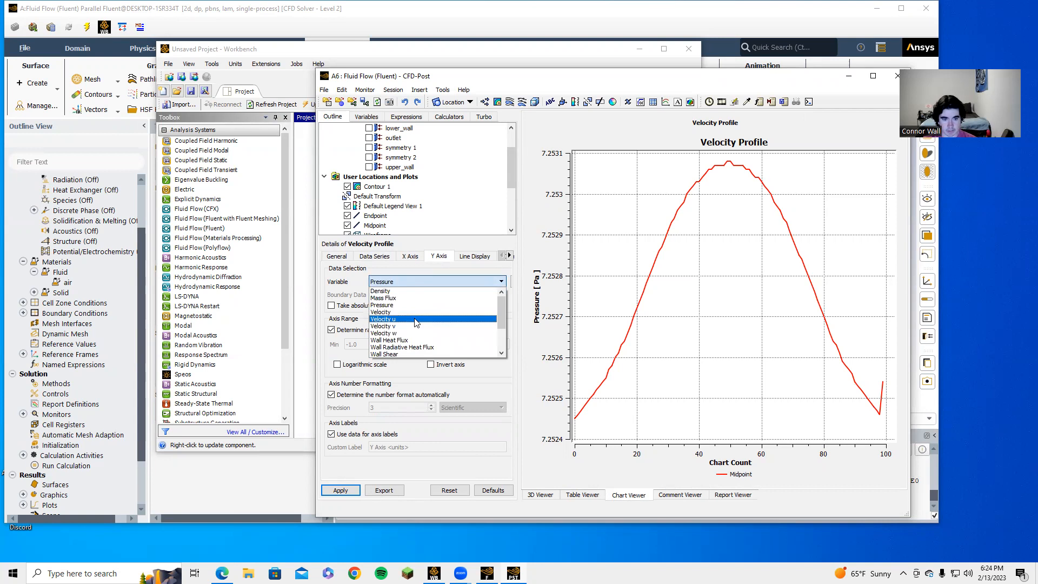
scroll(413, 323, down, 3)
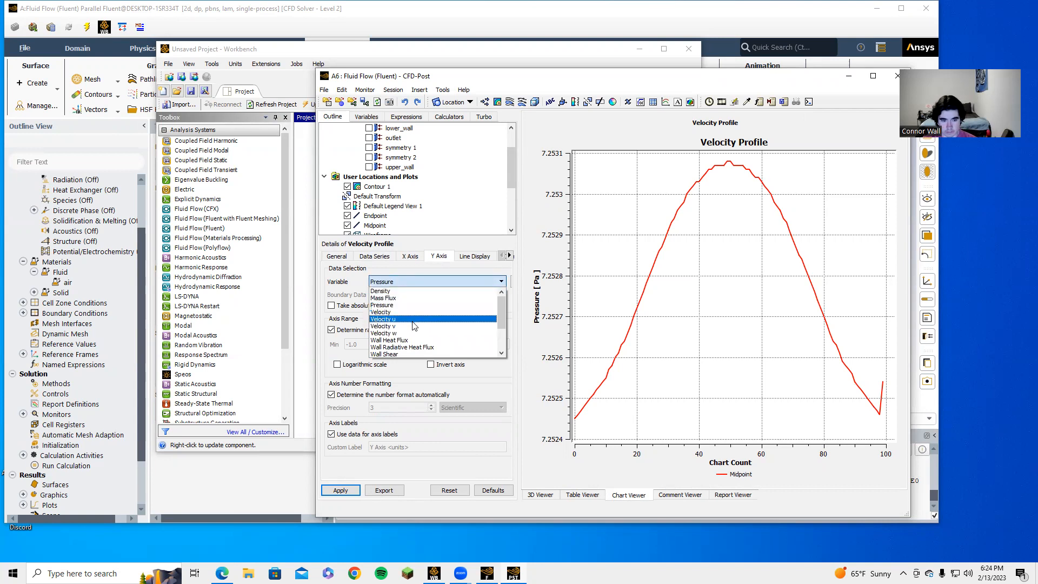
click(387, 347)
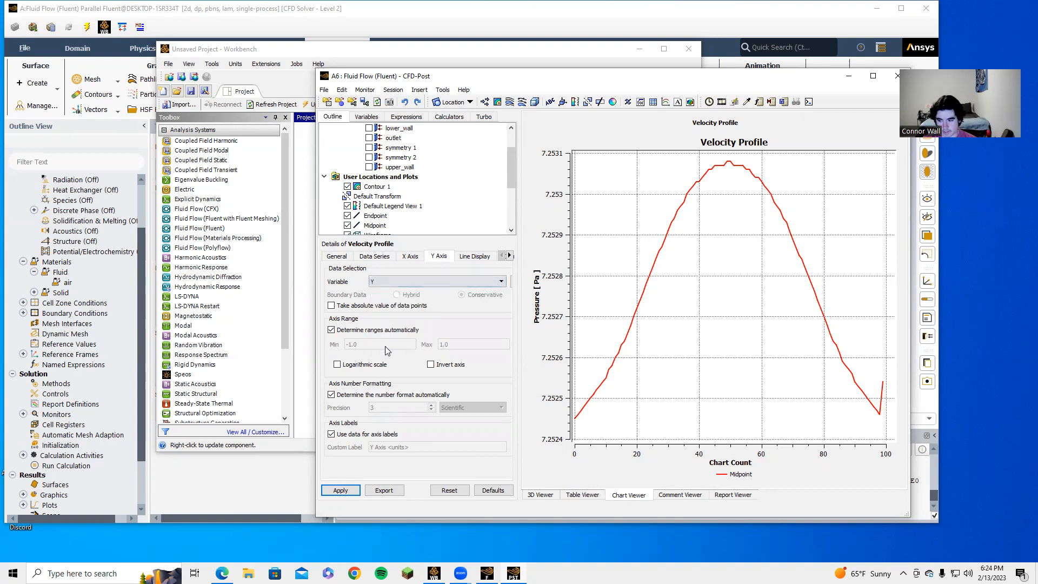
click(468, 256)
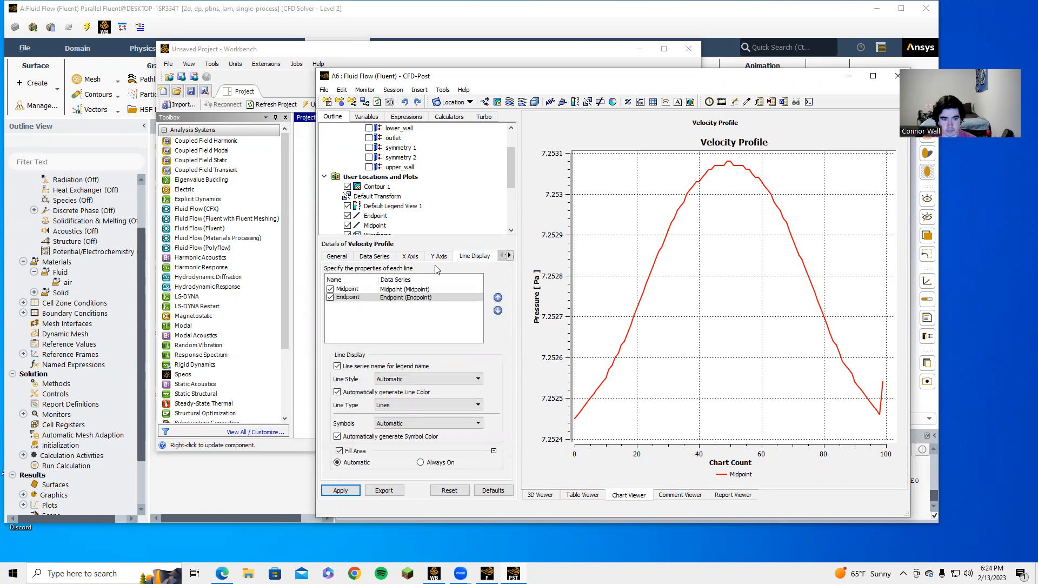
click(341, 490)
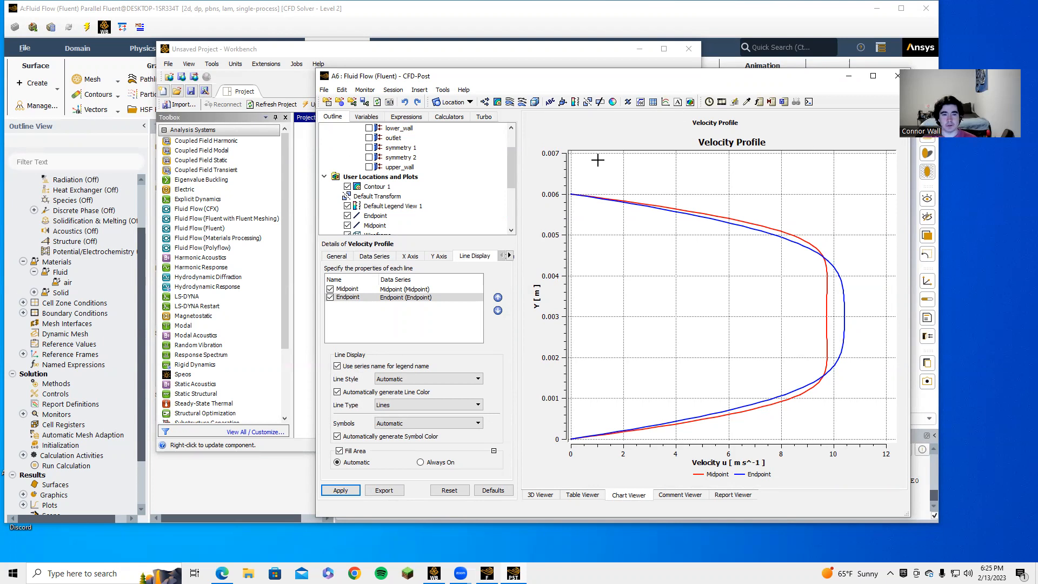
Step: Check the velocity contour in the 3D Viewer, then minimize CFD-Post
click(277, 80)
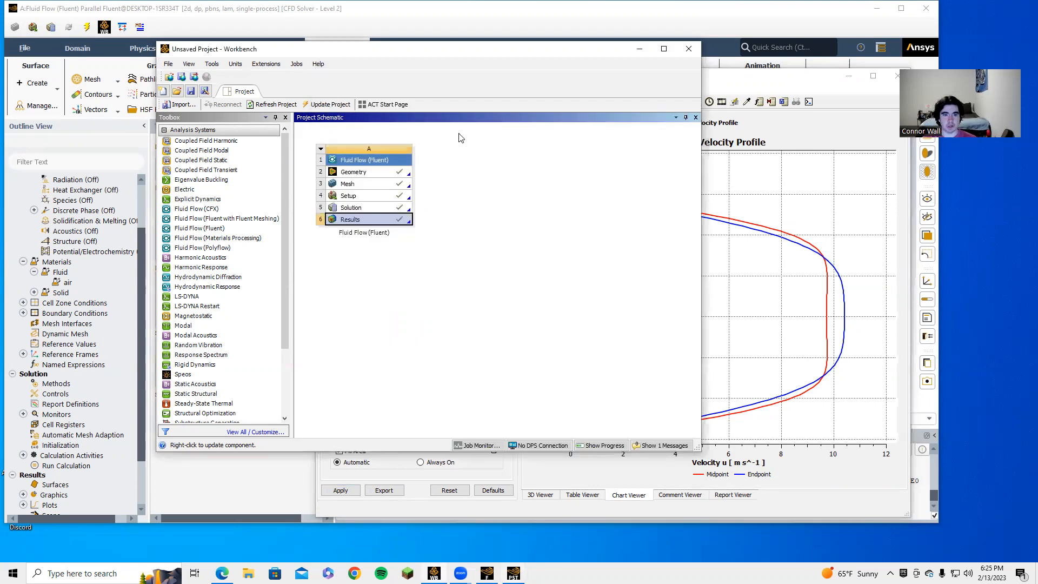
click(814, 84)
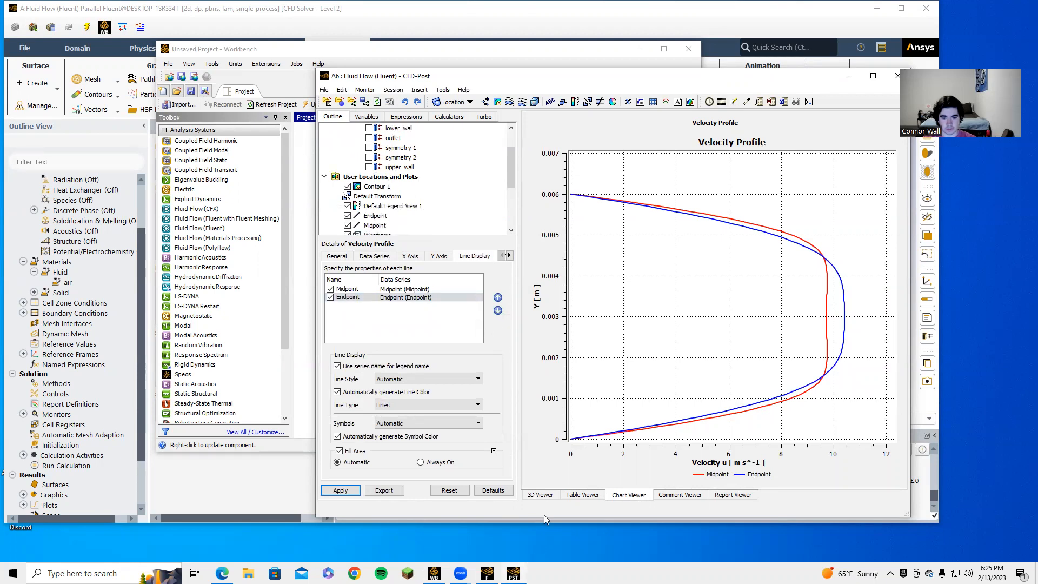
click(541, 494)
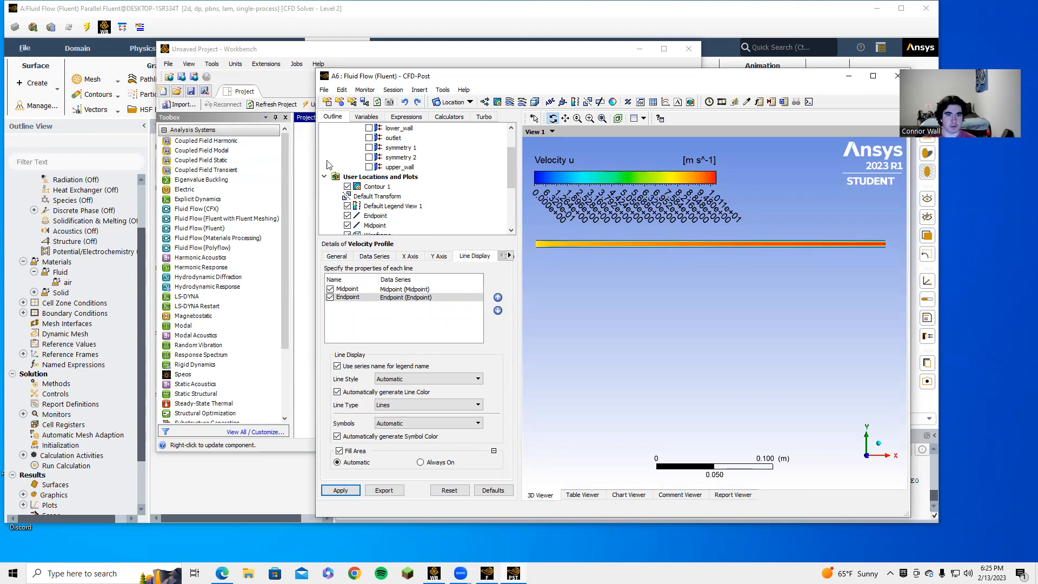
click(493, 562)
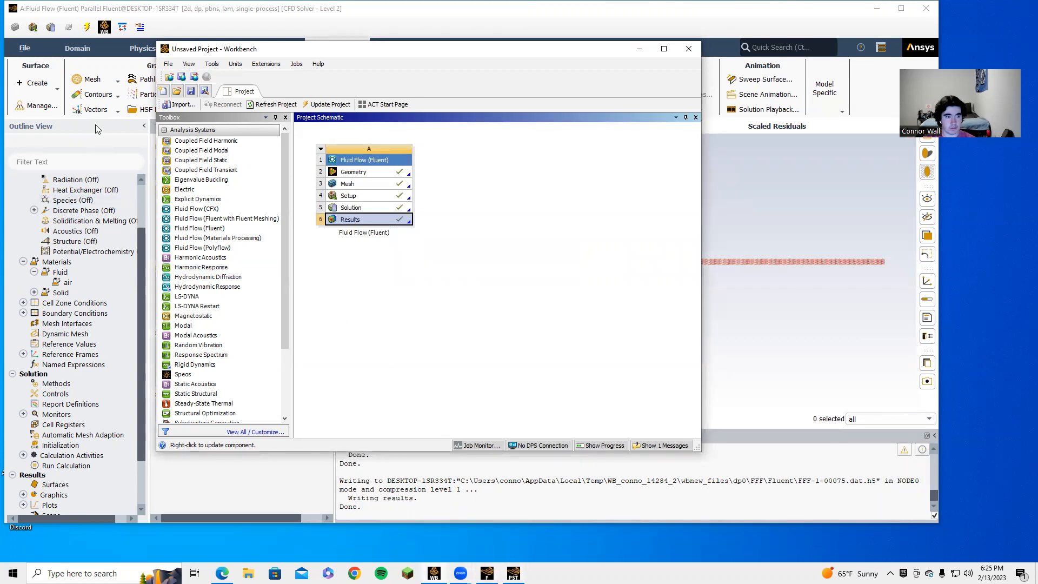
Step: Bring Fluent in front of Workbench and open Boundary Conditions
click(174, 8)
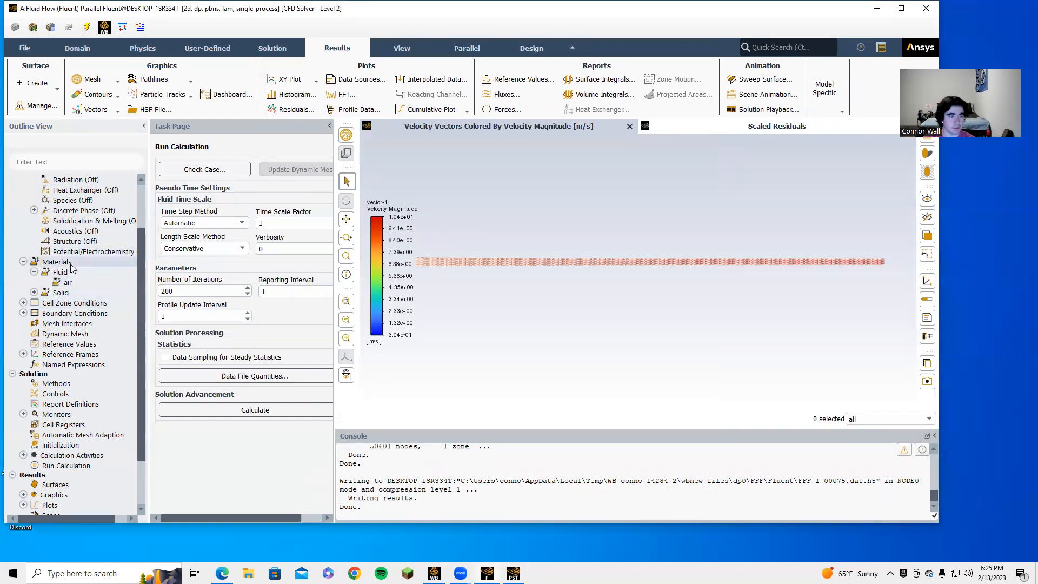
double_click(74, 316)
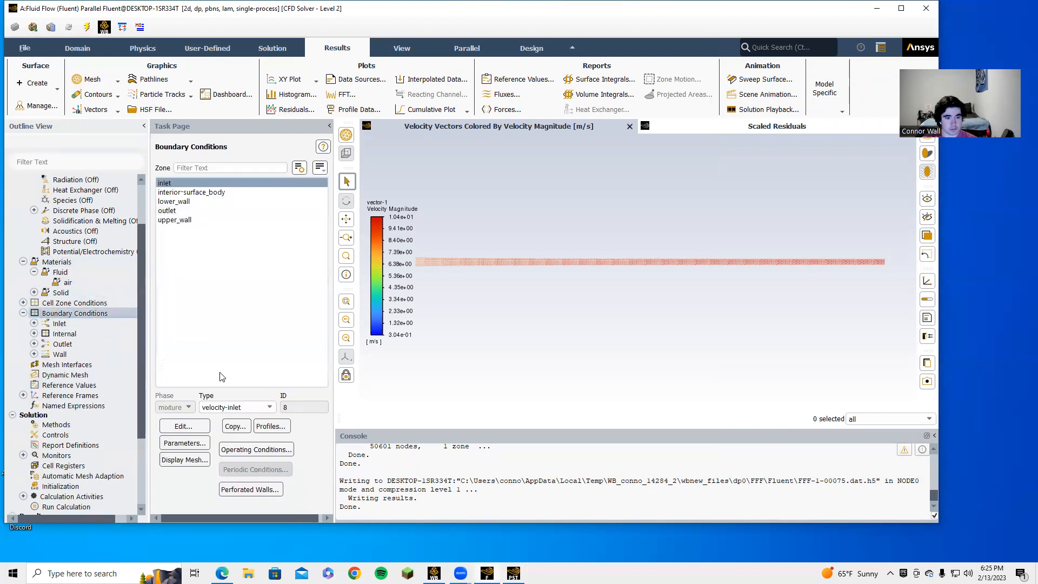
Step: Switch the inlet to a pressure-inlet at 0 Pa gauge total pressure, then select upper_wall
click(236, 408)
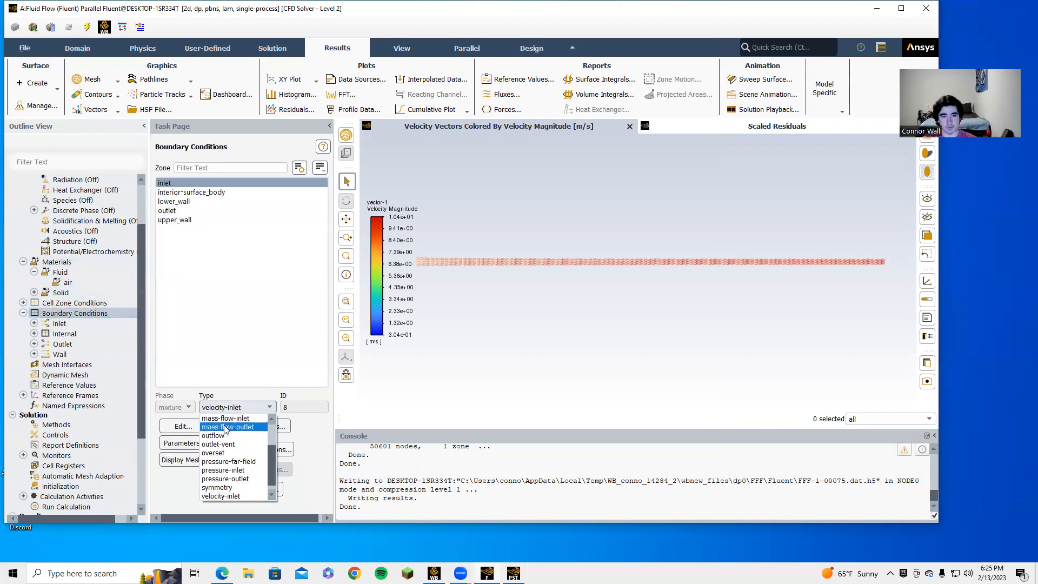
click(225, 470)
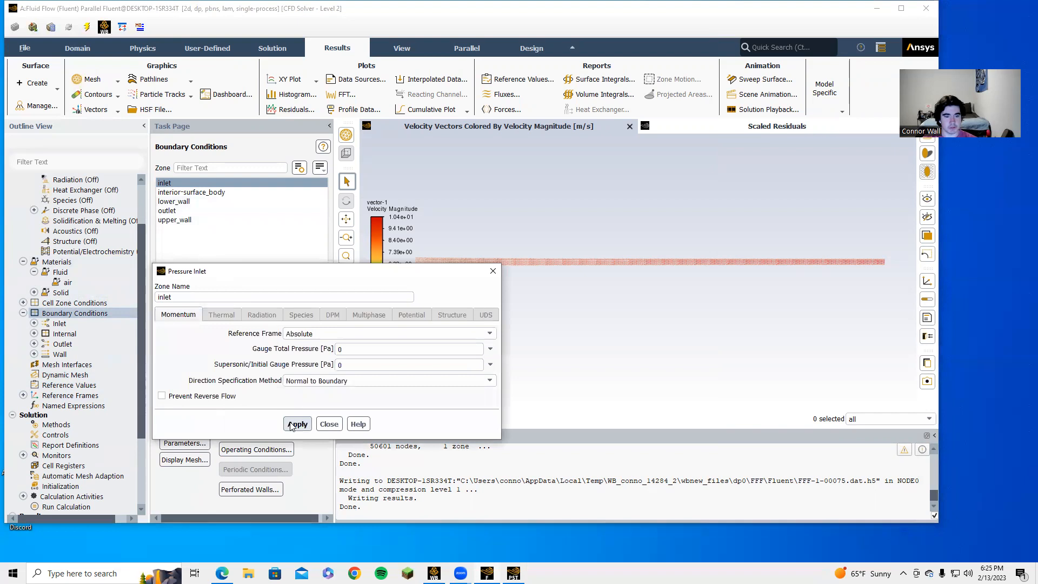
click(296, 424)
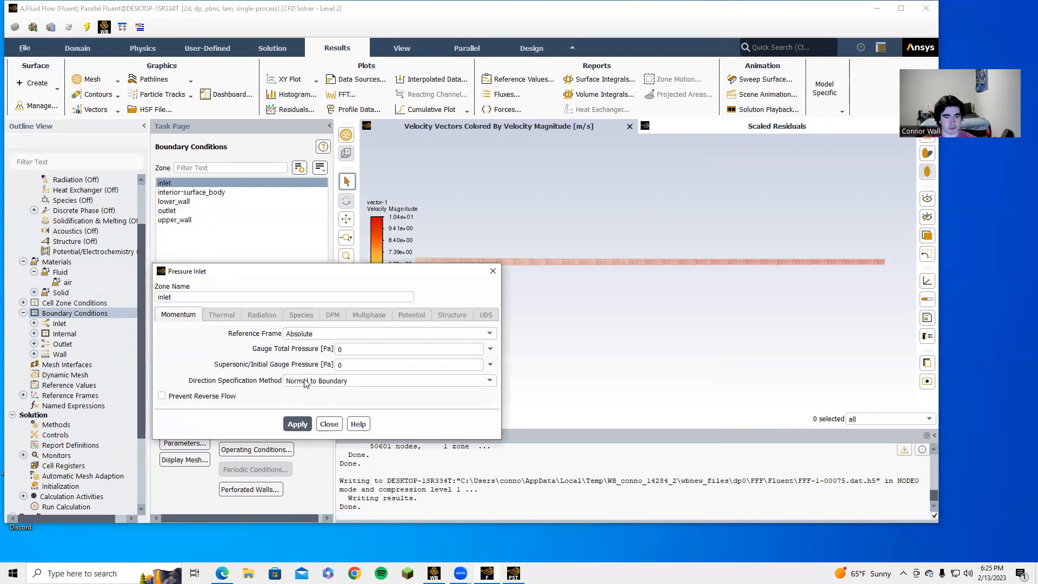
click(325, 423)
click(182, 219)
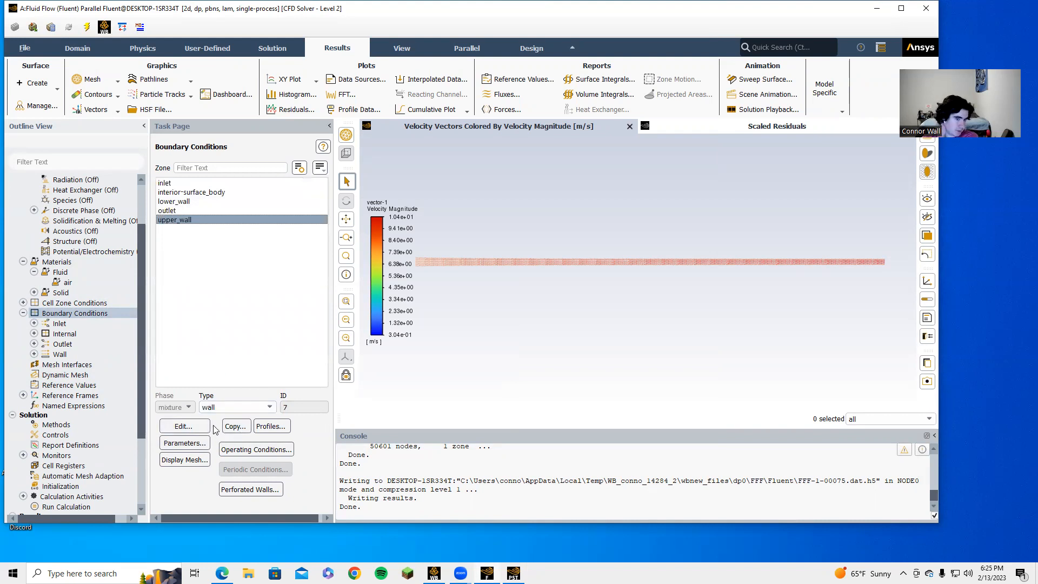
Step: Make upper_wall a moving wall at 0.1 m/s along X and recalculate
click(198, 432)
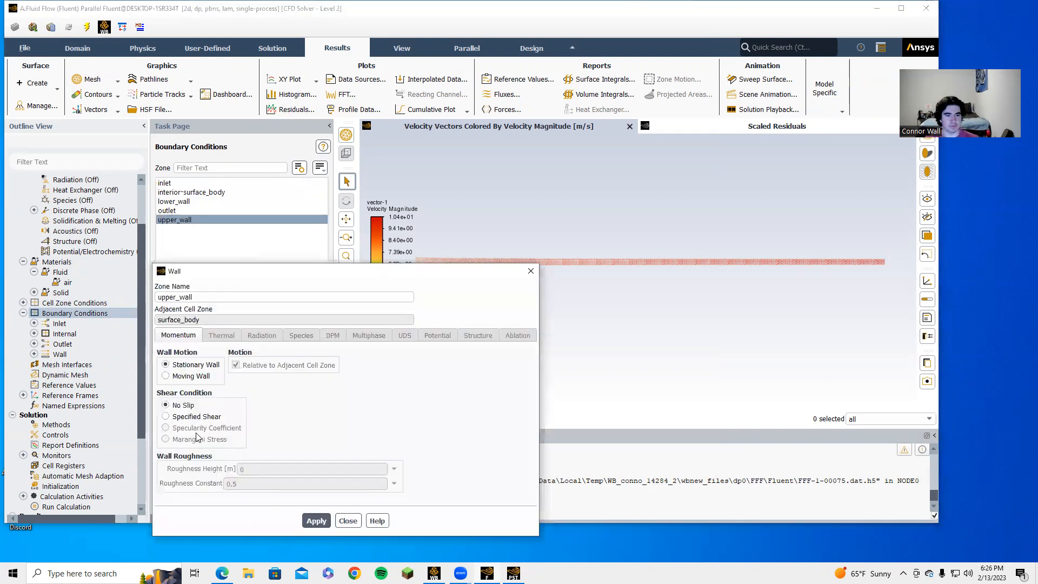
click(166, 375)
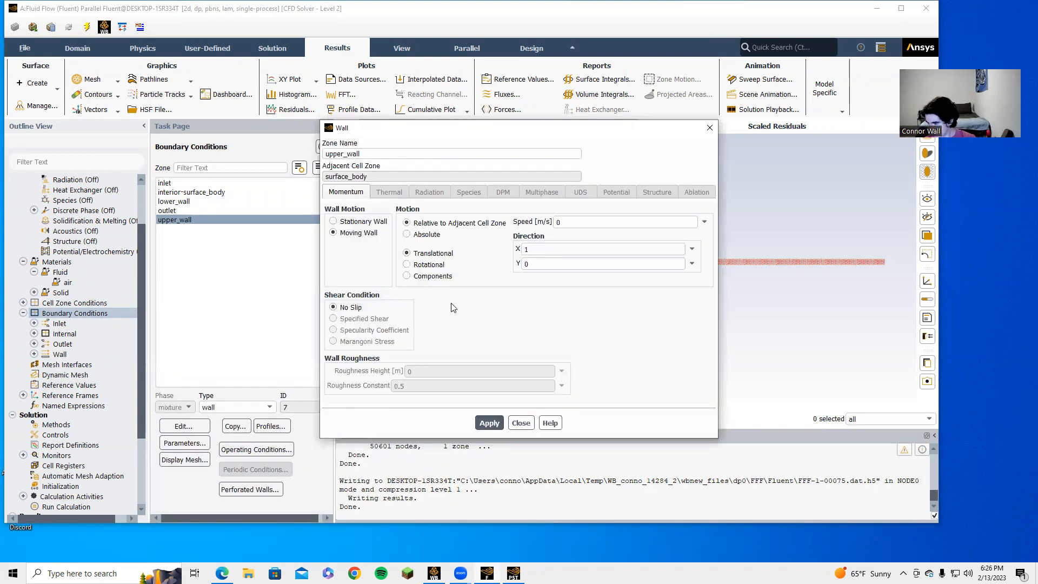
click(568, 224)
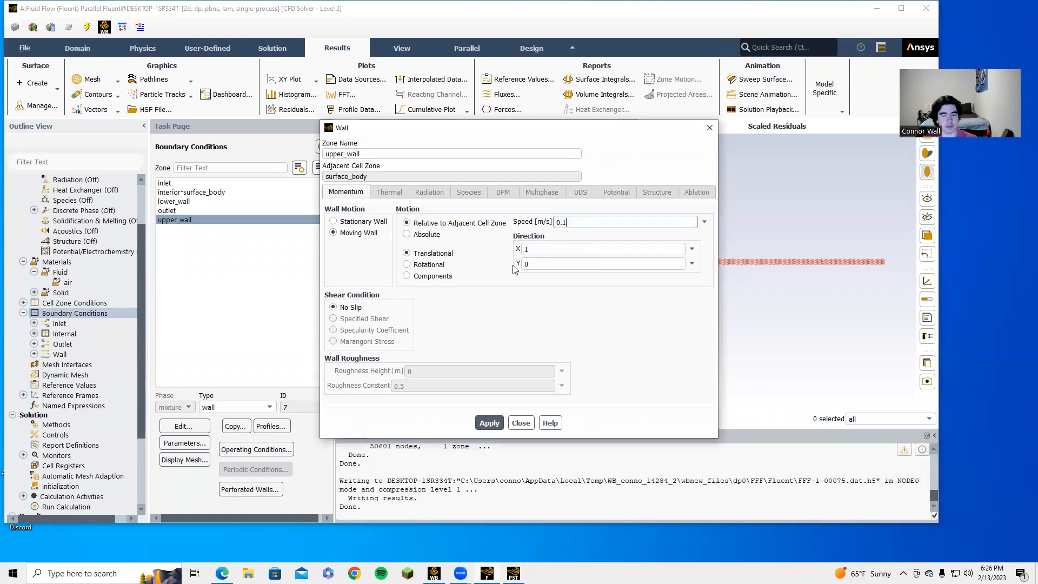
click(489, 423)
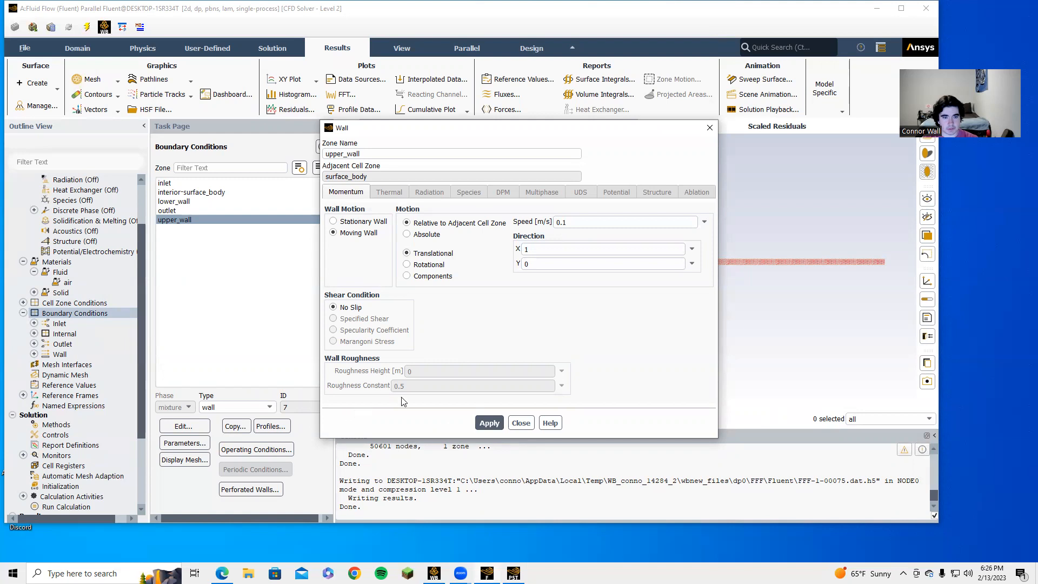
click(521, 423)
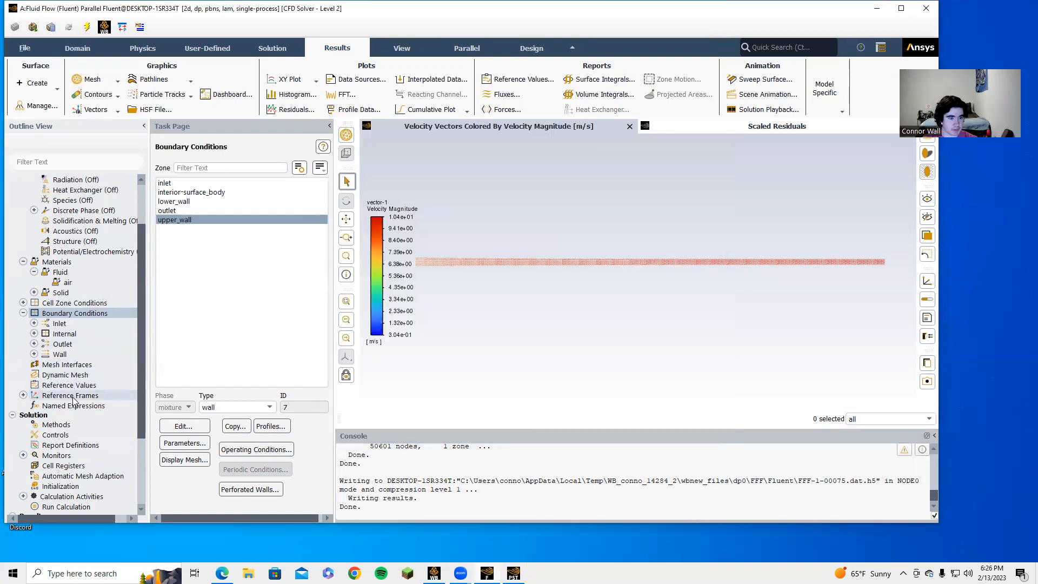
right_click(65, 507)
click(103, 451)
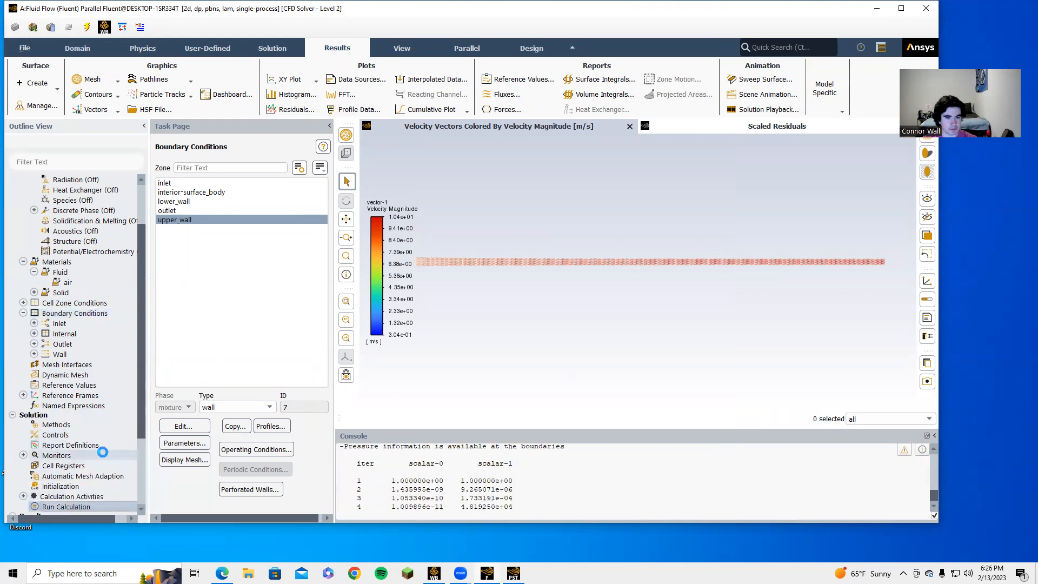
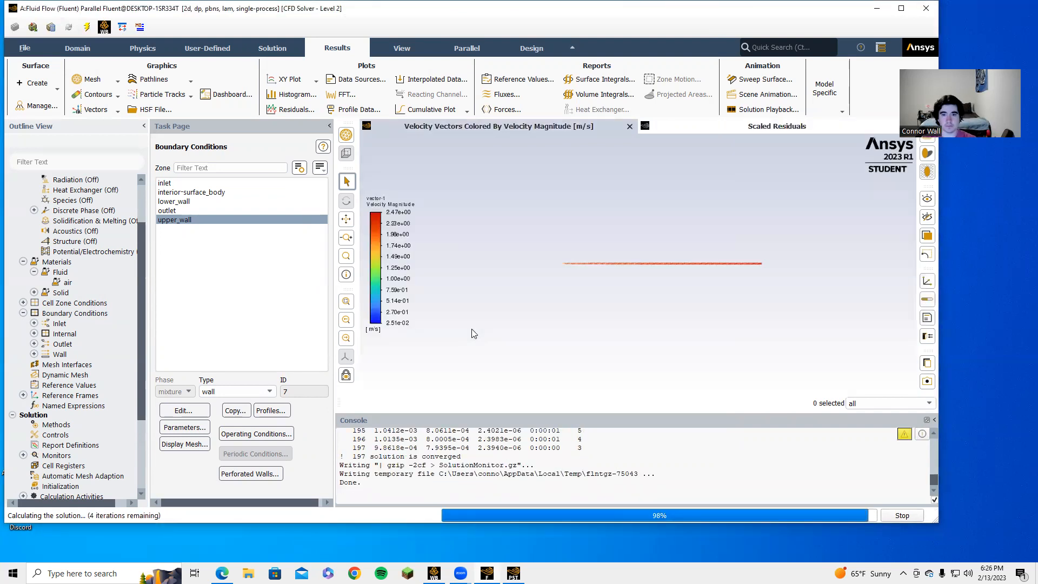
Step: Acknowledge the completed run, review its residuals (converged at iteration 197), then switch to CFD-Post
click(476, 282)
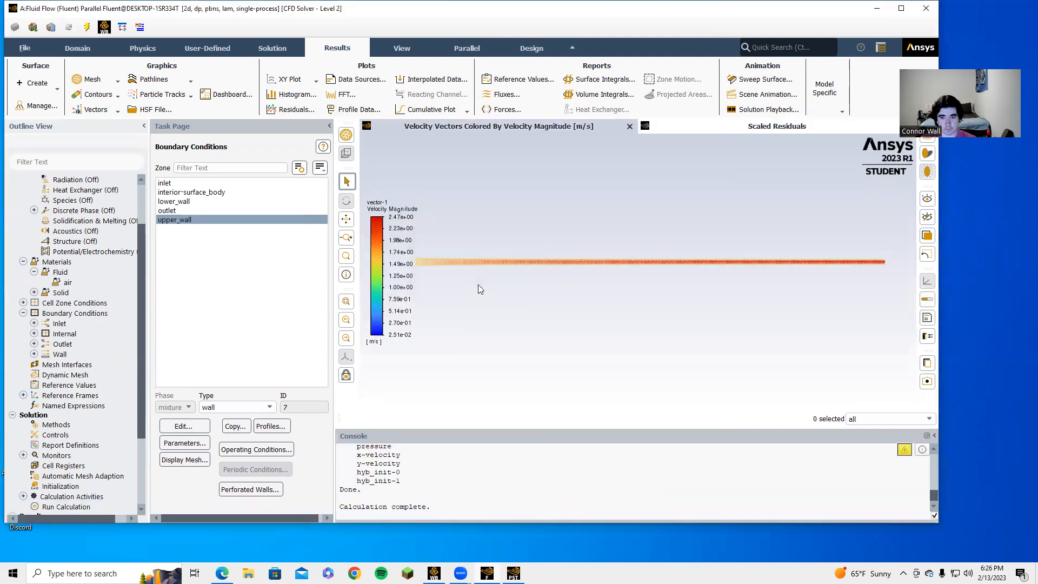
click(767, 129)
click(536, 129)
click(512, 571)
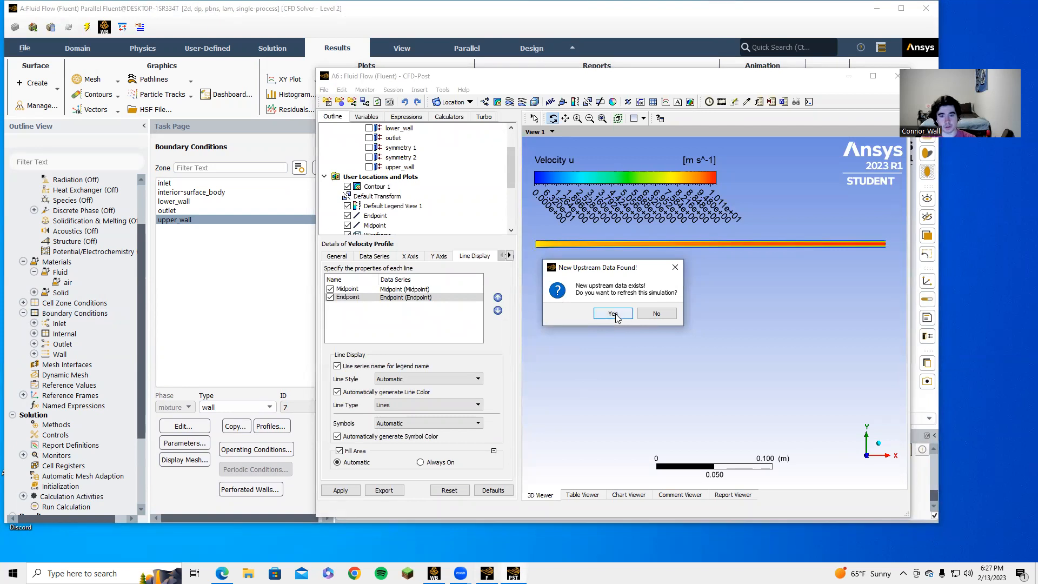
Step: Load the new Fluent results and redraw the Velocity Profile chart, with Endpoint peaking near 2.5 m/s
click(613, 314)
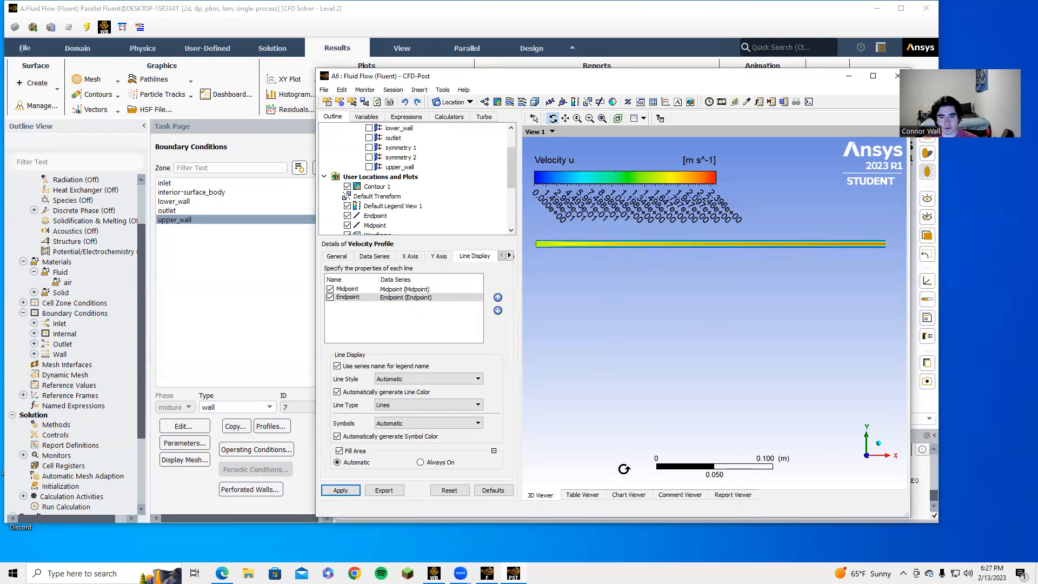
click(628, 495)
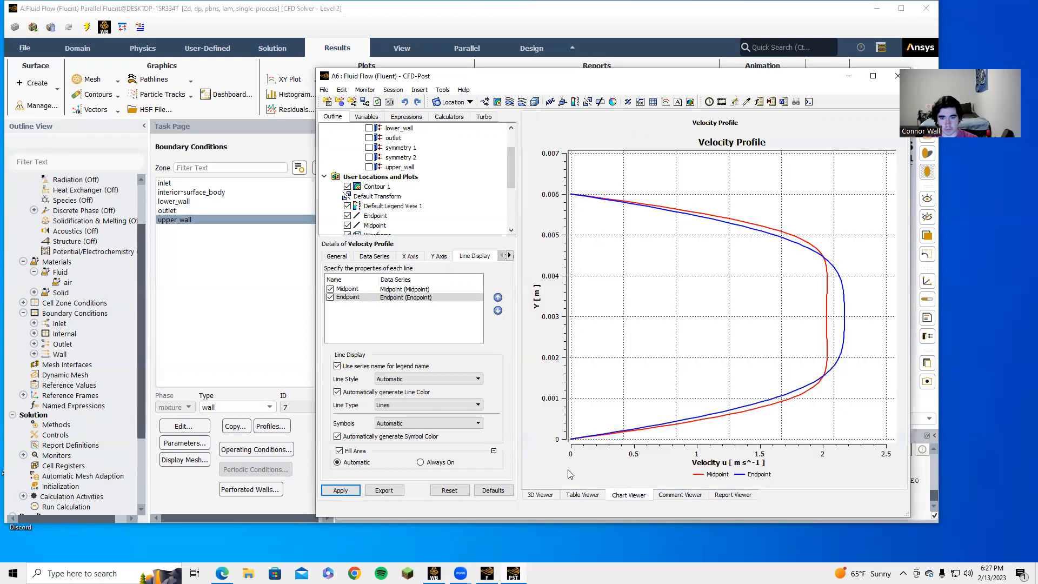
click(339, 490)
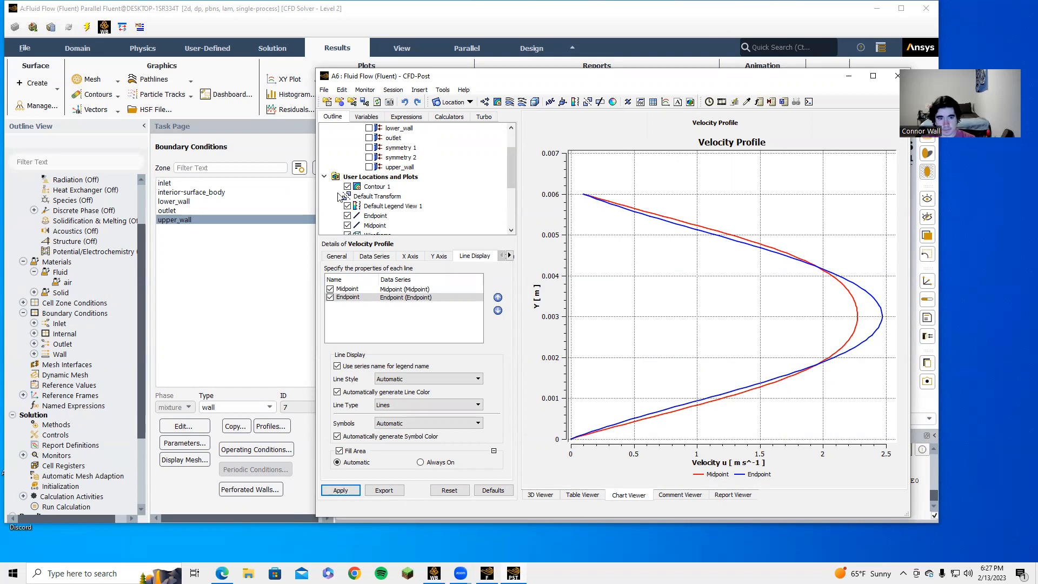
click(546, 496)
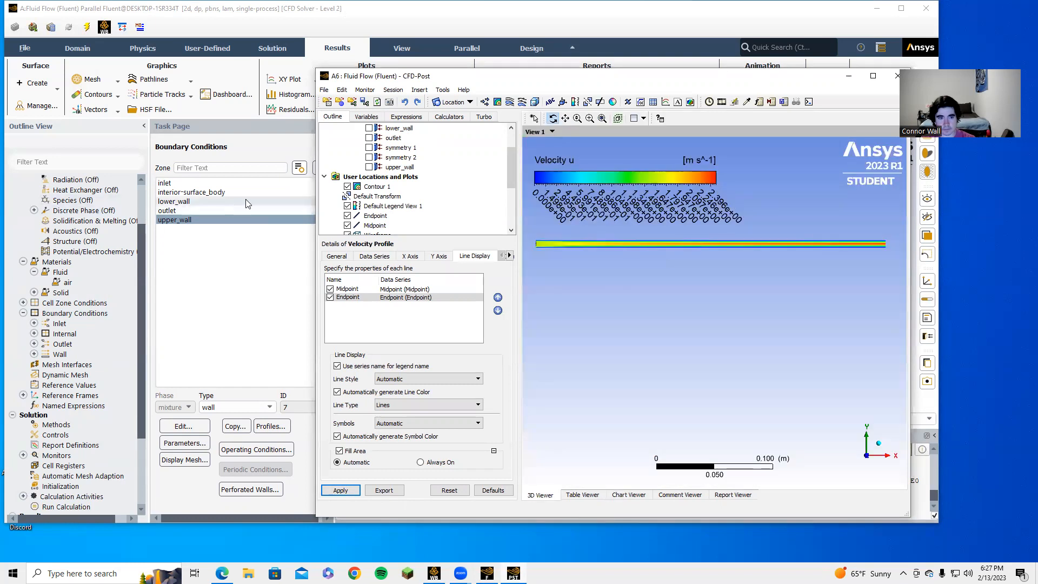
Step: Return to Fluent and expand Materials > Fluid in the Run Calculation tree to reveal air
click(254, 281)
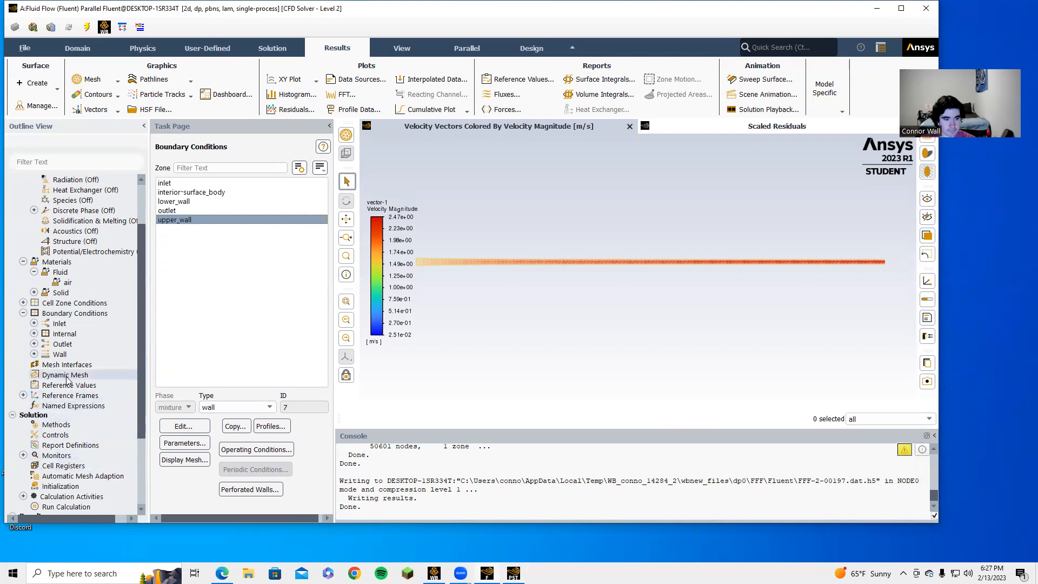
scroll(59, 411, down, 1)
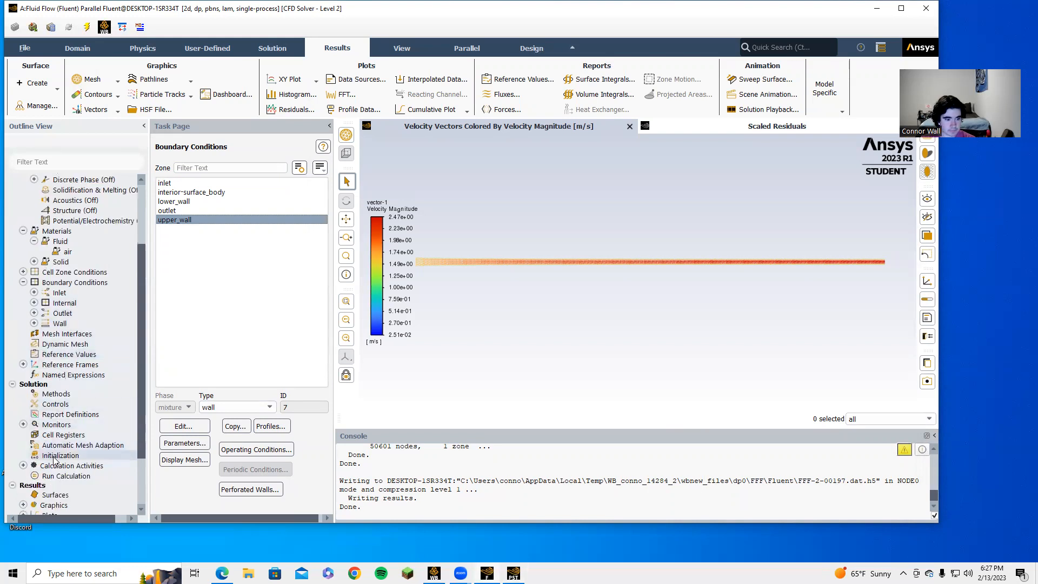
click(66, 476)
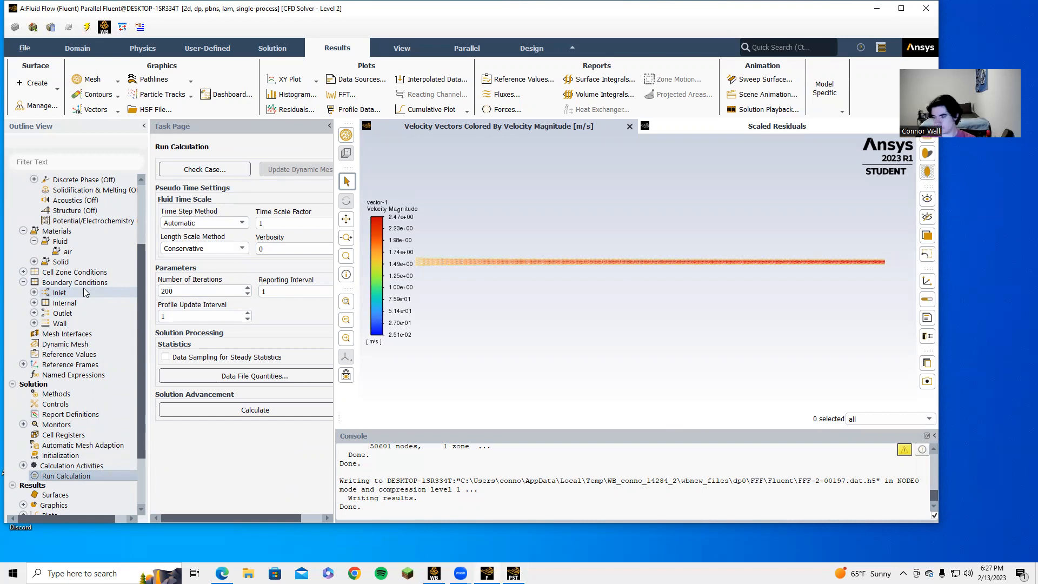
click(67, 244)
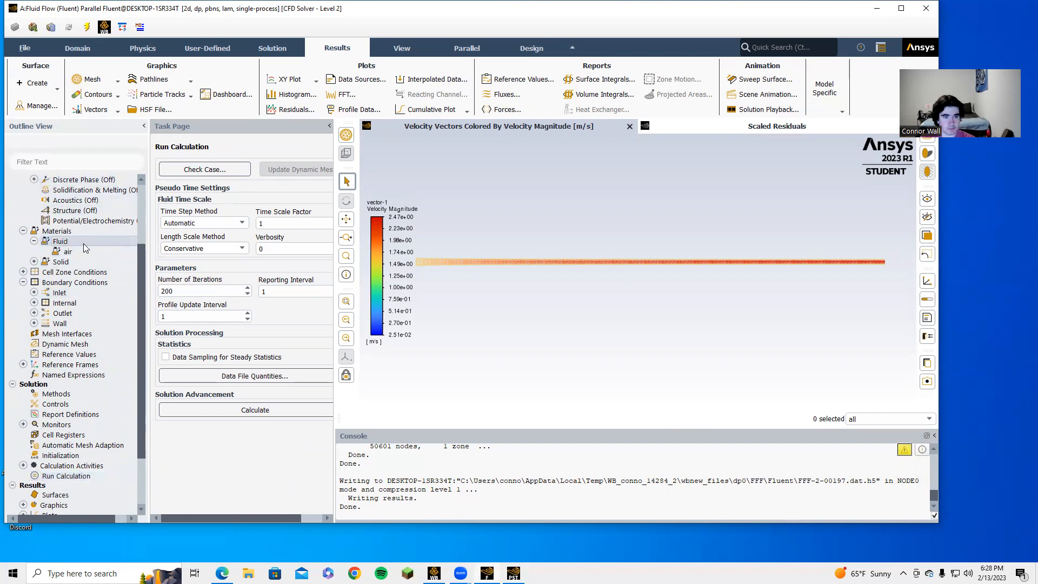
right_click(81, 242)
double_click(59, 241)
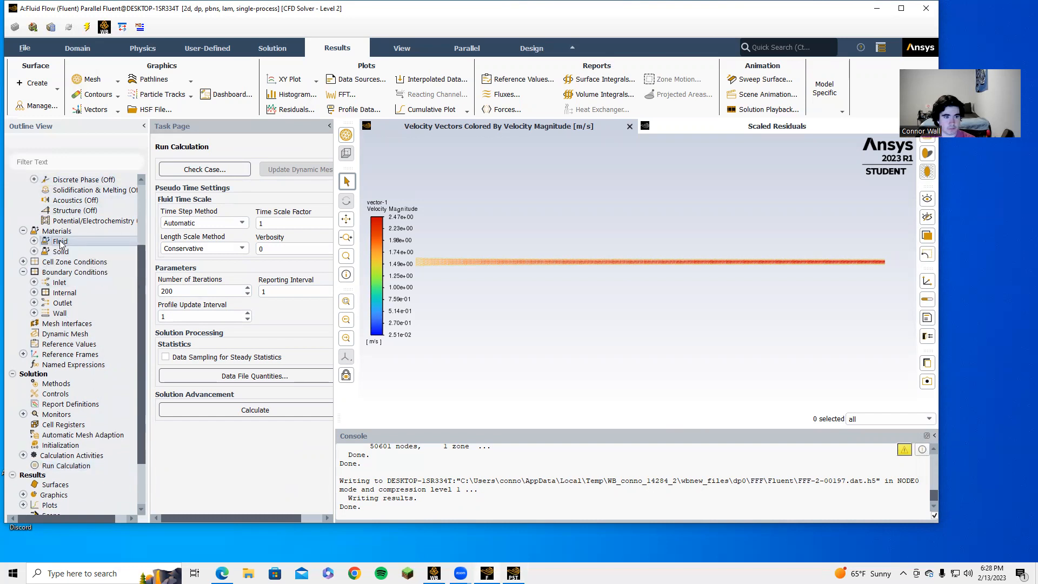
click(34, 241)
Step: Change air's viscosity from 1e-05 to 1e-02 kg/(m s) and save the material
double_click(67, 252)
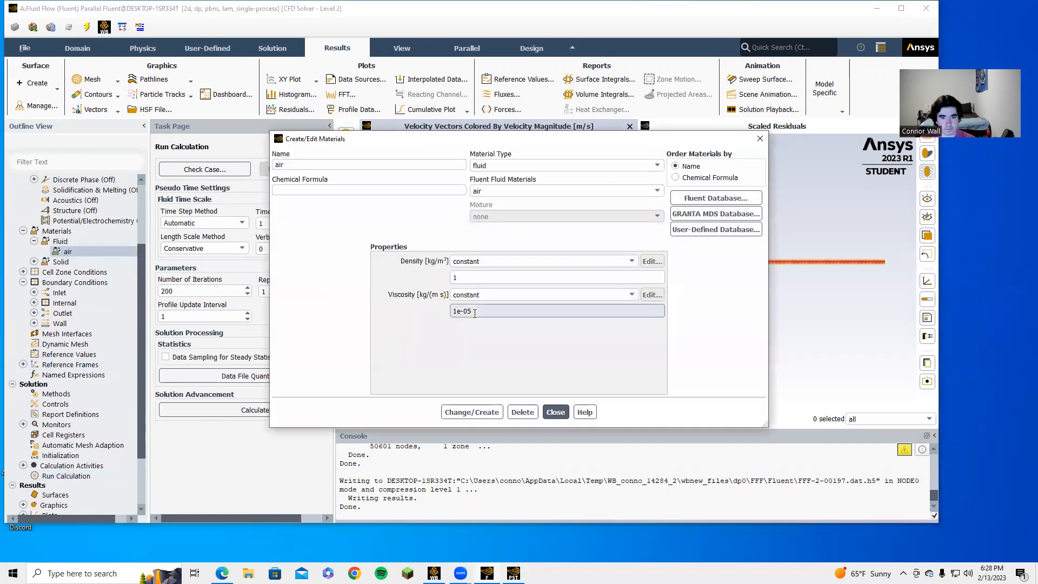
key(BackSpace)
text(2)
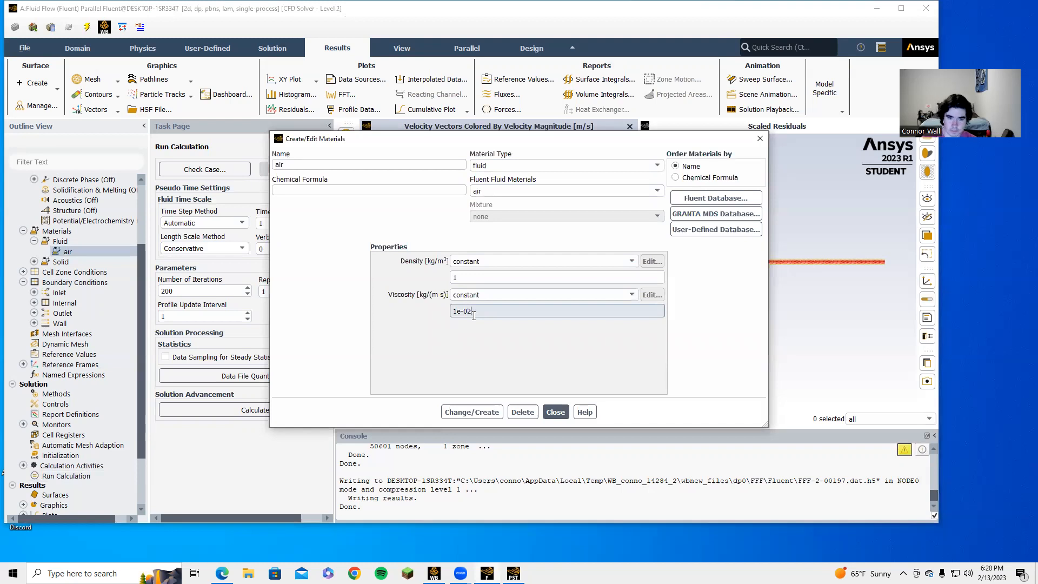
click(560, 413)
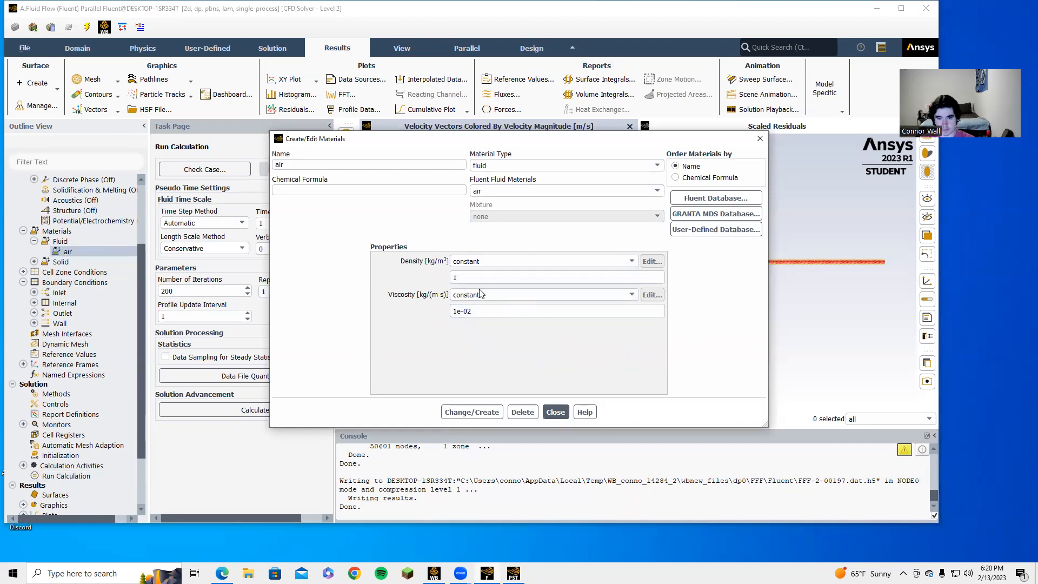
click(481, 411)
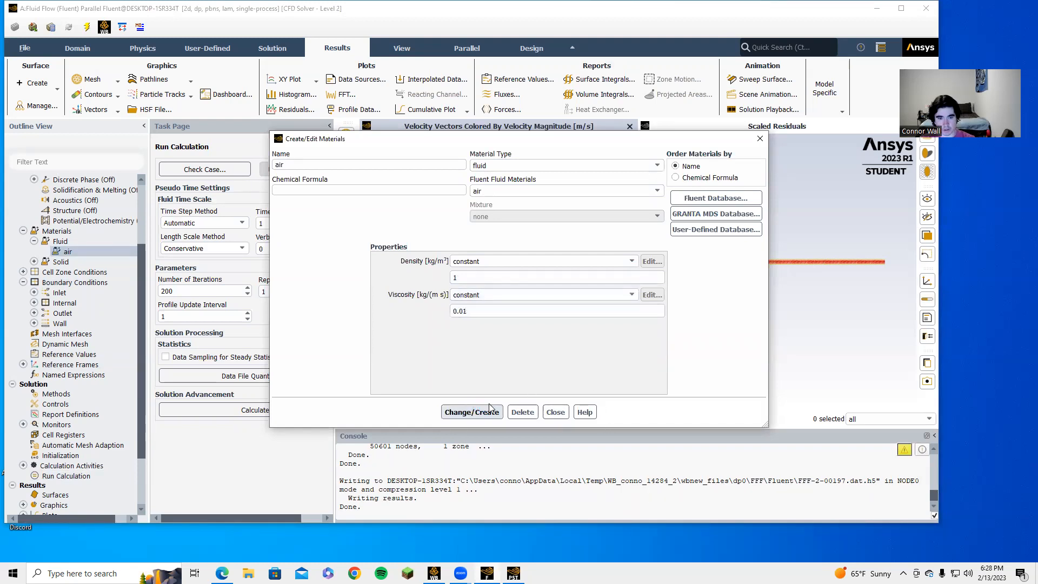
click(555, 412)
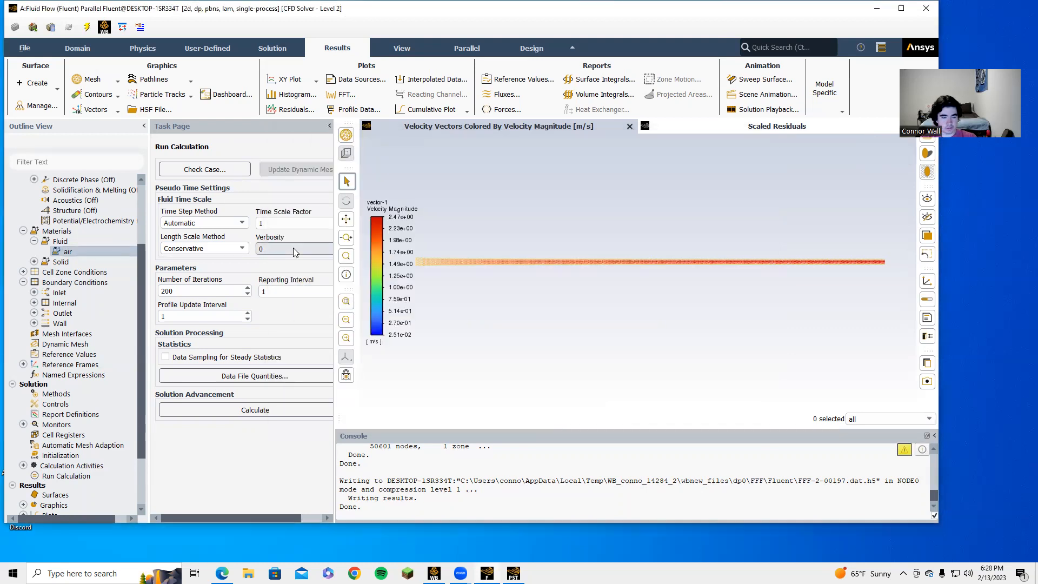
Step: Recalculate the higher-viscosity case until it converges at iteration 27
right_click(56, 476)
click(61, 510)
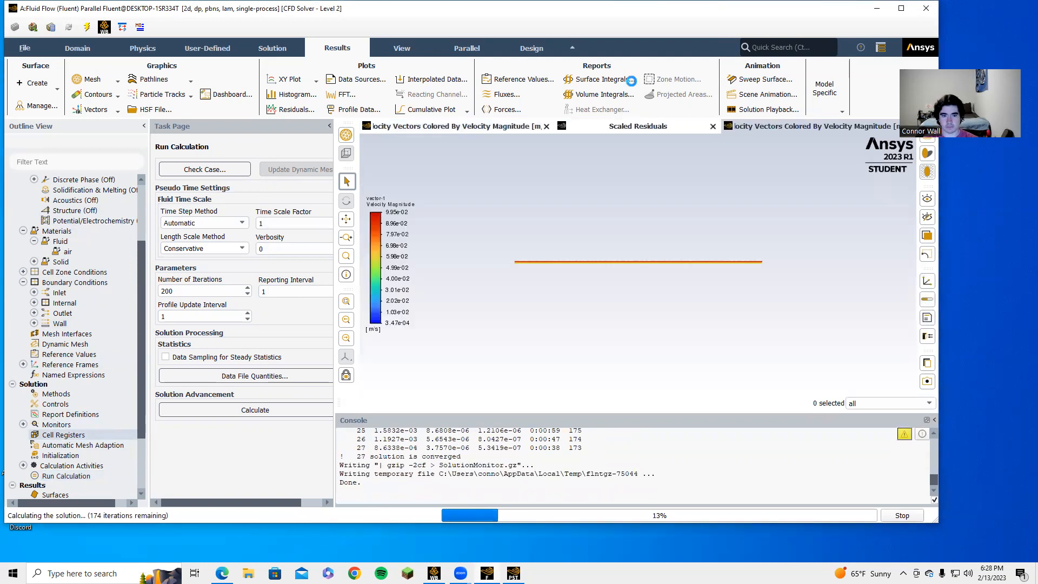
click(489, 280)
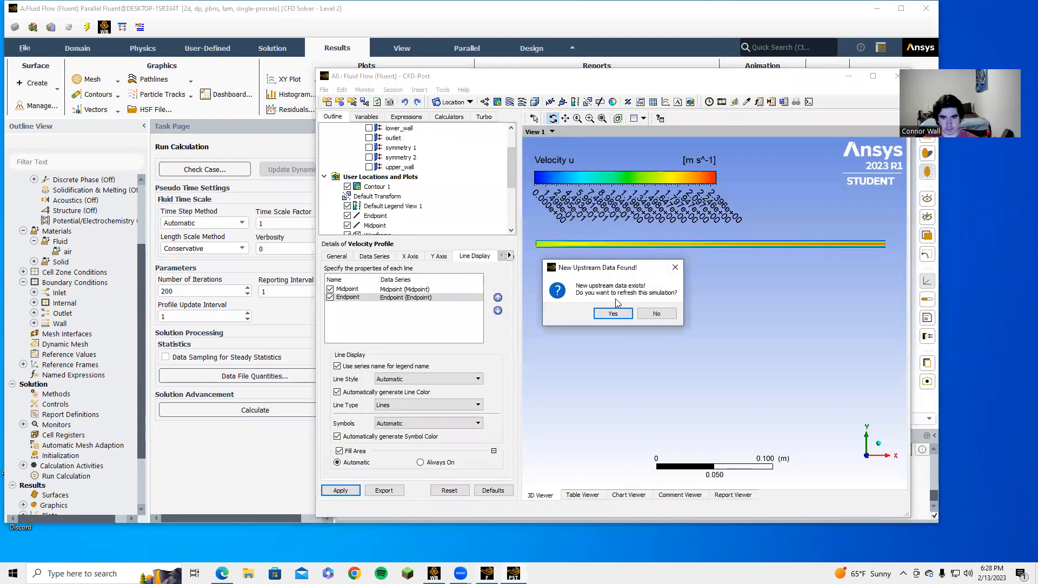
Step: Load the higher-viscosity results and replot the Midpoint and Endpoint profiles, now rising to about 0.1 m/s
click(614, 313)
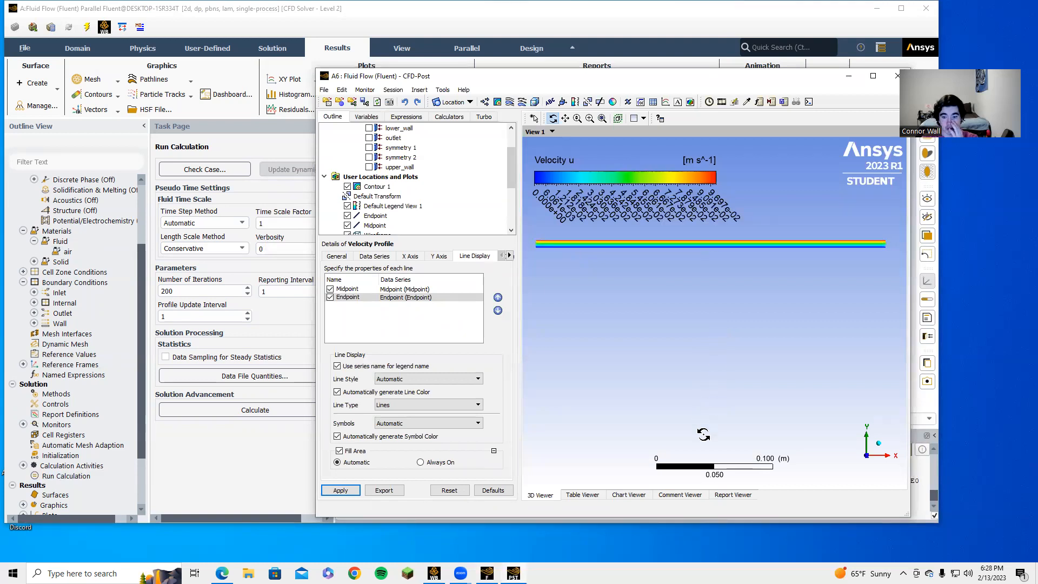
click(640, 496)
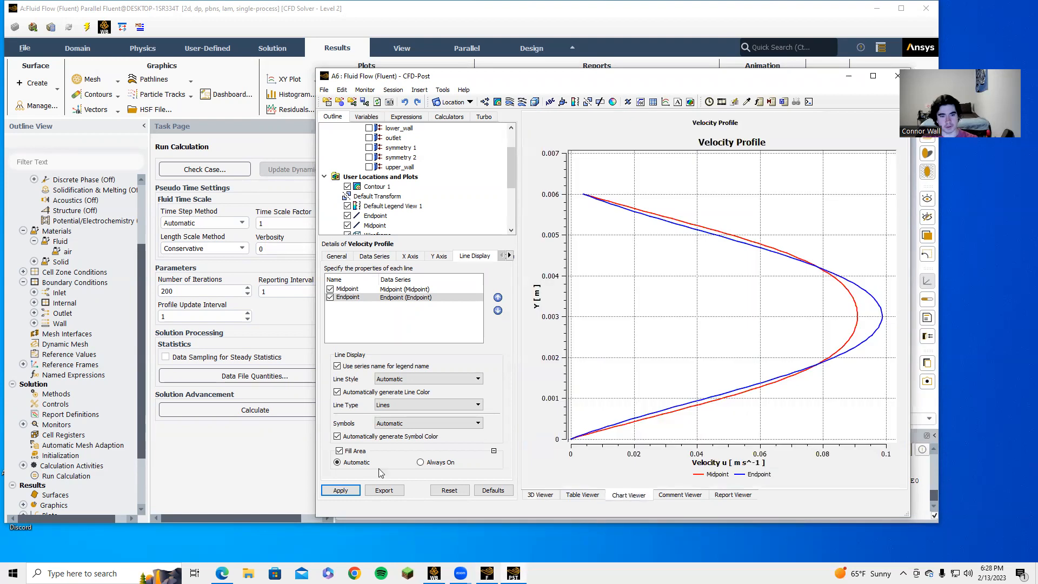
click(340, 490)
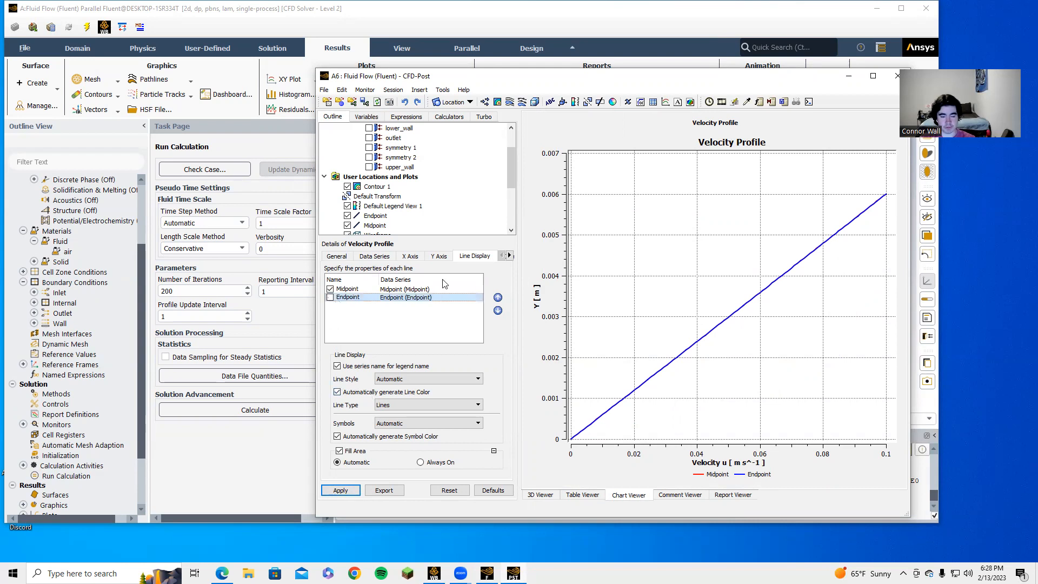
click(341, 489)
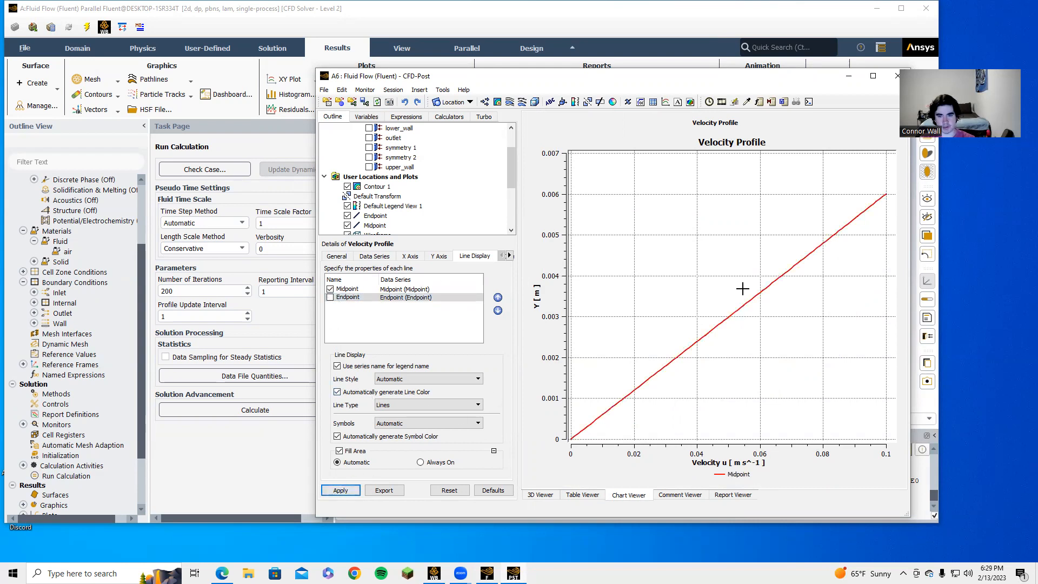
click(340, 490)
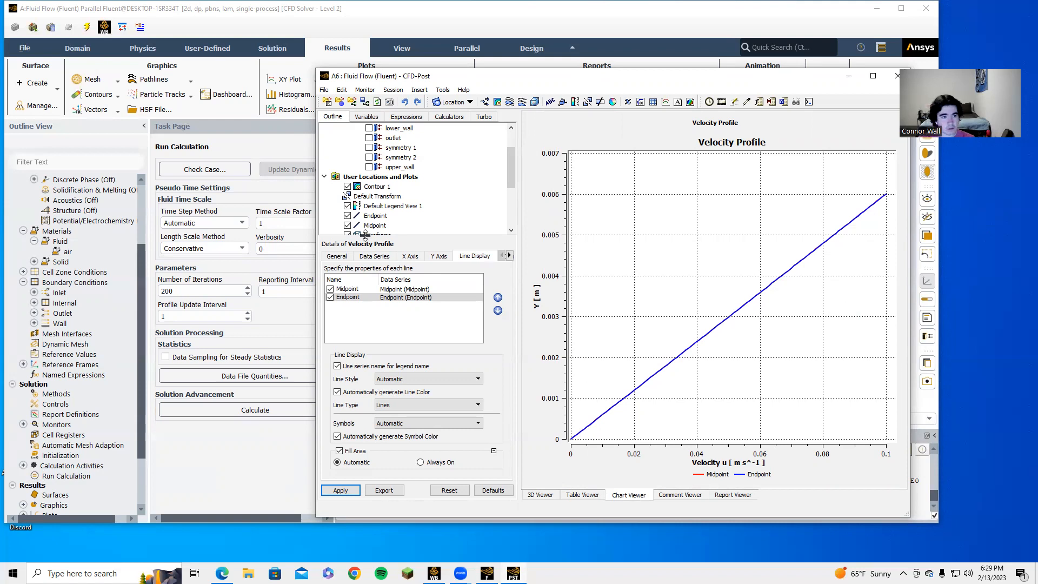
click(98, 250)
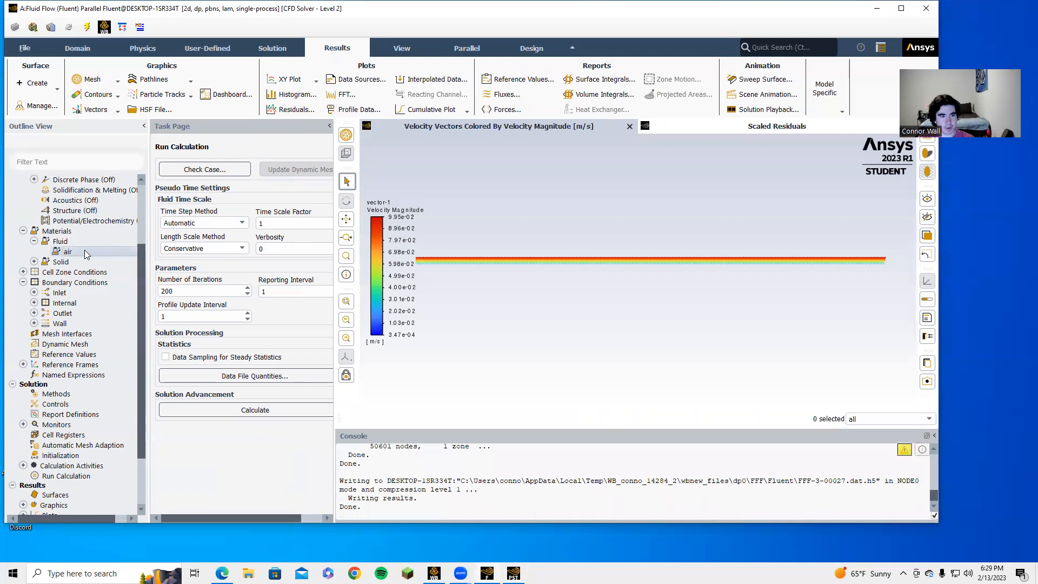
Step: Reset the air viscosity to 1e-05 kg/(m s) and save the material
double_click(84, 251)
click(479, 311)
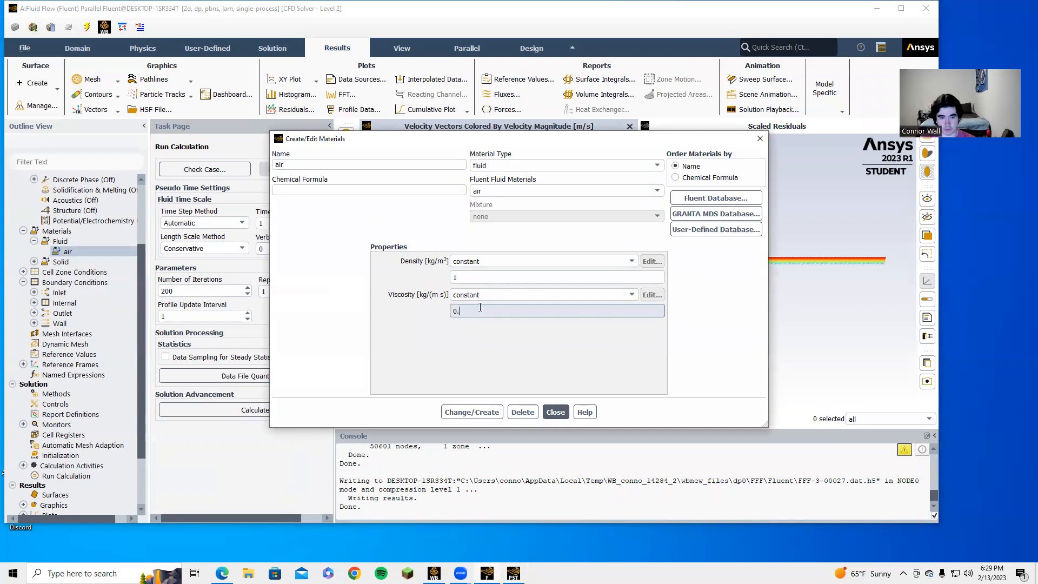
text(1e)
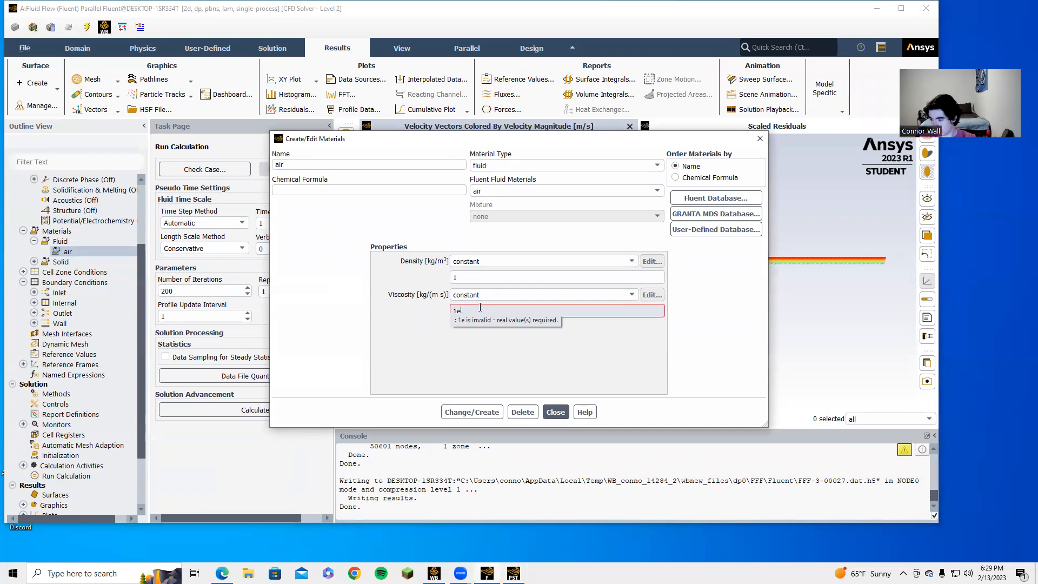
text(-05)
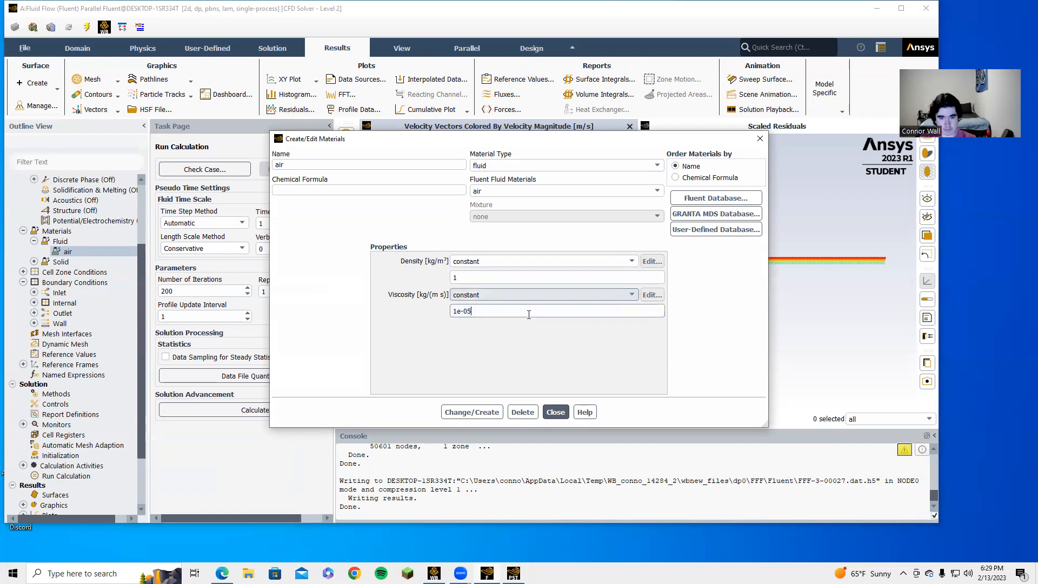
click(466, 413)
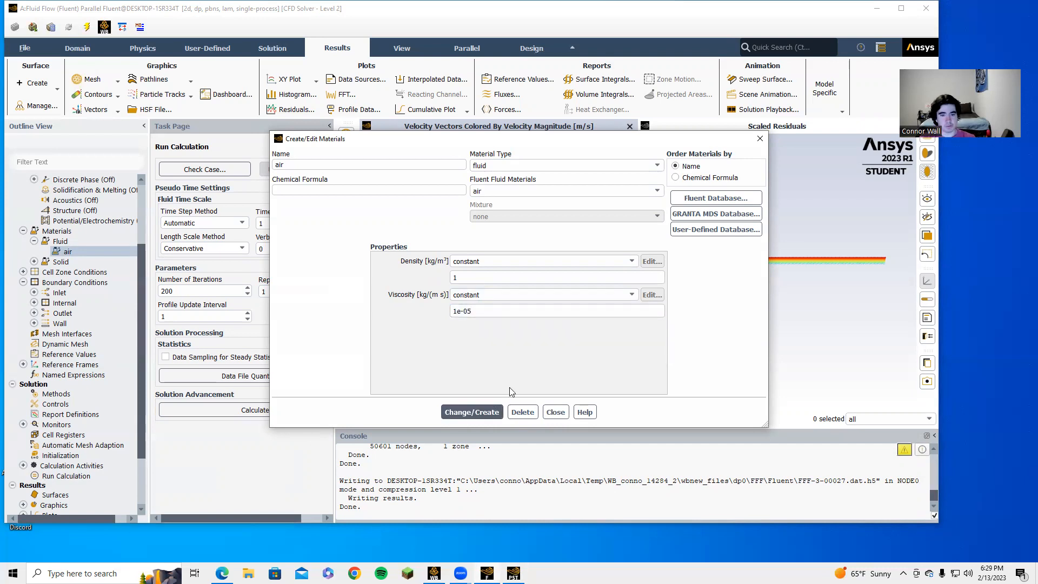
click(555, 411)
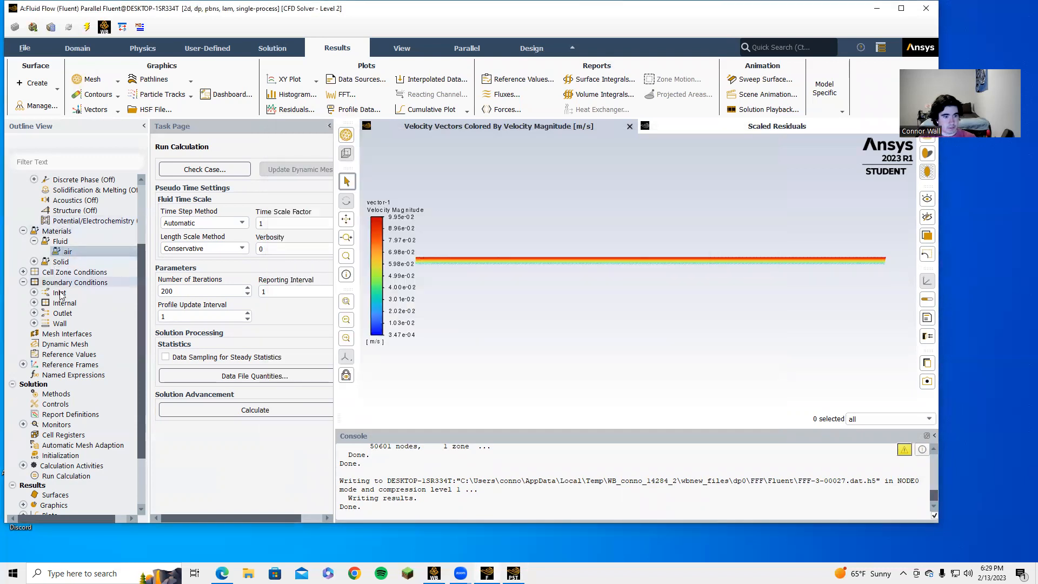
Step: Change the inlet boundary to a velocity-inlet at 8 m/s
double_click(73, 282)
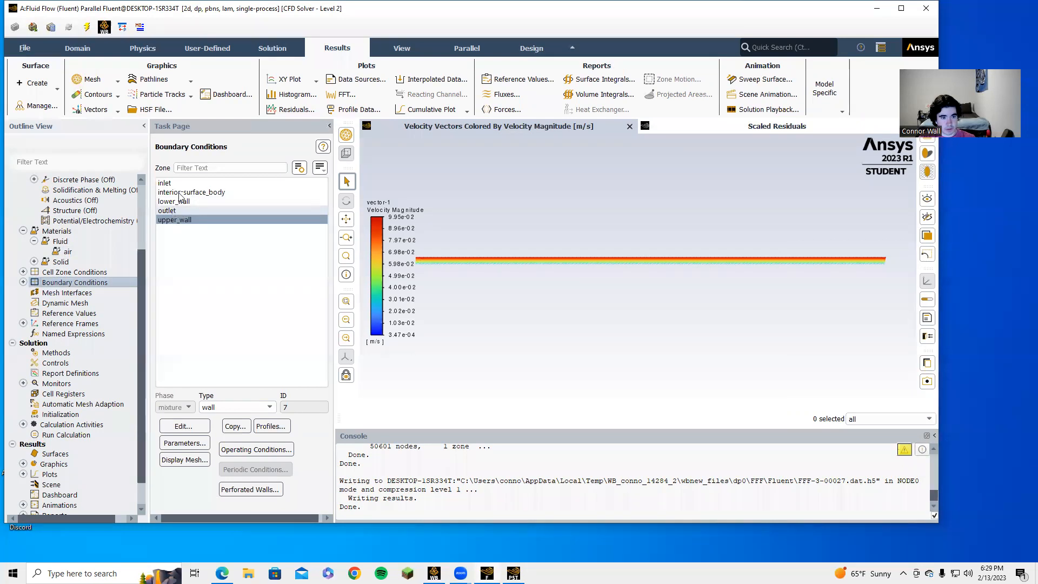
click(179, 184)
click(246, 407)
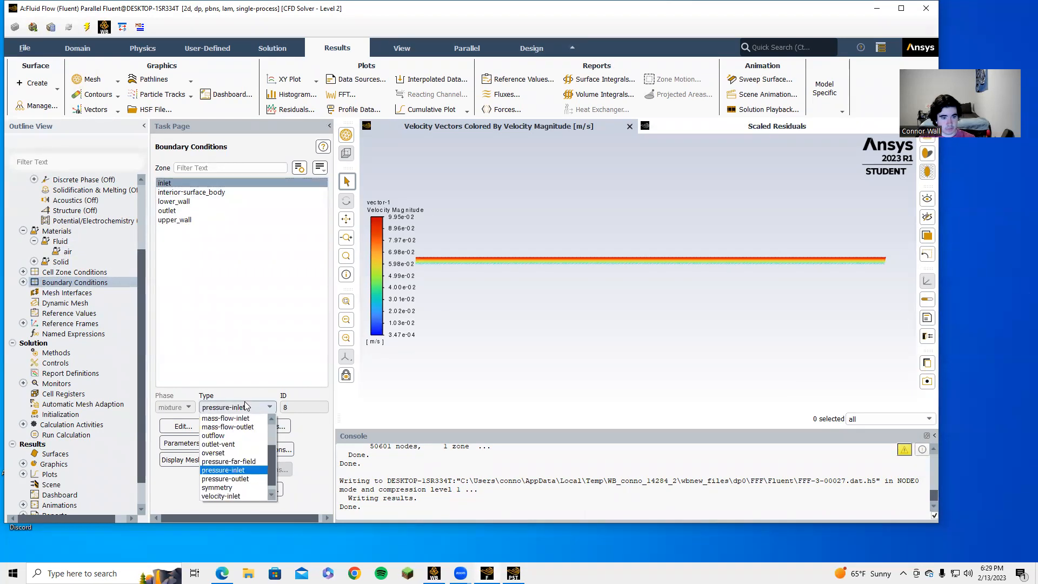
click(204, 495)
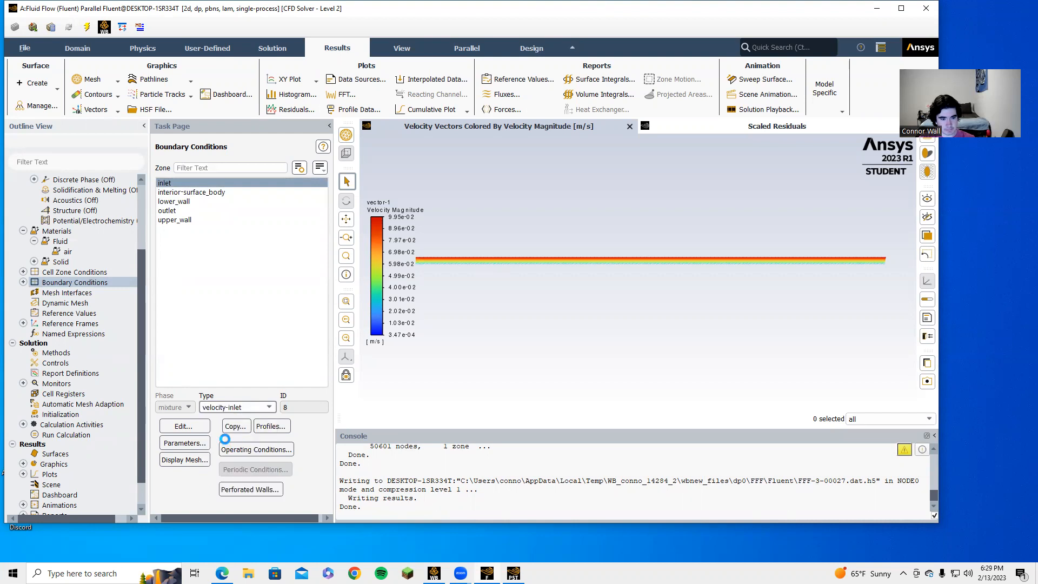
click(295, 409)
click(328, 409)
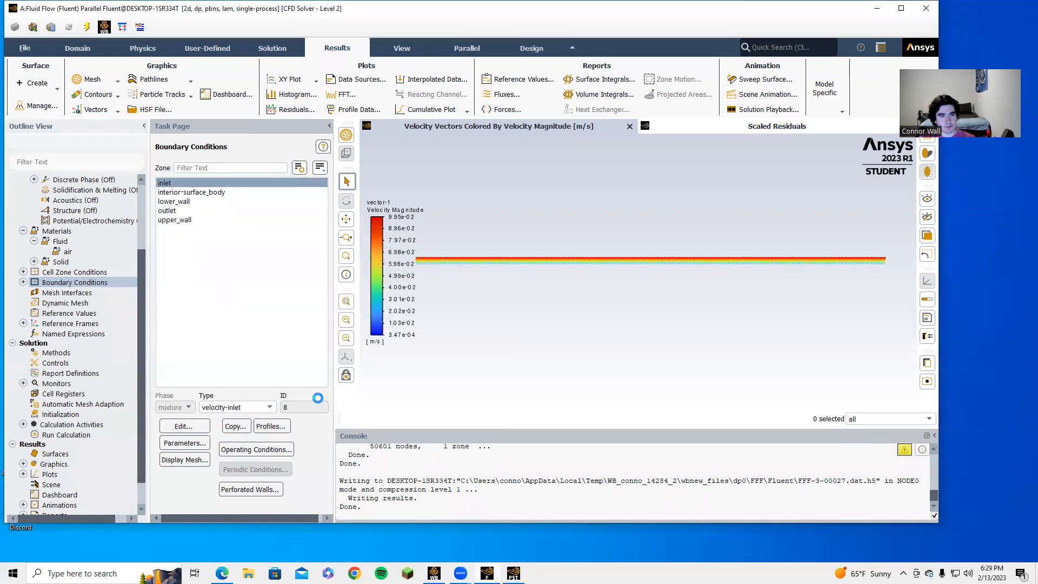
Step: Open the upper_wall wall settings and select its 0.1 m/s speed value
click(180, 220)
click(201, 426)
drag(593, 220, 533, 236)
Step: Set the upper_wall moving speed to 8 m/s, then reopen its settings to confirm the value
text(8)
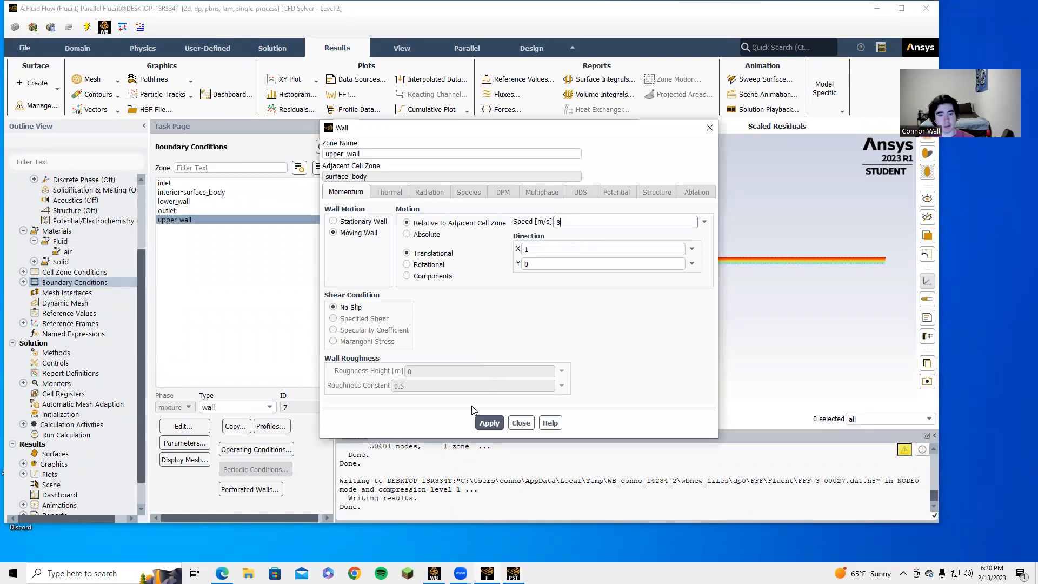
click(483, 423)
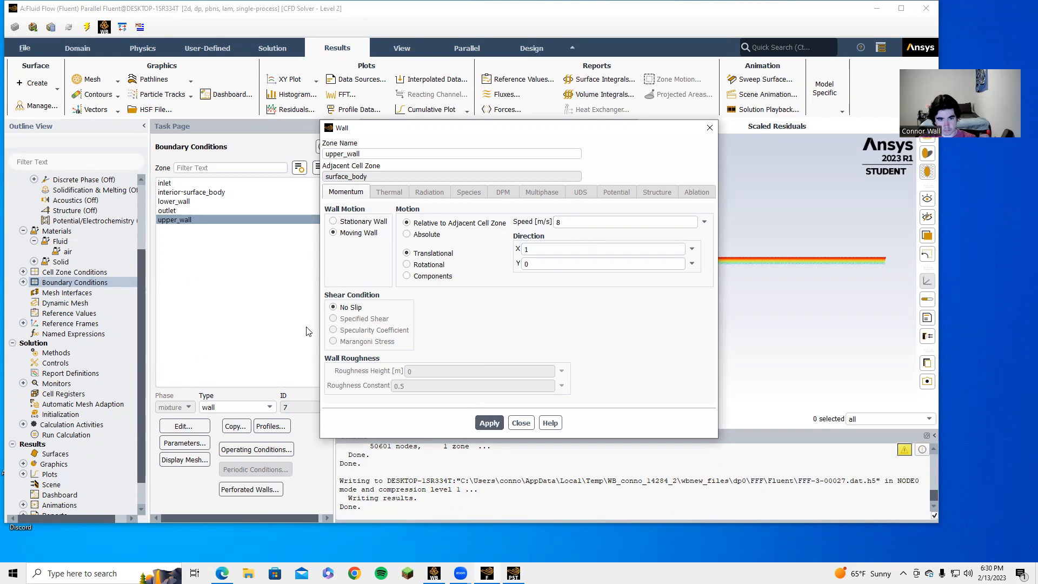
click(521, 424)
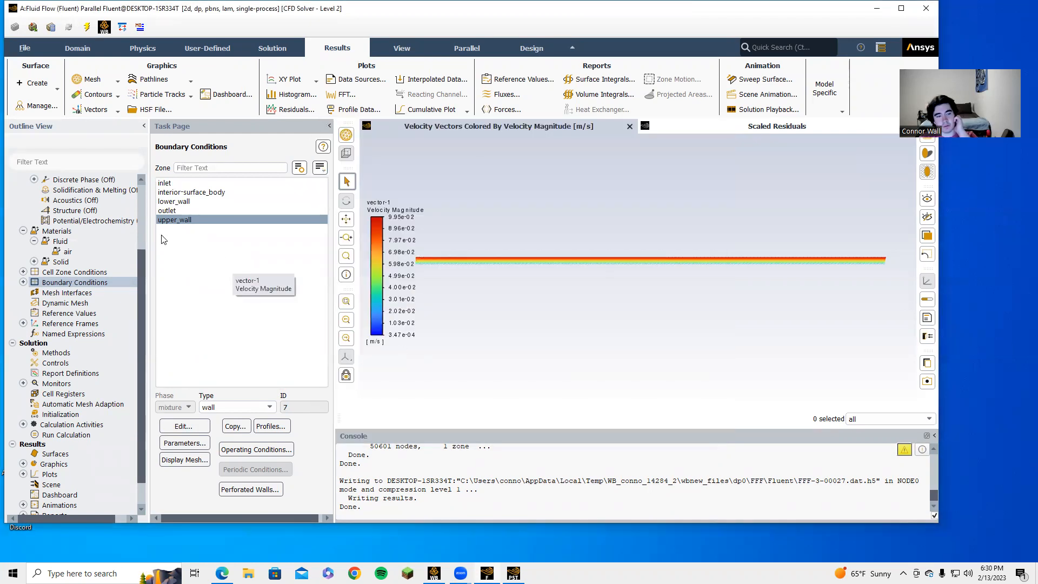
click(178, 184)
click(170, 219)
click(183, 427)
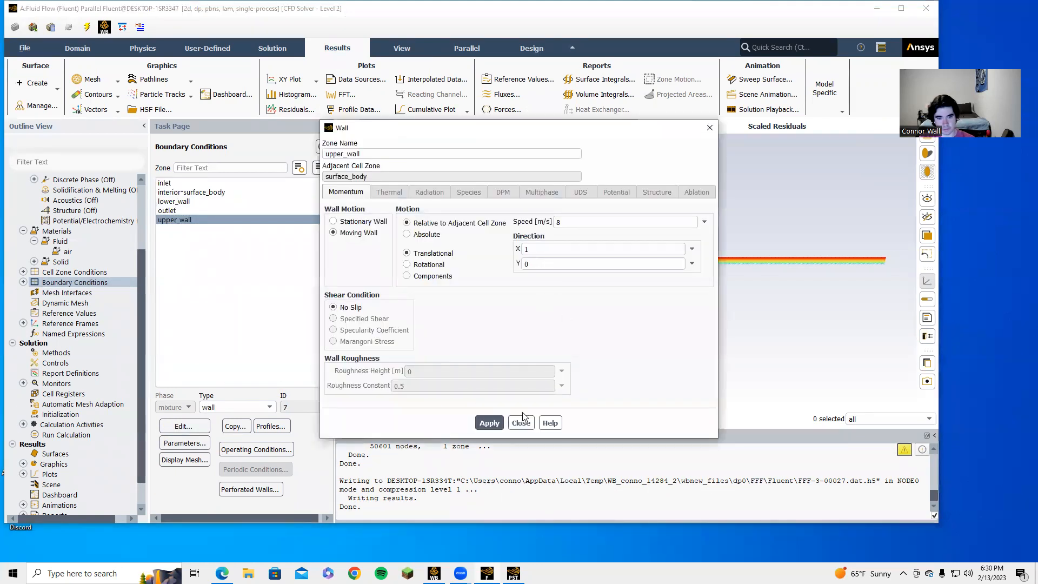
click(522, 423)
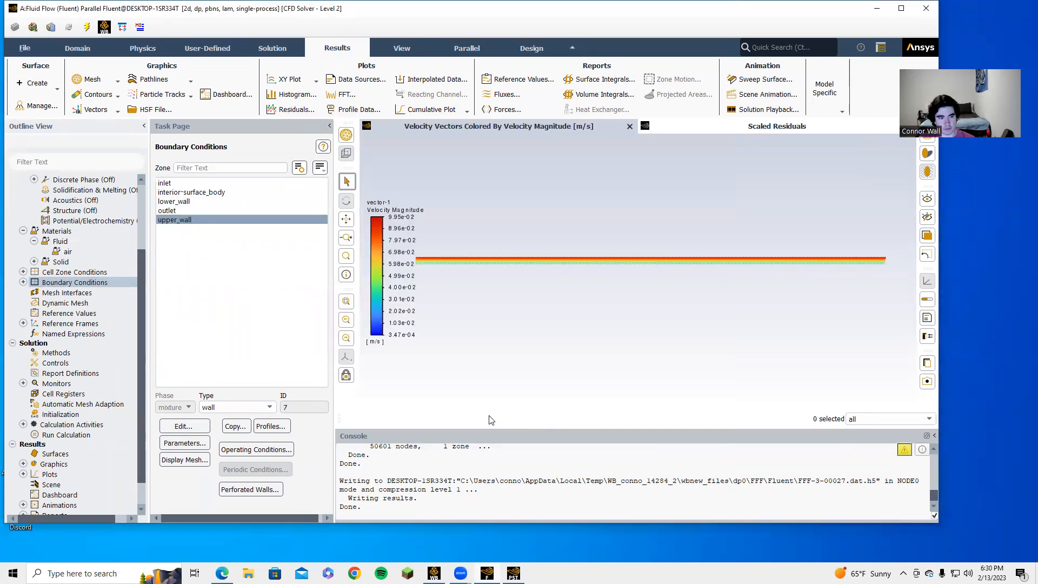
Step: Reinitialize and solve the 8 m/s case, watching residuals until it converges at iteration 91
right_click(54, 436)
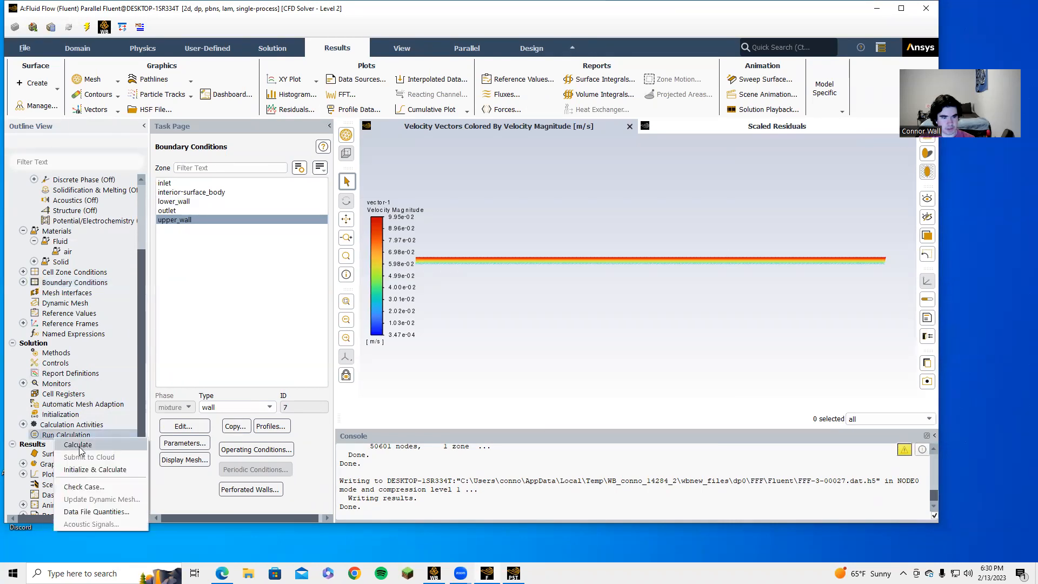
click(94, 469)
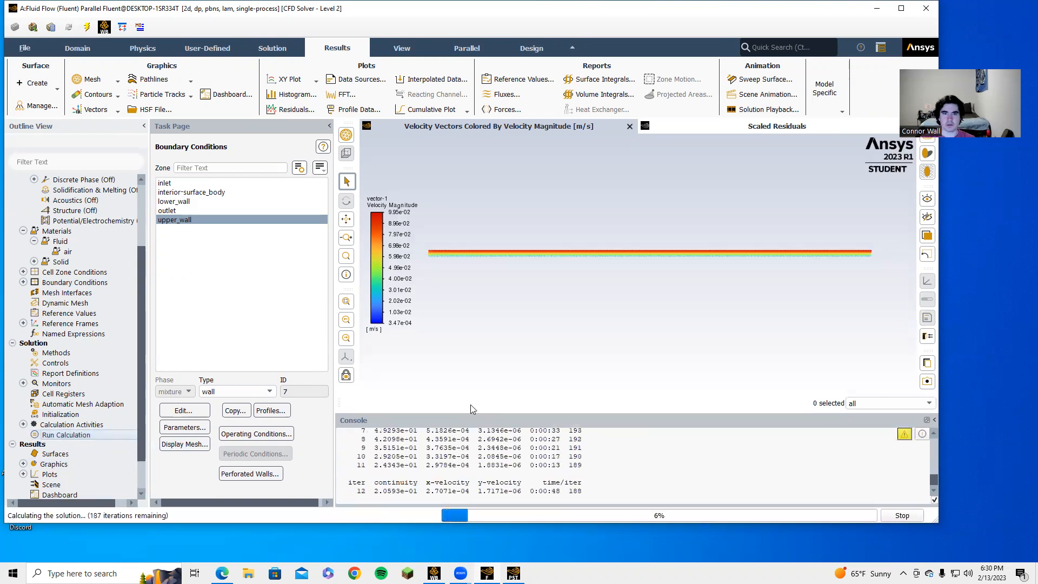
click(749, 127)
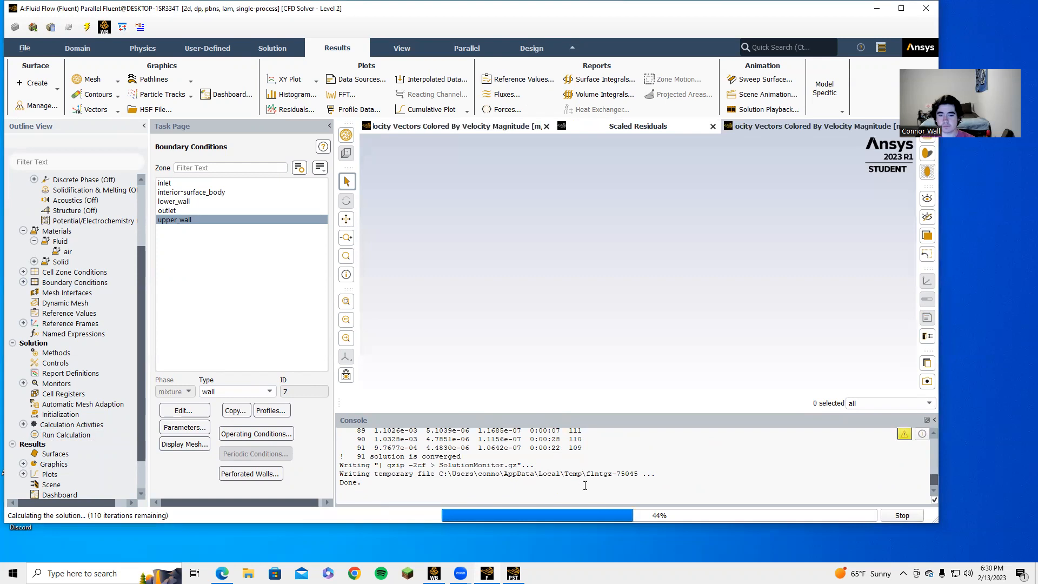
mouse_move(514, 573)
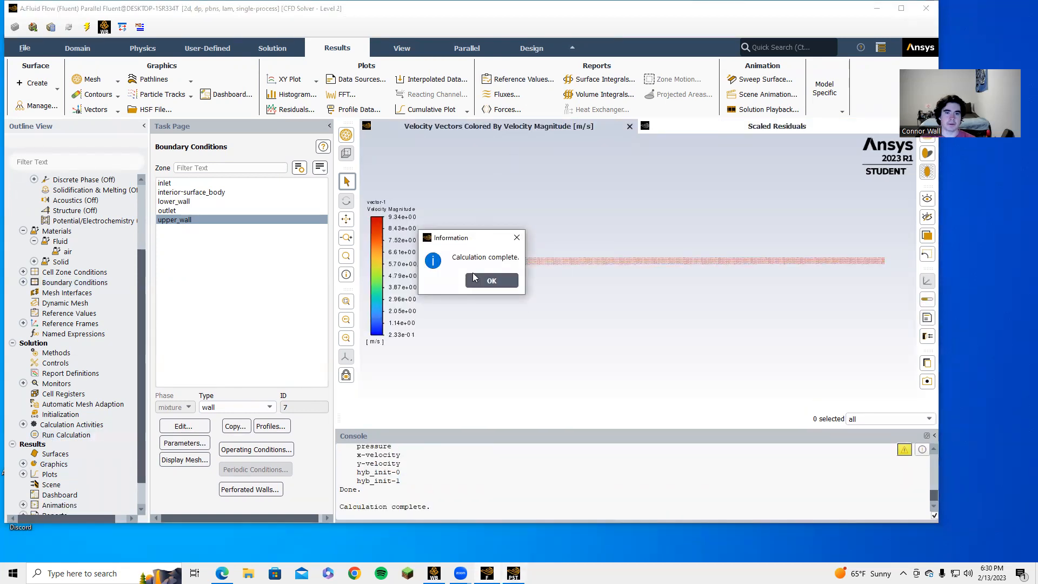
click(489, 280)
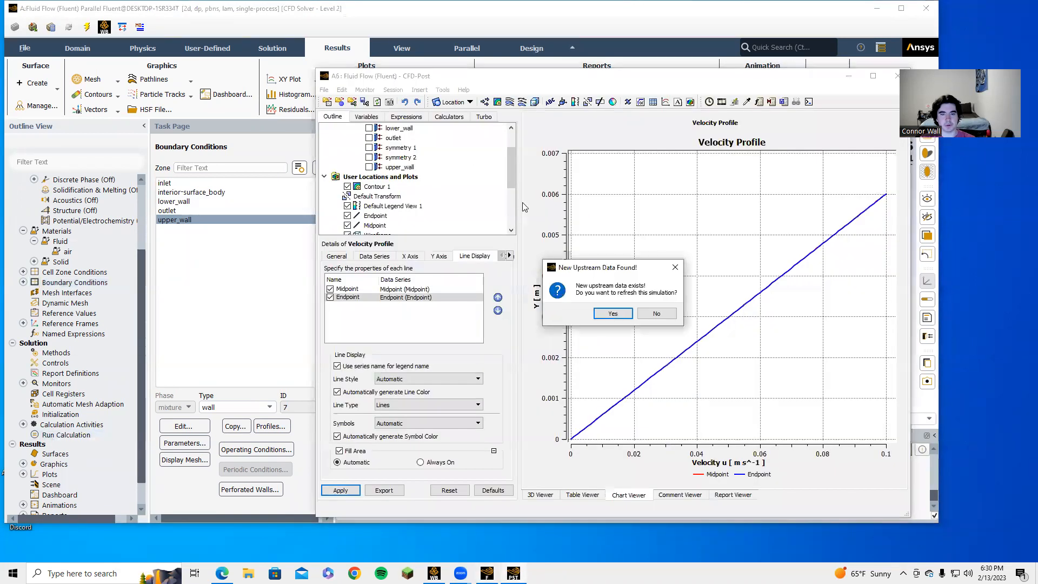
Step: Load the 8 m/s results and regenerate the profiles: Endpoint near 9.3 m/s, Midpoint near 9 m/s
click(610, 311)
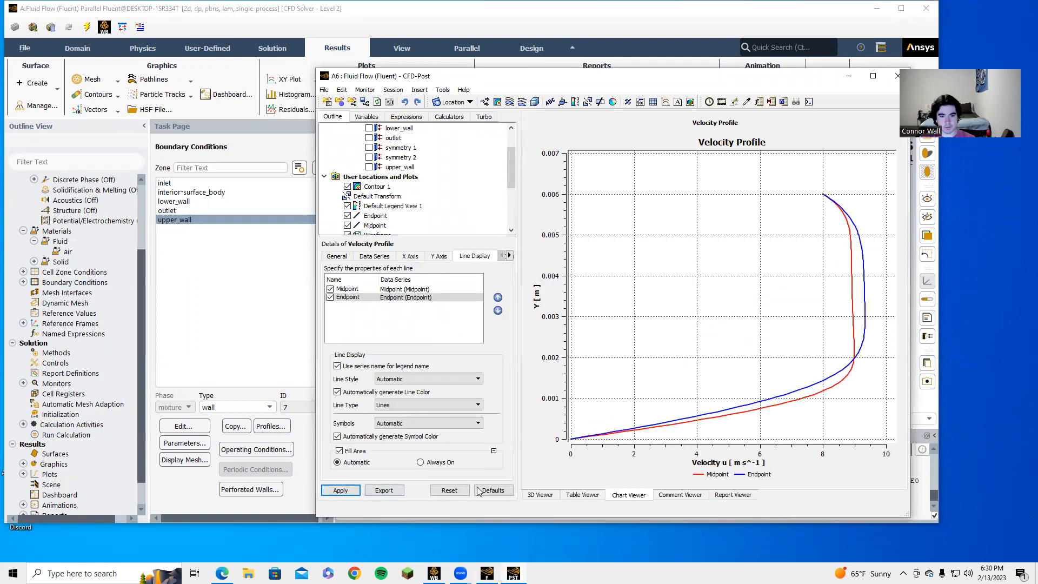
click(542, 495)
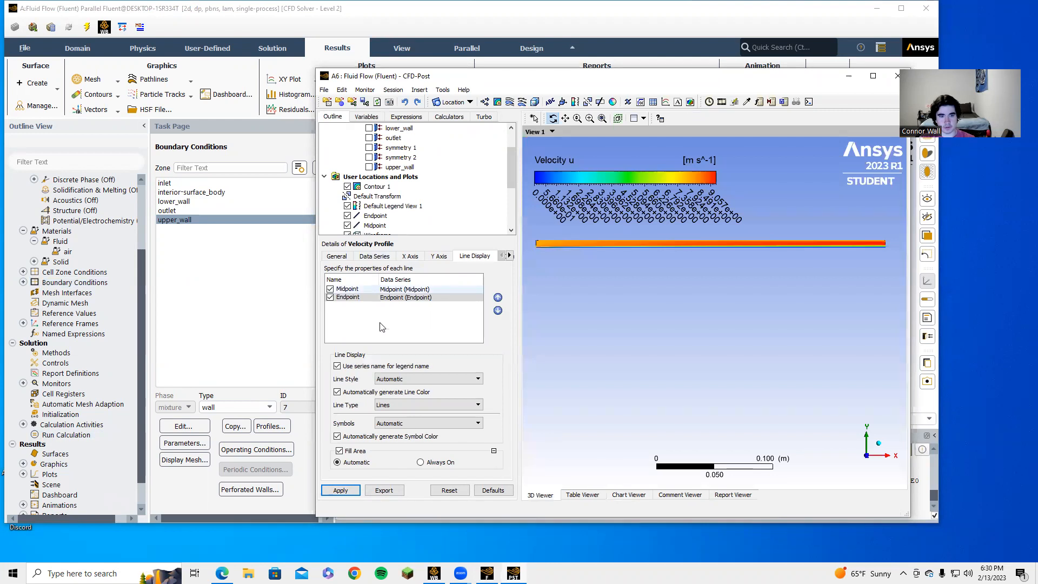
click(344, 491)
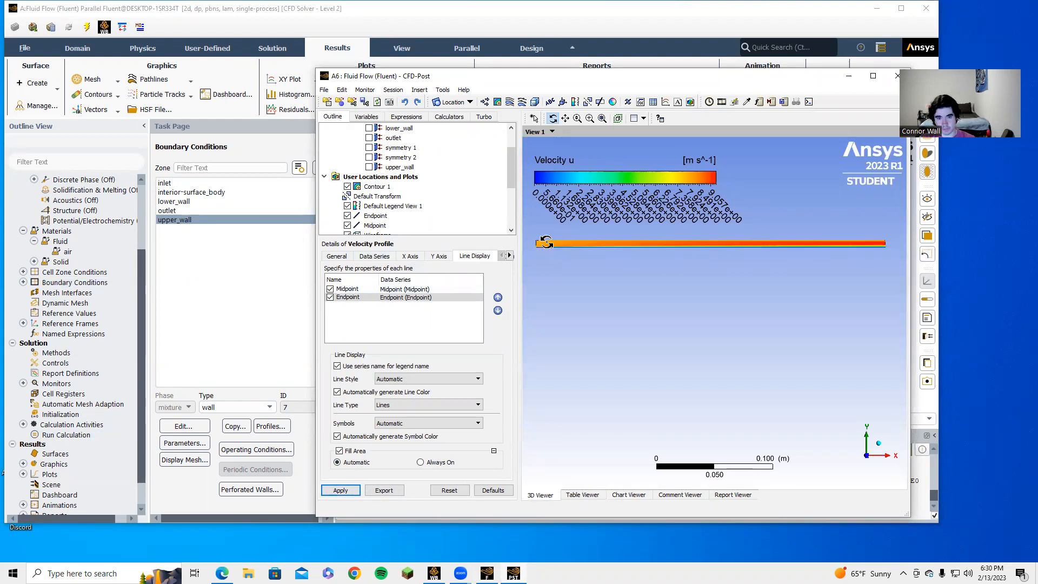
click(337, 491)
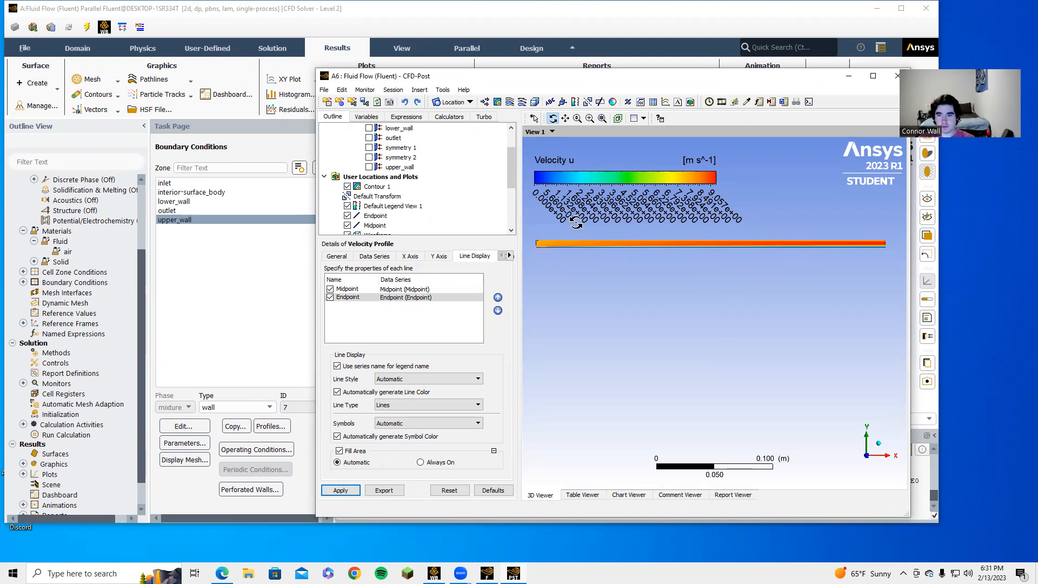
click(629, 496)
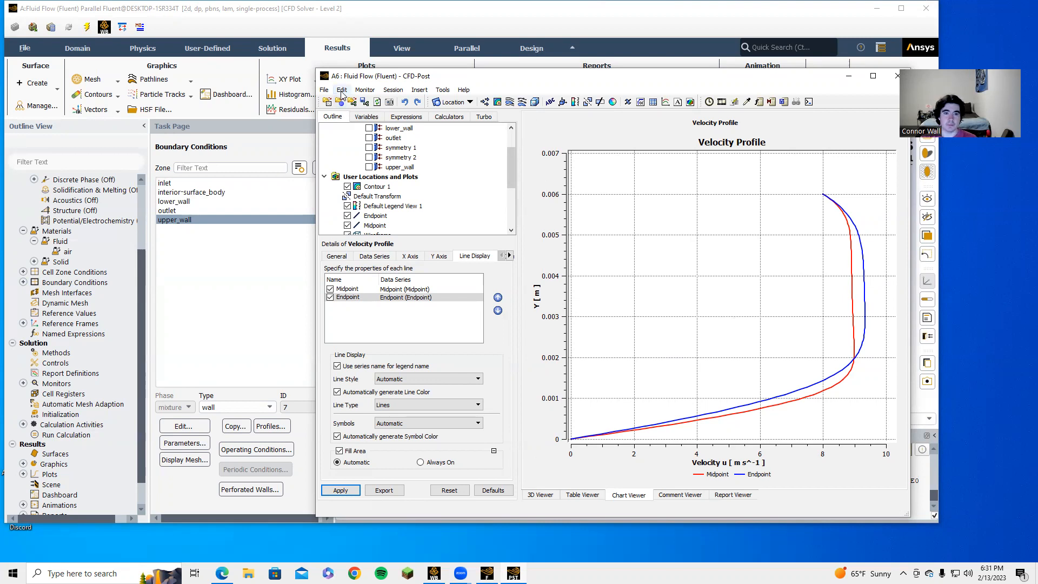
click(323, 89)
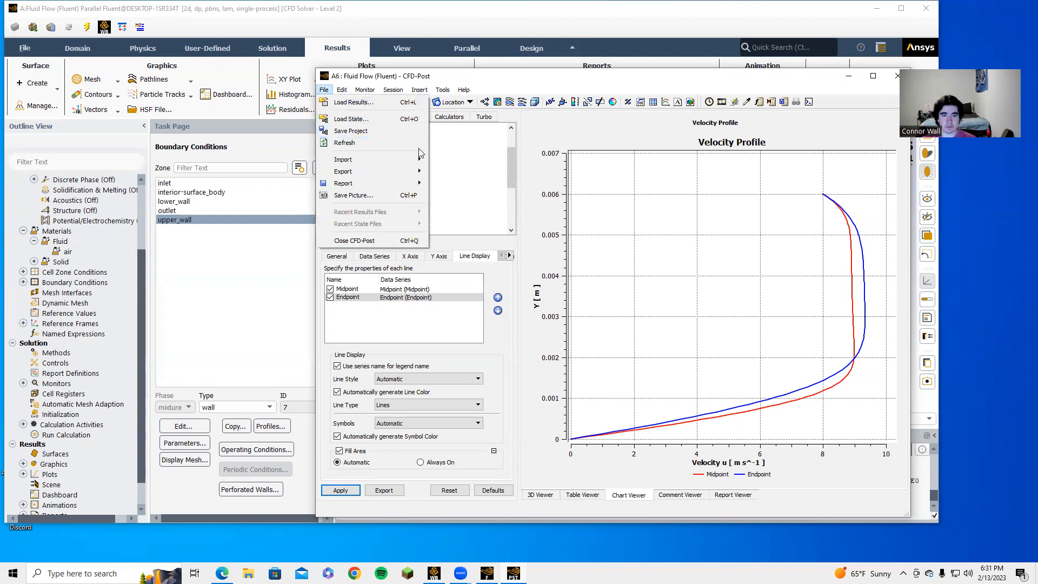
click(534, 144)
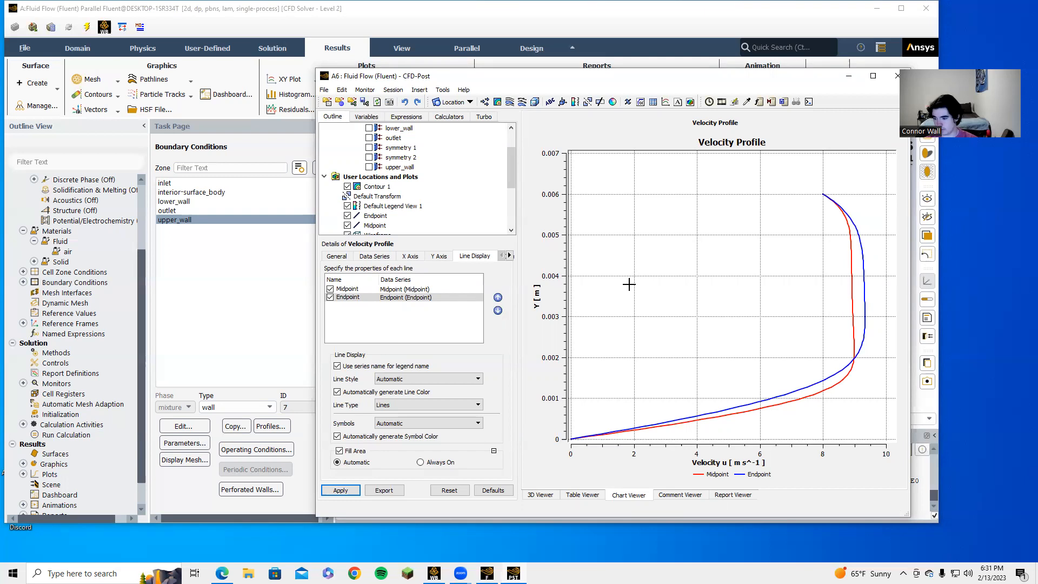
click(324, 89)
mouse_move(385, 172)
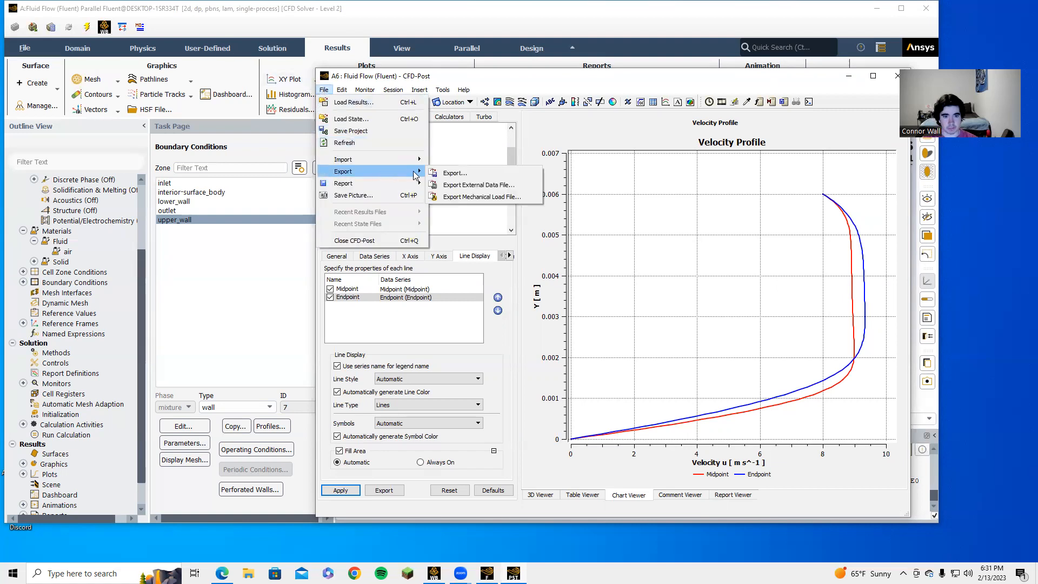
click(442, 174)
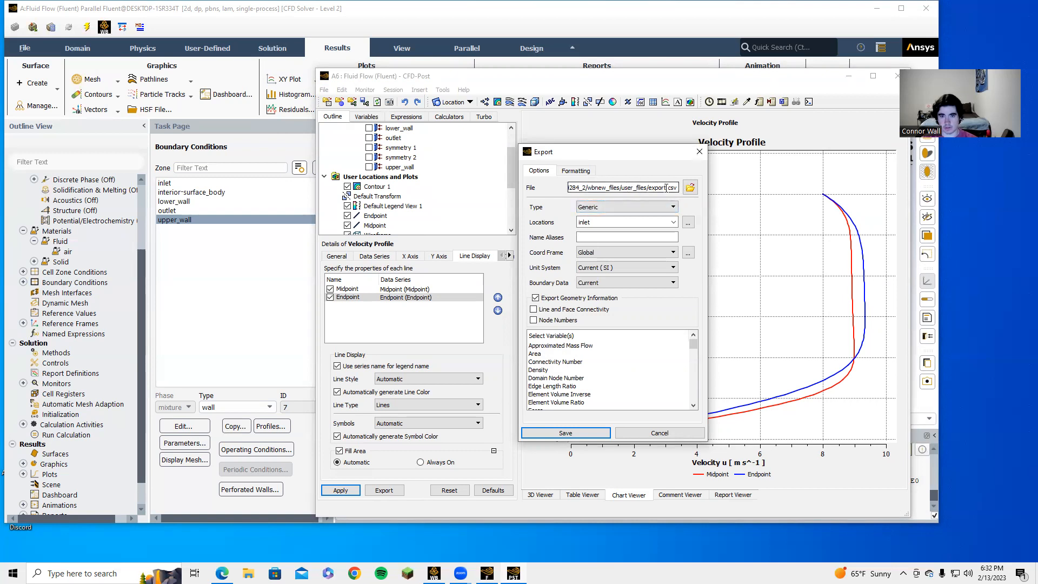
click(609, 210)
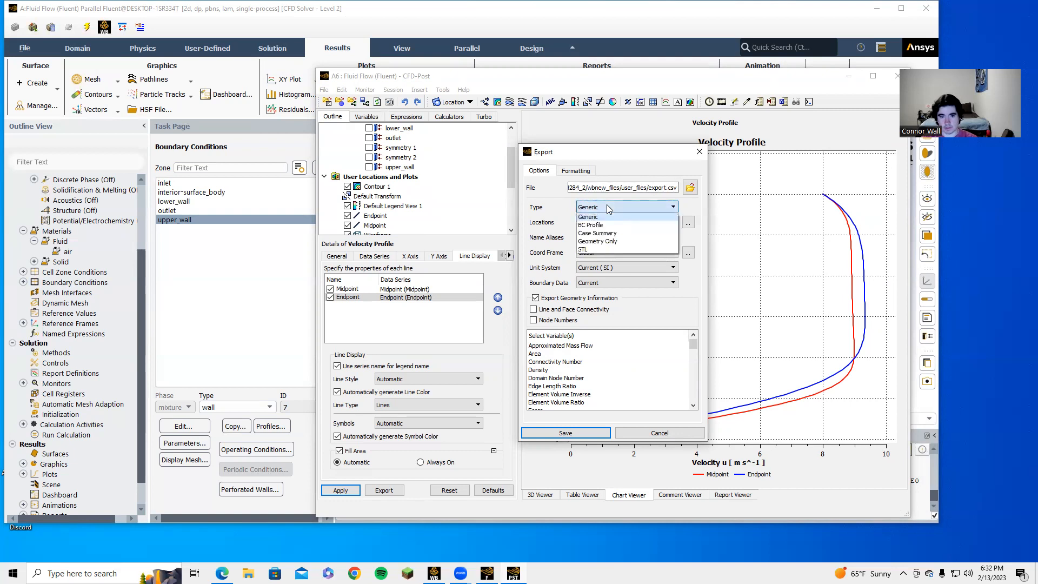
click(609, 210)
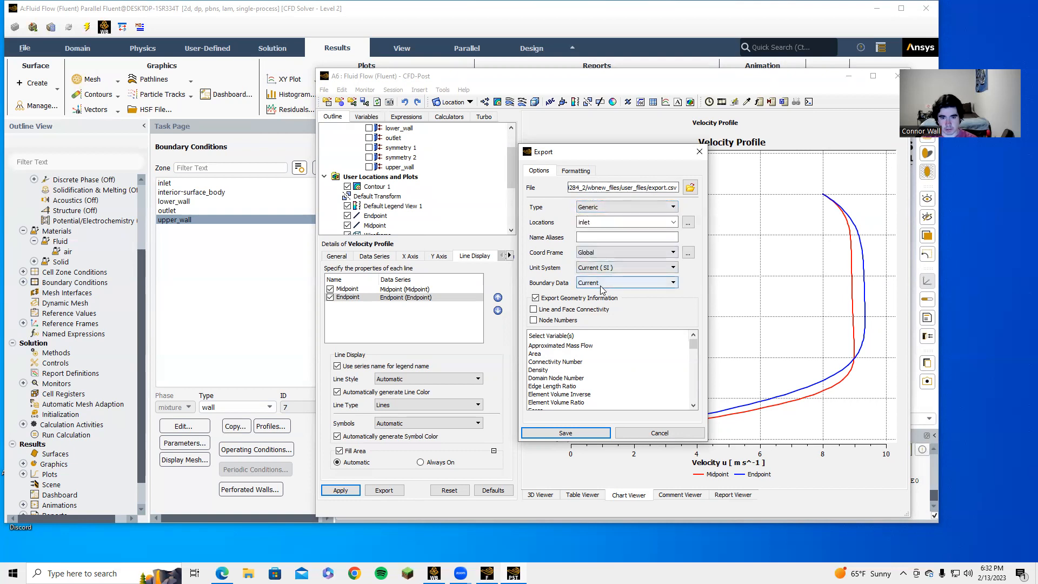
click(623, 281)
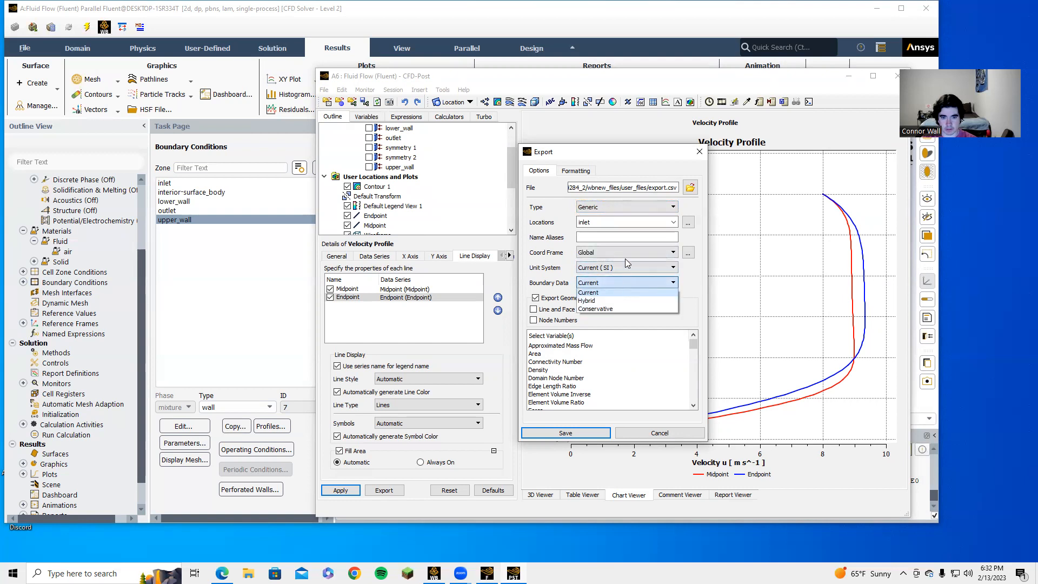
click(625, 254)
click(661, 222)
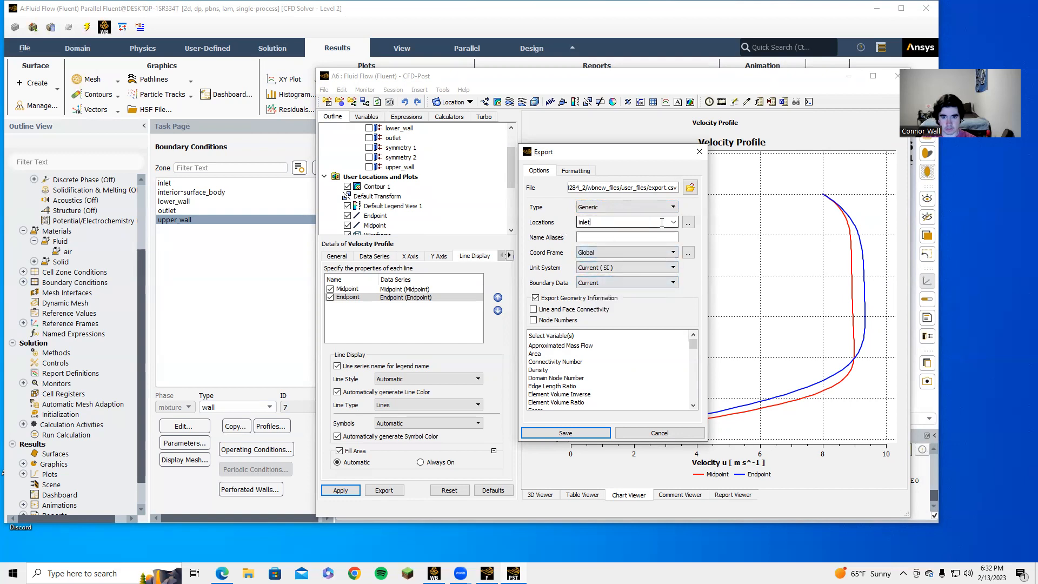
click(673, 222)
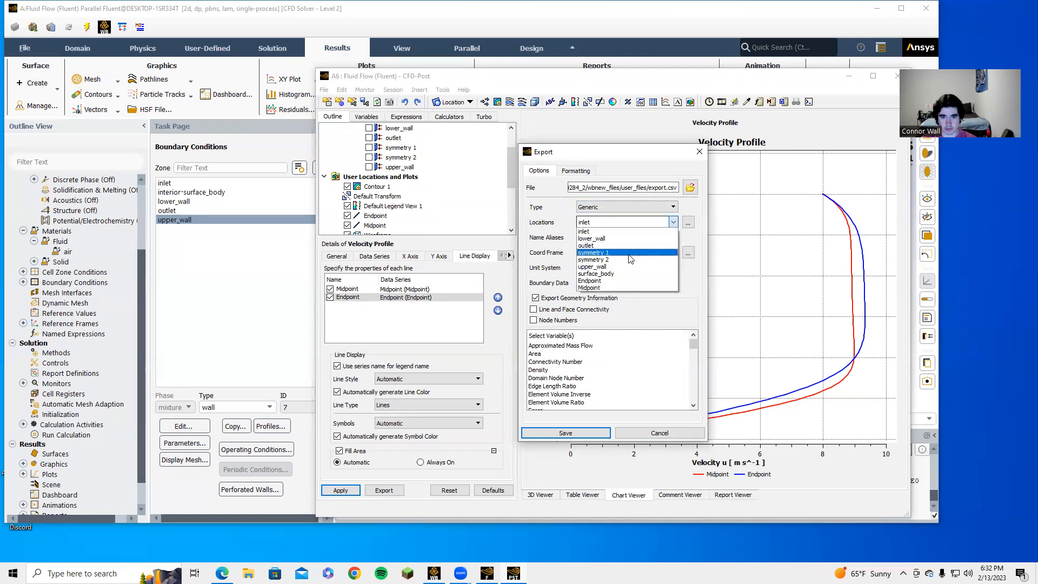
click(594, 235)
scroll(563, 367, down, 3)
scroll(563, 362, up, 3)
scroll(564, 360, down, 15)
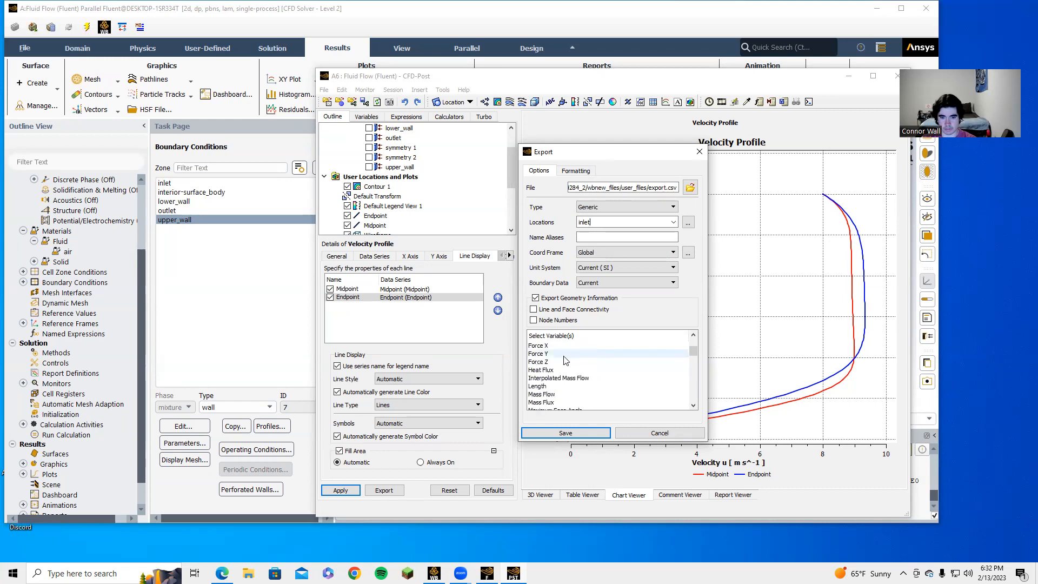
scroll(565, 364, up, 1)
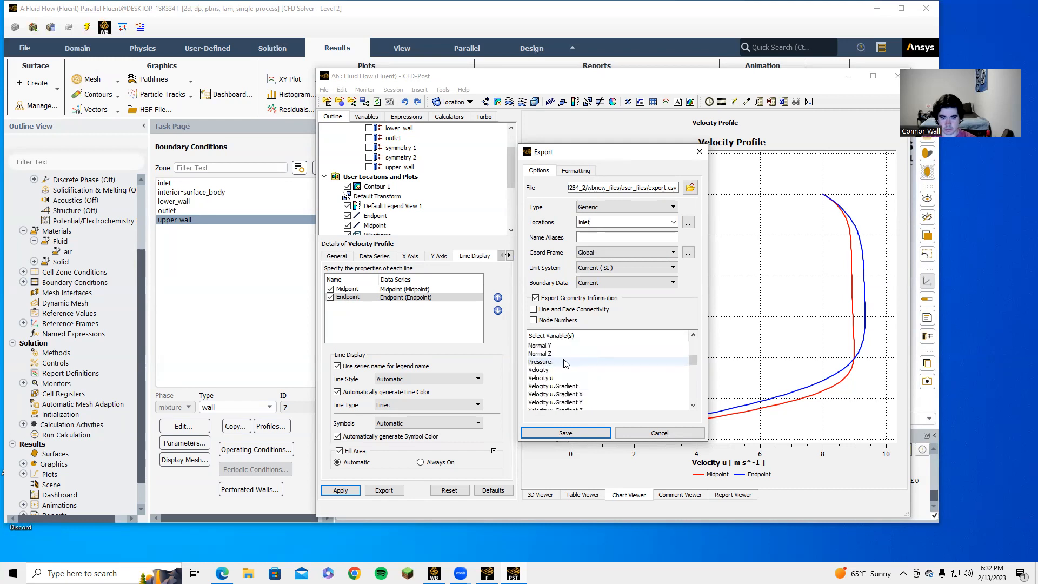
click(539, 378)
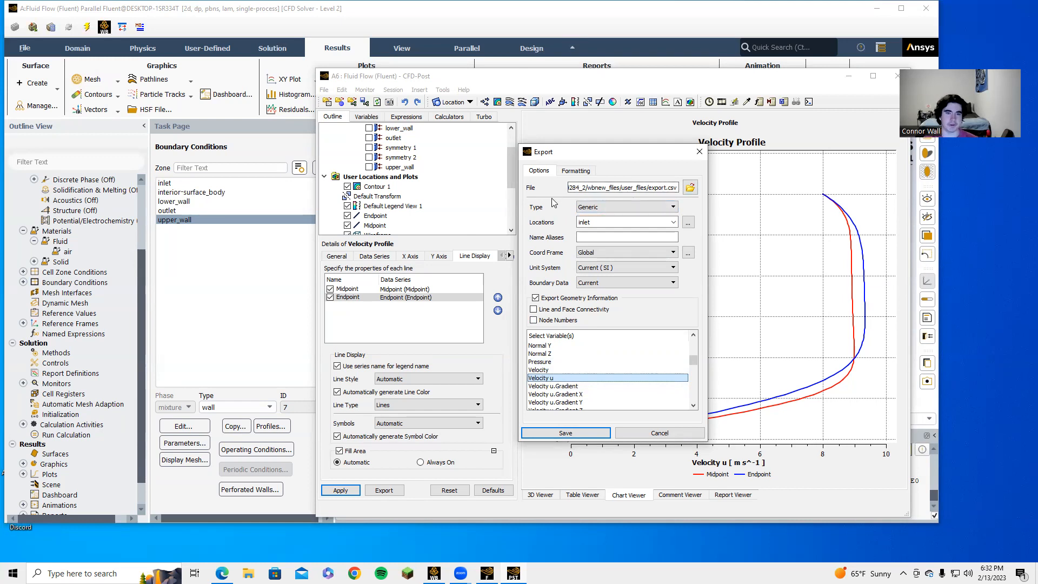
click(638, 432)
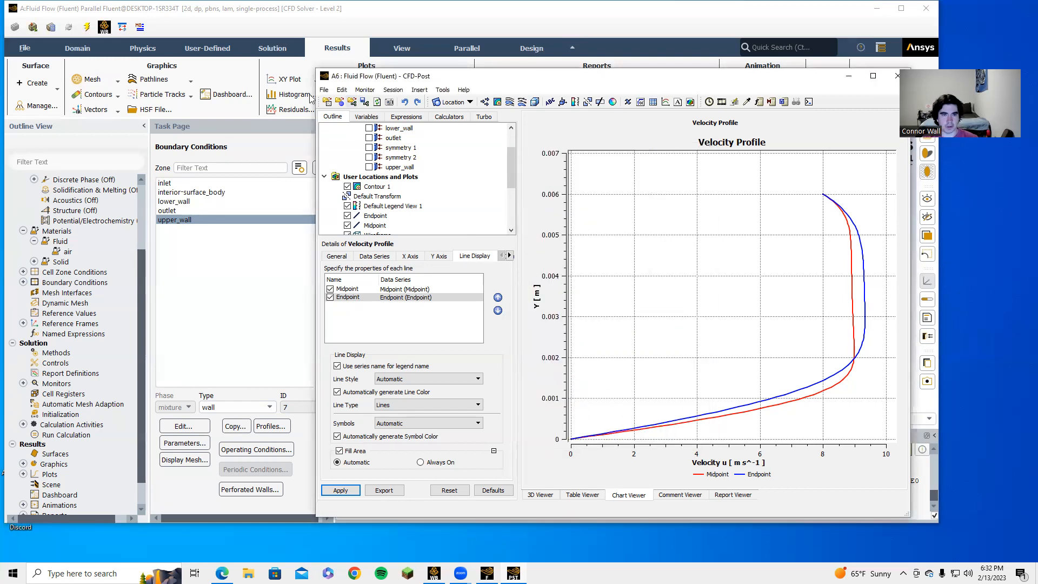
Step: Shift the CFD-Post window left and bring back the Velocity u contour in the 3D Viewer, zoomed in
drag(516, 86, 422, 80)
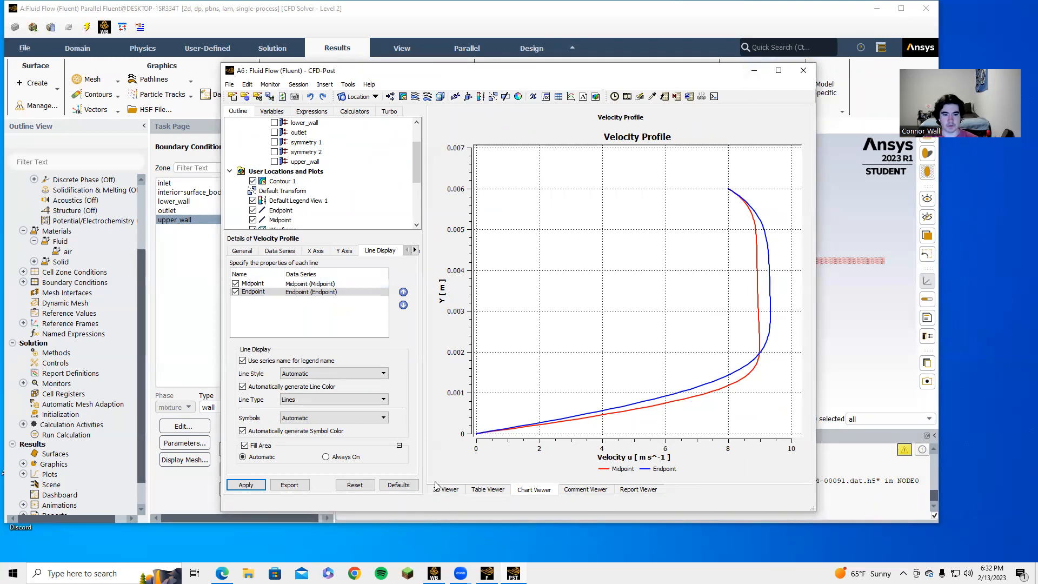
click(452, 488)
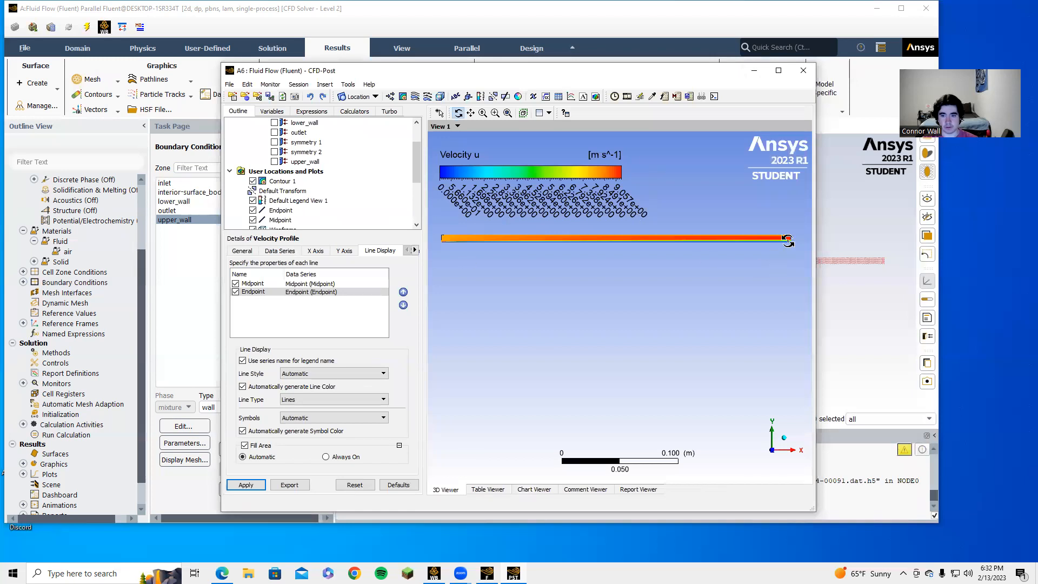
scroll(649, 238, up, 5)
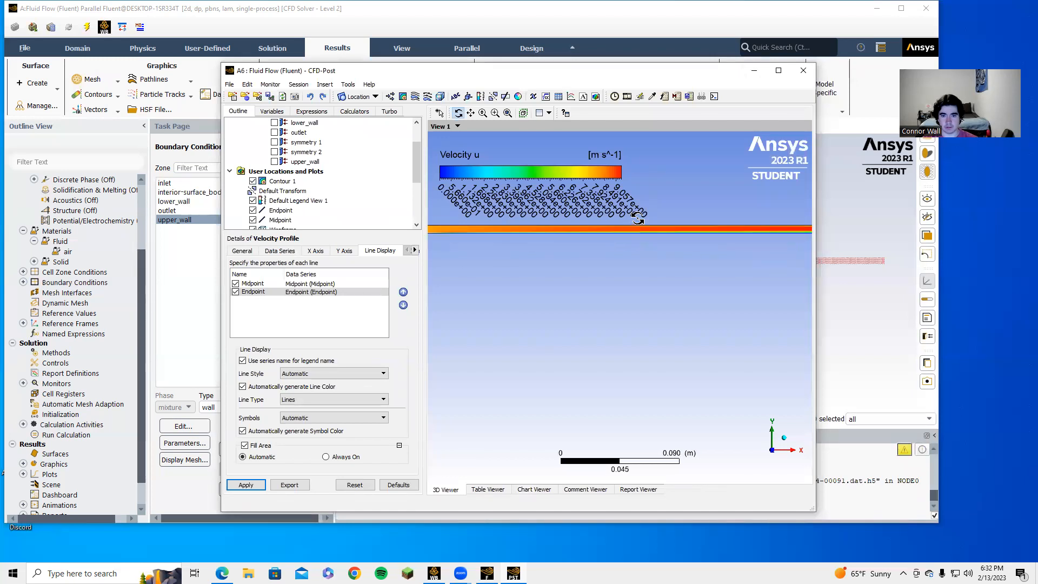
scroll(642, 213, up, 1)
Step: Tilt the channel steeply and pan the velocity strip up-left for a close sloped view
drag(668, 238, 645, 321)
scroll(660, 290, up, 3)
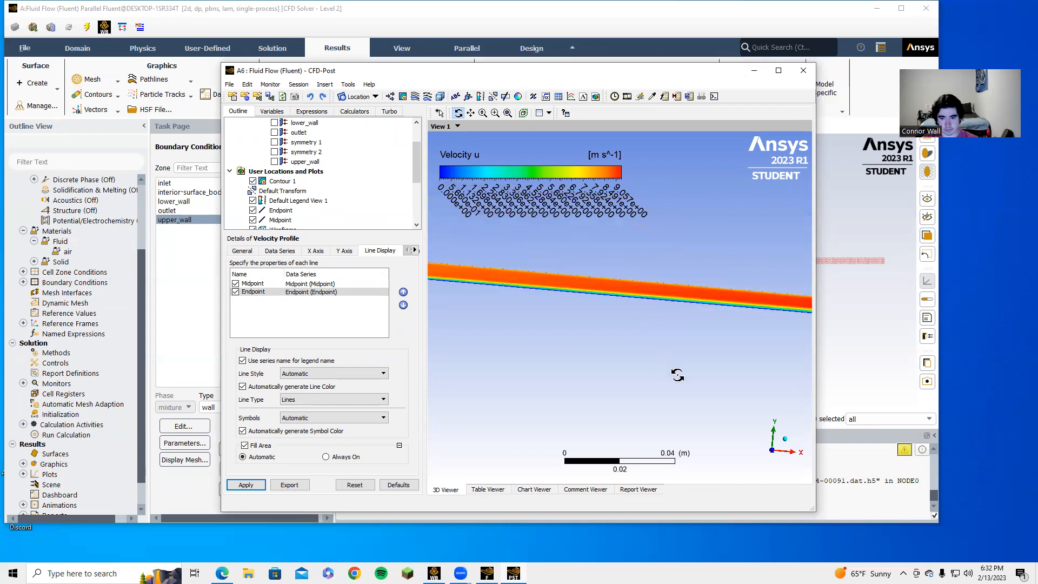
drag(769, 323, 408, 267)
ctrl+middle_drag(408, 267, 325, 251)
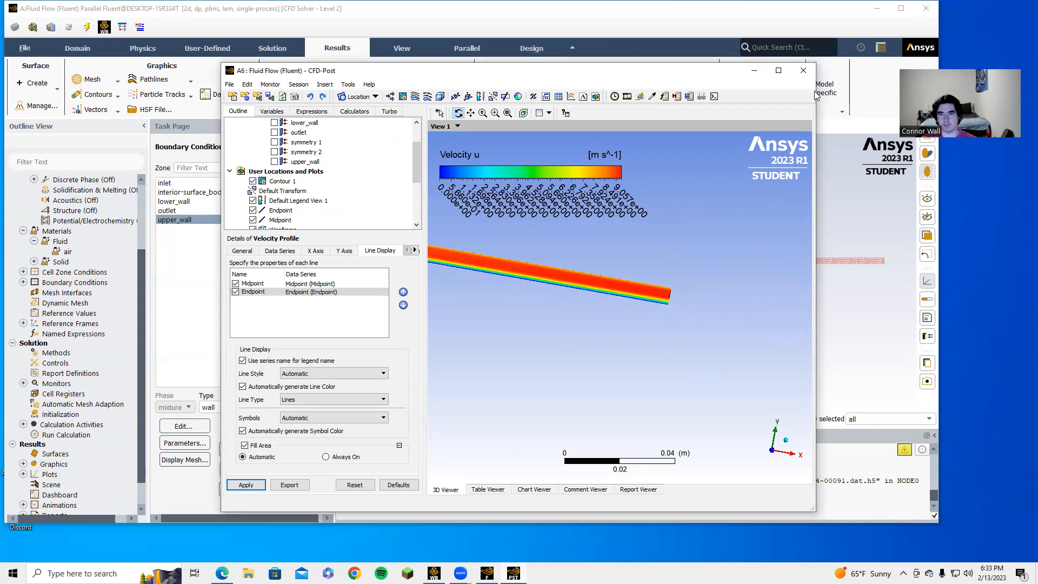
click(492, 34)
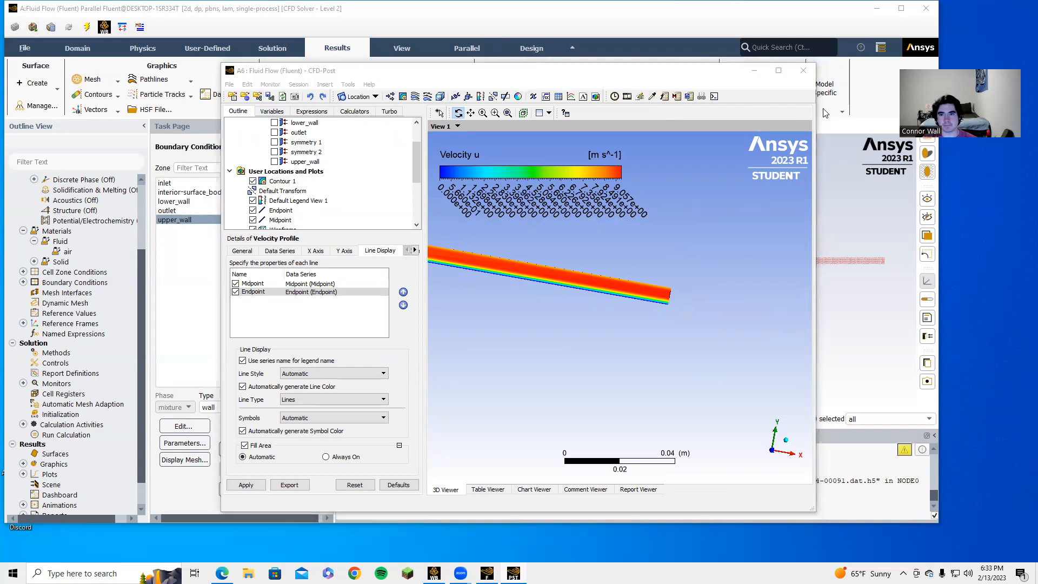